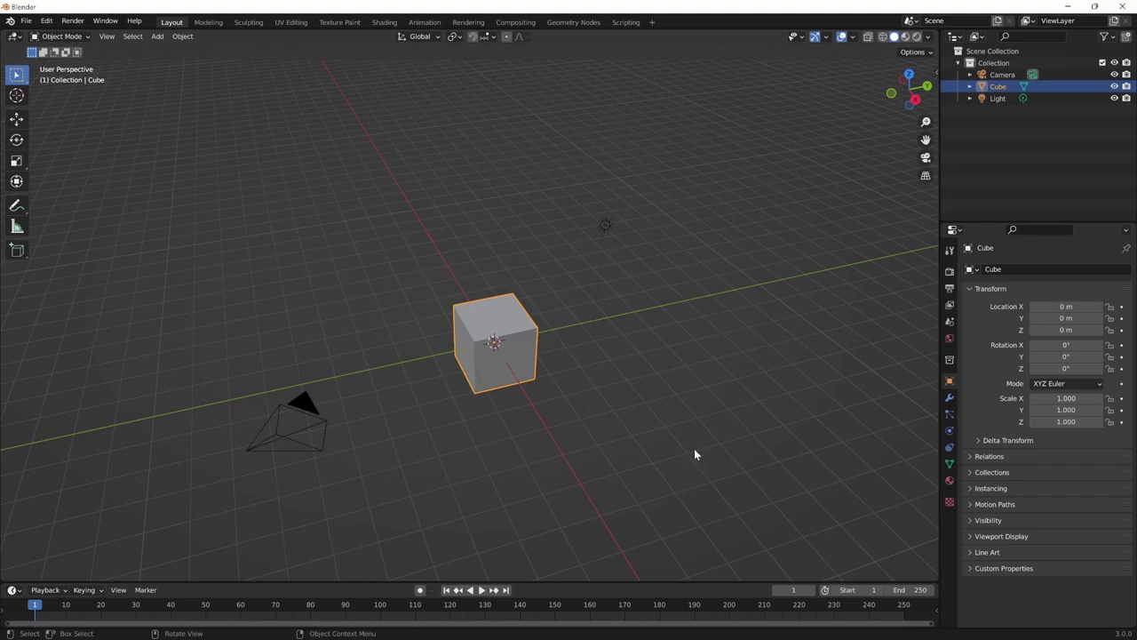
Delete the default cube, camera and light, then bring up the Add menu.
key(a)
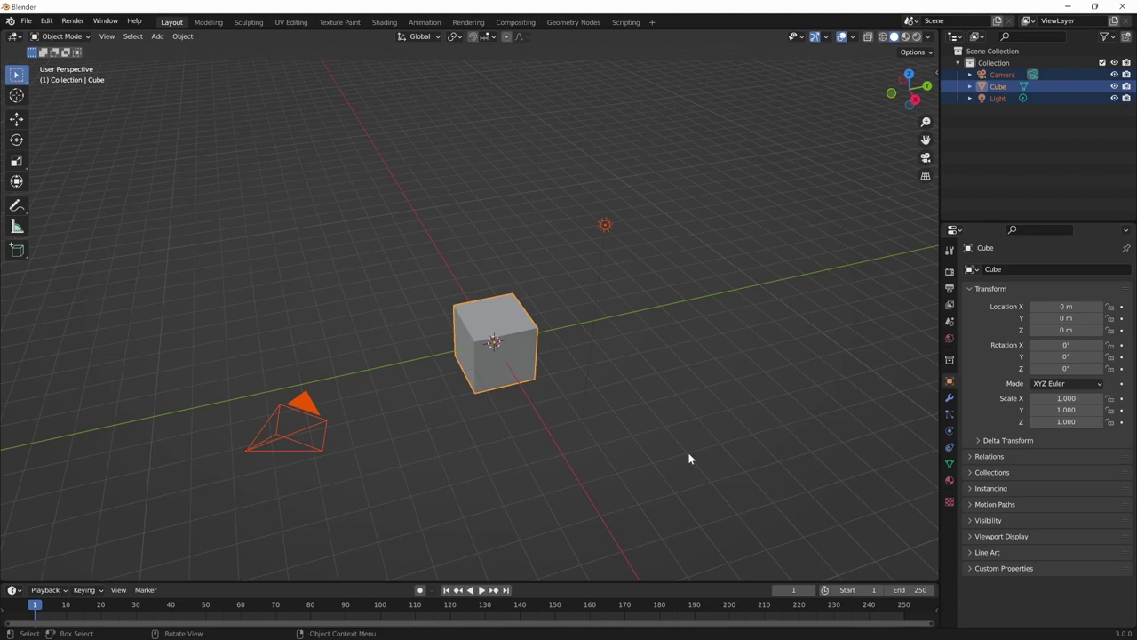
key(x)
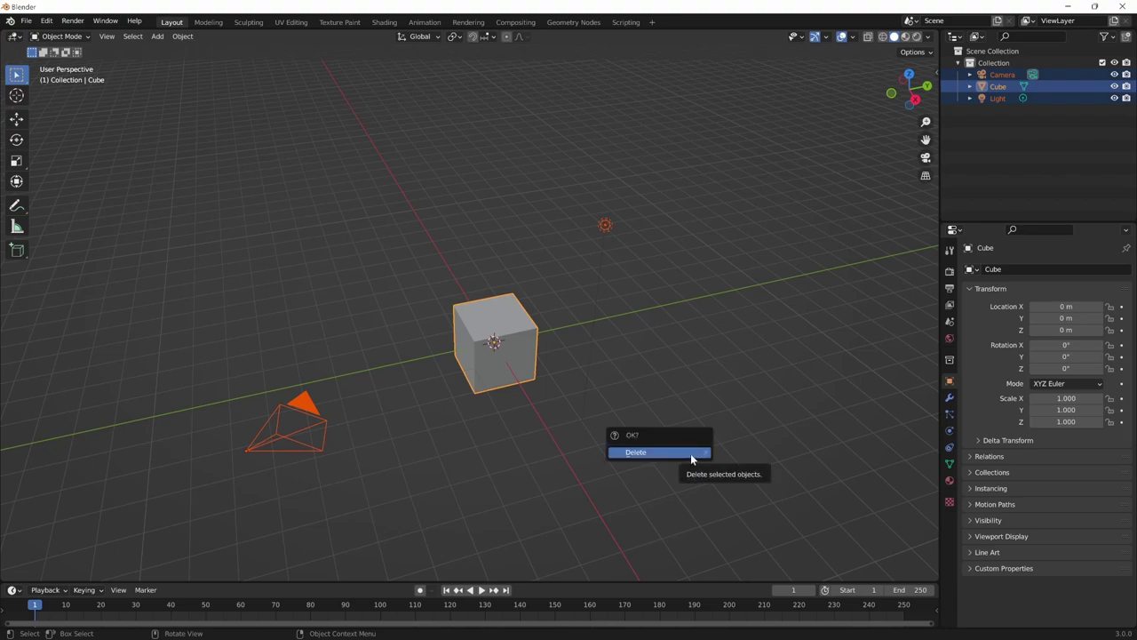
click(691, 458)
middle_drag(693, 451, 559, 355)
key(shift+a)
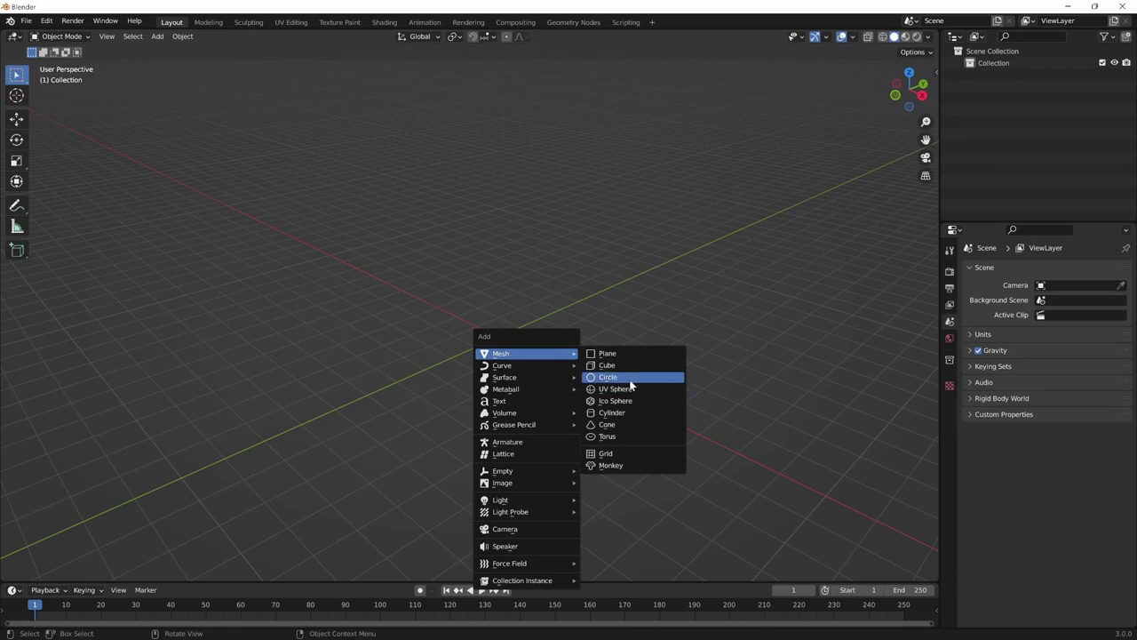
Add an 8-vertex cylinder at the origin, then edit its mesh from top view.
click(626, 413)
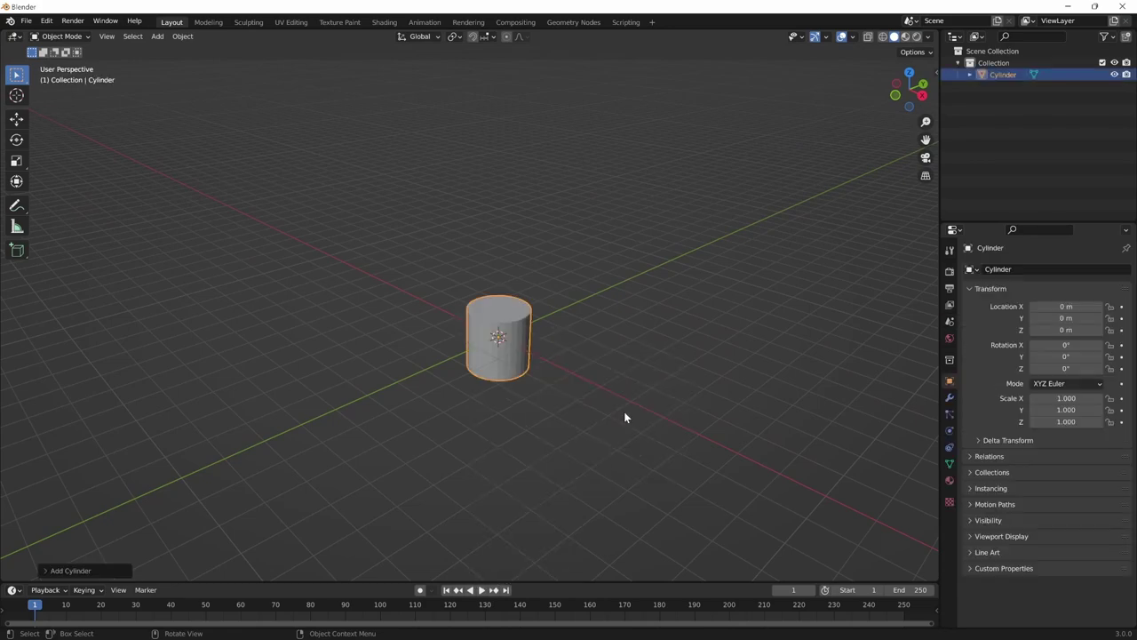
click(51, 571)
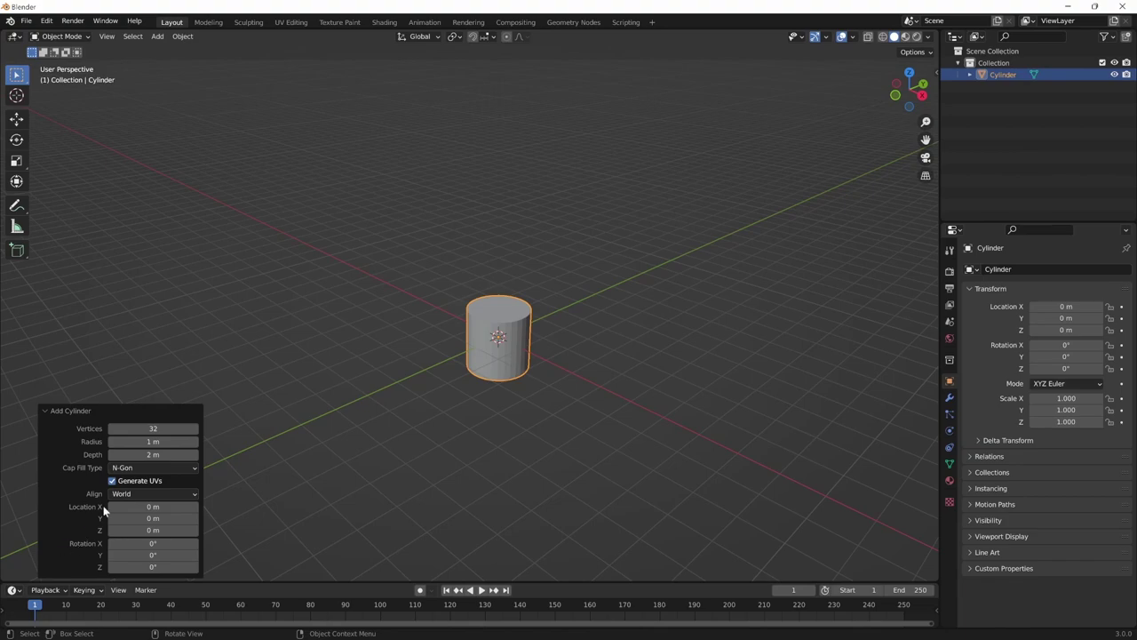
click(170, 428)
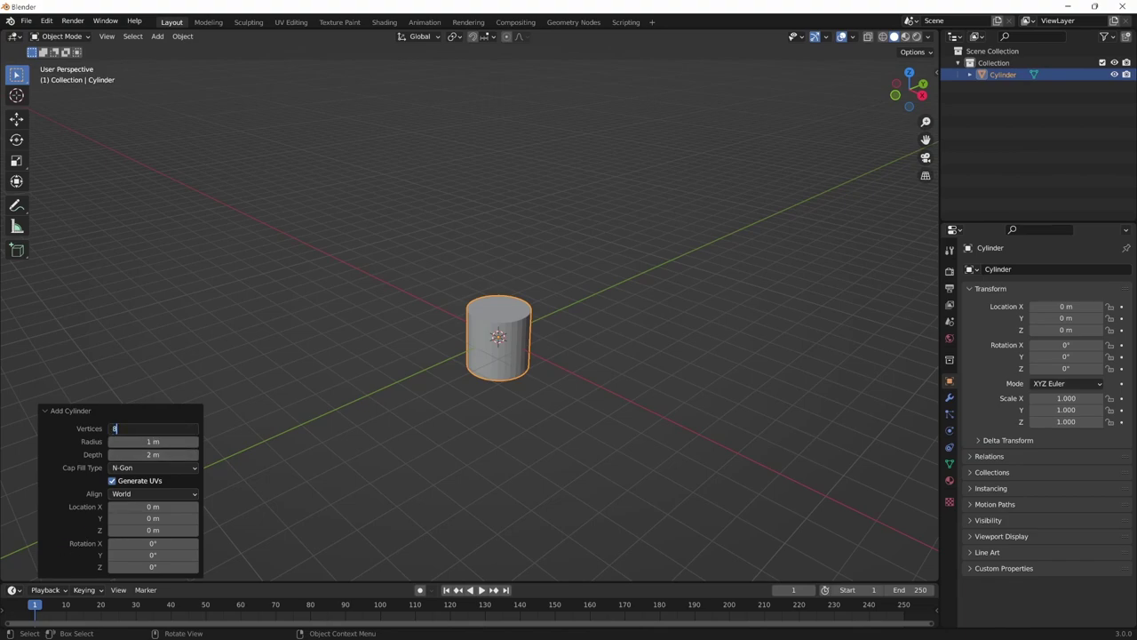
text(8)
key(Return)
mouse_move(600, 350)
middle_down()
mouse_move(588, 367)
mouse_move(593, 407)
mouse_move(649, 317)
mouse_move(632, 379)
mouse_move(654, 420)
mouse_move(665, 432)
mouse_move(672, 414)
mouse_move(689, 437)
mouse_move(611, 340)
mouse_move(625, 347)
mouse_move(613, 473)
mouse_move(716, 475)
middle_up()
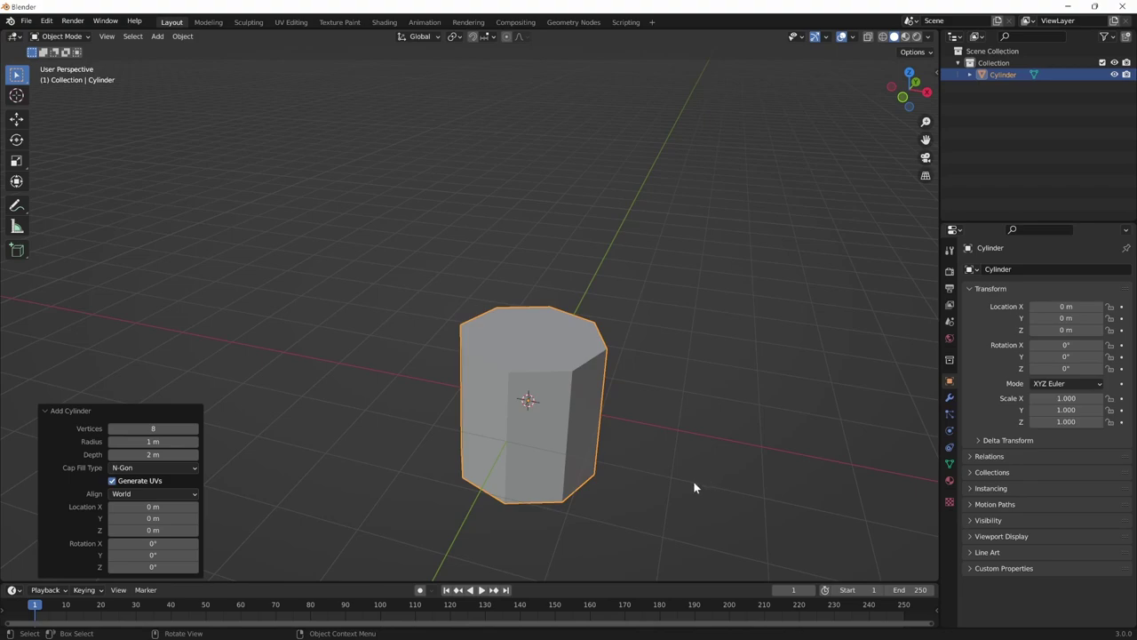
key(Tab)
key(KP_7)
Rotate the octagon mesh 22.5° and scale it down to 0.1.
key(r)
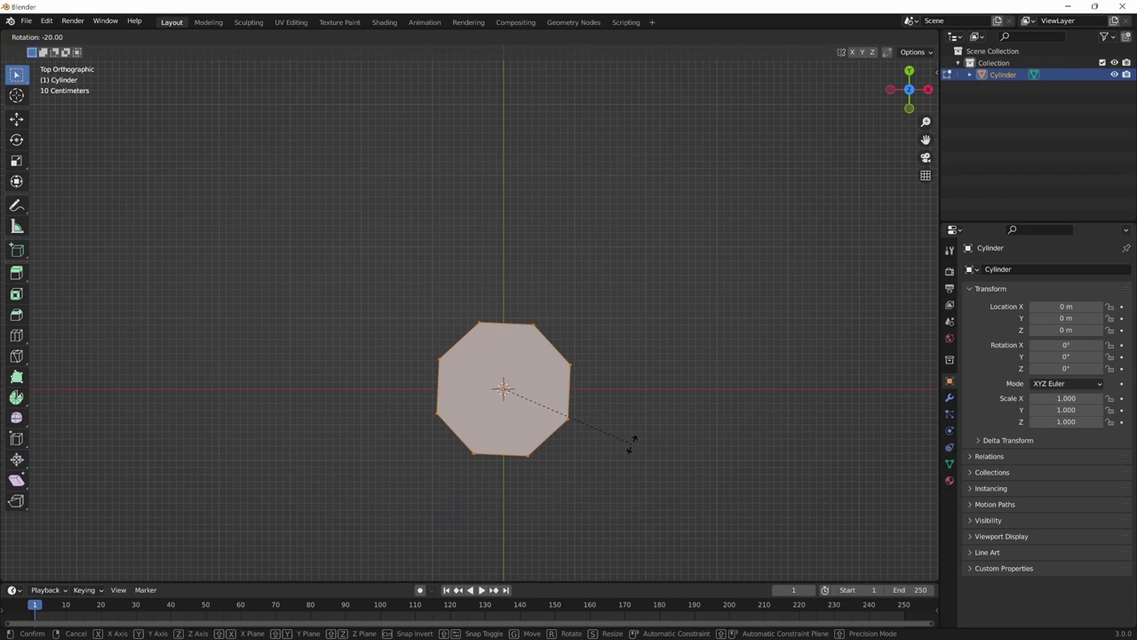
text(22)
key(Return)
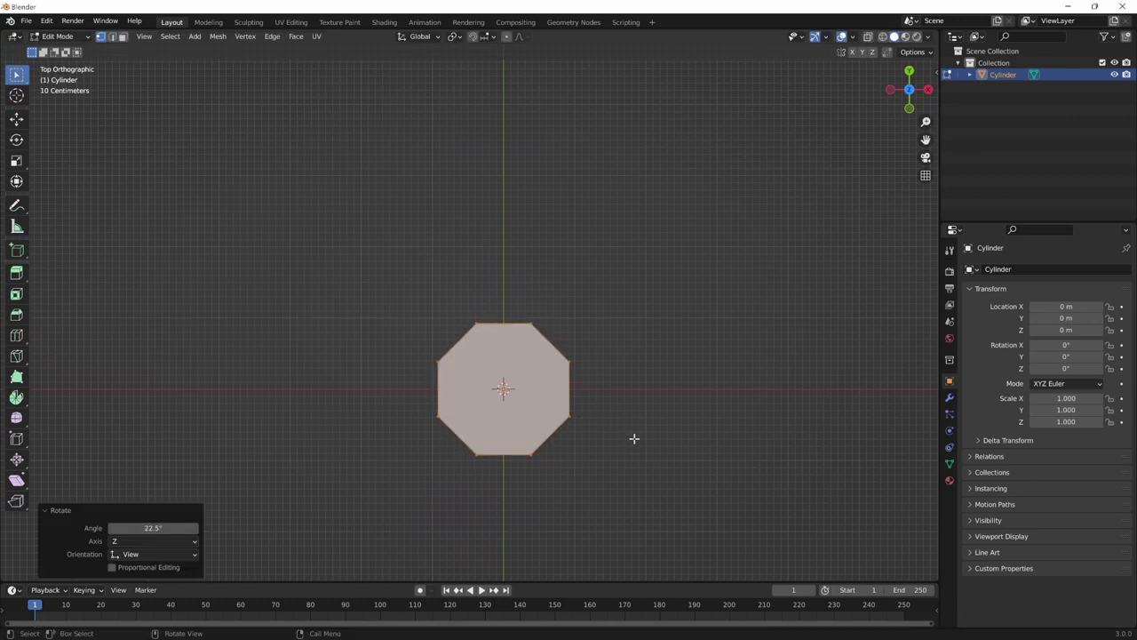
scroll(546, 474, up, 3)
shift+middle_drag(578, 391, 537, 350)
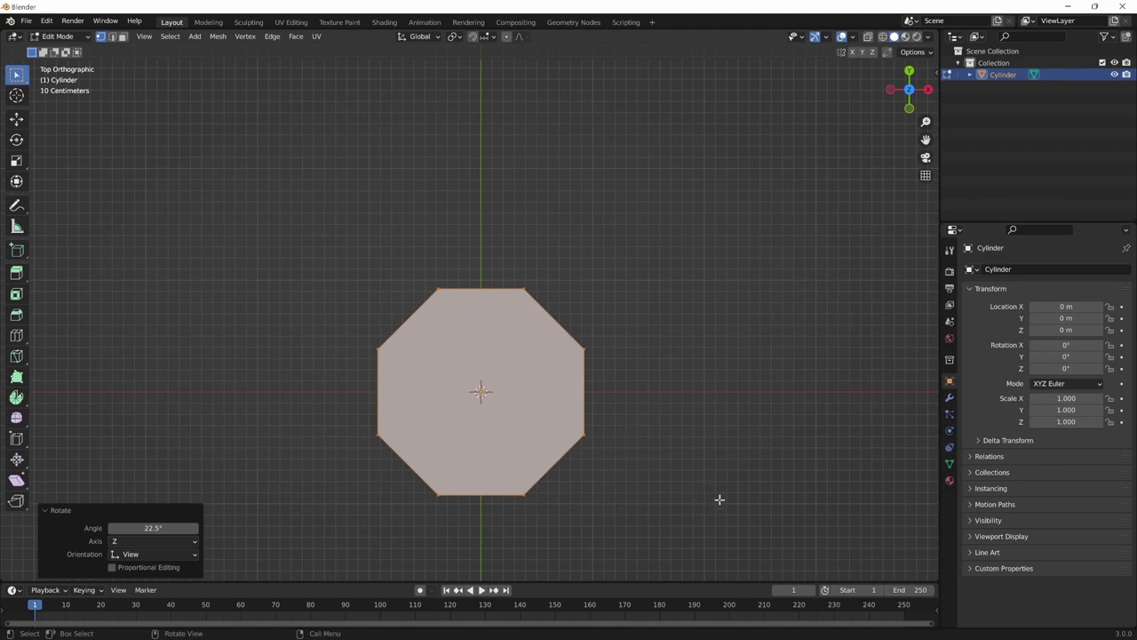
text(s.1)
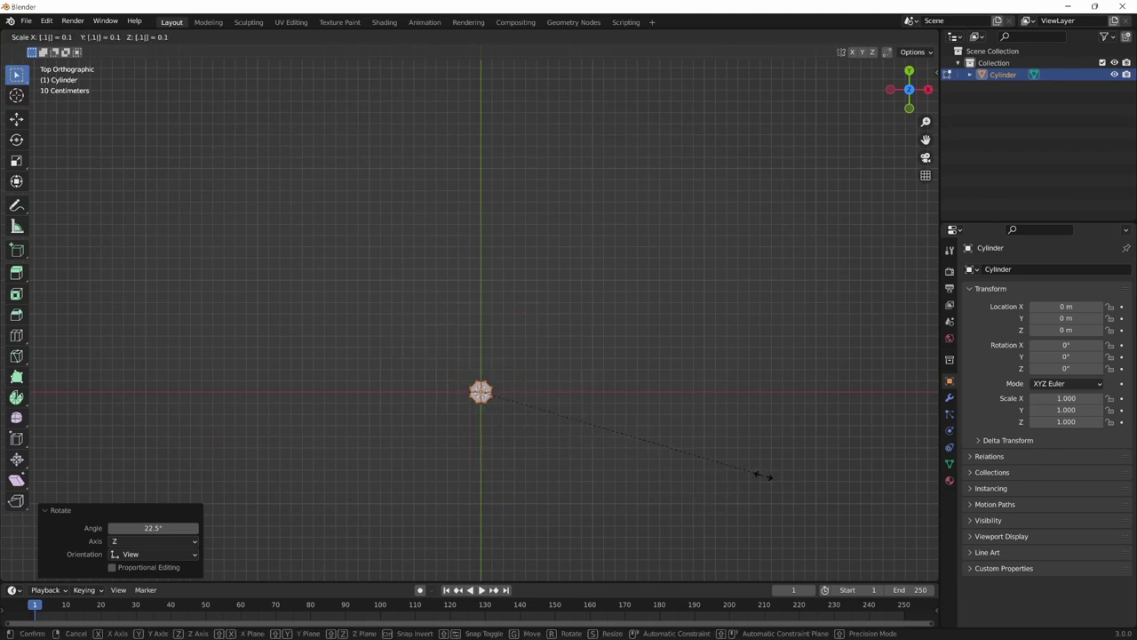
key(Return)
Rotate the mesh 90° in right-side view to lay it on its side.
key(KP_1)
key(KP_3)
text(r)
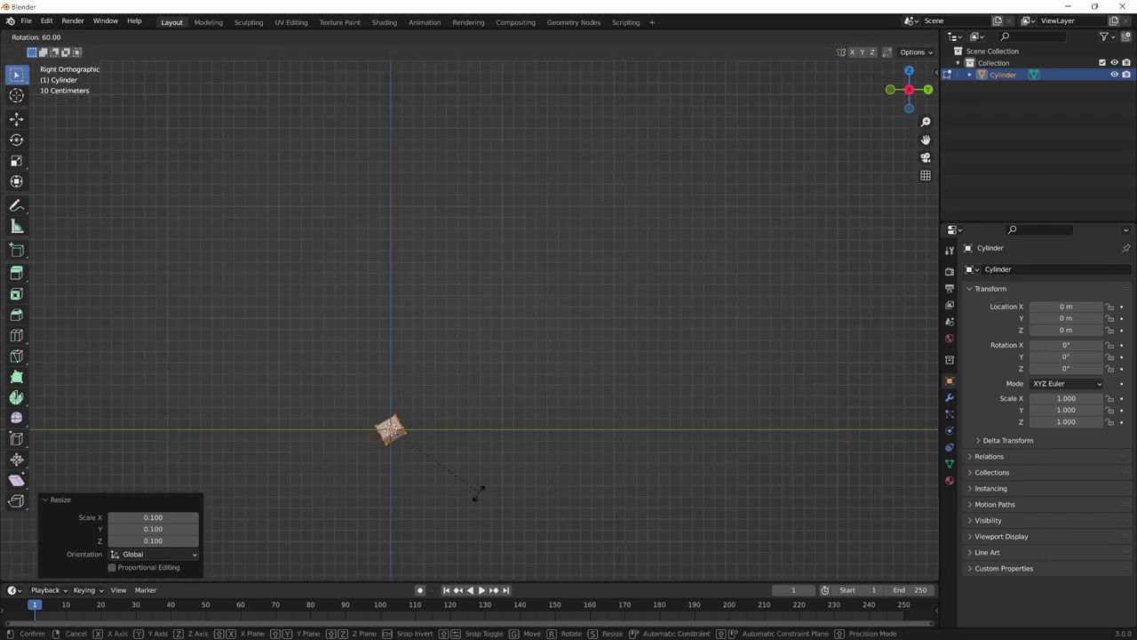
text(90)
key(Return)
Shift the prism mesh 0.2 m along X.
key(KP_7)
scroll(703, 256, up, 2)
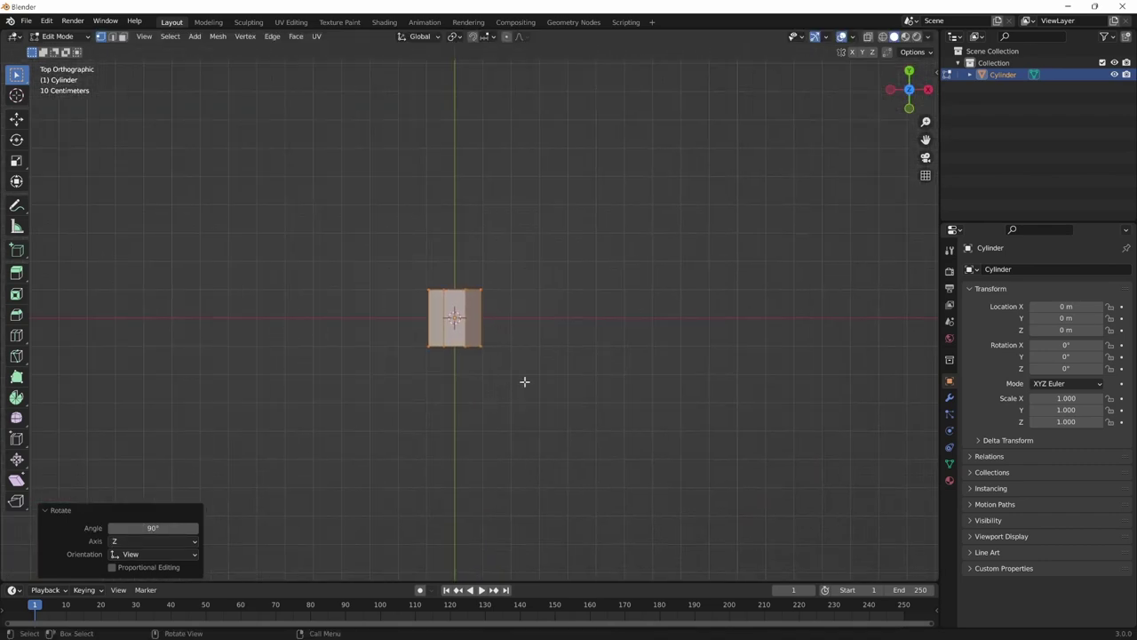
text(gx)
text(.2)
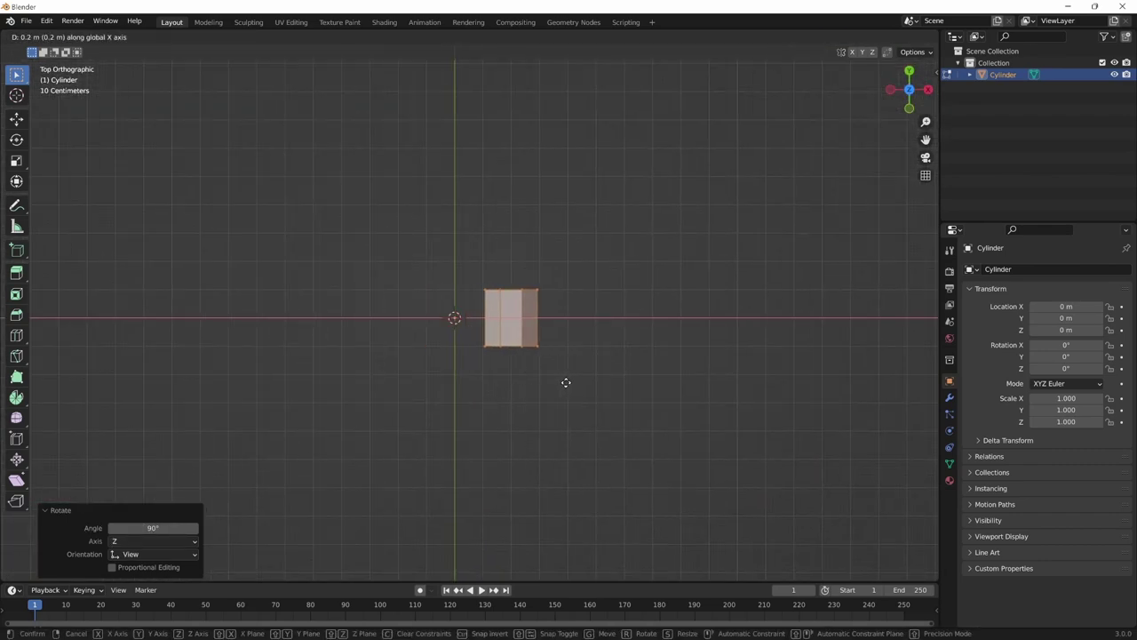
key(Return)
scroll(645, 317, up, 2)
scroll(635, 353, up, 1)
scroll(634, 352, down, 3)
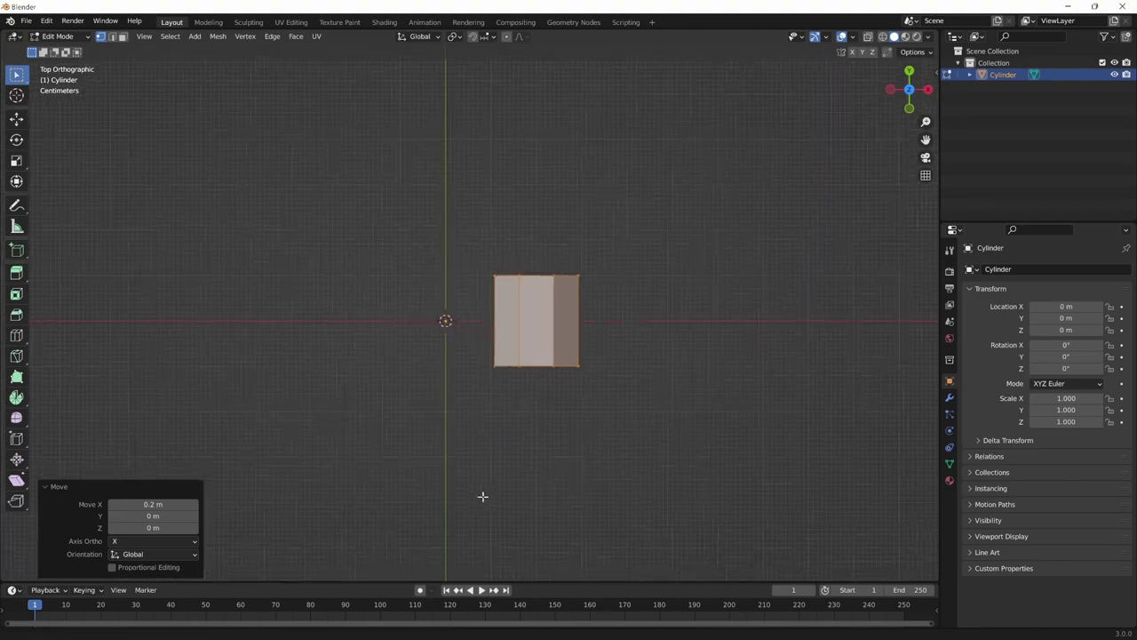
mouse_move(482, 495)
middle_down()
mouse_move(632, 366)
mouse_move(619, 330)
middle_up()
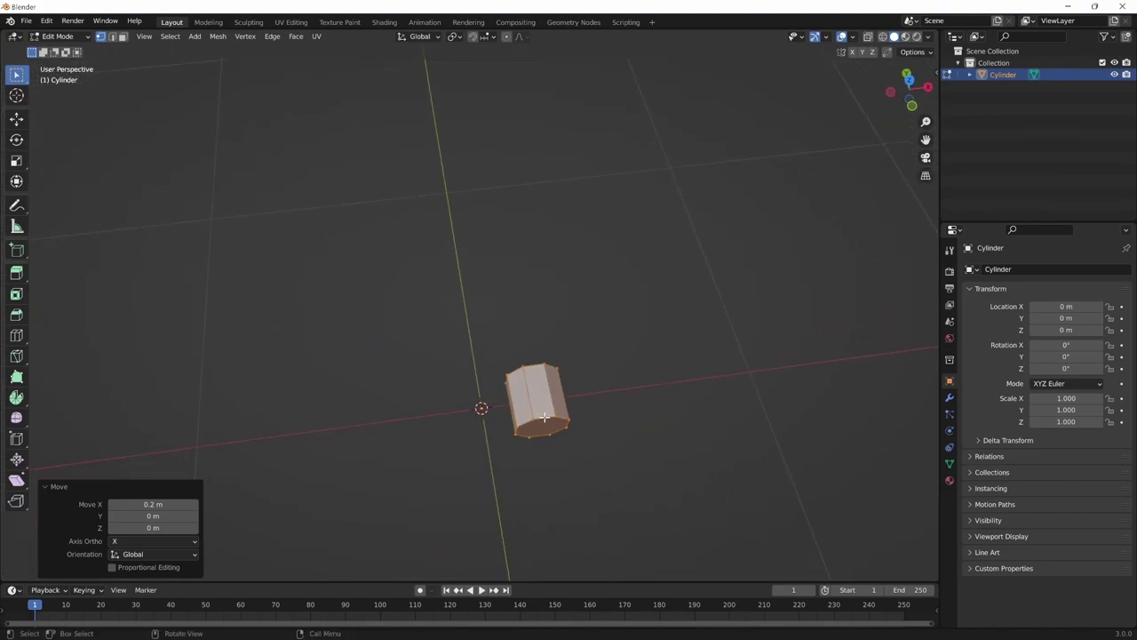
key(Tab)
key(Tab)
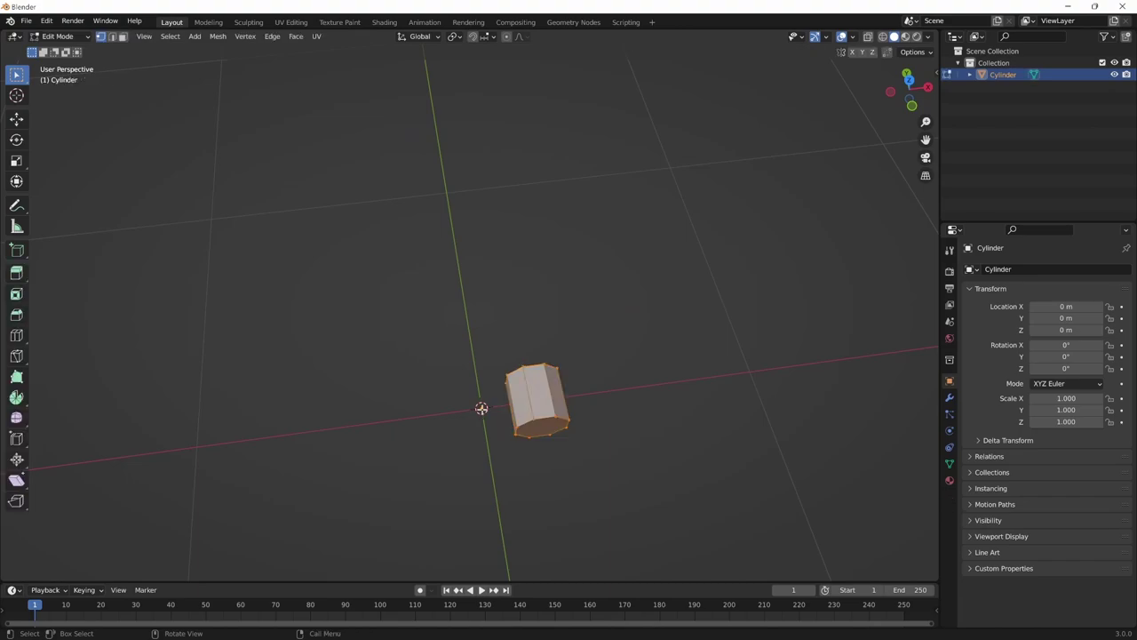
mouse_move(652, 456)
middle_down()
mouse_move(678, 468)
mouse_move(617, 492)
middle_up()
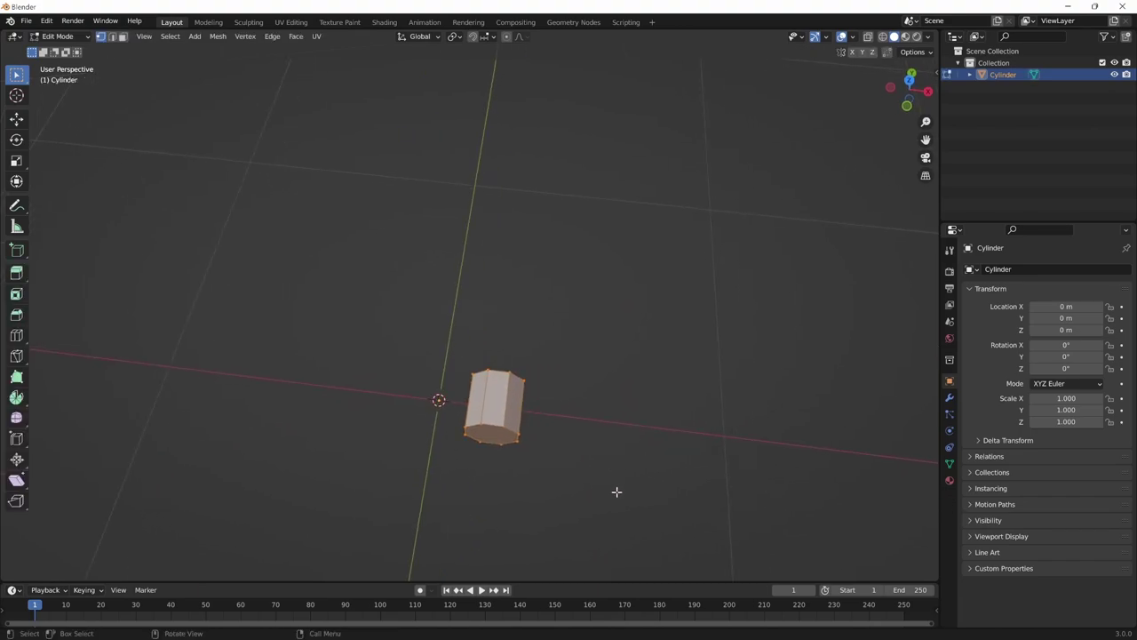
click(949, 397)
Add a Mirror modifier and move the mesh about 0.13 m along Y.
click(1009, 270)
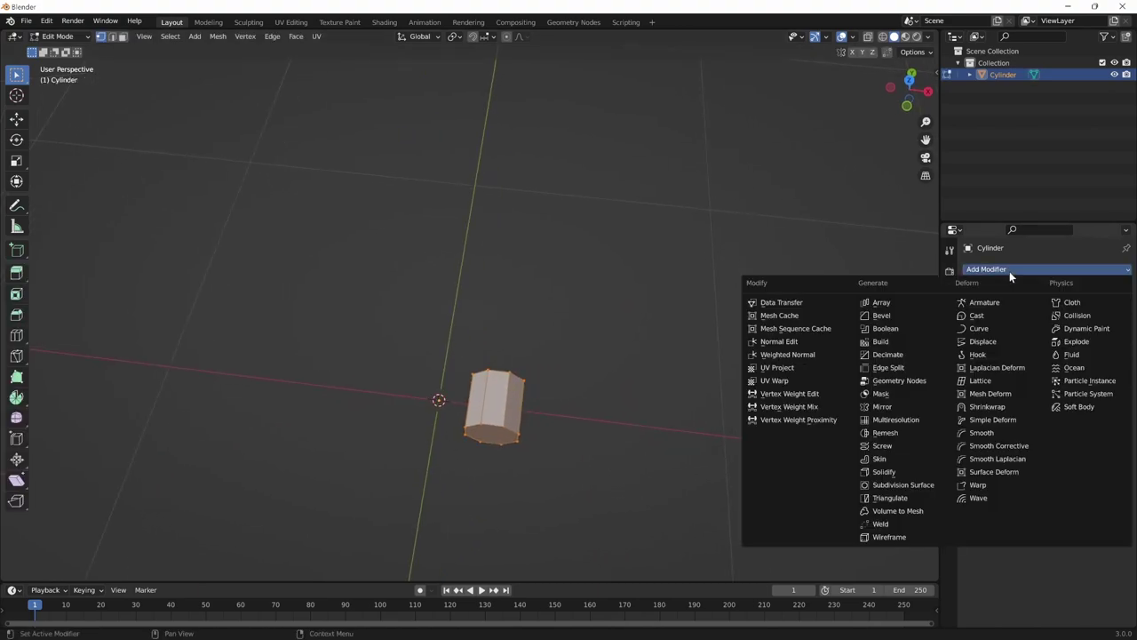
click(889, 406)
mouse_move(678, 472)
middle_down()
mouse_move(556, 492)
mouse_move(685, 512)
mouse_move(520, 398)
mouse_move(578, 467)
mouse_move(541, 470)
mouse_move(481, 448)
middle_up()
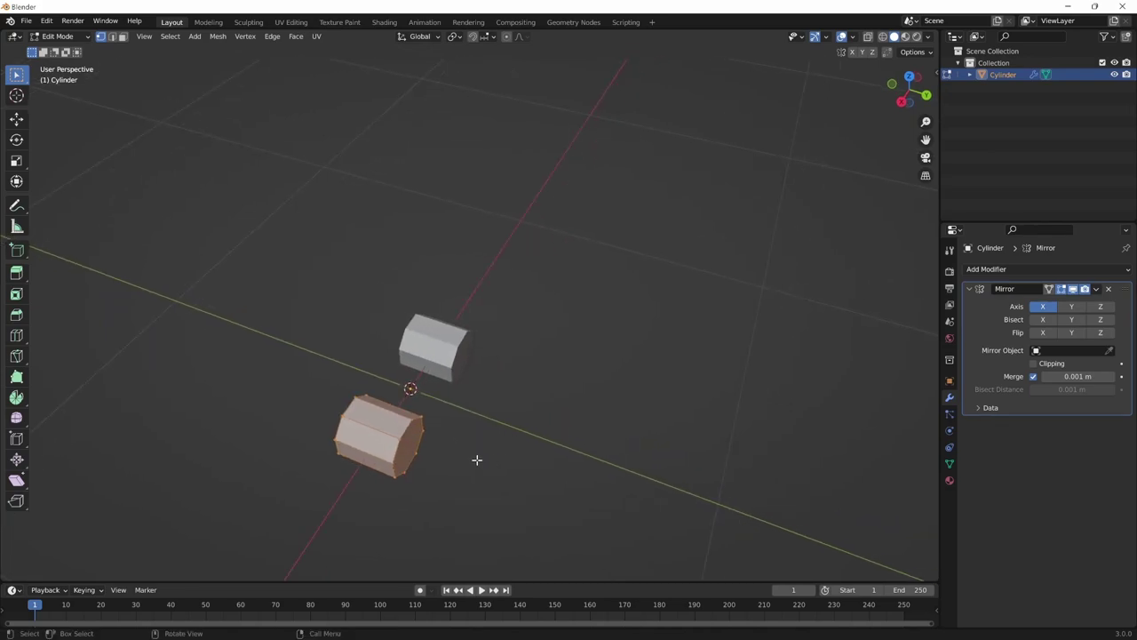
key(KP_7)
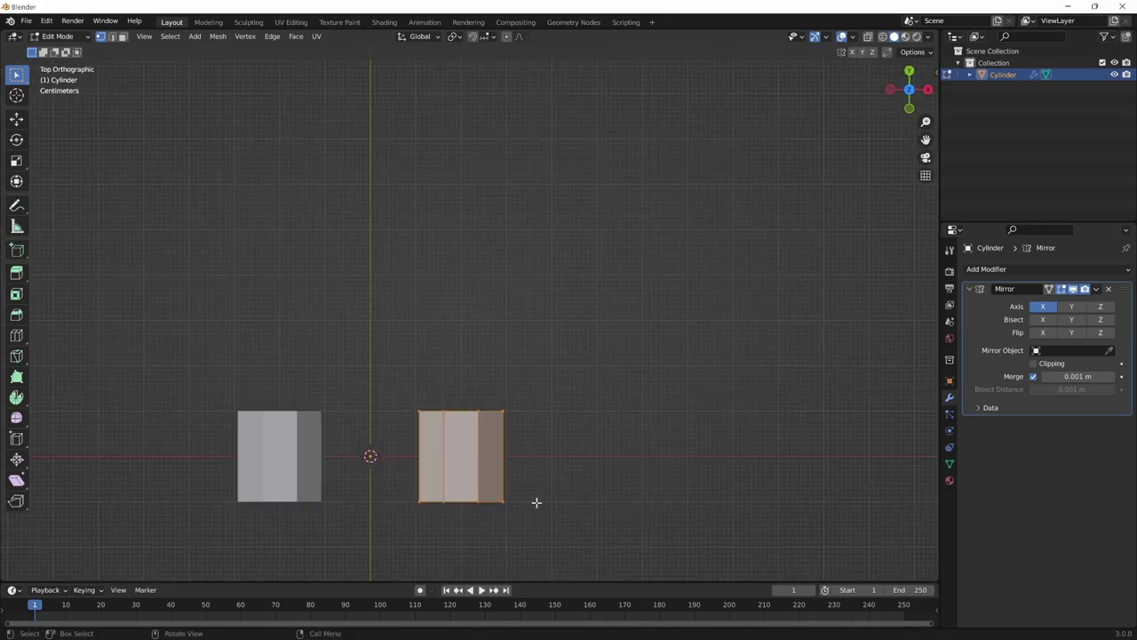
key(g)
key(y)
click(510, 472)
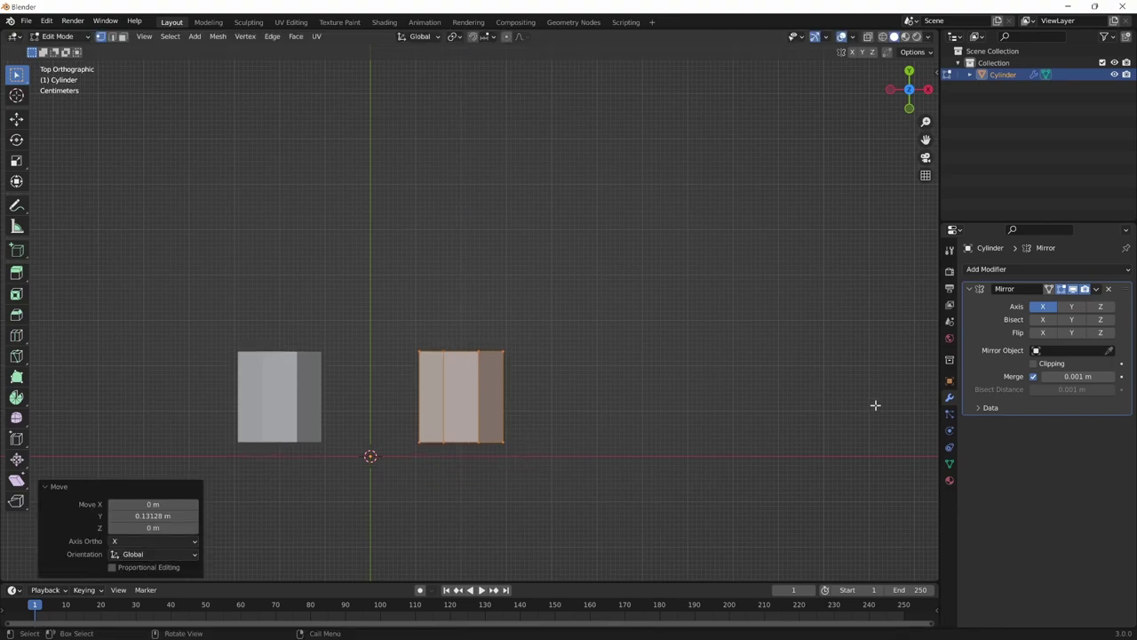
Enable mirroring on the Y axis and select the prism's inner end face.
click(1071, 306)
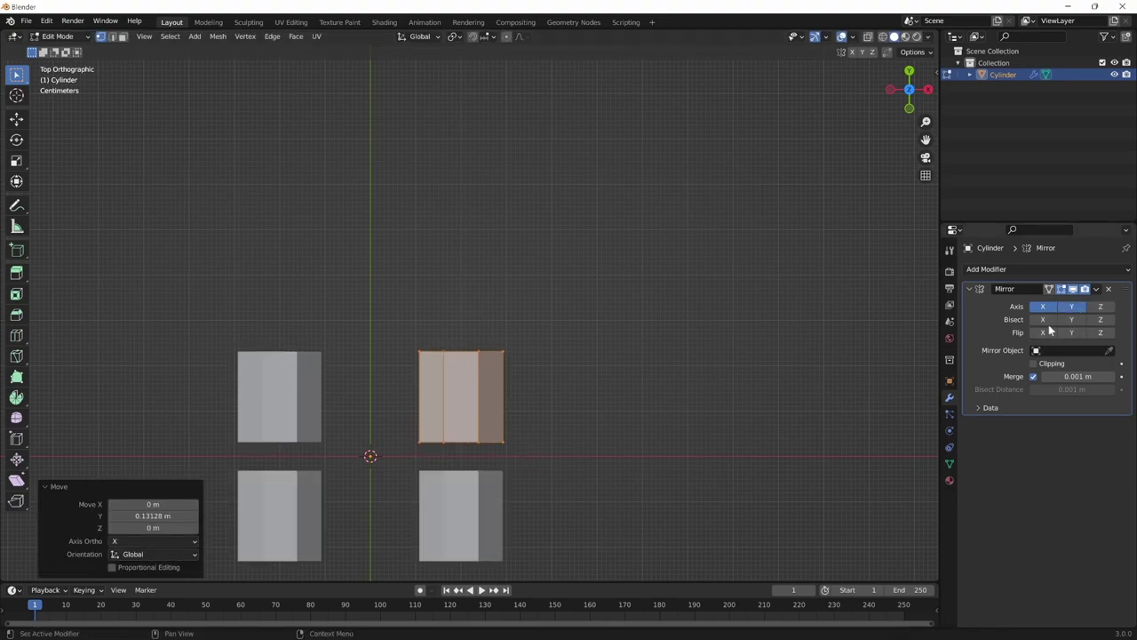
mouse_move(645, 421)
middle_down()
mouse_move(660, 433)
mouse_move(627, 353)
mouse_move(627, 414)
mouse_move(642, 373)
mouse_move(554, 366)
mouse_move(586, 380)
mouse_move(524, 406)
middle_up()
click(627, 414)
key(3)
click(549, 374)
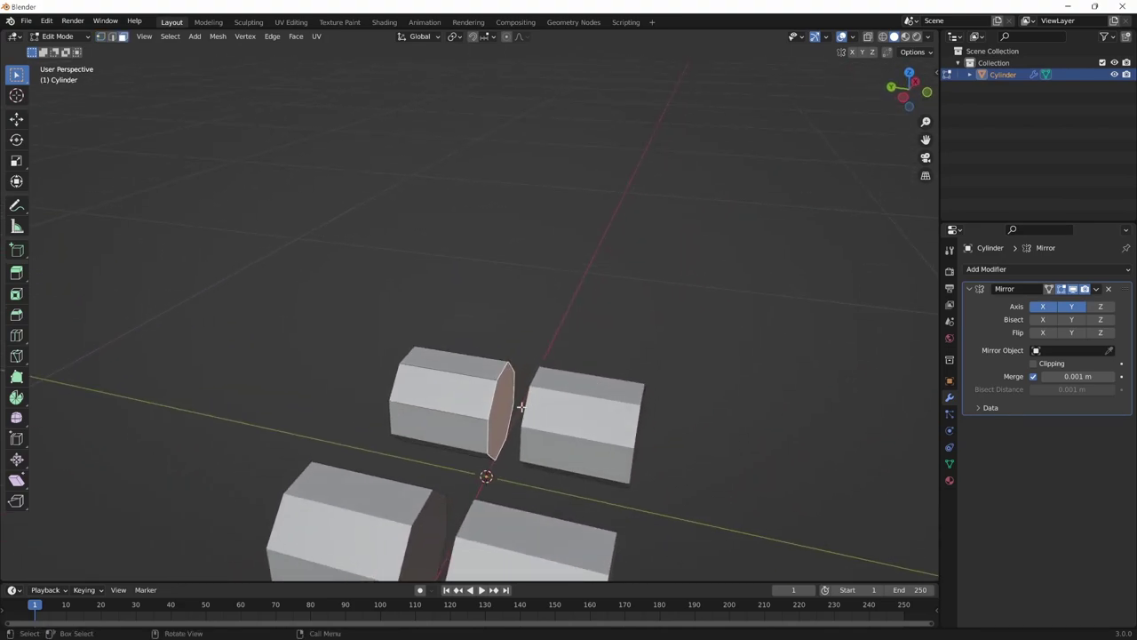
Push the end face along Y and enable Clipping on the Mirror modifier.
key(g)
key(y)
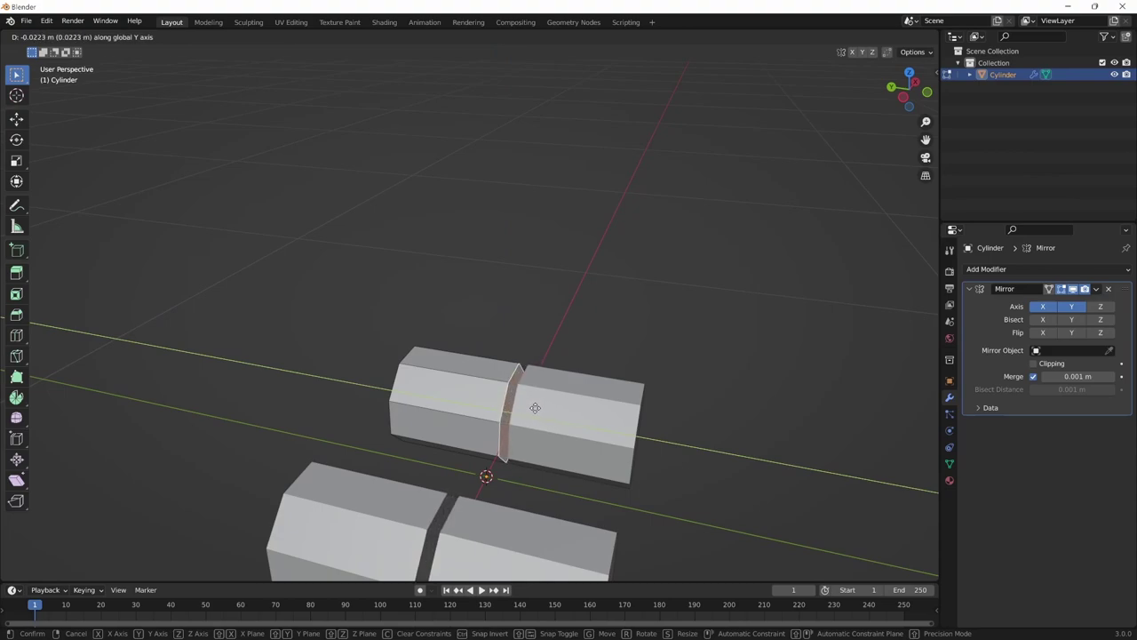
click(523, 409)
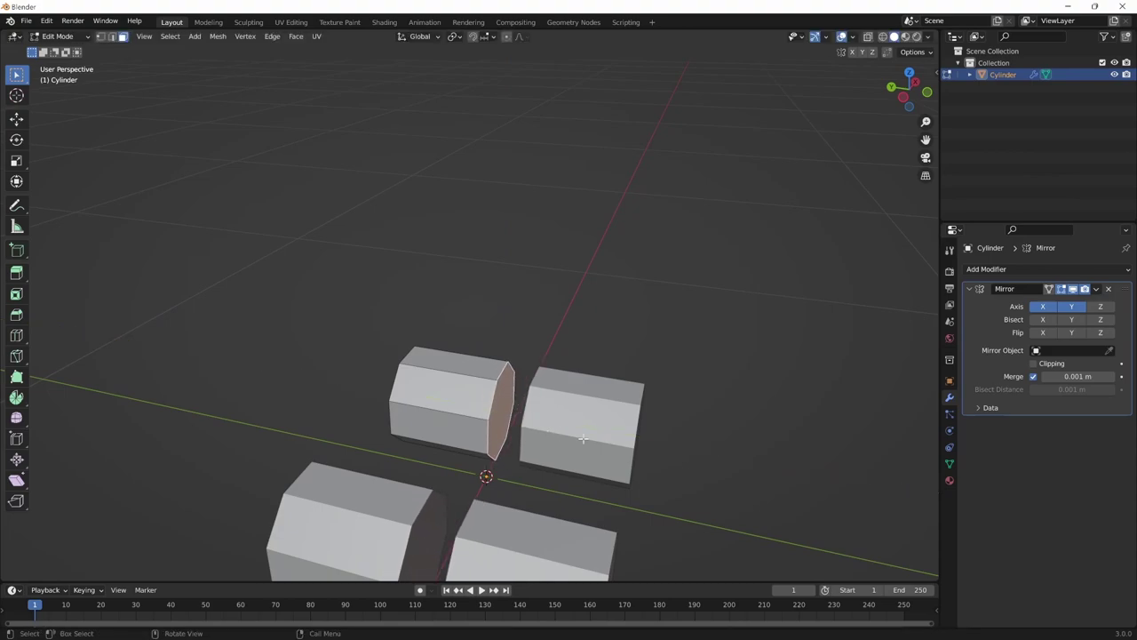
click(1033, 364)
key(g)
key(y)
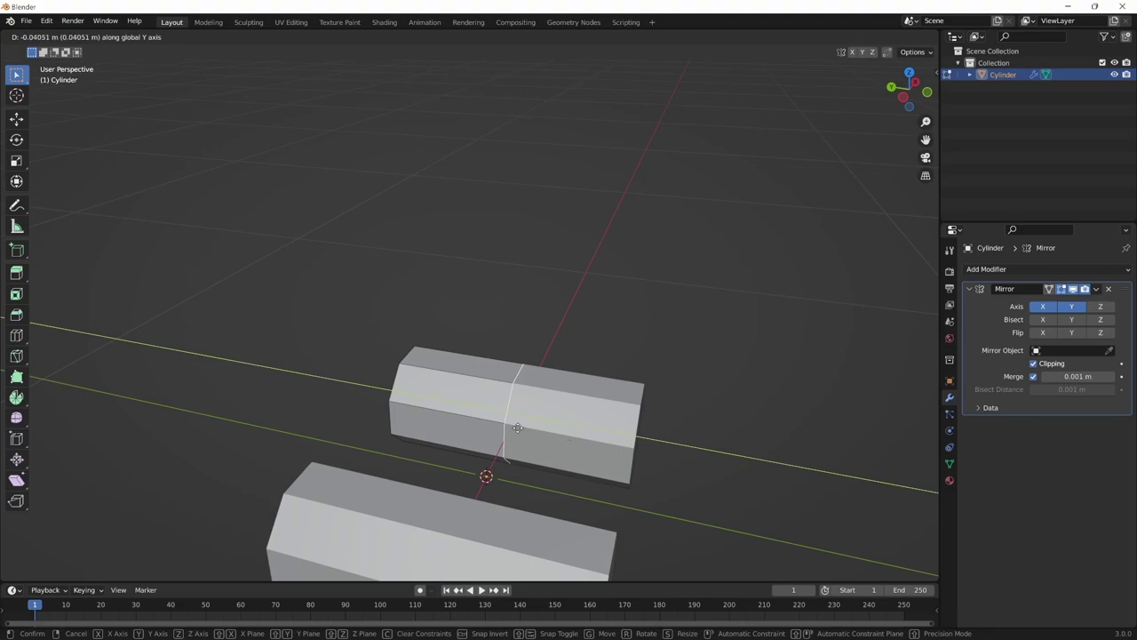
Delete the face at the mirror plane and slide its edge loop along Y to close the gap.
right_click(567, 433)
middle_drag(567, 433, 542, 435)
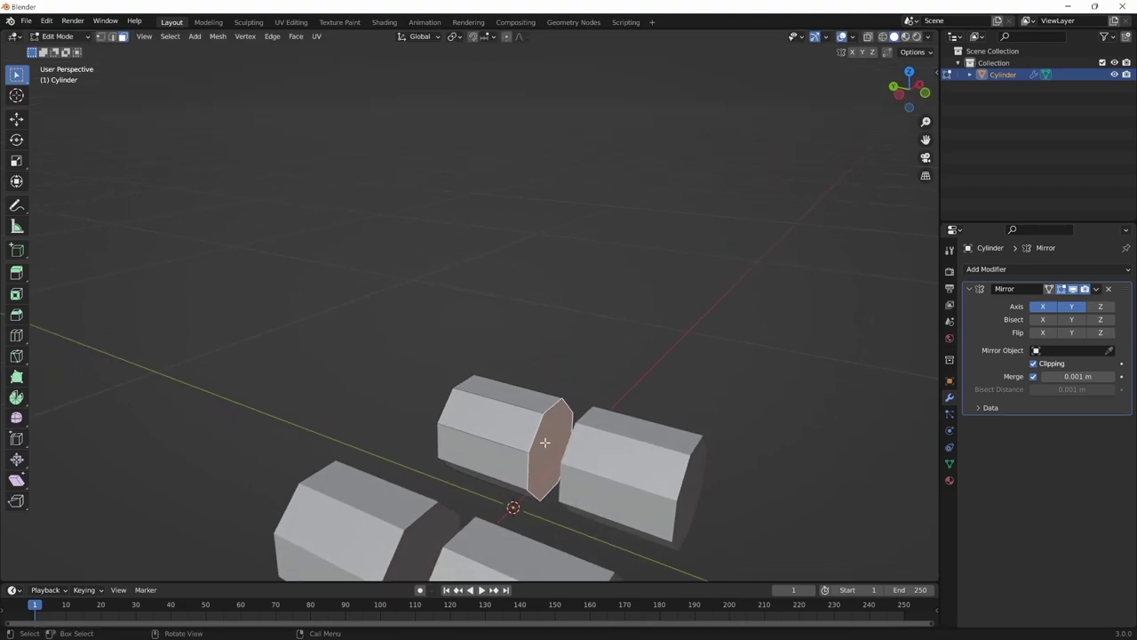
key(x)
click(547, 445)
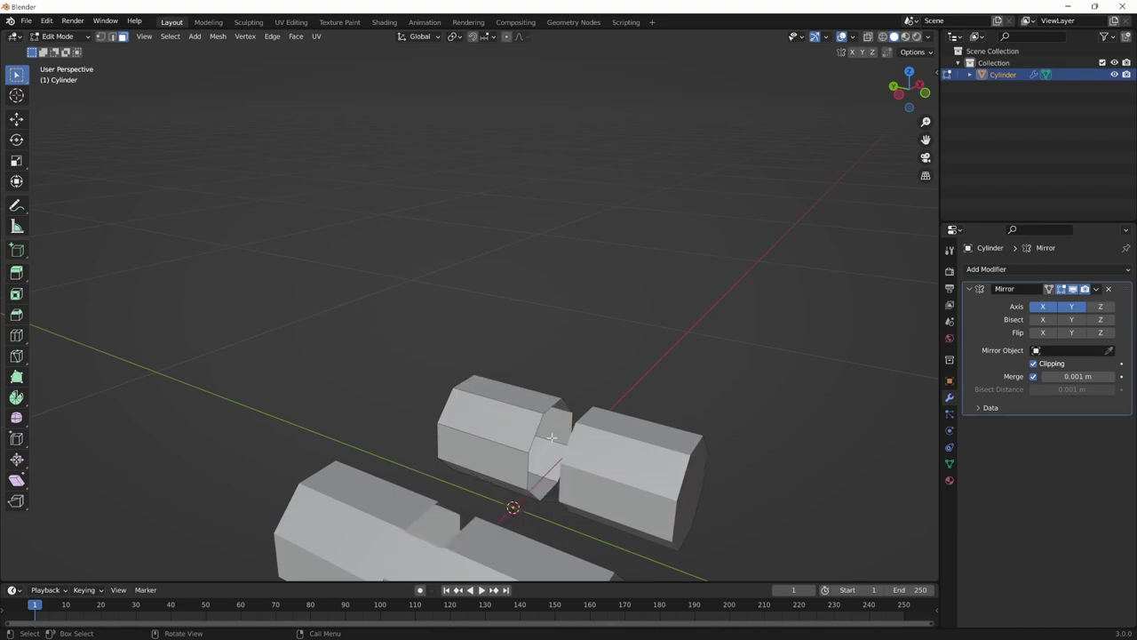
key(2)
alt+click(538, 433)
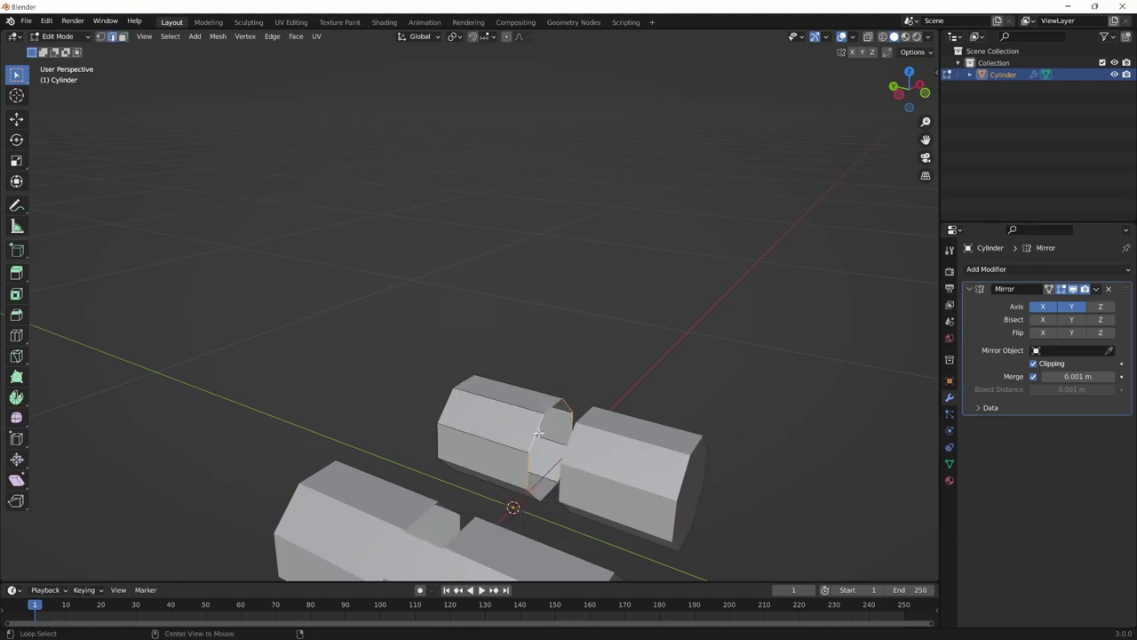
key(g)
key(y)
click(587, 459)
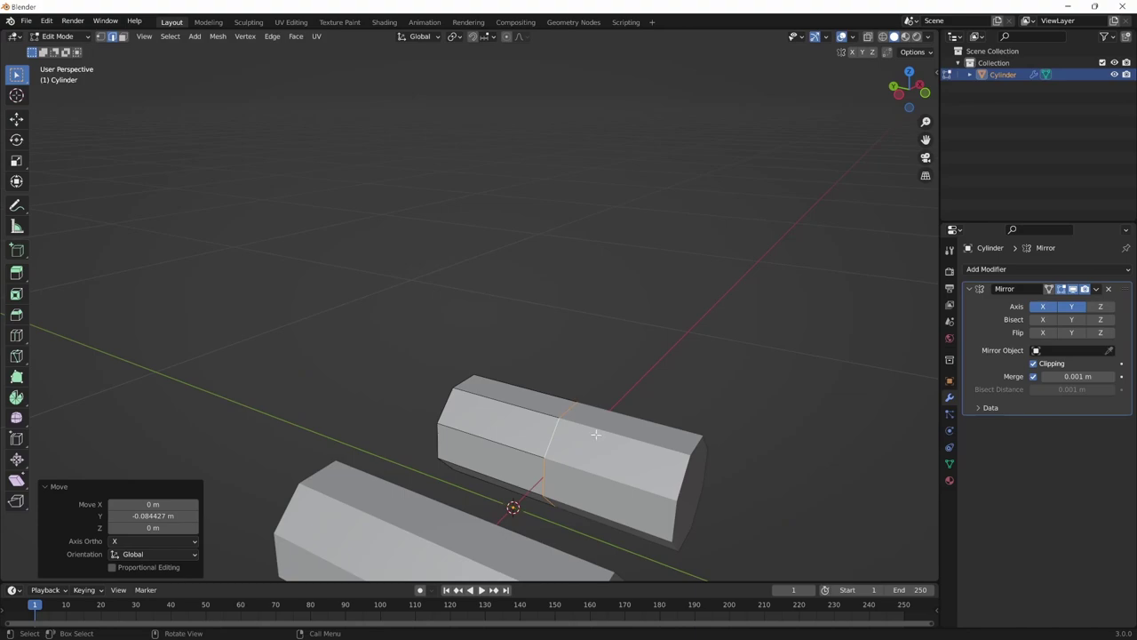
Delete only the bar's outer end face to leave it open.
mouse_move(588, 458)
middle_down()
mouse_move(737, 500)
mouse_move(599, 578)
mouse_move(690, 444)
mouse_move(617, 515)
mouse_move(462, 493)
mouse_move(518, 323)
mouse_move(500, 393)
middle_up()
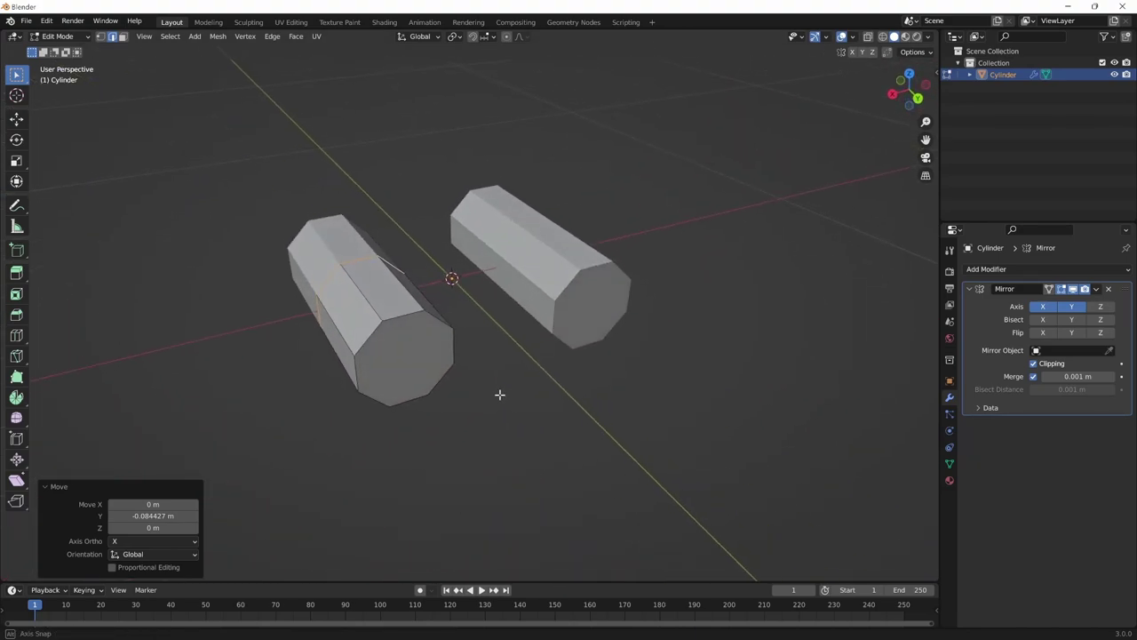
click(416, 358)
click(416, 357)
middle_drag(417, 360, 452, 379)
key(x)
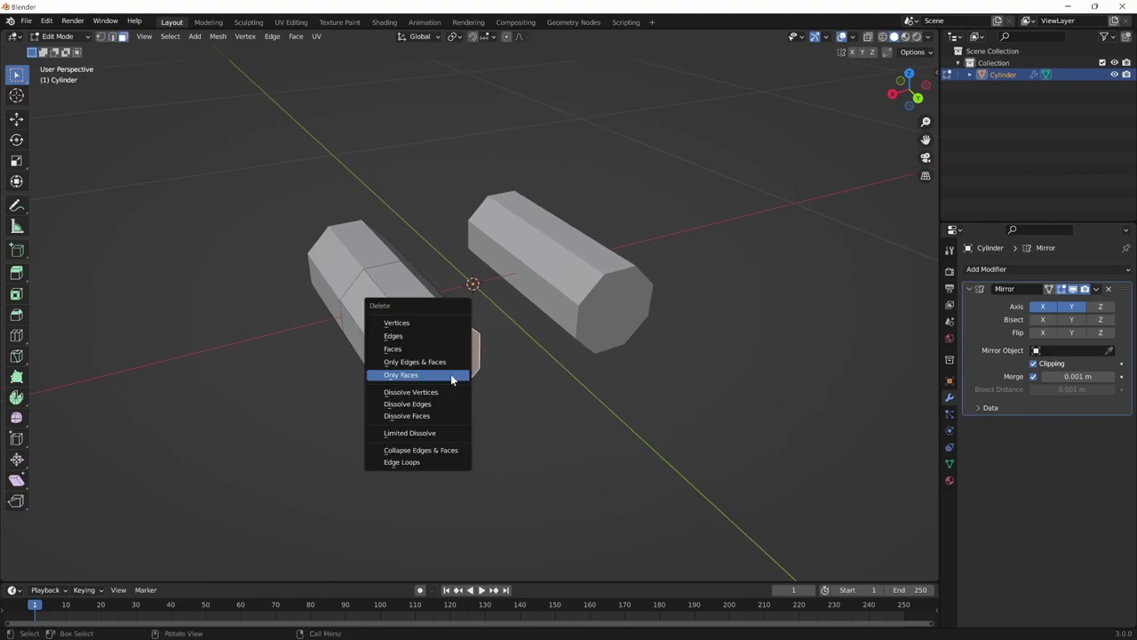
click(450, 379)
mouse_move(564, 444)
middle_down()
mouse_move(527, 388)
mouse_move(558, 406)
mouse_move(537, 439)
mouse_move(656, 505)
middle_up()
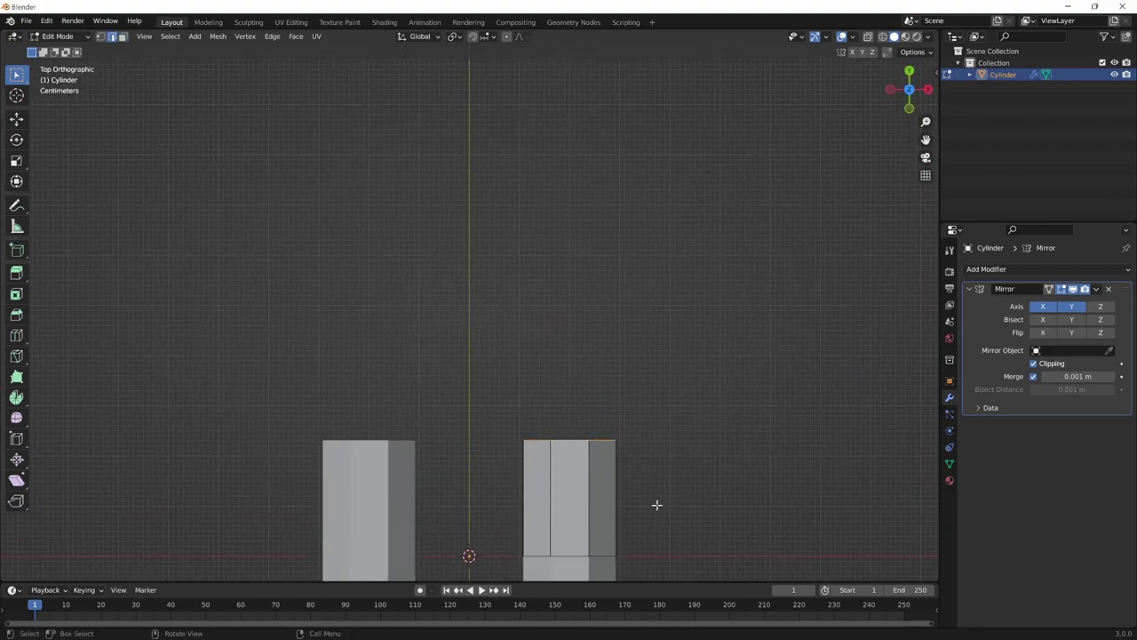
Extrude the top loop along Y, rotate it -45° and shift it along X.
key(e)
key(y)
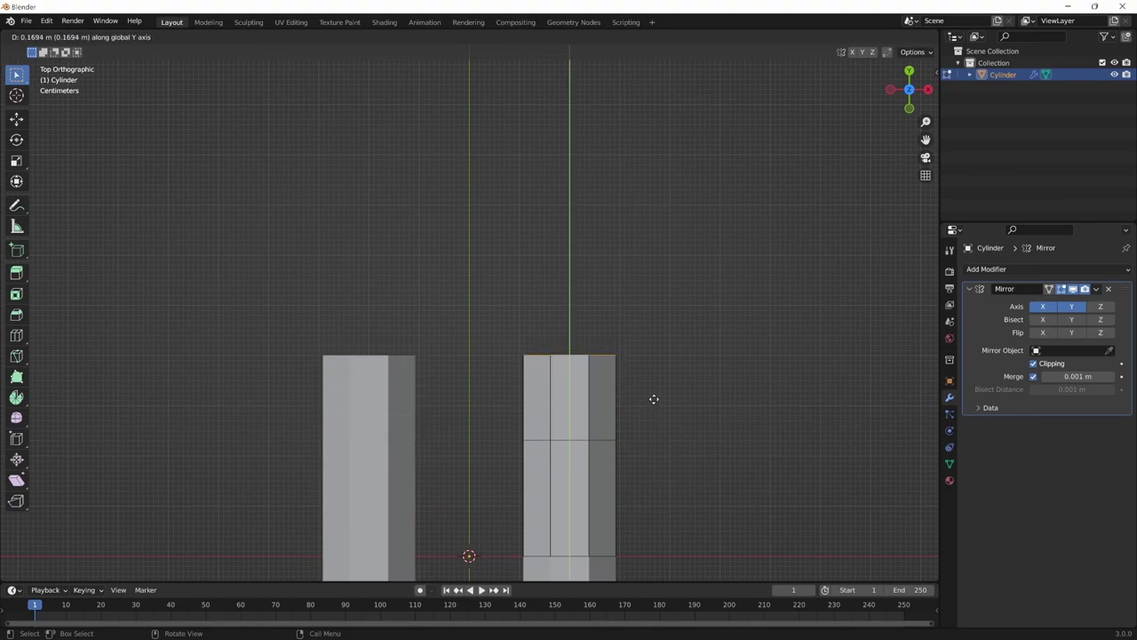
click(653, 401)
text(r)
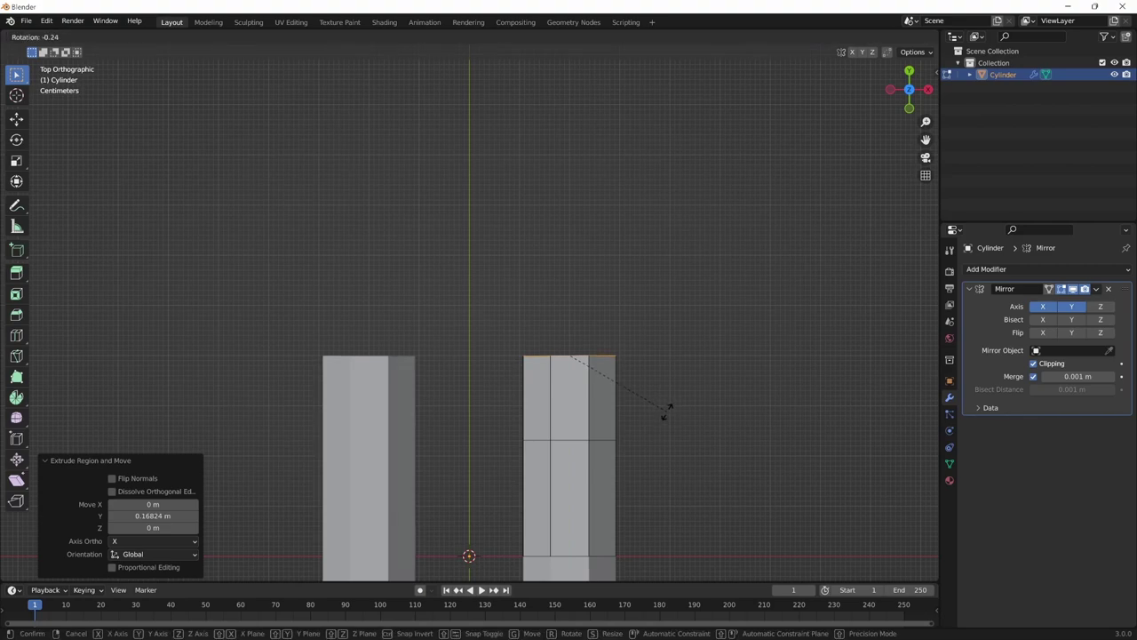
text(45)
key(minus)
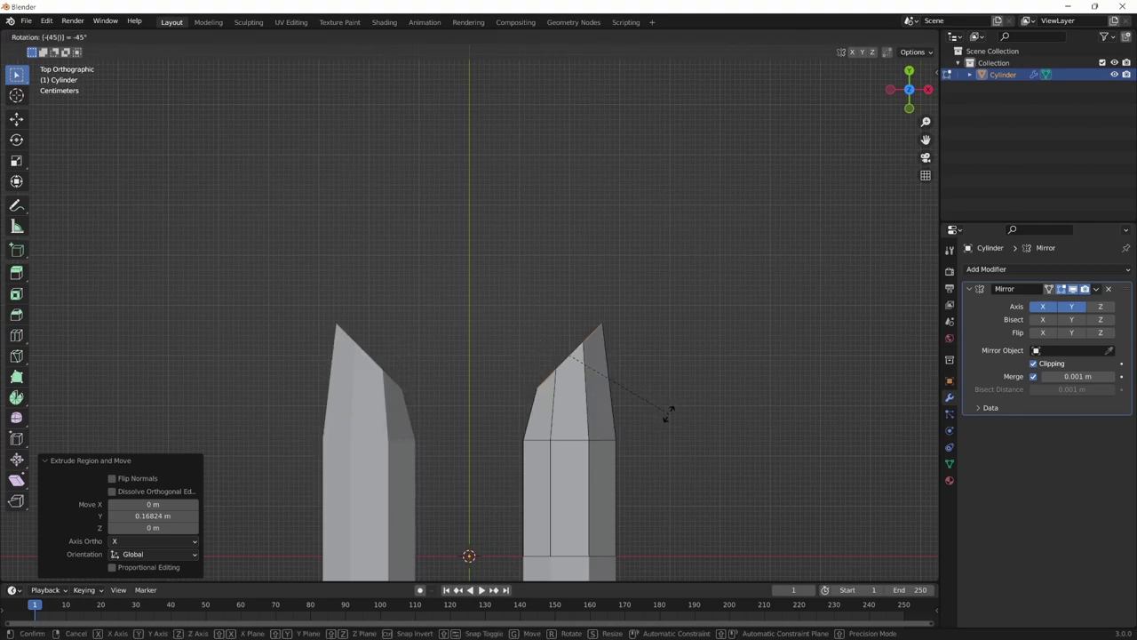
key(Return)
key(g)
key(x)
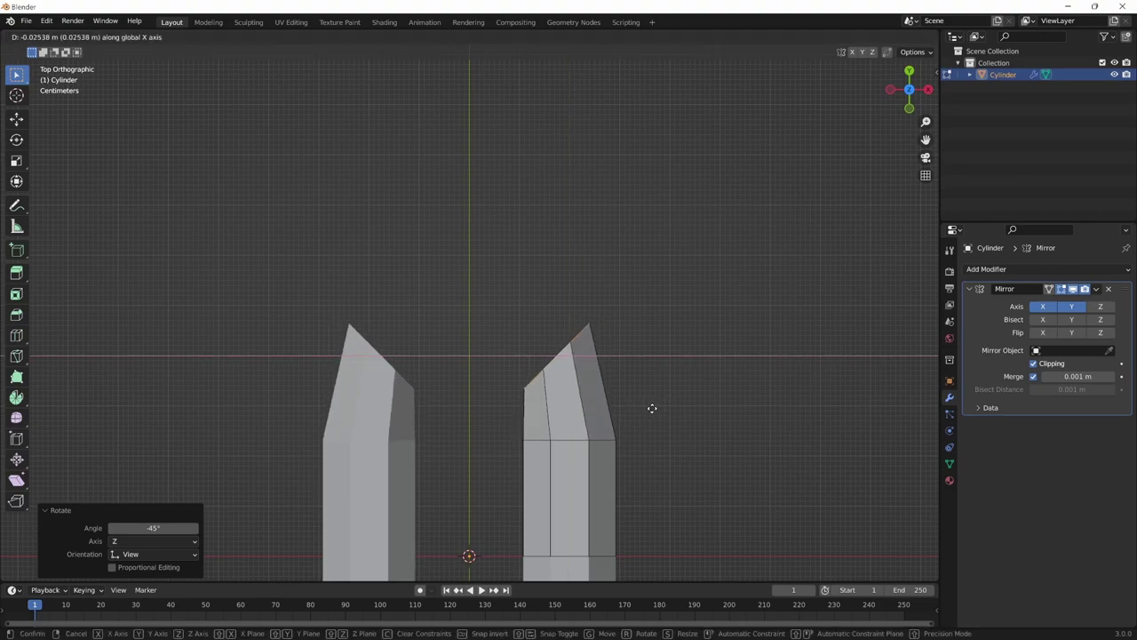
key(Return)
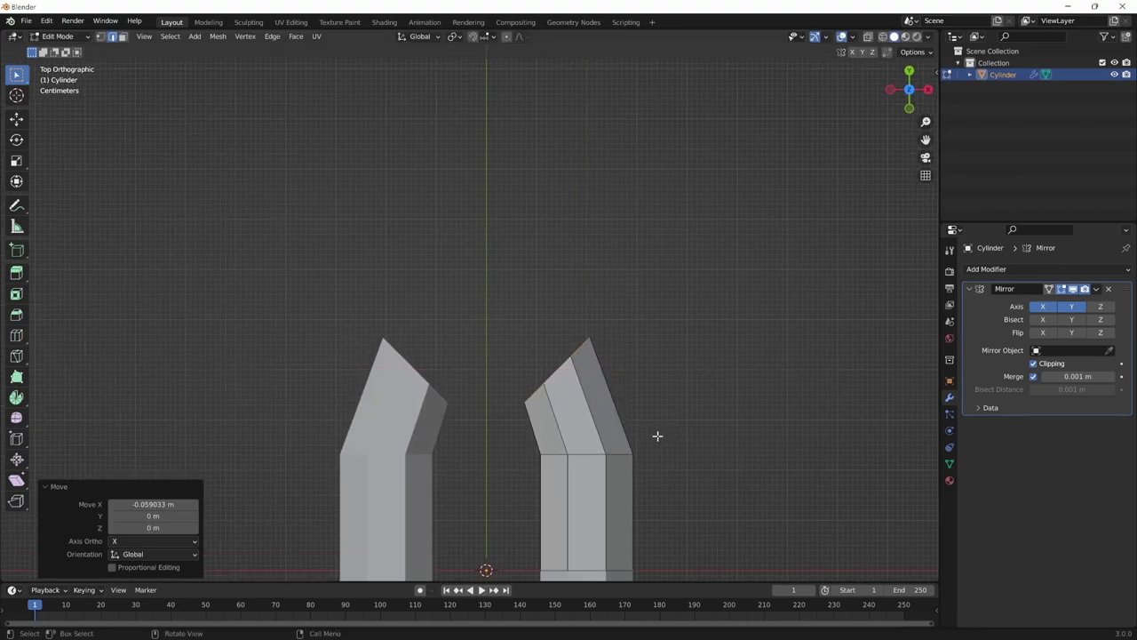
Extrude another segment, rotate it -45° and slide it to join at the mirror plane.
key(g)
key(Return)
text(r45)
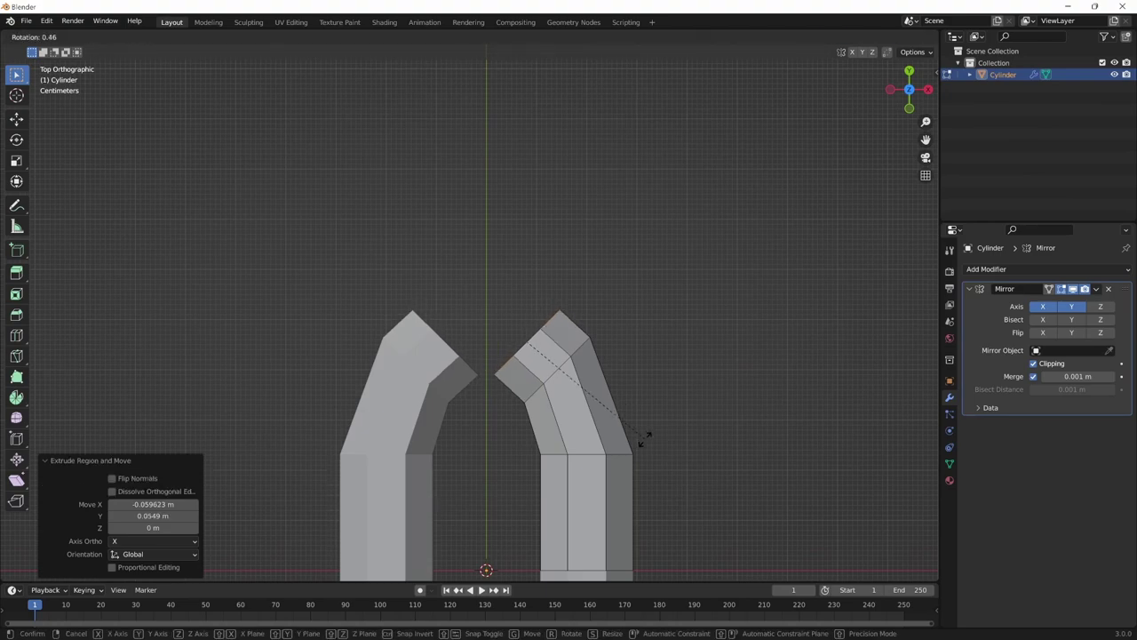
key(minus)
key(Return)
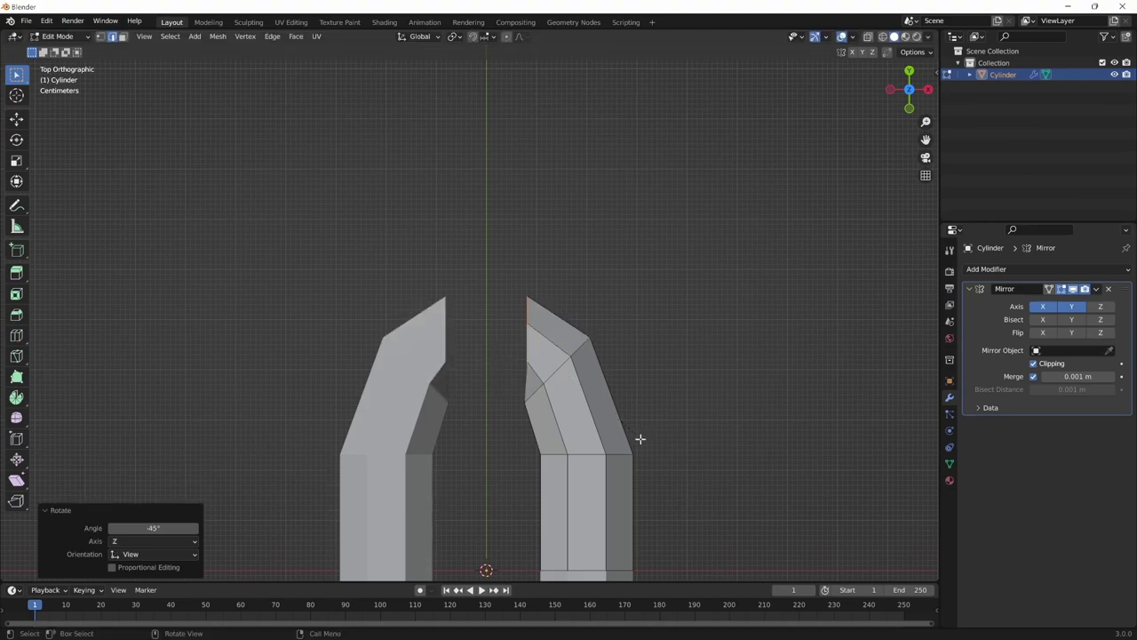
key(g)
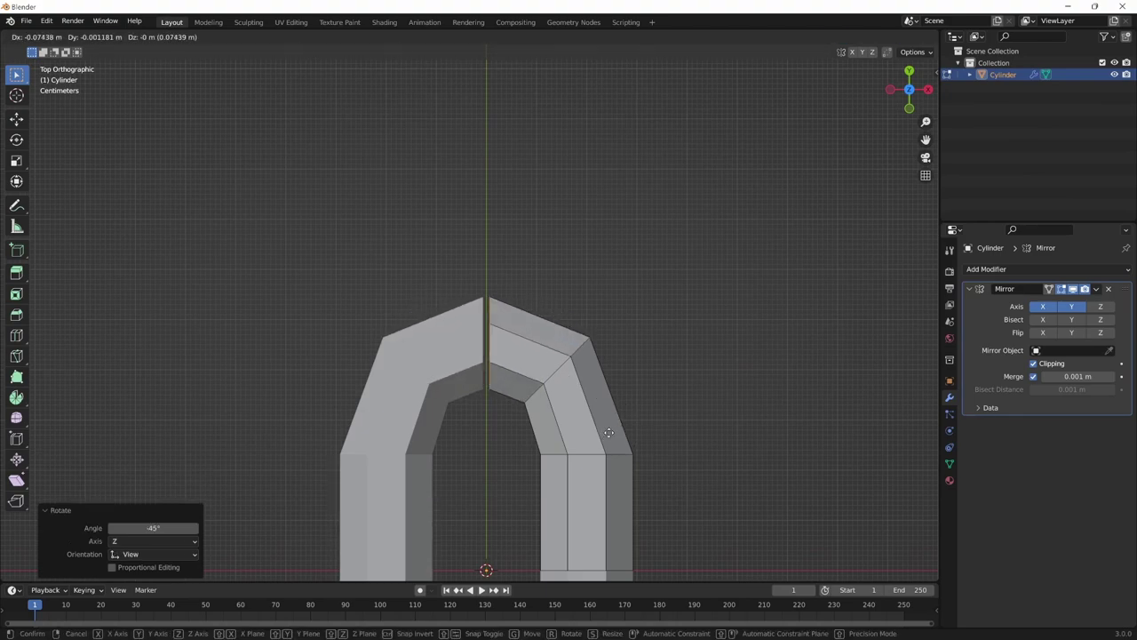
click(601, 431)
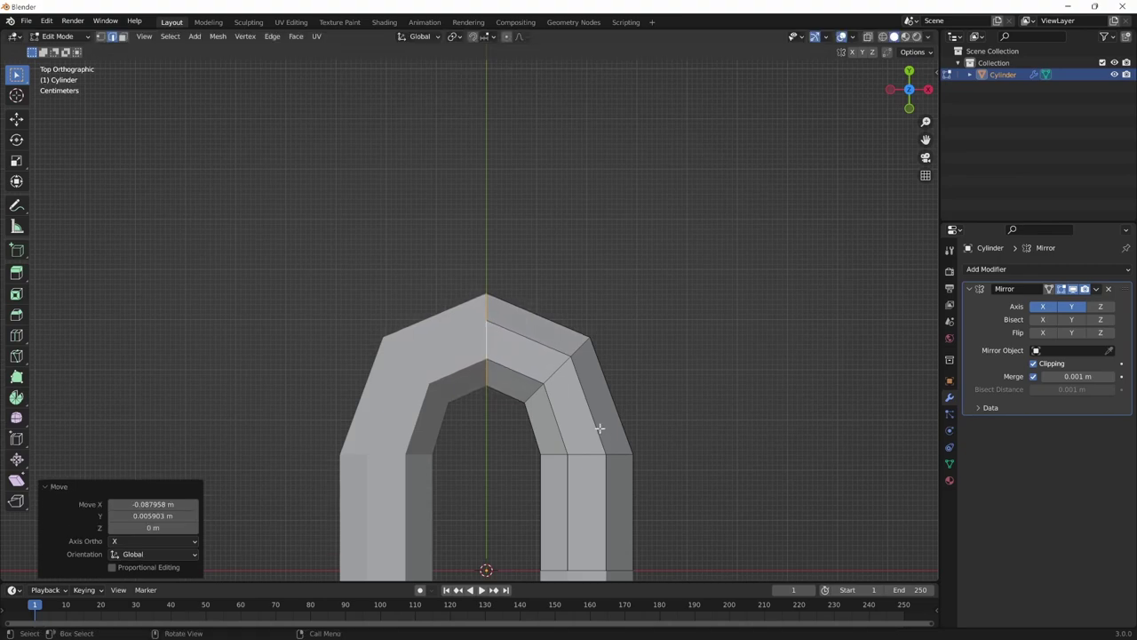
mouse_move(602, 431)
middle_down()
mouse_move(659, 377)
mouse_move(812, 292)
mouse_move(539, 476)
mouse_move(749, 477)
mouse_move(602, 495)
mouse_move(560, 469)
mouse_move(586, 461)
middle_up()
key(KP_7)
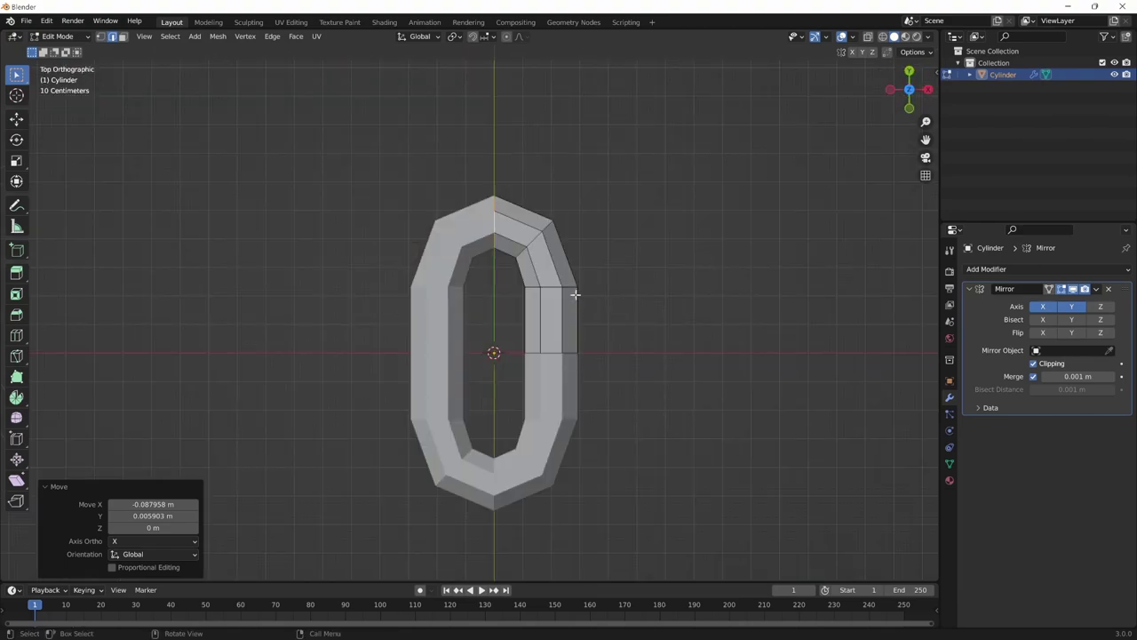
Widen the ring's side edges along X and lower the top vertex along Y.
click(563, 335)
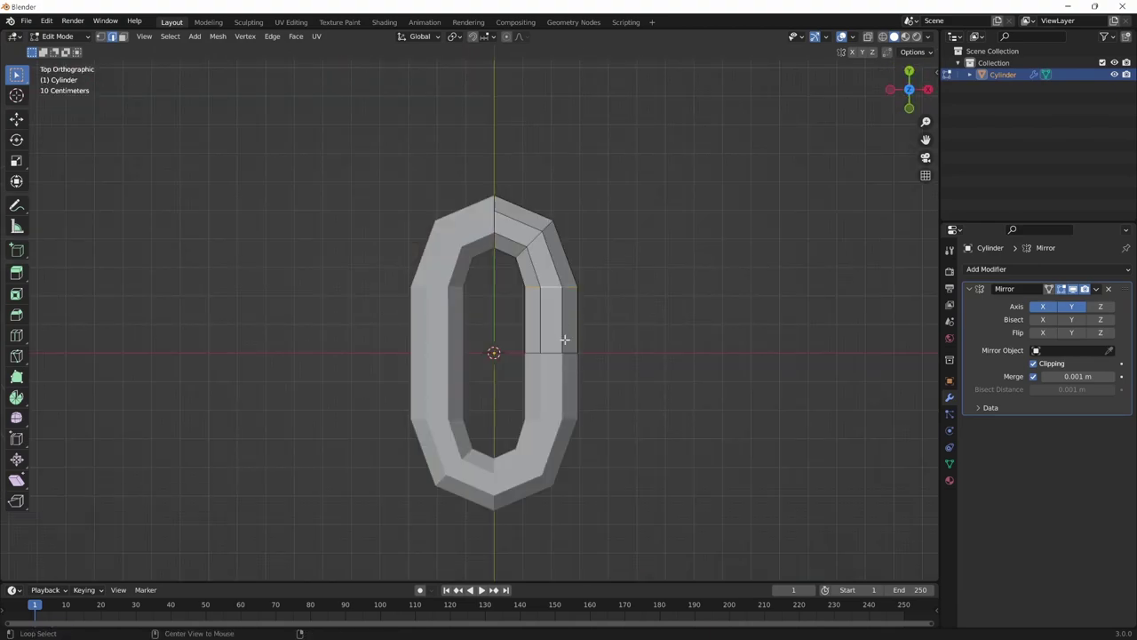
key(g)
key(x)
click(622, 353)
mouse_move(621, 352)
middle_down()
mouse_move(598, 312)
mouse_move(557, 355)
mouse_move(634, 358)
mouse_move(622, 388)
middle_up()
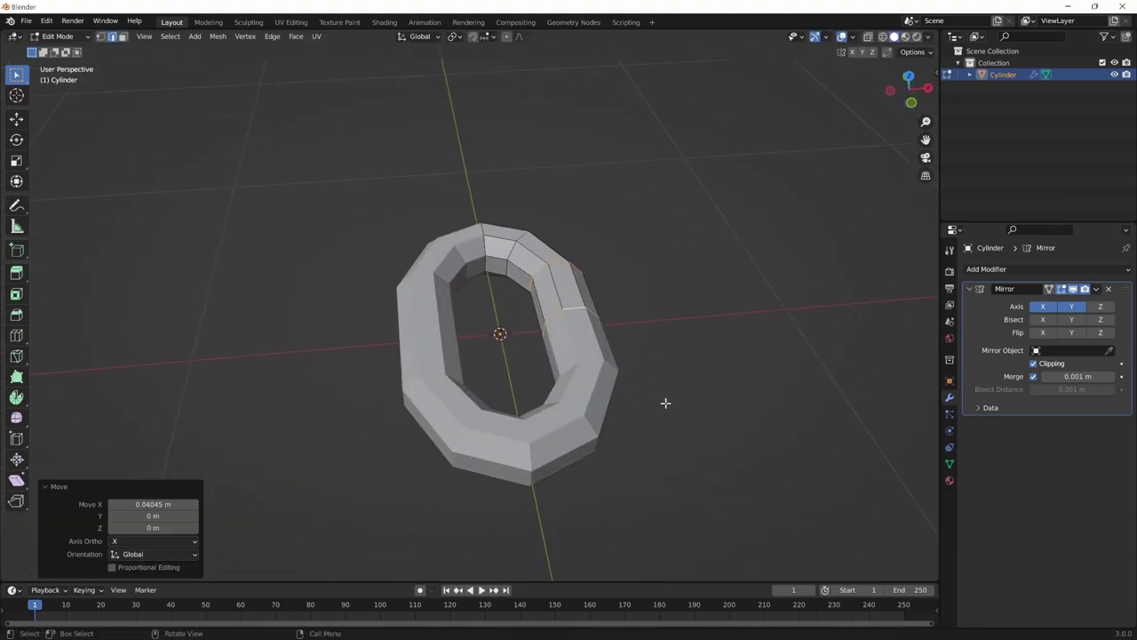
key(KP_7)
key(g)
key(x)
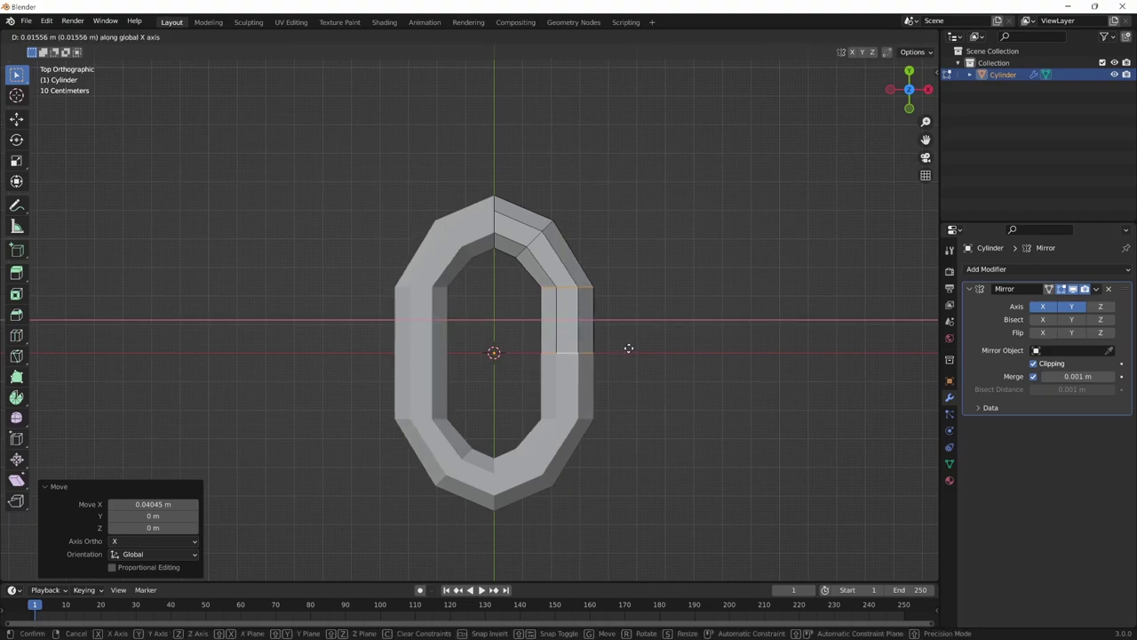
click(629, 348)
key(g)
key(y)
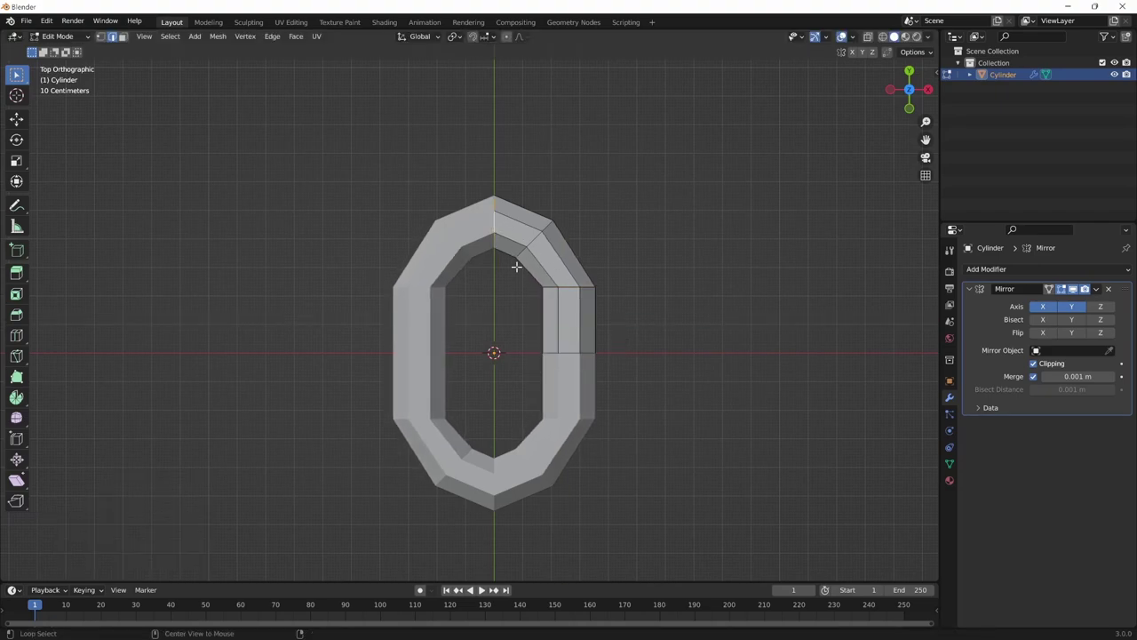
click(533, 278)
Return to Object Mode and inspect the finished octagonal link.
key(Tab)
mouse_move(536, 238)
middle_down()
mouse_move(725, 406)
mouse_move(788, 395)
mouse_move(683, 475)
mouse_move(589, 467)
middle_up()
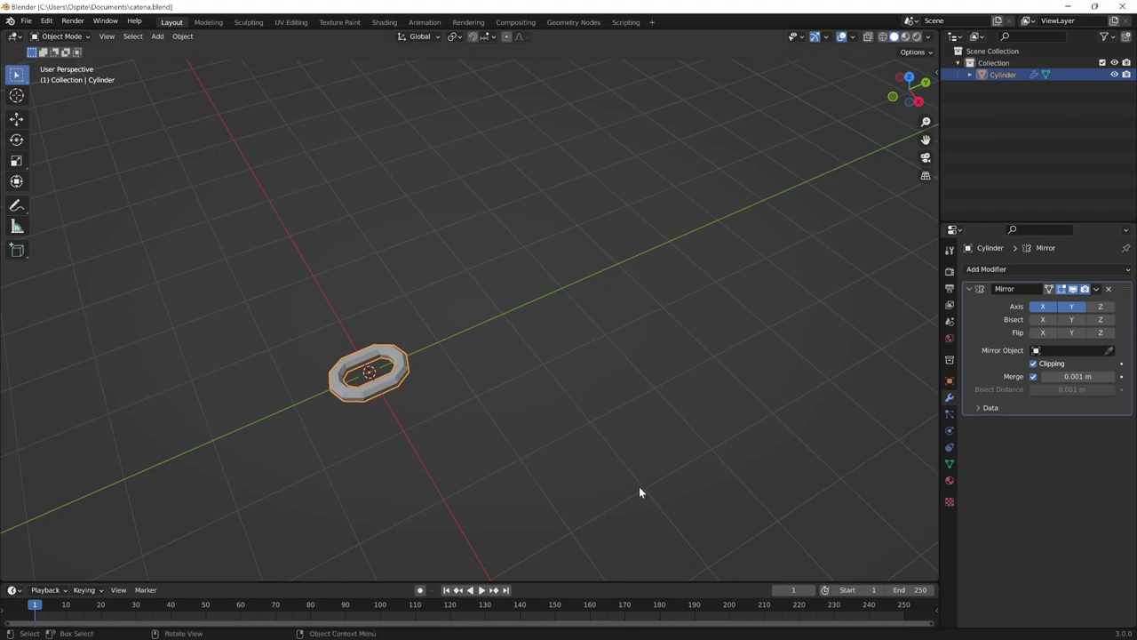
mouse_move(640, 489)
middle_down()
mouse_move(540, 513)
mouse_move(549, 509)
middle_up()
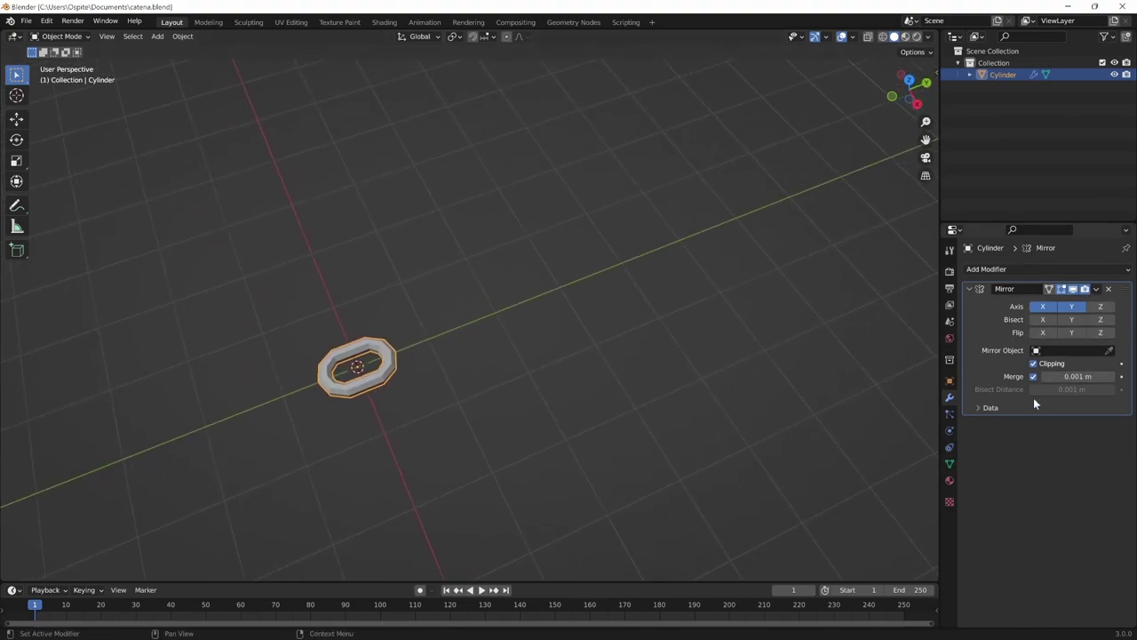
Add an Array modifier to the ring with a count of 4.
click(1033, 269)
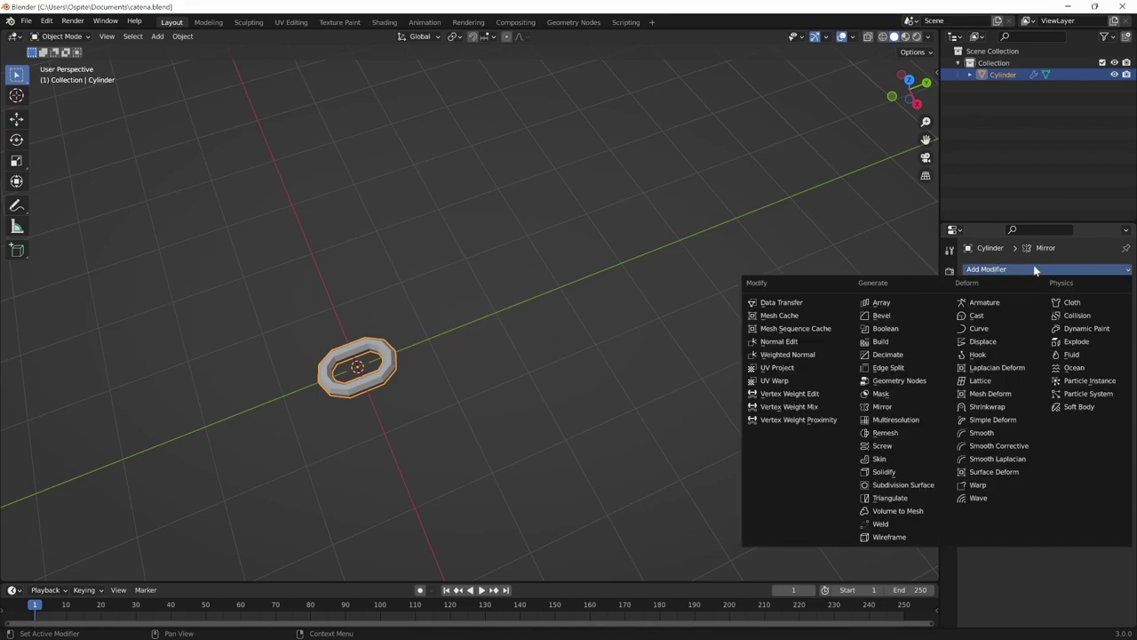
click(889, 306)
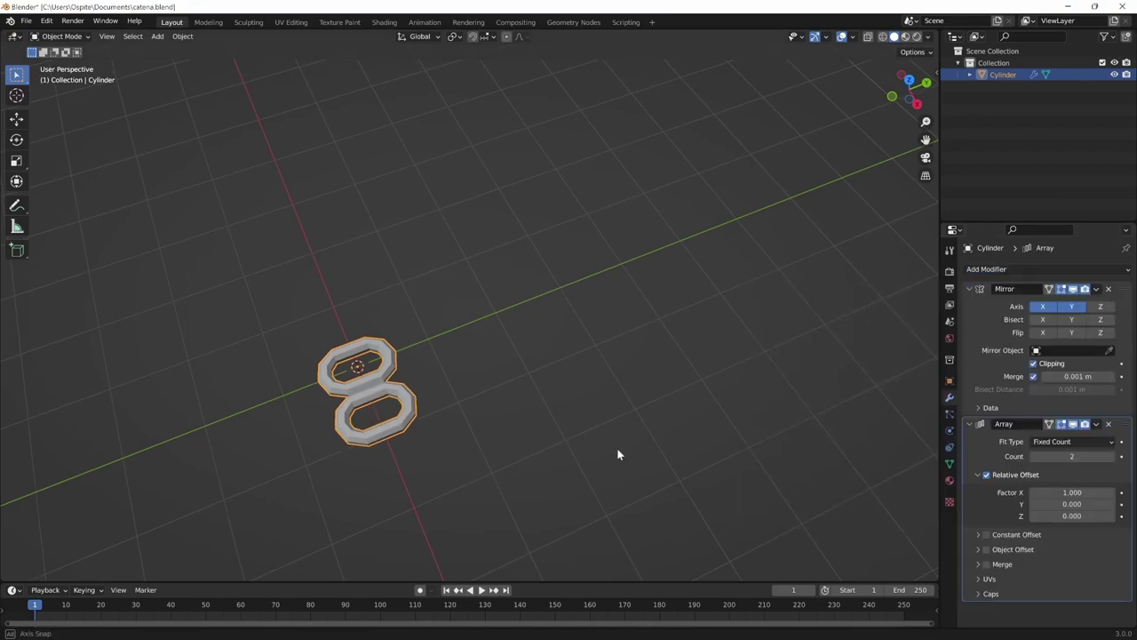
mouse_move(616, 452)
middle_down()
mouse_move(658, 453)
mouse_move(627, 495)
middle_up()
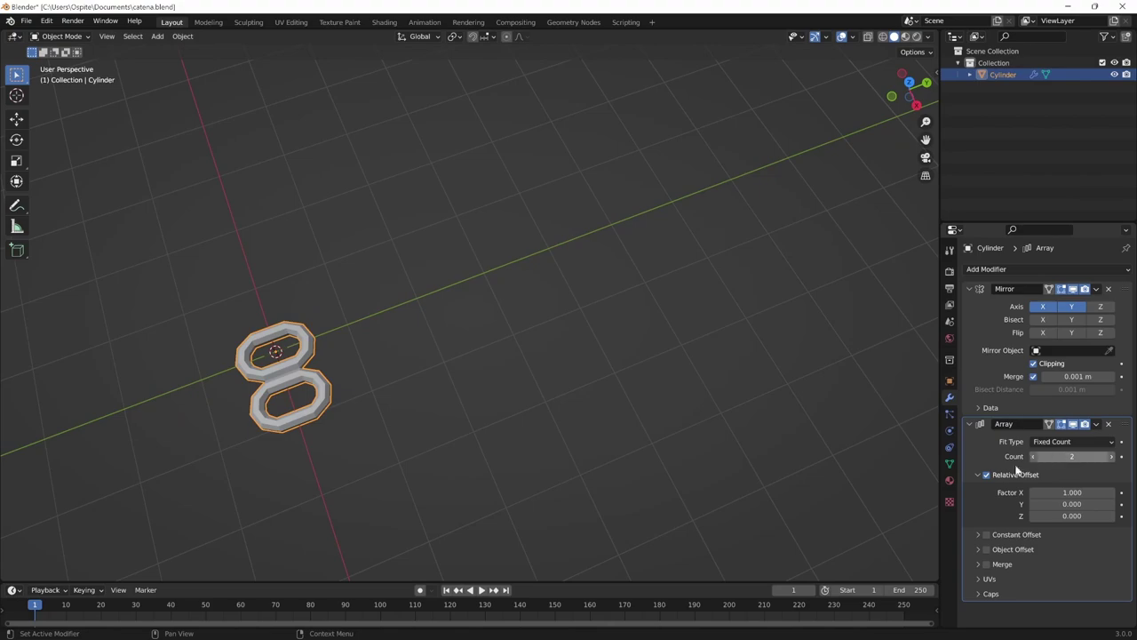
click(1112, 457)
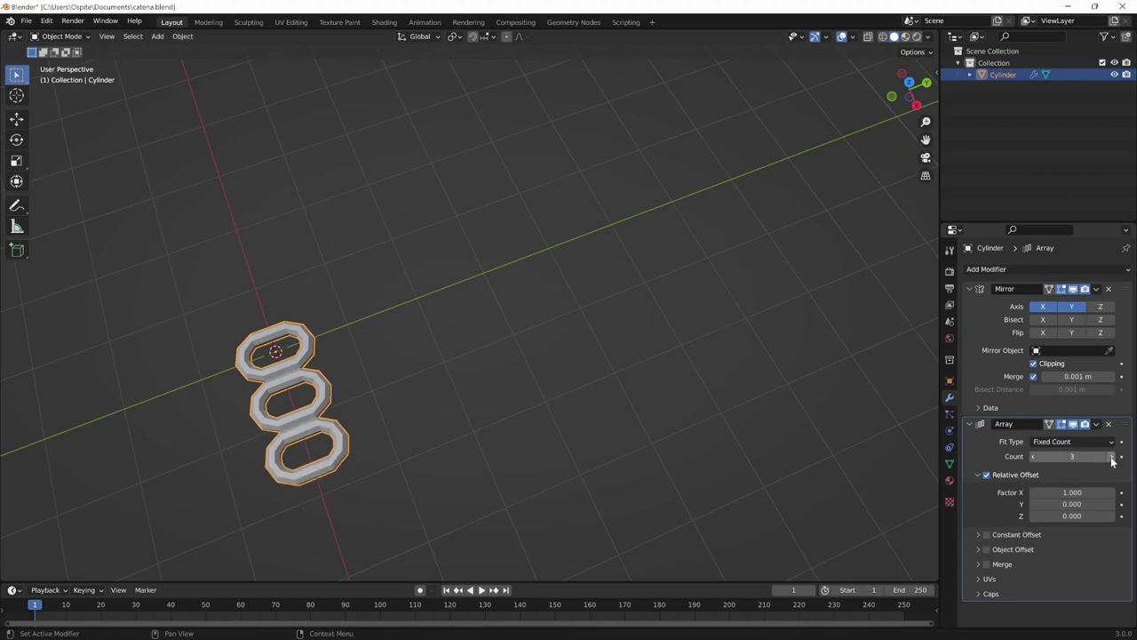
click(1113, 457)
mouse_move(824, 409)
middle_down()
mouse_move(694, 437)
mouse_move(790, 539)
middle_up()
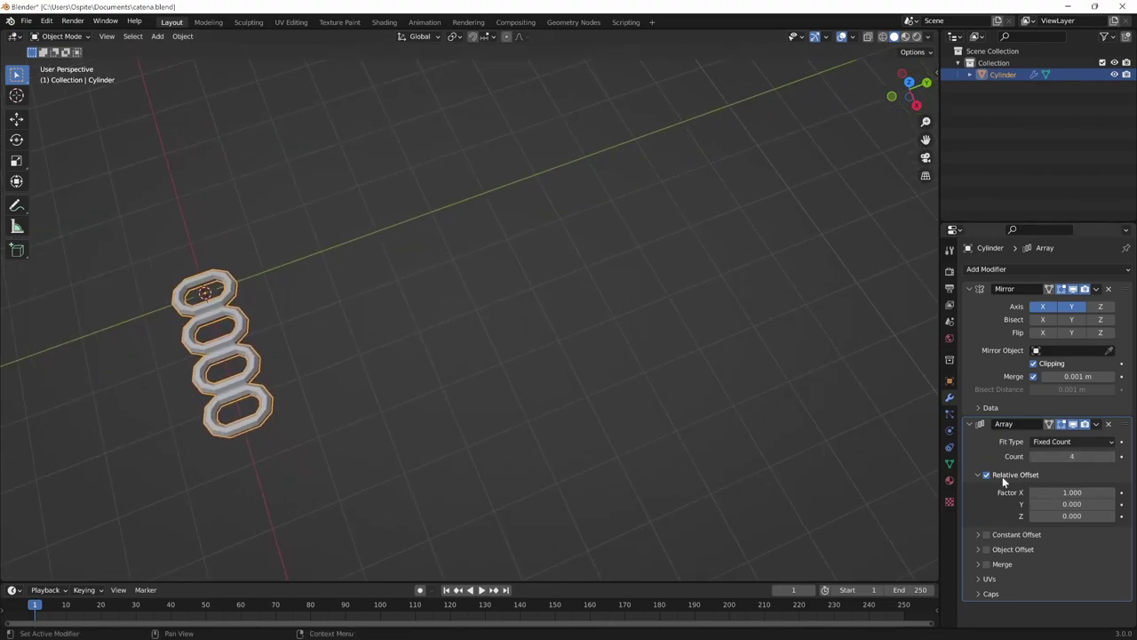
mouse_move(844, 475)
middle_down()
mouse_move(620, 469)
mouse_move(888, 484)
middle_up()
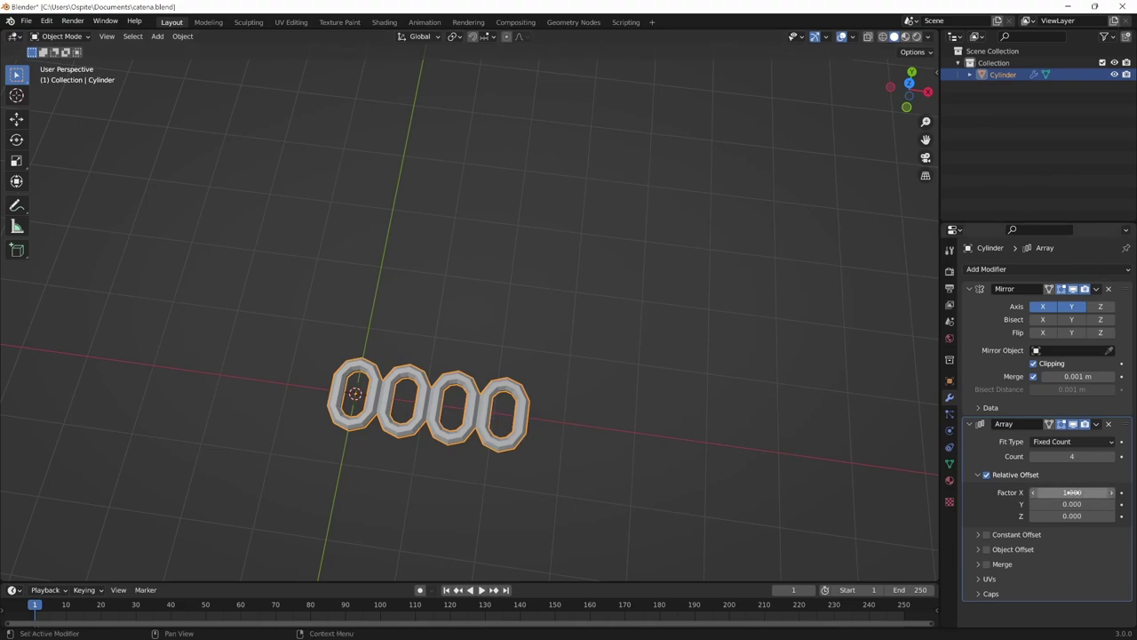
Set the Array's Relative Offset Factor X to 2.
click(1075, 492)
key(Return)
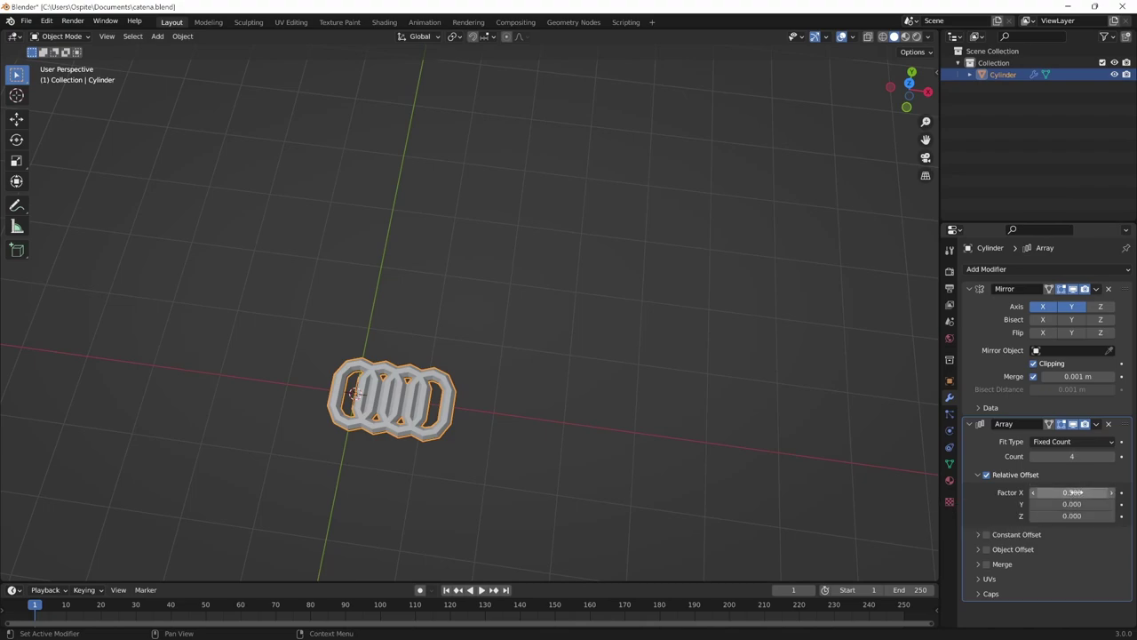
click(1072, 492)
text(2)
key(Return)
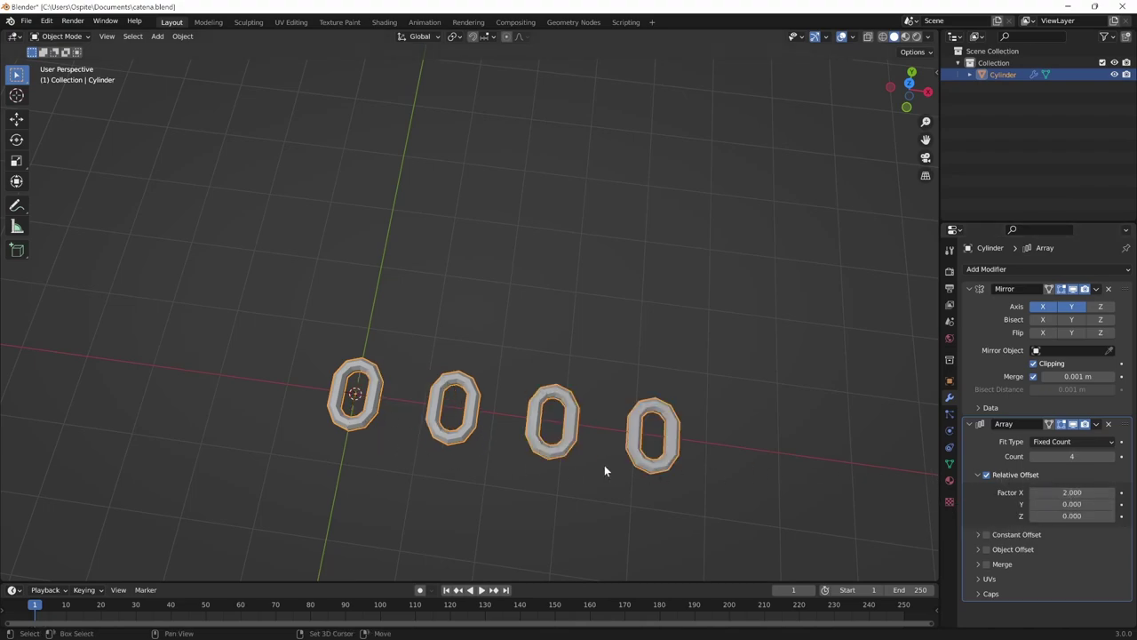
shift+middle_drag(604, 465, 504, 420)
Enter Edit Mode, try moving the vertices along Y then X, and cancel the move.
key(Tab)
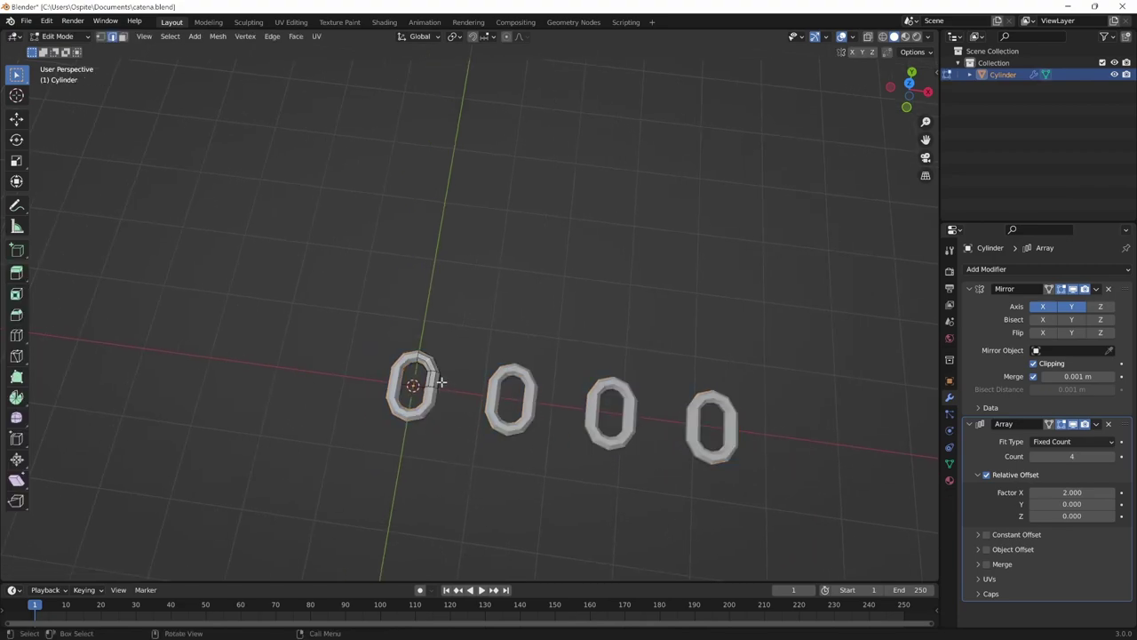
middle_drag(446, 385, 459, 421)
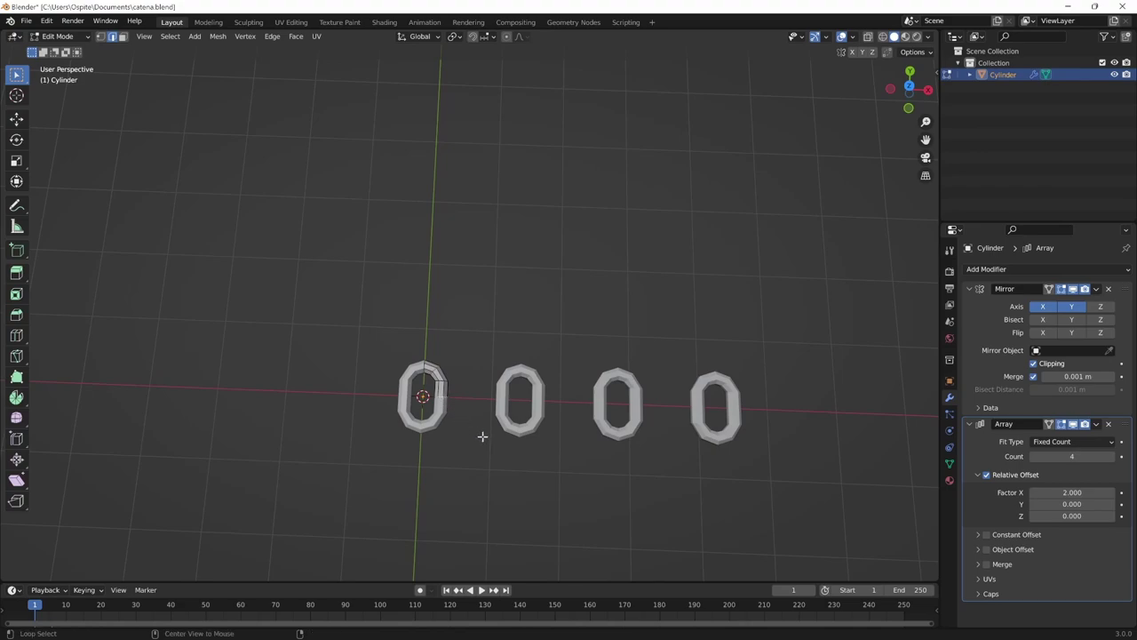
key(g)
key(y)
key(x)
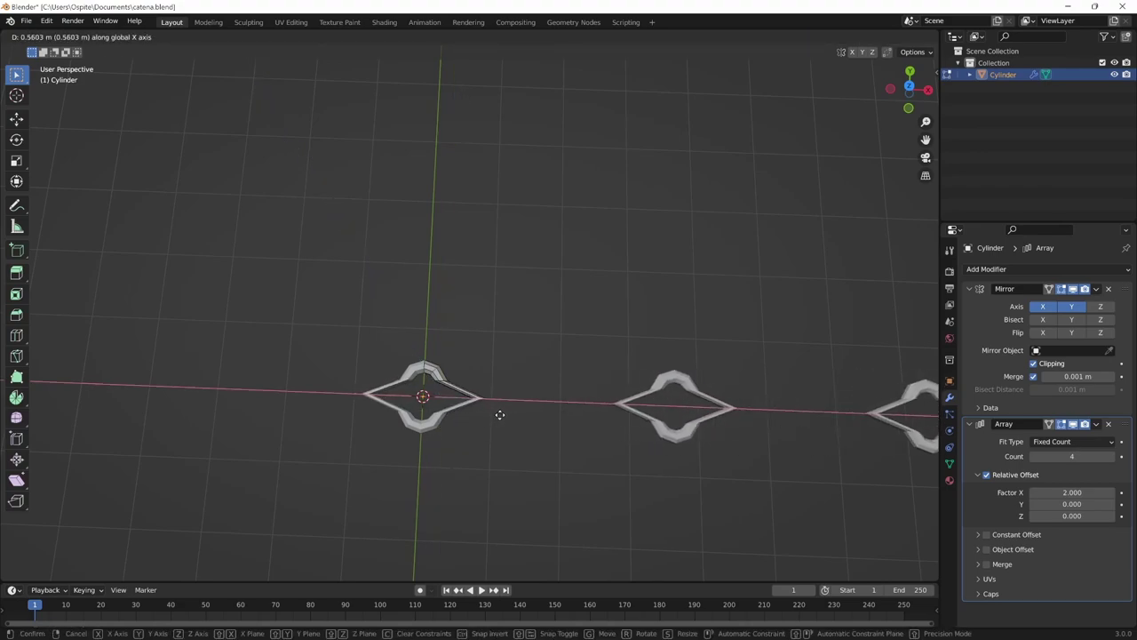
right_click(490, 414)
middle_drag(543, 434, 634, 457)
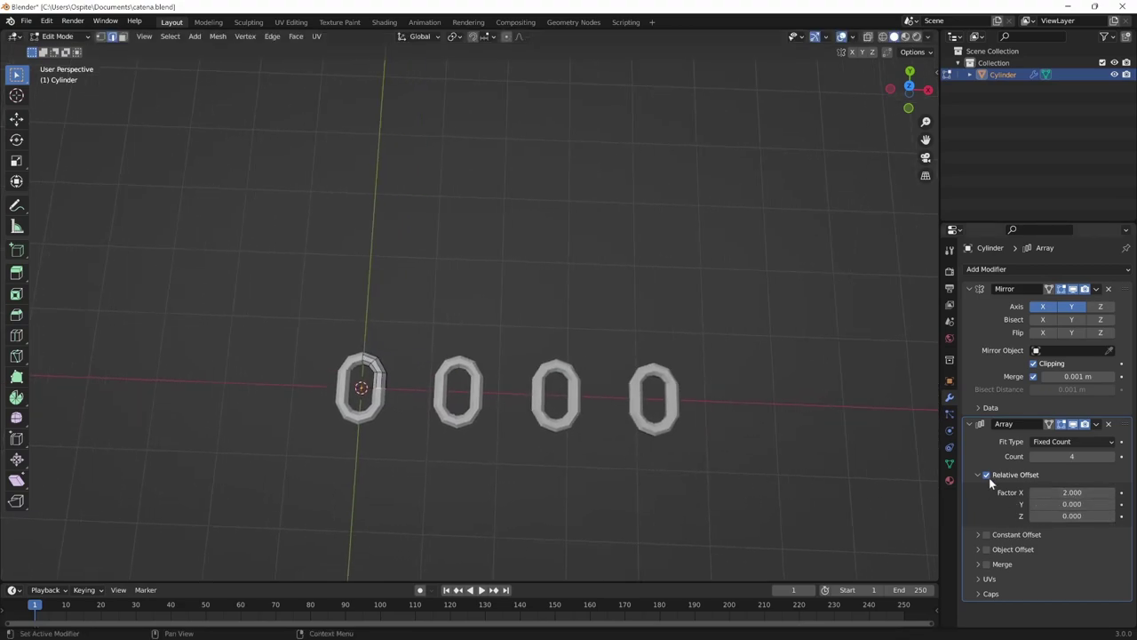
middle_drag(741, 477, 711, 474)
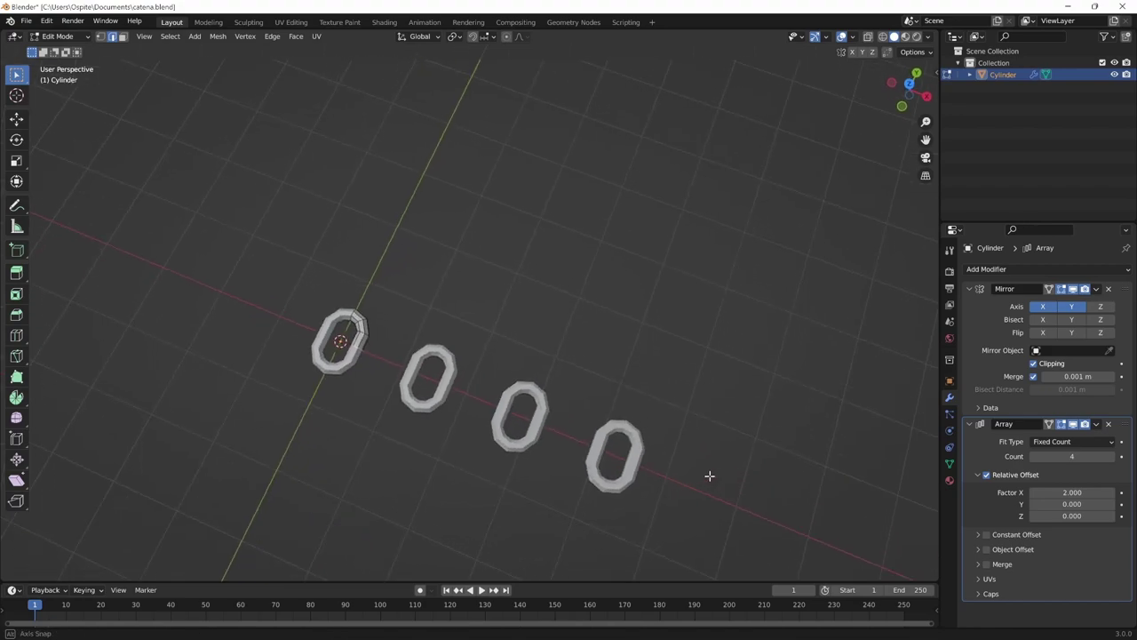
Set the Array's relative offset to Factor X 0 and Factor Y 1.
double_click(1073, 492)
text(0)
key(Return)
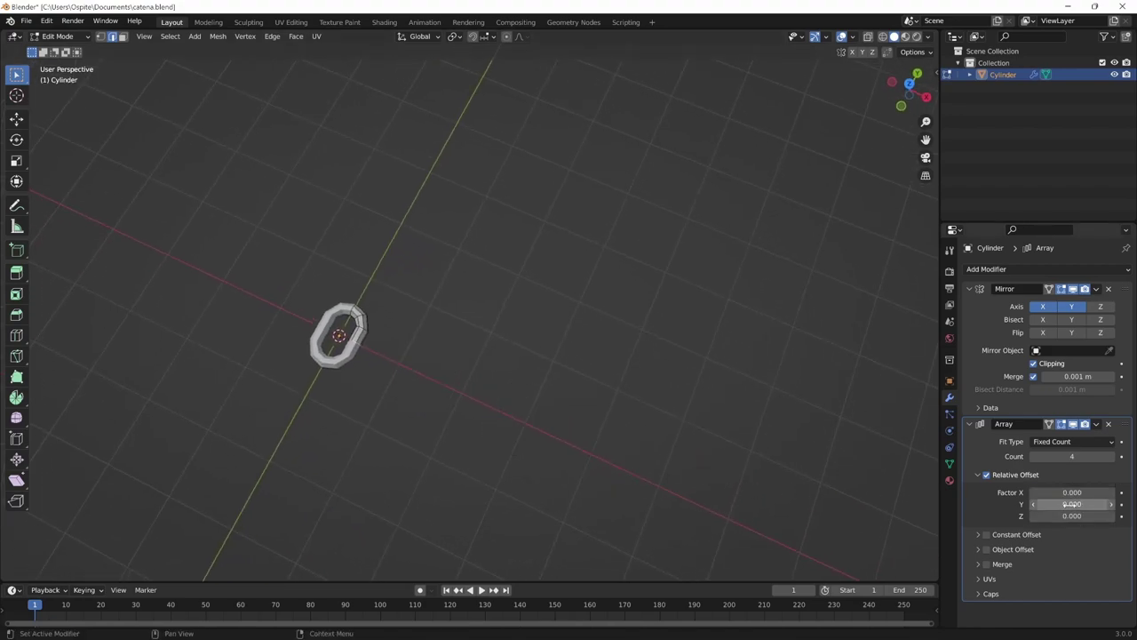
double_click(1072, 503)
text(1)
key(Return)
Reduce Factor Y to 0.600 in Object Mode so the links interlock.
middle_drag(754, 463, 817, 510)
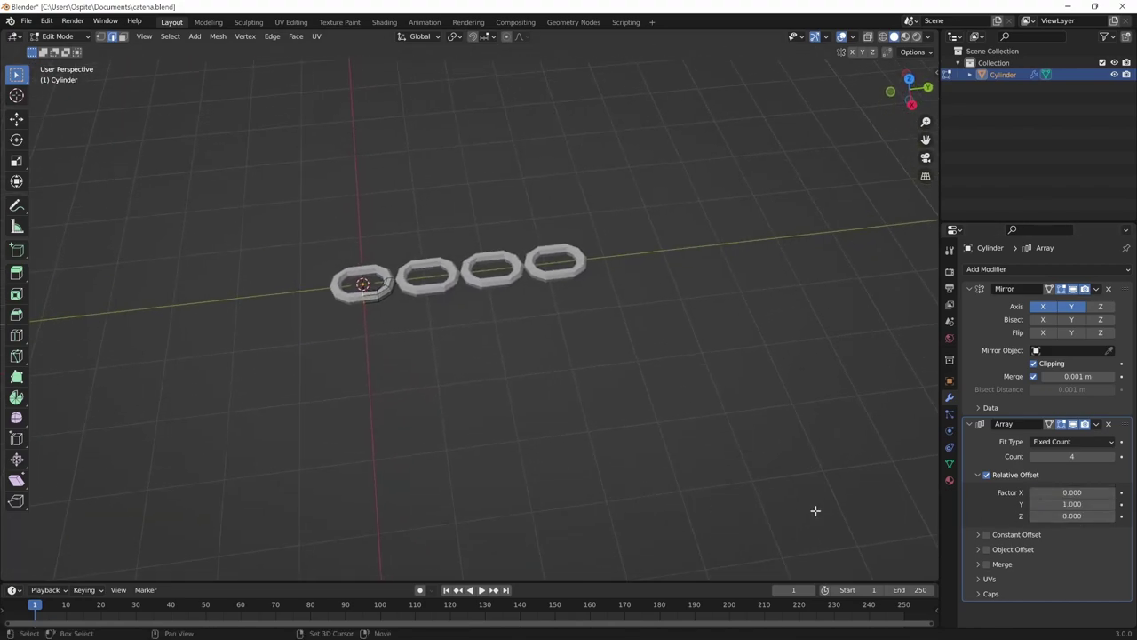
drag(1072, 504, 1065, 504)
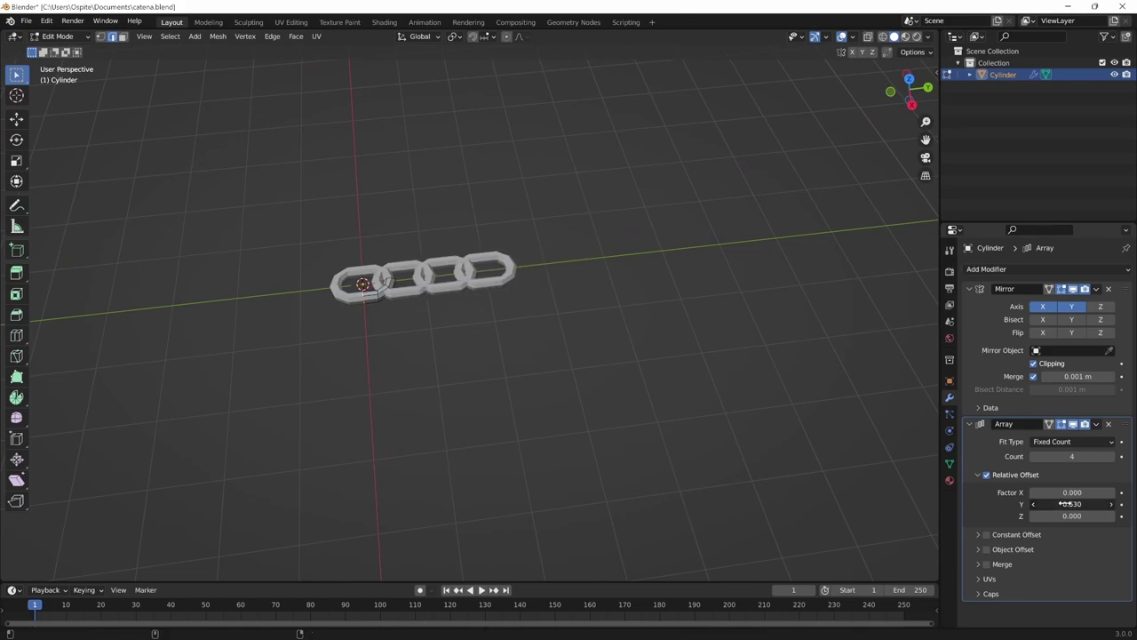
mouse_move(746, 435)
middle_down()
mouse_move(803, 460)
mouse_move(731, 483)
mouse_move(807, 449)
mouse_move(708, 454)
mouse_move(670, 477)
mouse_move(714, 394)
mouse_move(683, 414)
mouse_move(675, 459)
mouse_move(687, 538)
mouse_move(702, 543)
middle_up()
key(Tab)
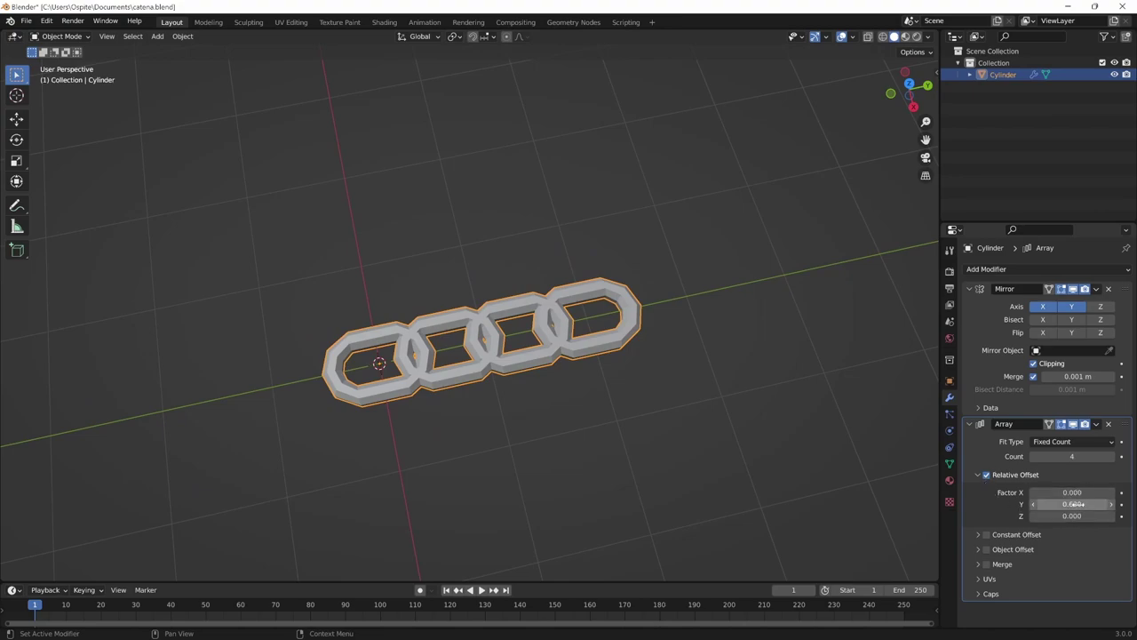
drag(1075, 504, 1071, 503)
middle_drag(910, 490, 682, 463)
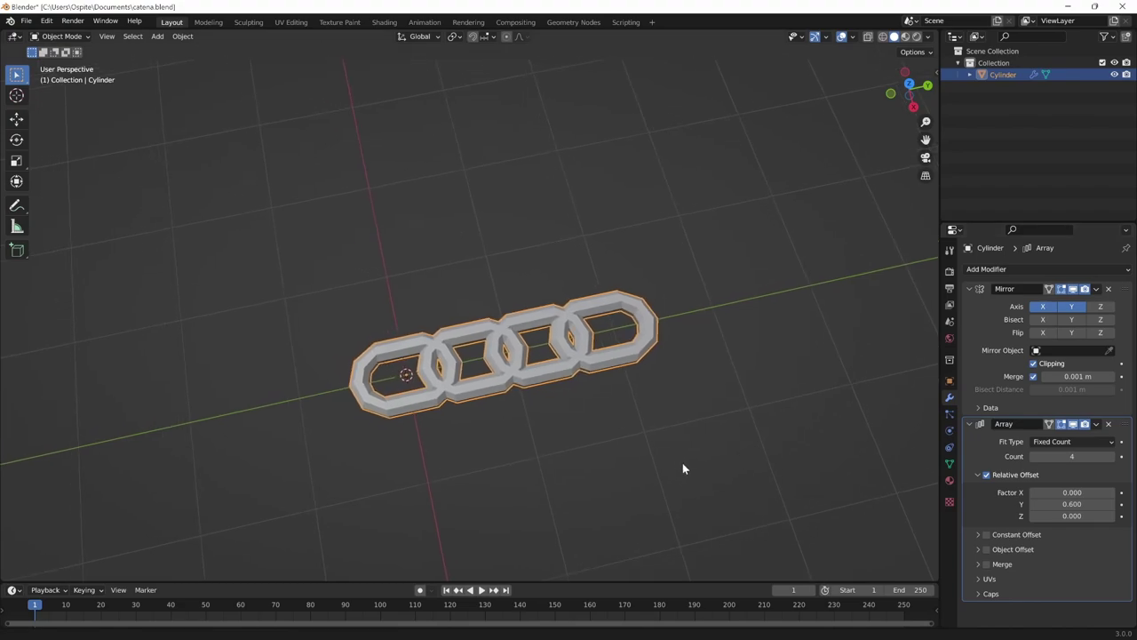
key(Tab)
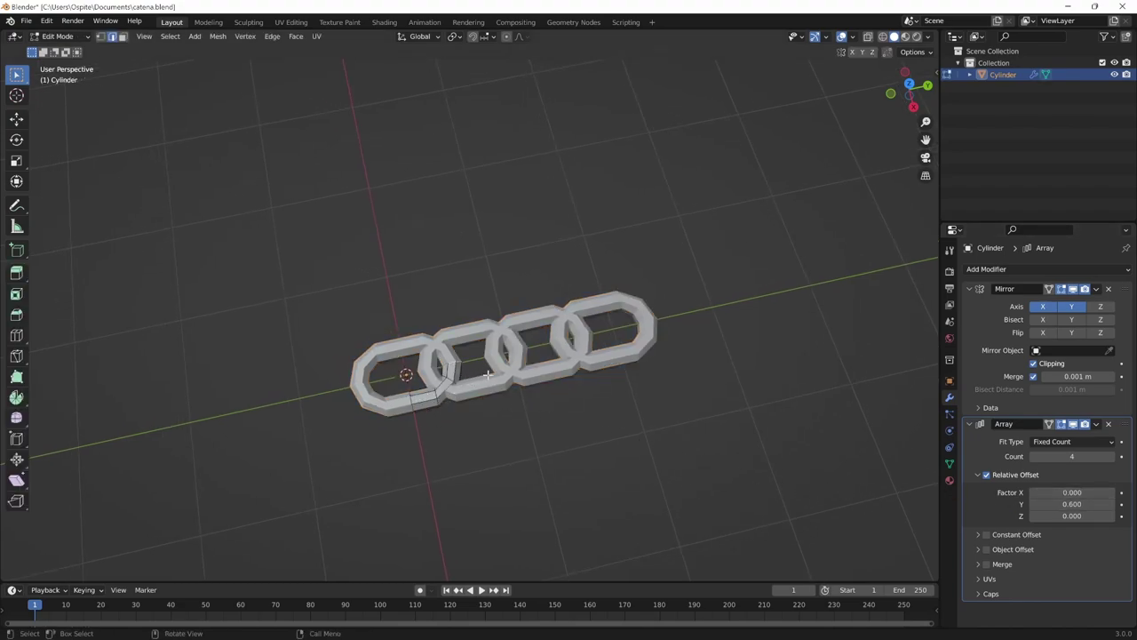
key(g)
key(y)
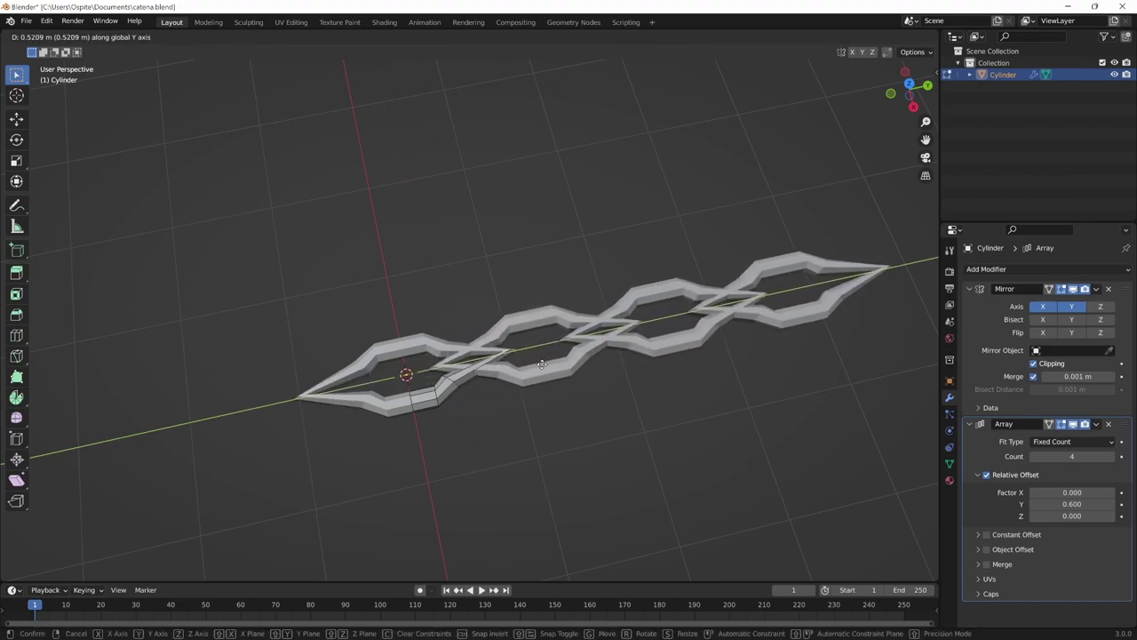
click(481, 373)
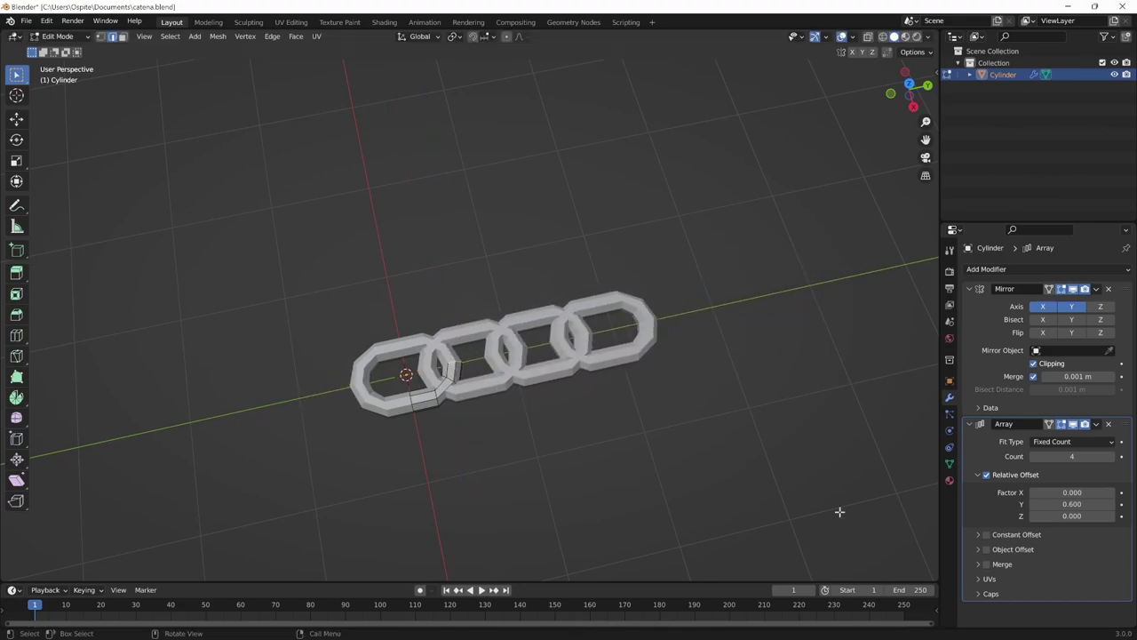
key(Tab)
middle_drag(703, 490, 551, 437)
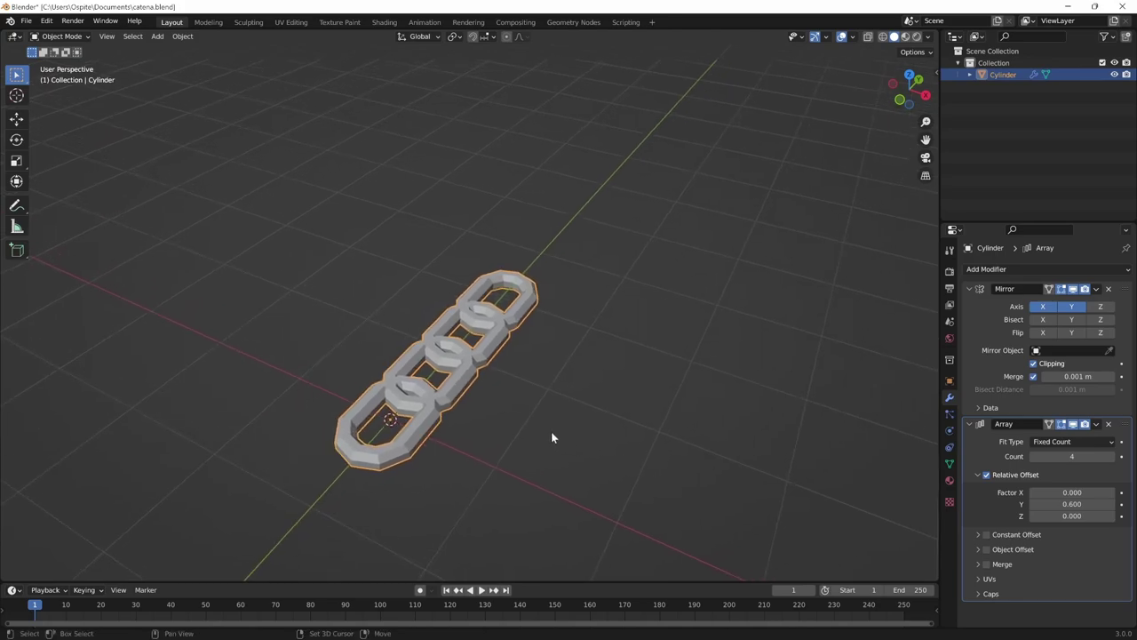
mouse_move(463, 419)
middle_down()
mouse_move(513, 462)
mouse_move(583, 317)
middle_up()
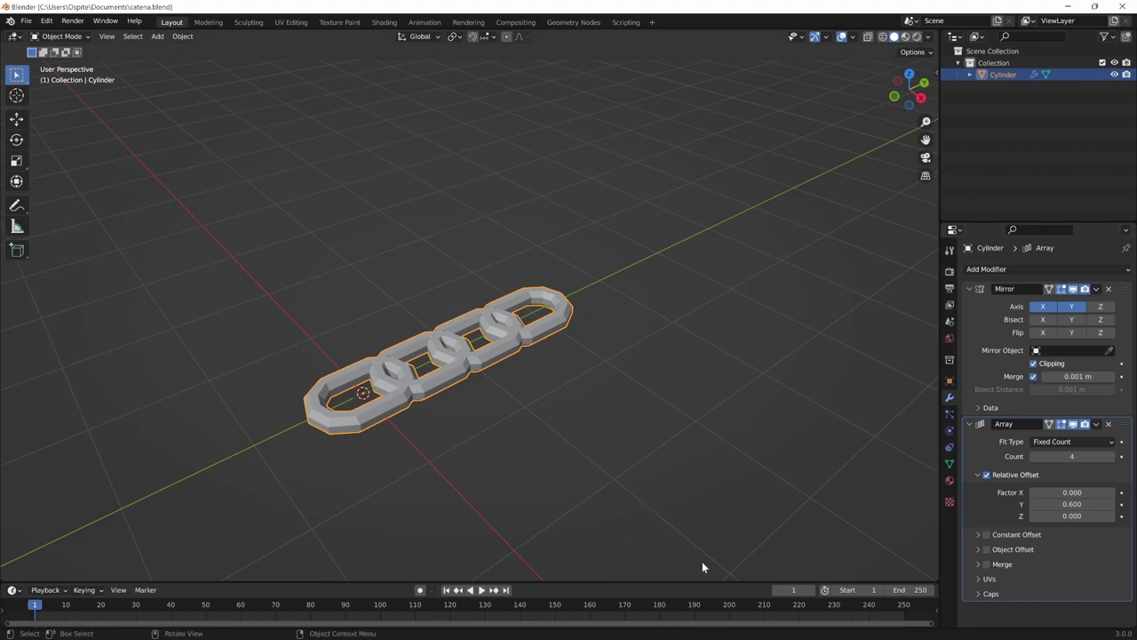
Expand the Array's Object Offset settings and bring up the Add menu for an Empty.
click(1013, 549)
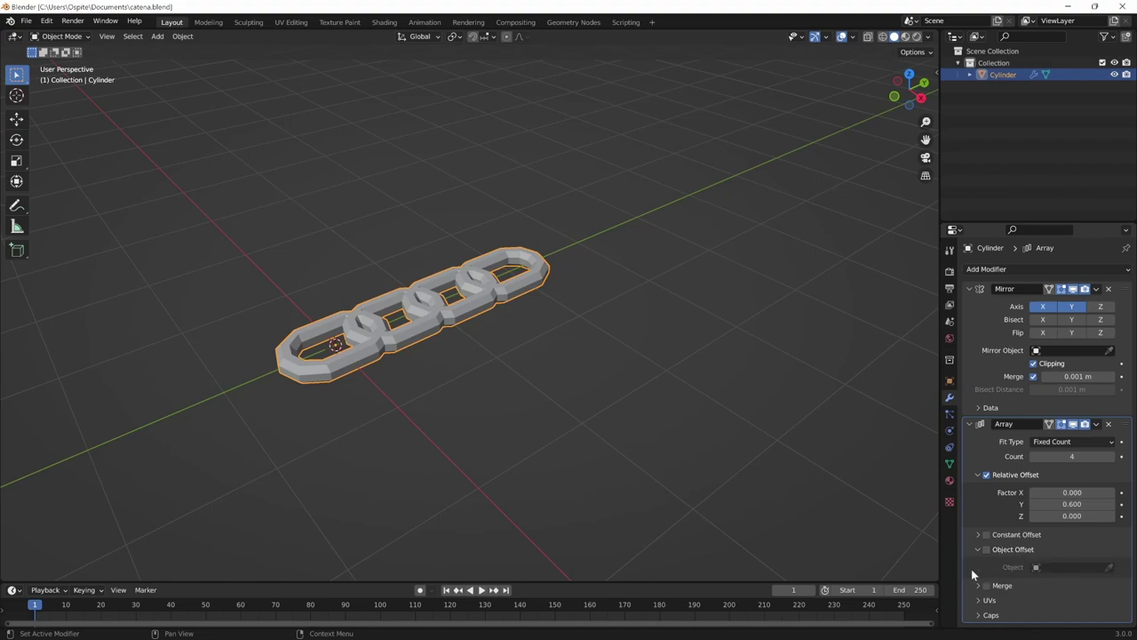
mouse_move(584, 487)
middle_down()
mouse_move(605, 469)
mouse_move(602, 507)
middle_up()
mouse_move(512, 416)
middle_down()
mouse_move(534, 392)
mouse_move(544, 434)
middle_up()
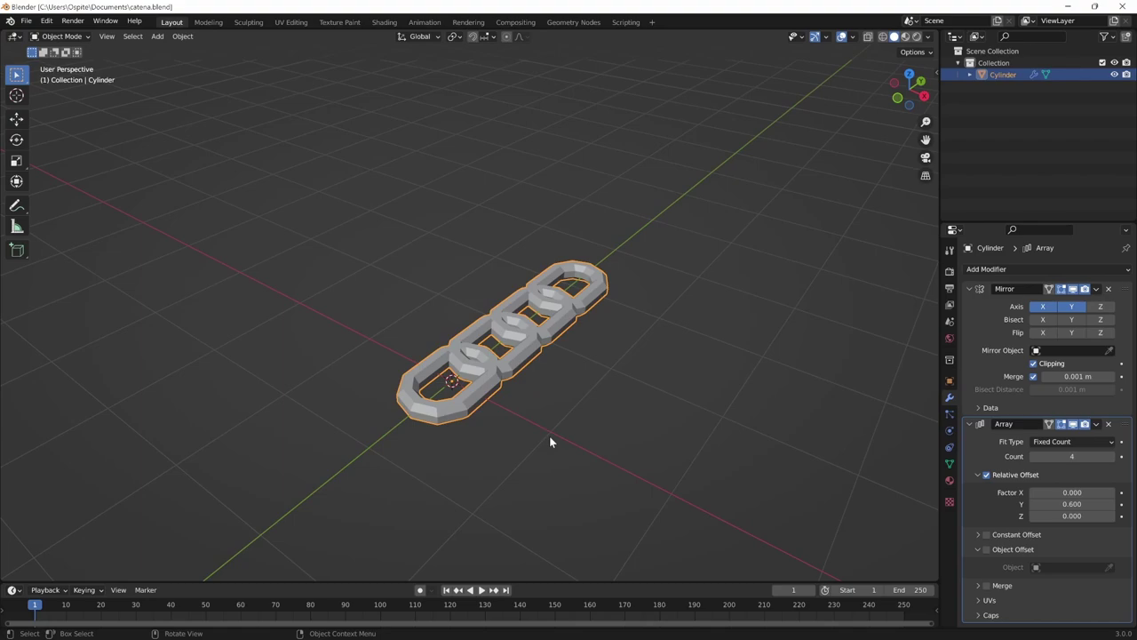
key(shift+a)
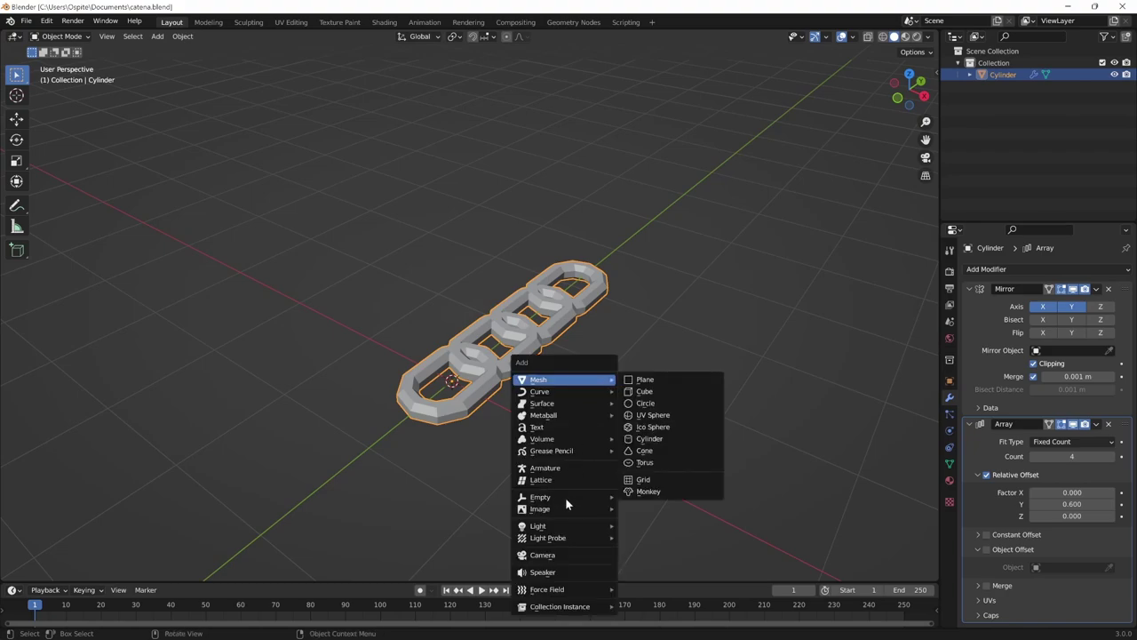
mouse_move(540, 496)
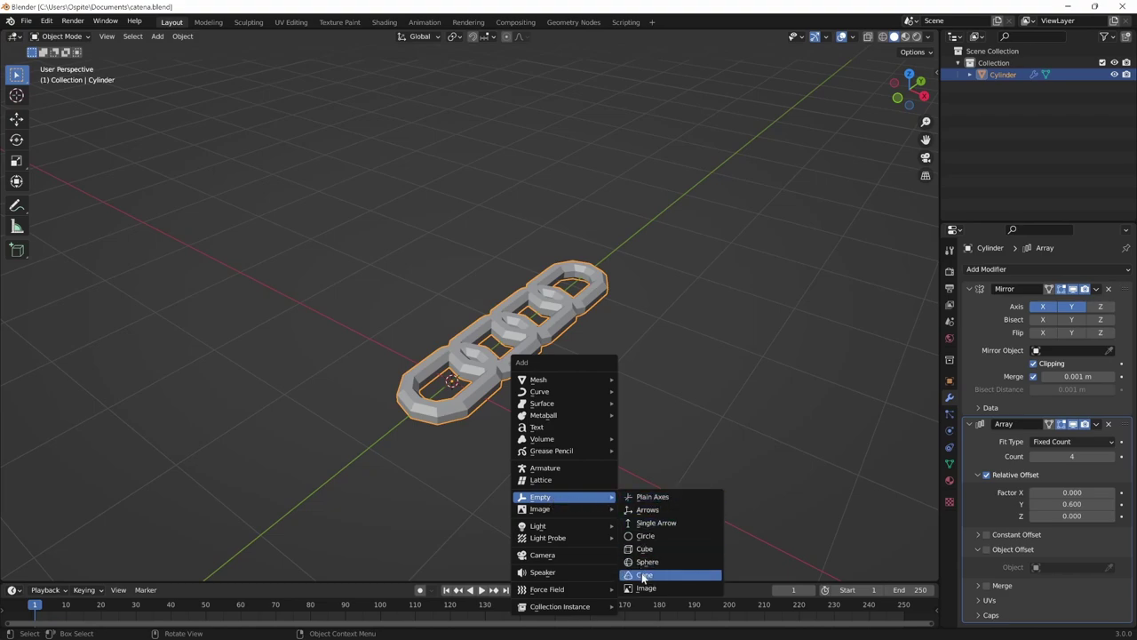
Add a Plain Axes empty at the world origin, at the chain's first link.
click(654, 498)
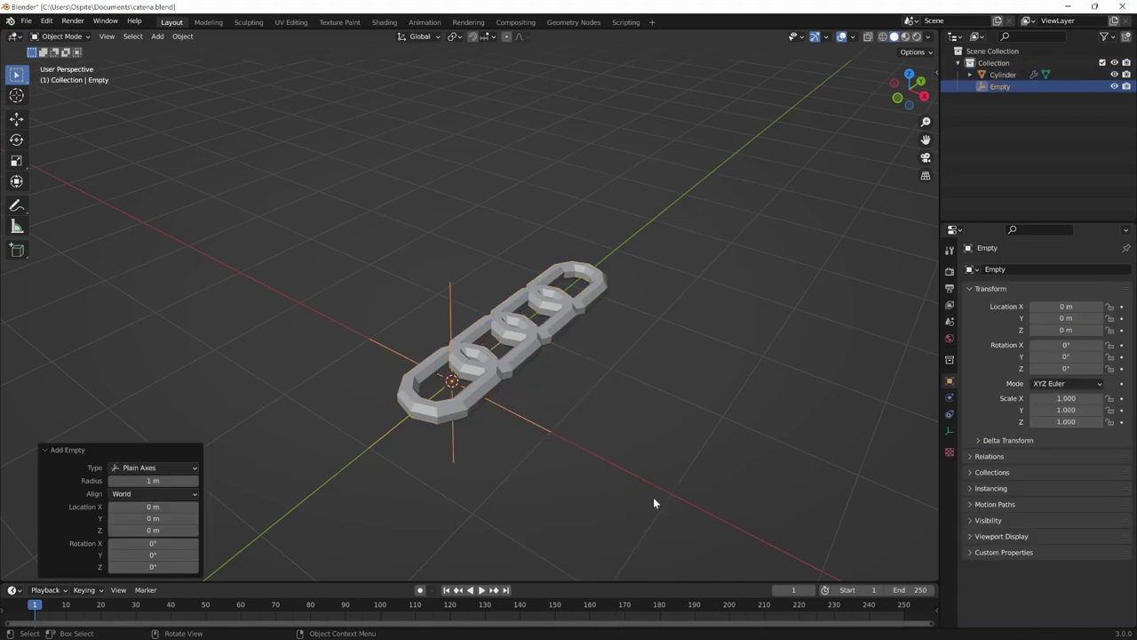
mouse_move(605, 469)
middle_down()
mouse_move(640, 422)
mouse_move(583, 432)
middle_up()
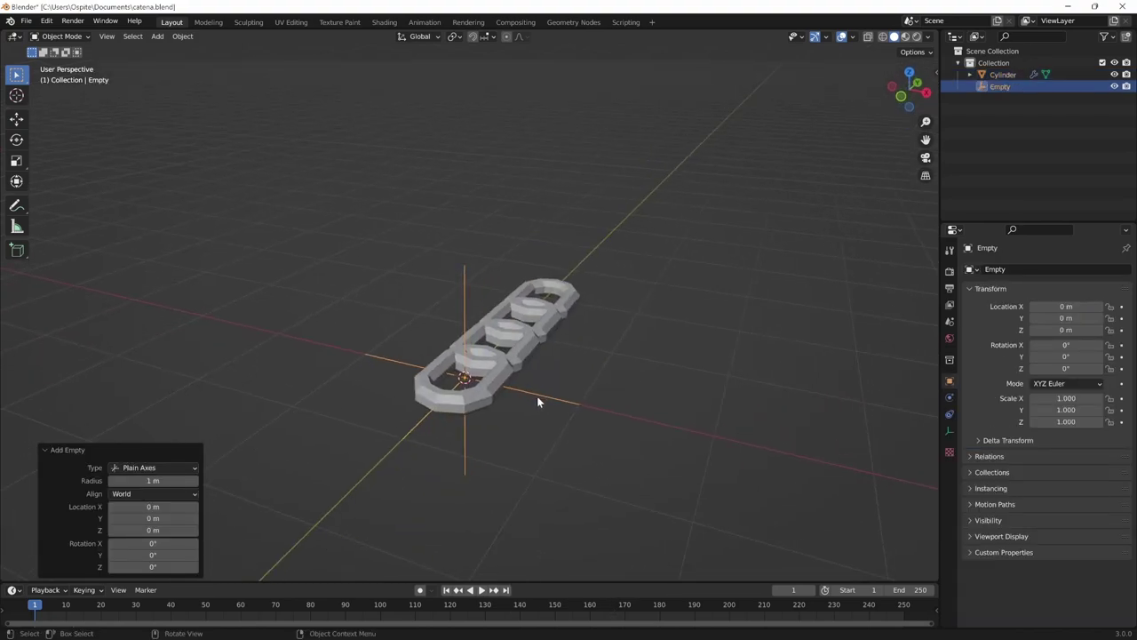
mouse_move(537, 398)
middle_down()
mouse_move(460, 474)
mouse_move(524, 477)
middle_up()
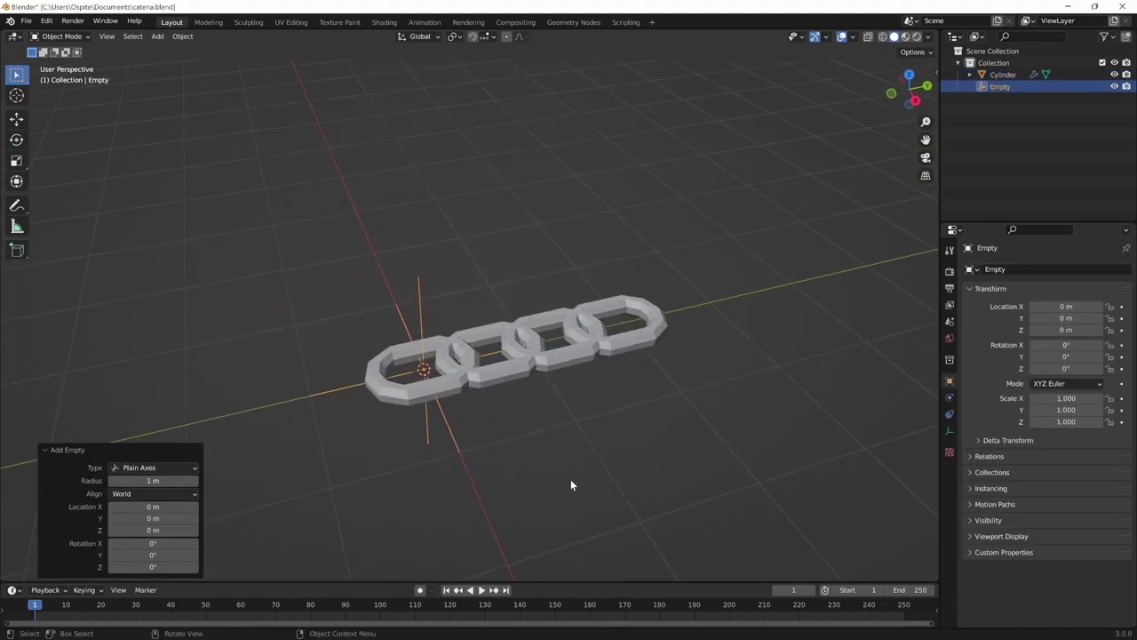
Try moving the empty, including along Z, and rotating it, cancelling each so it stays at the origin.
key(g)
key(Escape)
key(g)
key(z)
key(Escape)
key(r)
key(Escape)
mouse_move(563, 441)
middle_down()
mouse_move(574, 465)
mouse_move(517, 414)
middle_up()
On the chain's Array modifier, enable Object Offset and pick the Empty as the offset object.
click(481, 406)
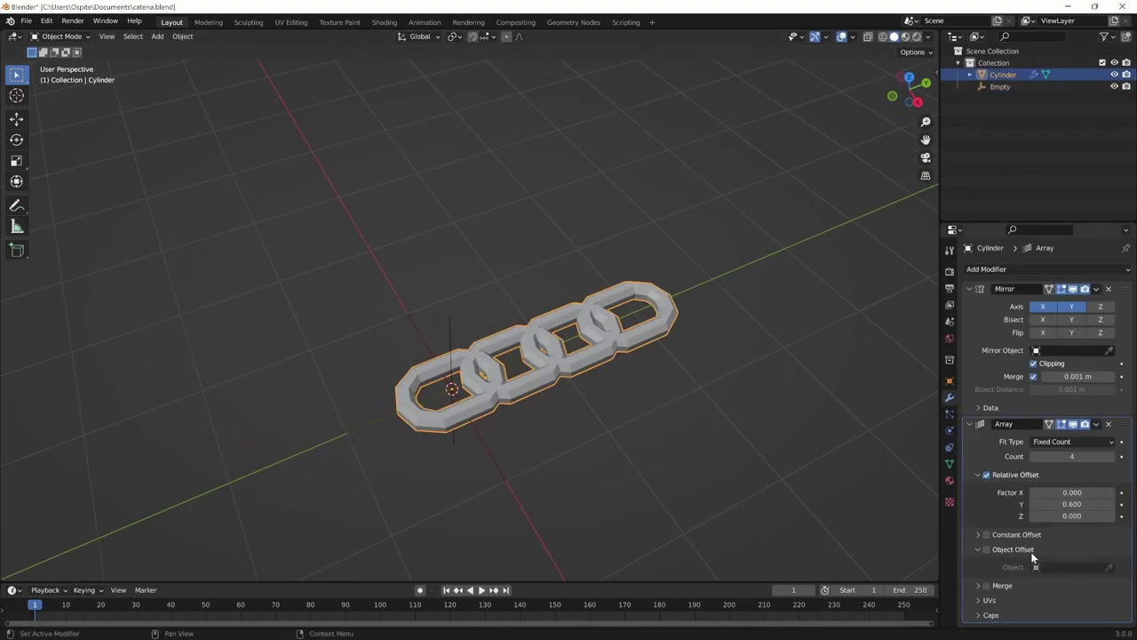
middle_drag(782, 533, 698, 545)
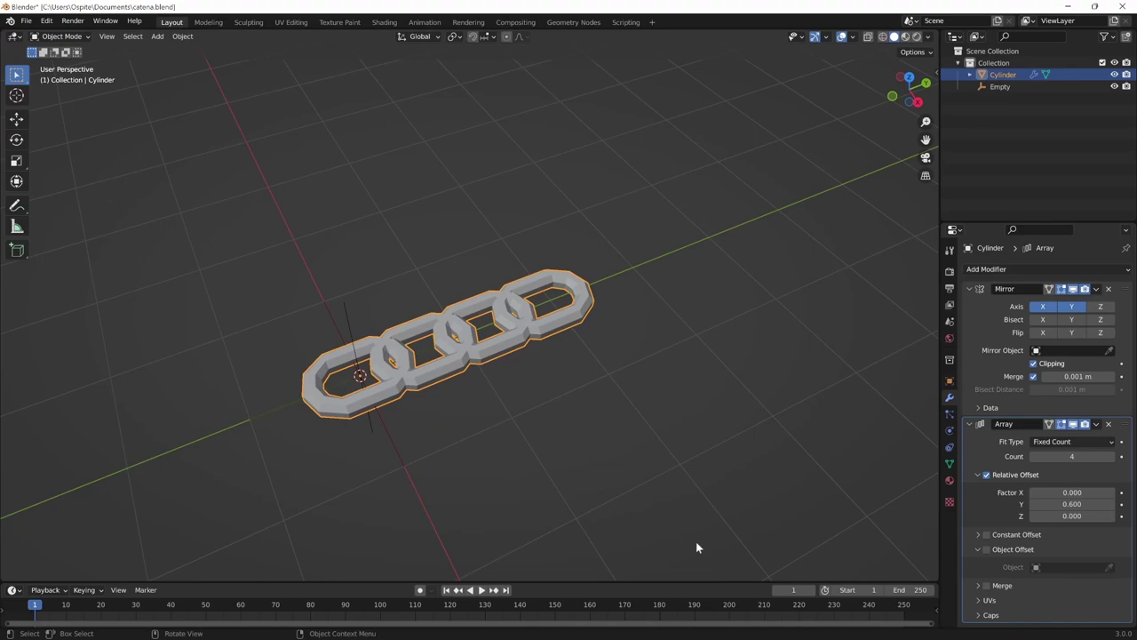
click(986, 549)
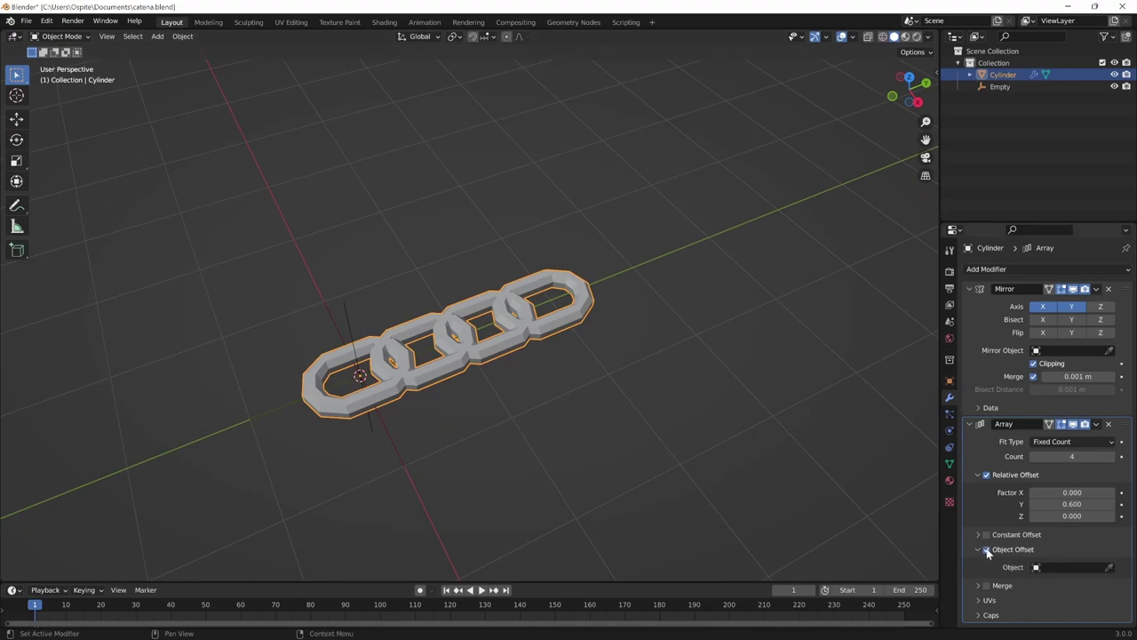
click(1109, 568)
click(361, 357)
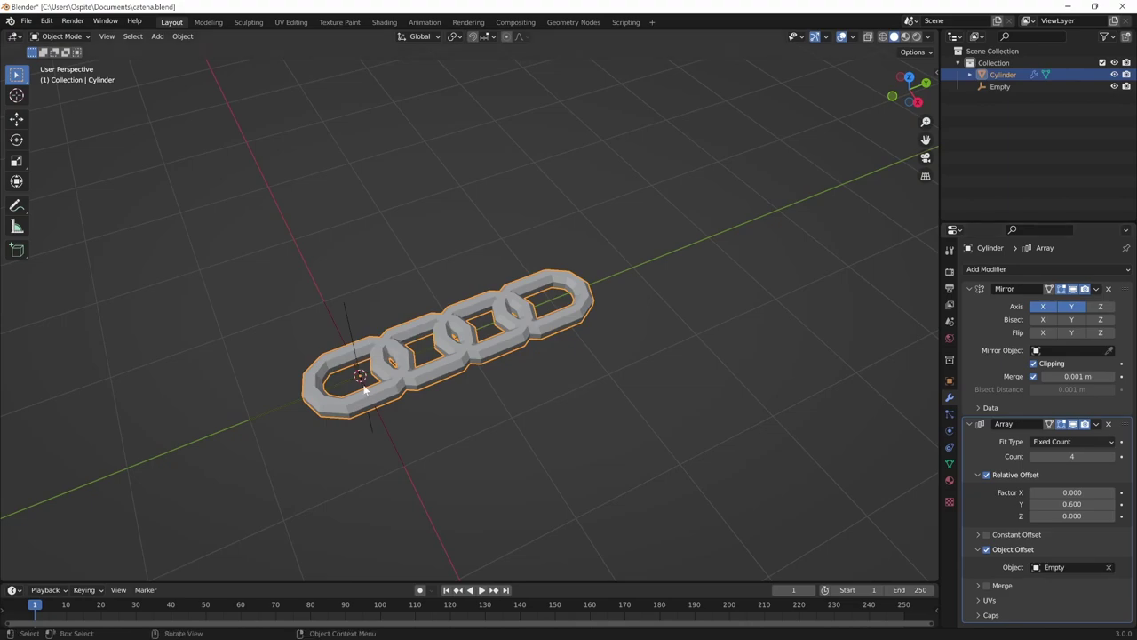
mouse_move(419, 487)
middle_down()
mouse_move(592, 492)
mouse_move(633, 457)
mouse_move(444, 391)
mouse_move(493, 424)
mouse_move(459, 443)
mouse_move(457, 384)
mouse_move(459, 424)
mouse_move(474, 399)
mouse_move(507, 446)
middle_up()
Reselect the chain and begin editing the Array's Count field.
click(439, 384)
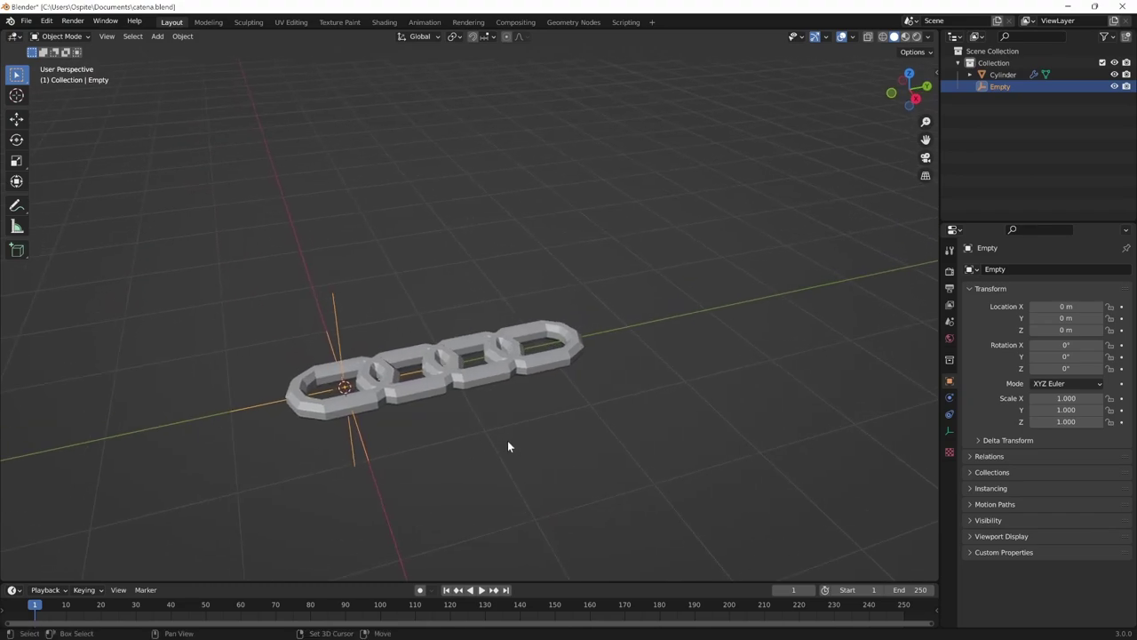
click(480, 391)
click(1072, 456)
Set the Array count to 10 links, then select the Empty and try a rotation, cancelling it.
text(10)
key(Return)
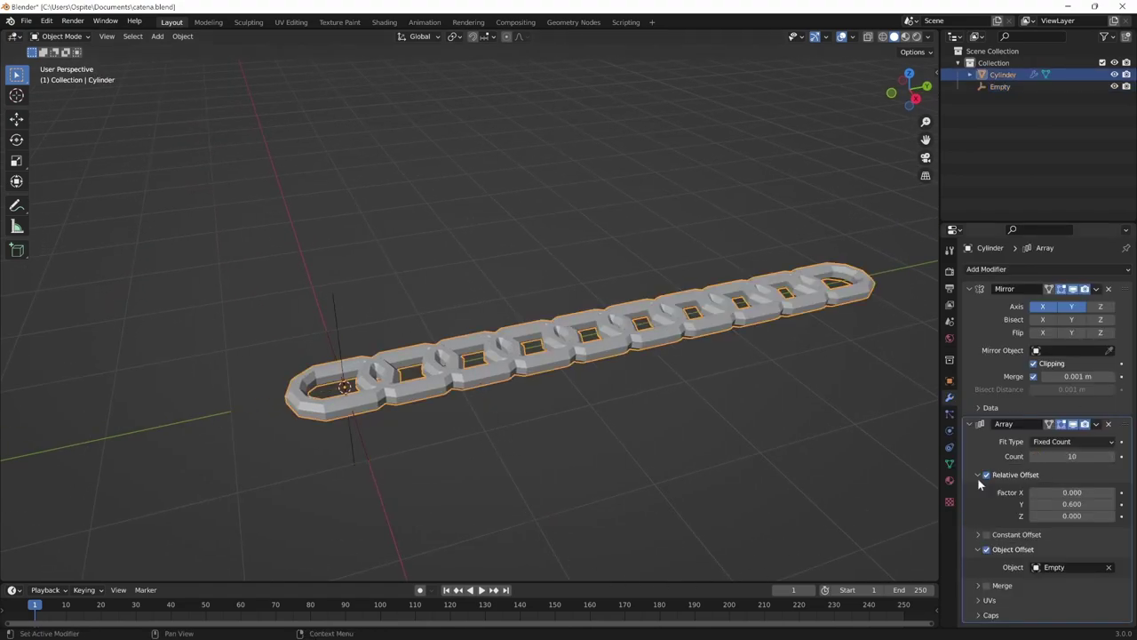
click(334, 348)
mouse_move(334, 348)
middle_down()
mouse_move(399, 409)
mouse_move(406, 402)
middle_up()
key(r)
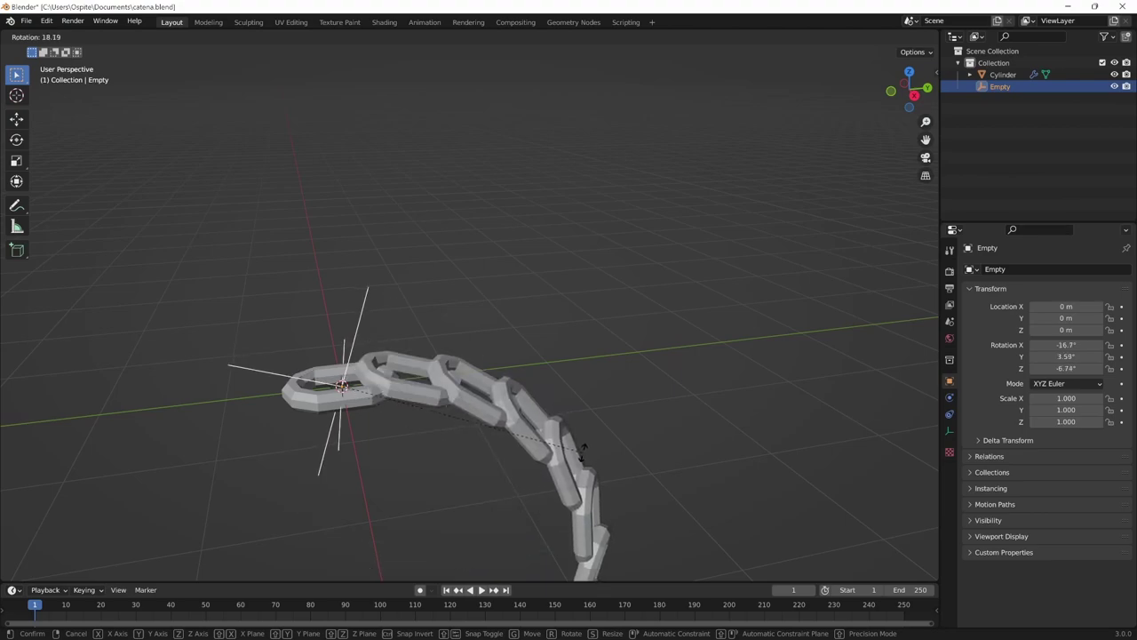
key(Escape)
Rotate the Empty 60° about Y and inspect the twisted chain from several angles.
mouse_move(572, 457)
middle_down()
mouse_move(604, 511)
mouse_move(690, 400)
middle_up()
text(r)
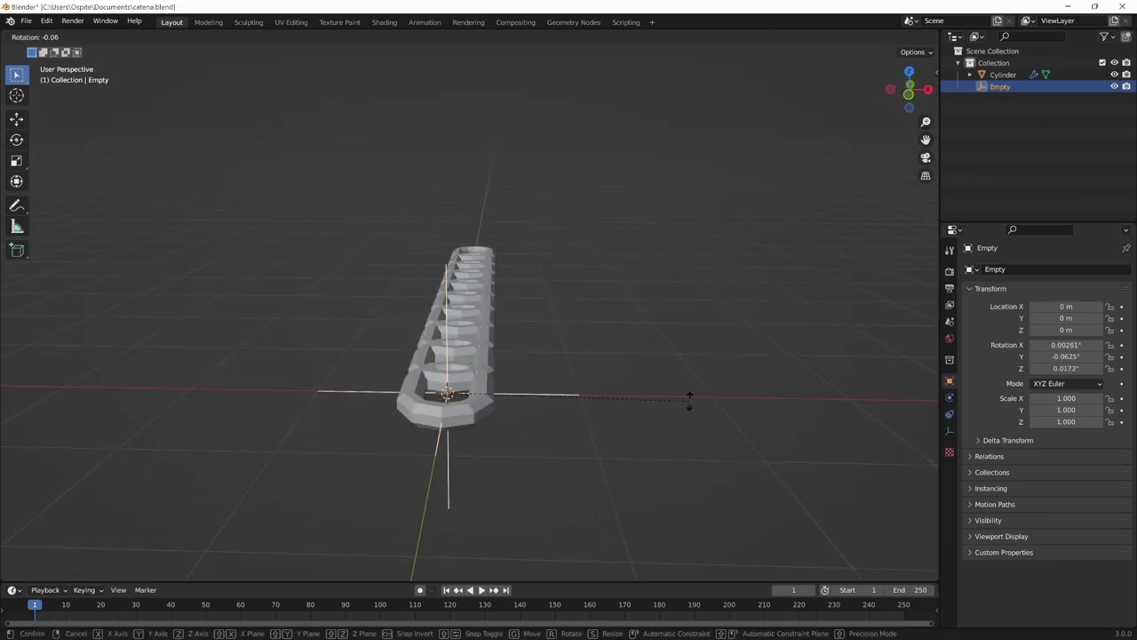
text(y60)
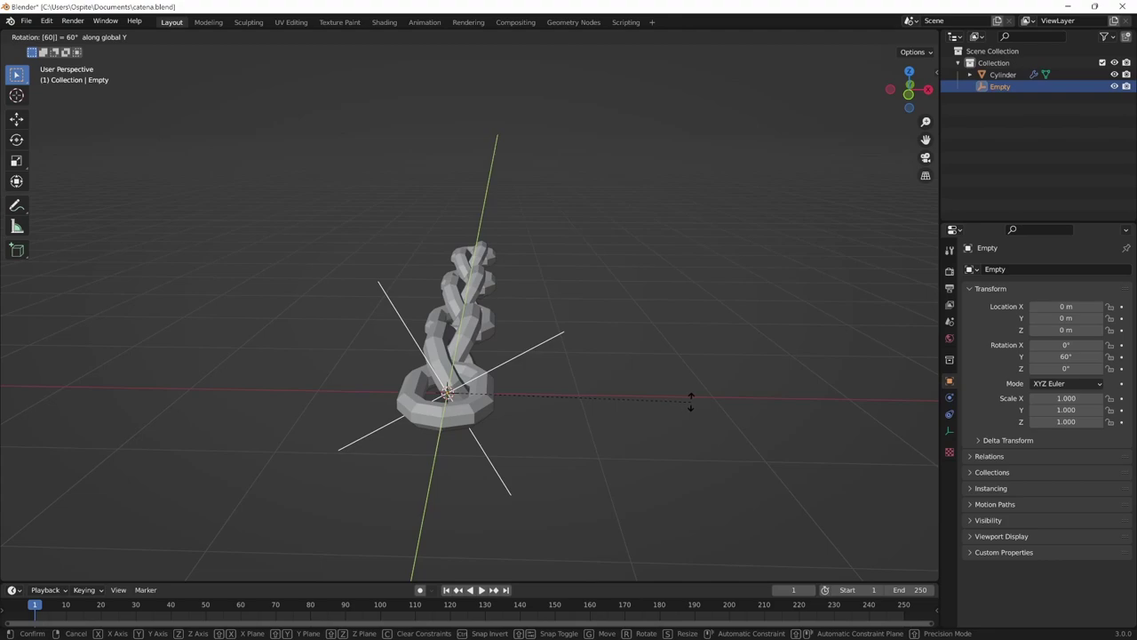
key(Return)
mouse_move(700, 400)
middle_down()
mouse_move(649, 401)
mouse_move(708, 396)
mouse_move(548, 447)
middle_up()
middle_drag(362, 383, 349, 364)
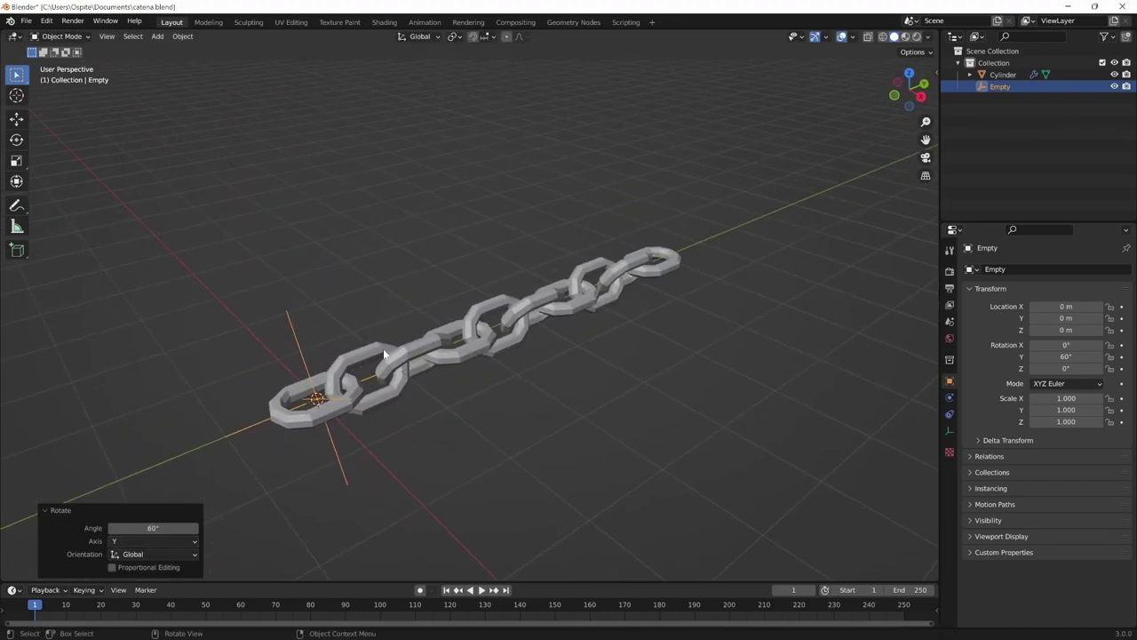
mouse_move(479, 347)
middle_down()
mouse_move(519, 353)
mouse_move(546, 342)
middle_up()
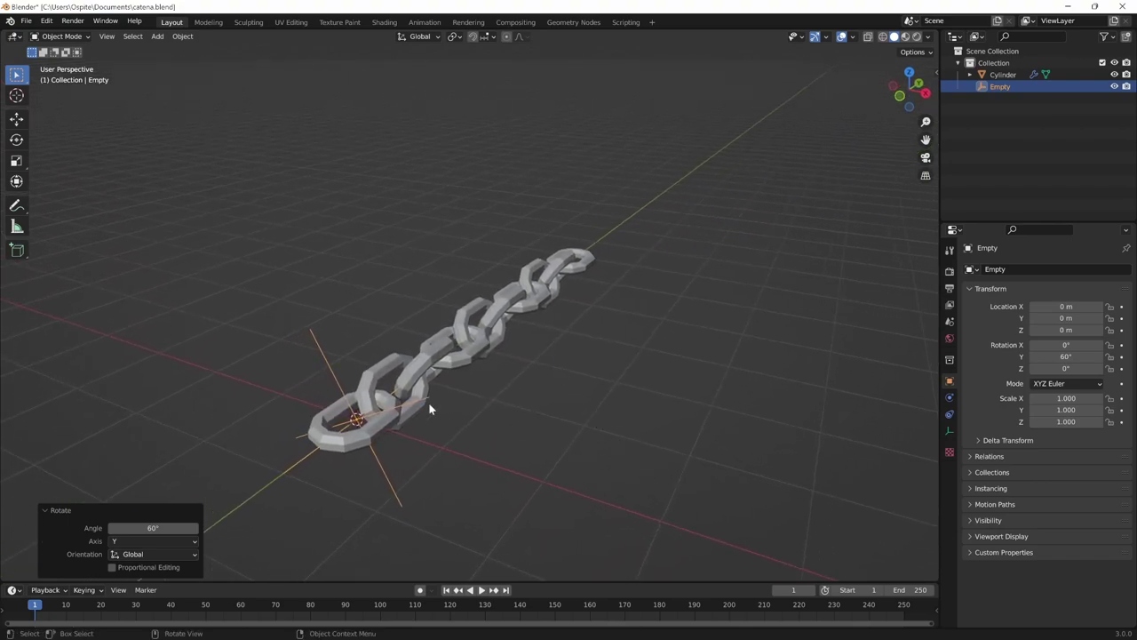
mouse_move(716, 447)
middle_down()
mouse_move(680, 462)
mouse_move(343, 385)
middle_up()
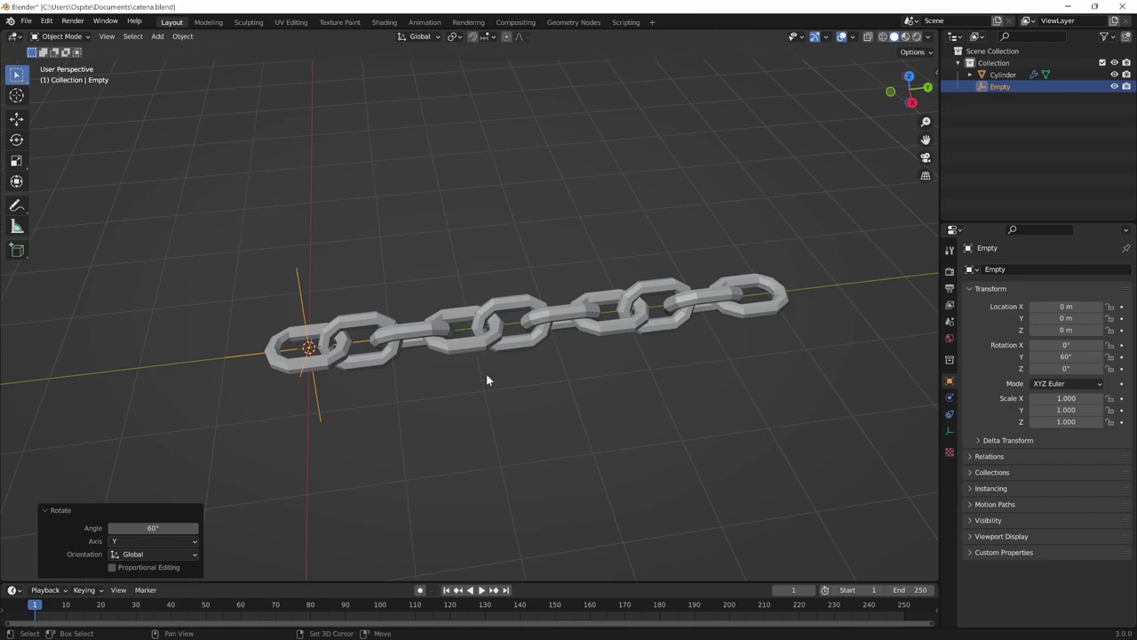
middle_drag(490, 381, 519, 457)
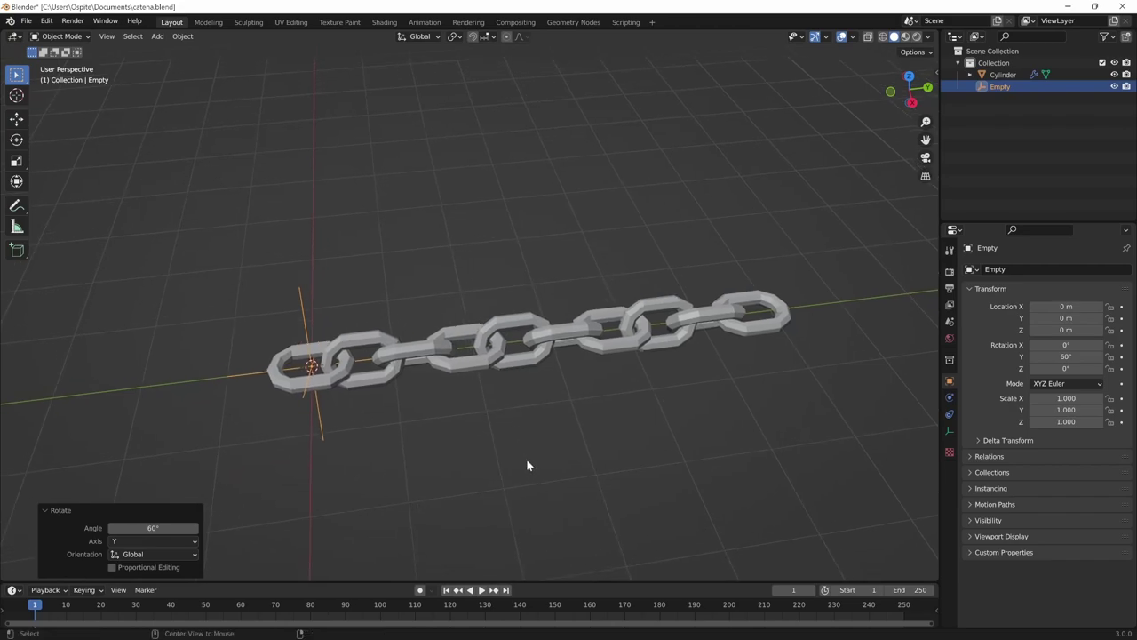
Reset the Empty's rotation and try a 30° Y rotation instead.
key(alt+r)
text(r)
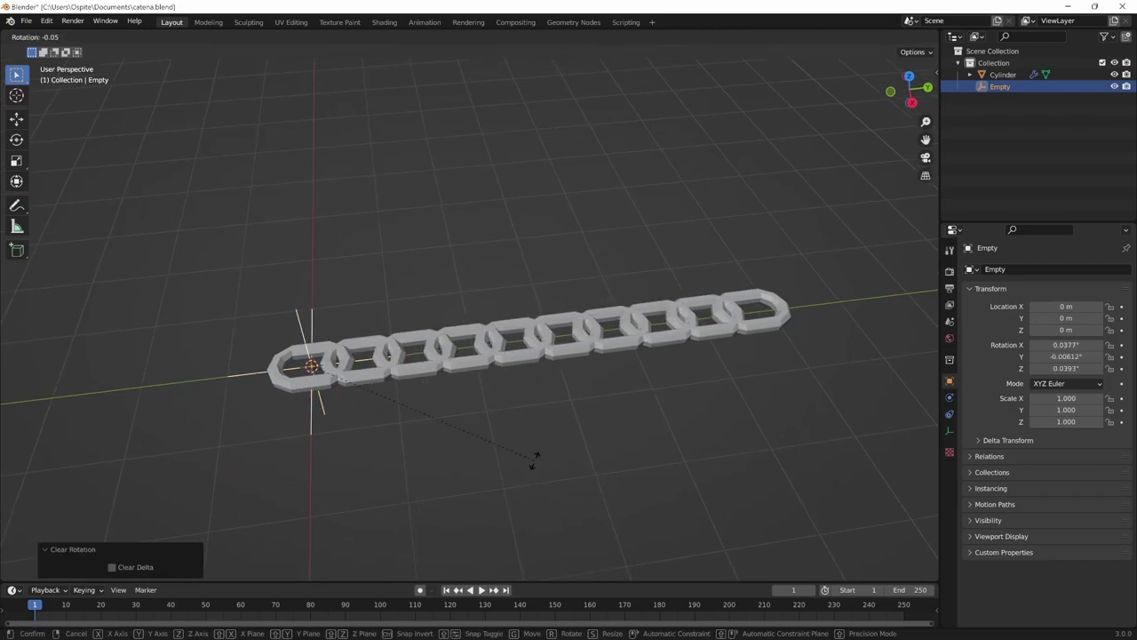
text(y30)
key(Return)
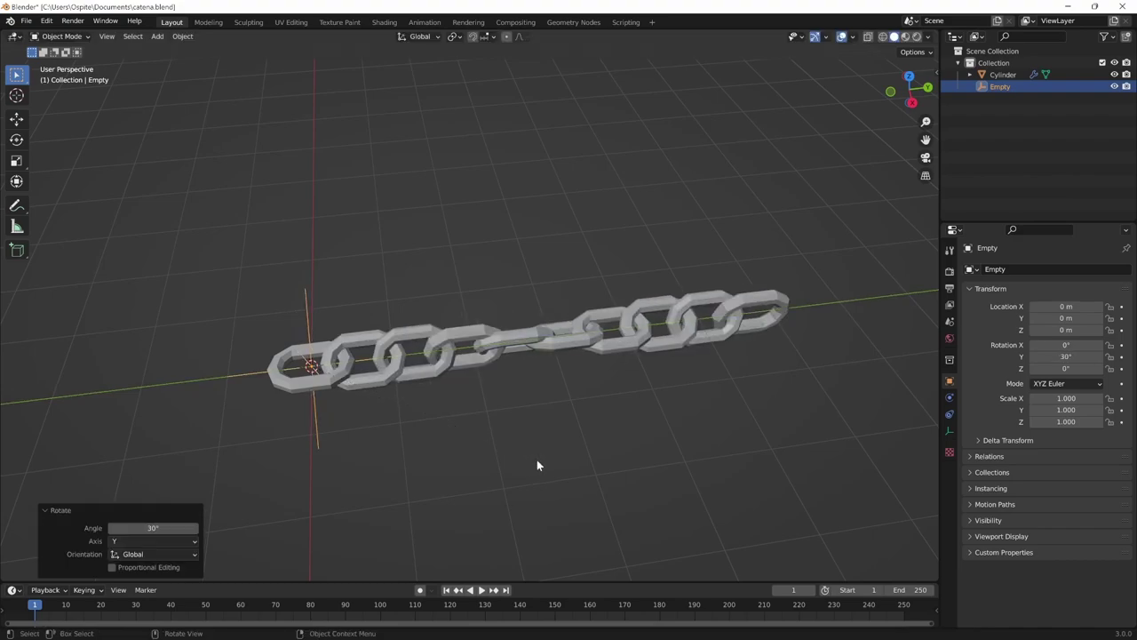
mouse_move(536, 459)
middle_down()
mouse_move(655, 395)
mouse_move(645, 421)
mouse_move(628, 414)
mouse_move(597, 360)
middle_up()
Settle the Empty's Y rotation at 51.8°, cancelling a trial move so it stays at the origin.
key(r)
key(y)
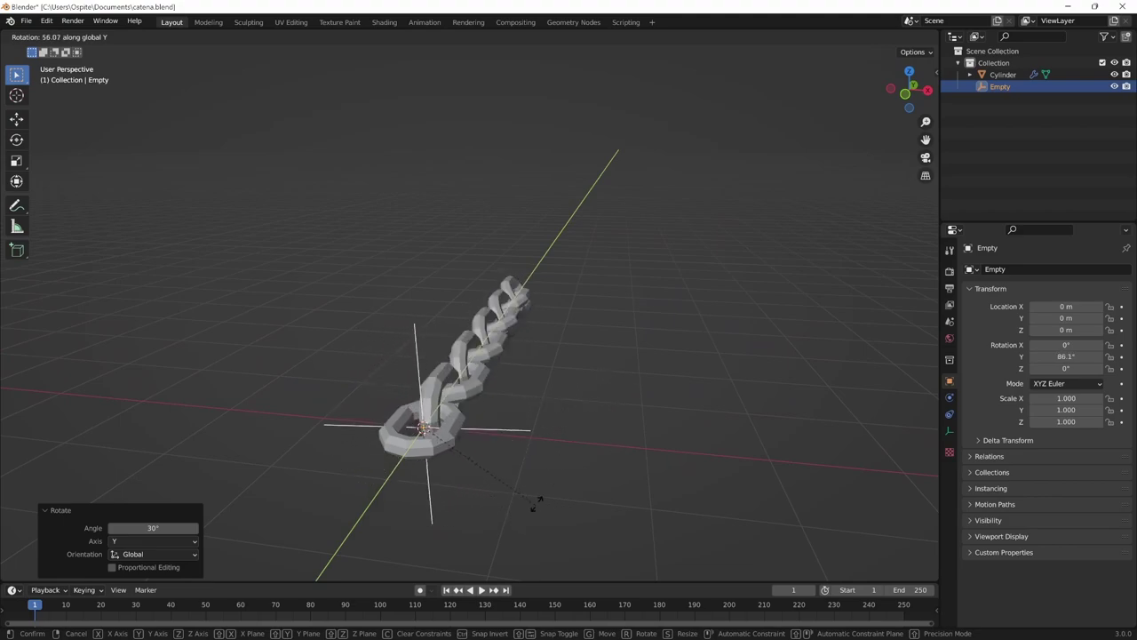
click(541, 433)
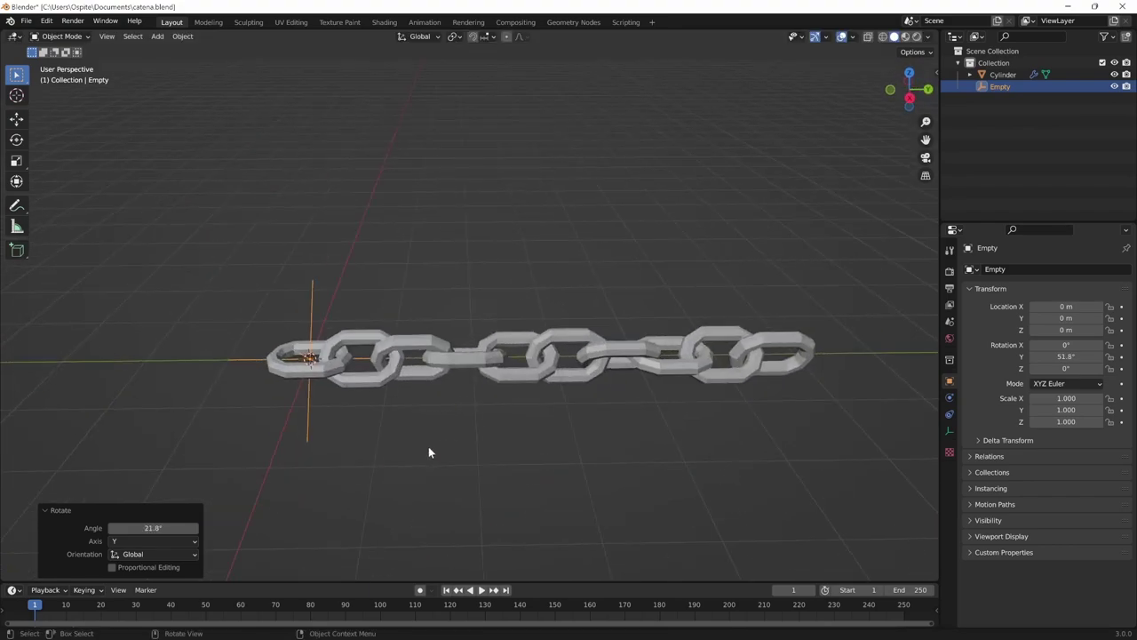
middle_drag(541, 432, 528, 384)
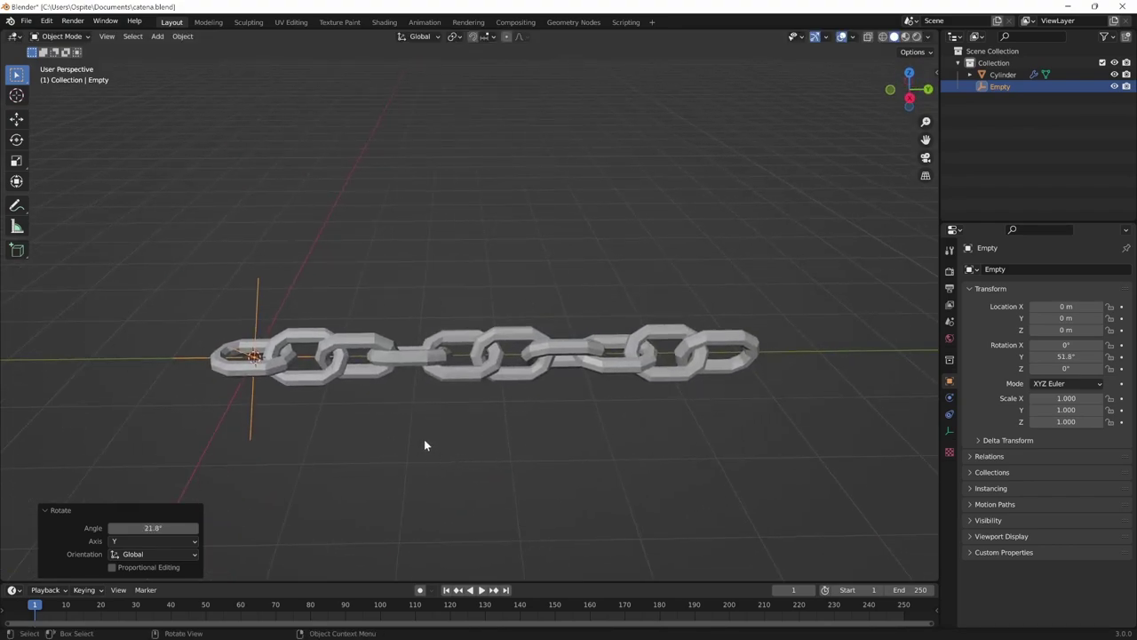
key(g)
key(y)
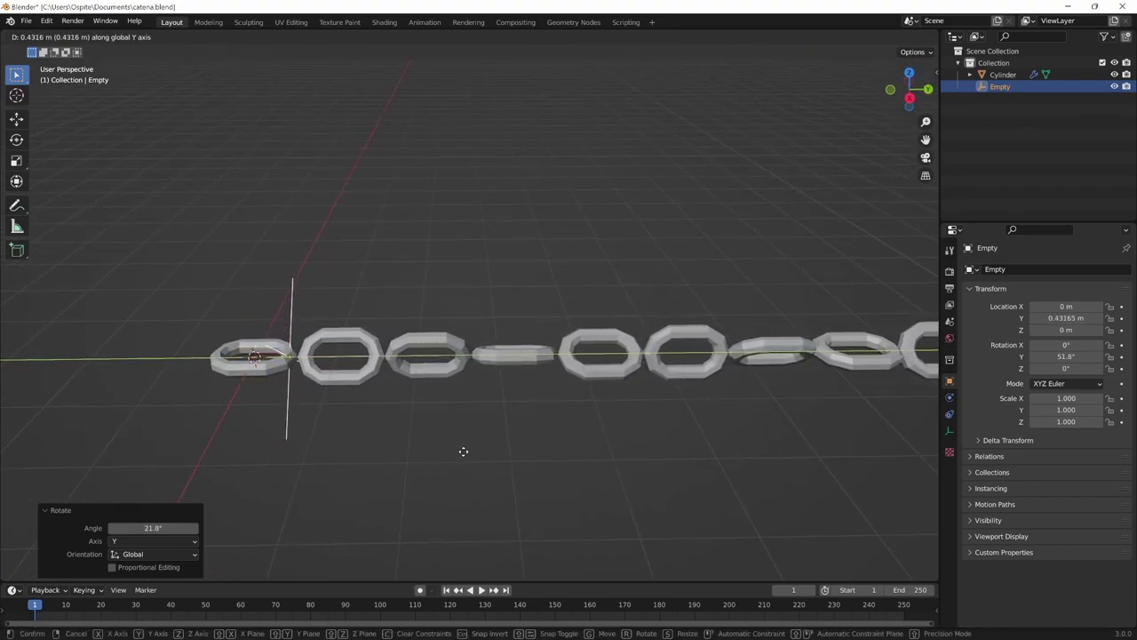
key(Escape)
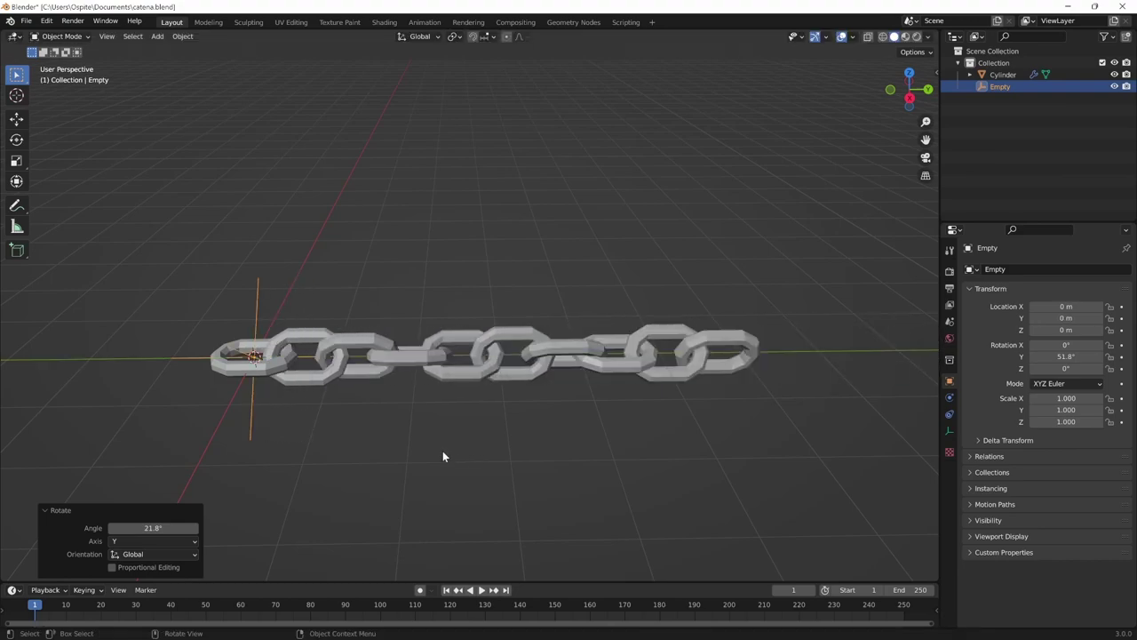
shift+middle_drag(443, 456, 576, 486)
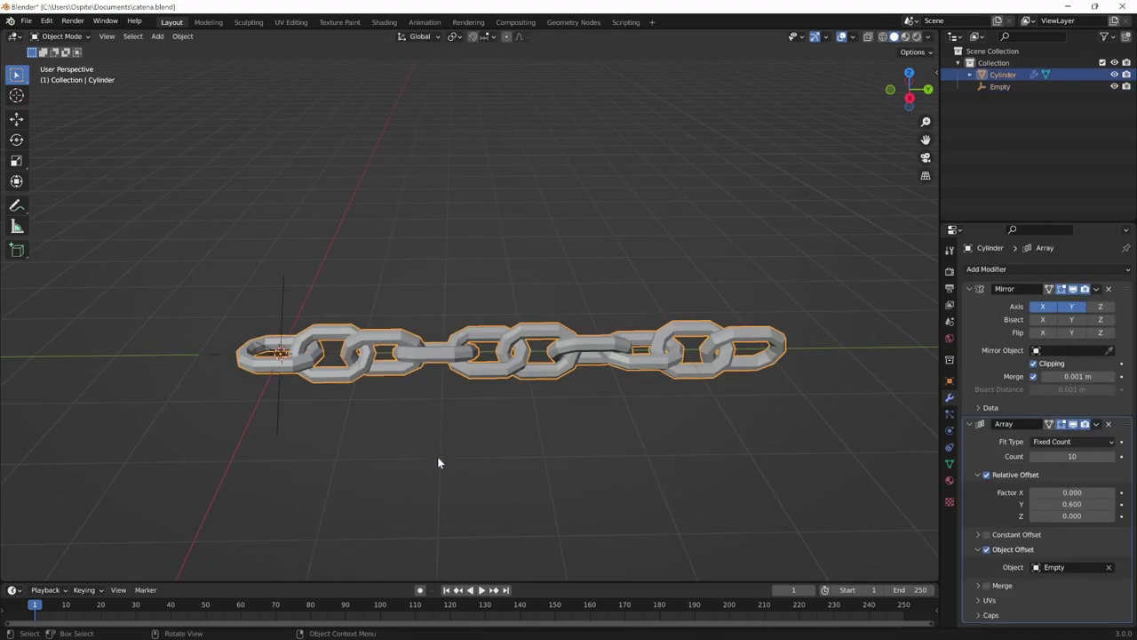
Turn off the Array's Relative Offset and test moving the Empty along Y, cancelling the move.
click(986, 476)
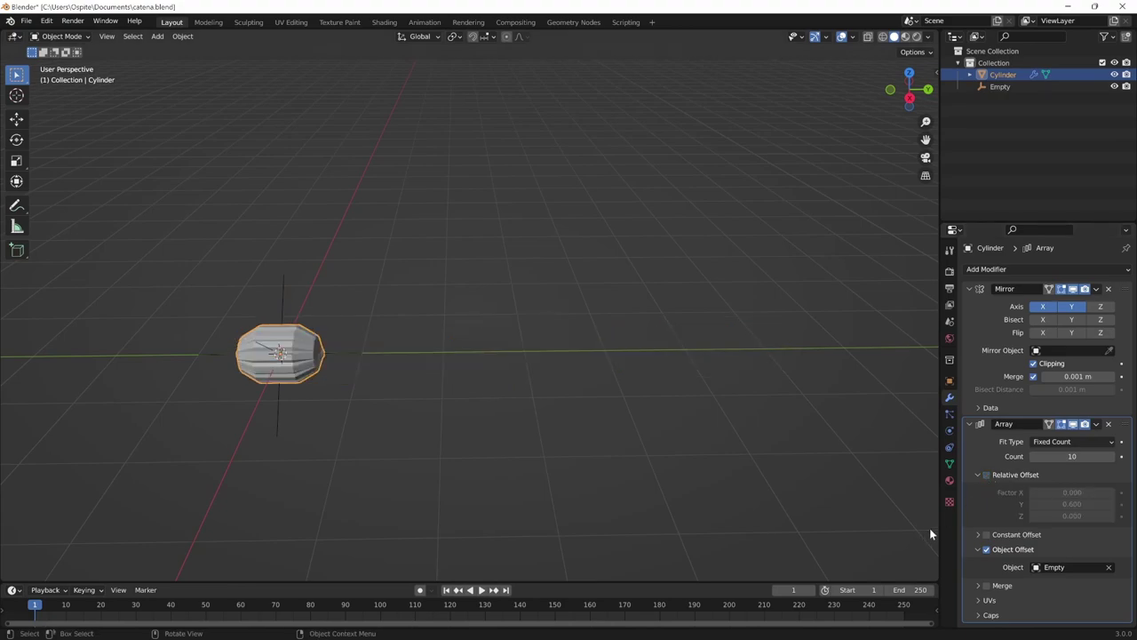
click(338, 355)
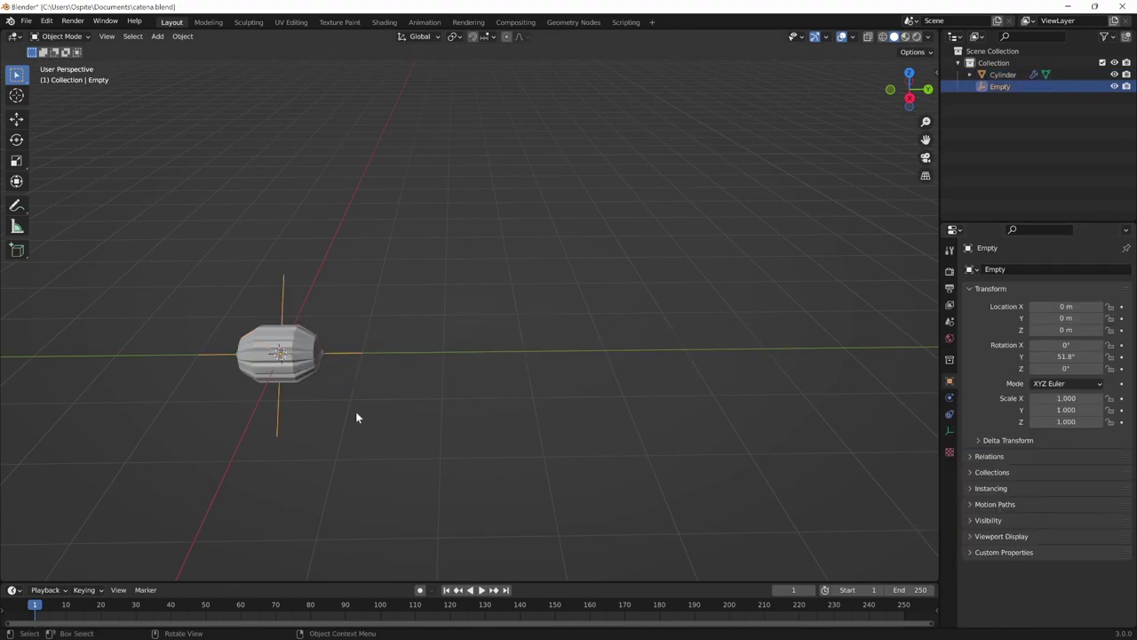
key(g)
key(y)
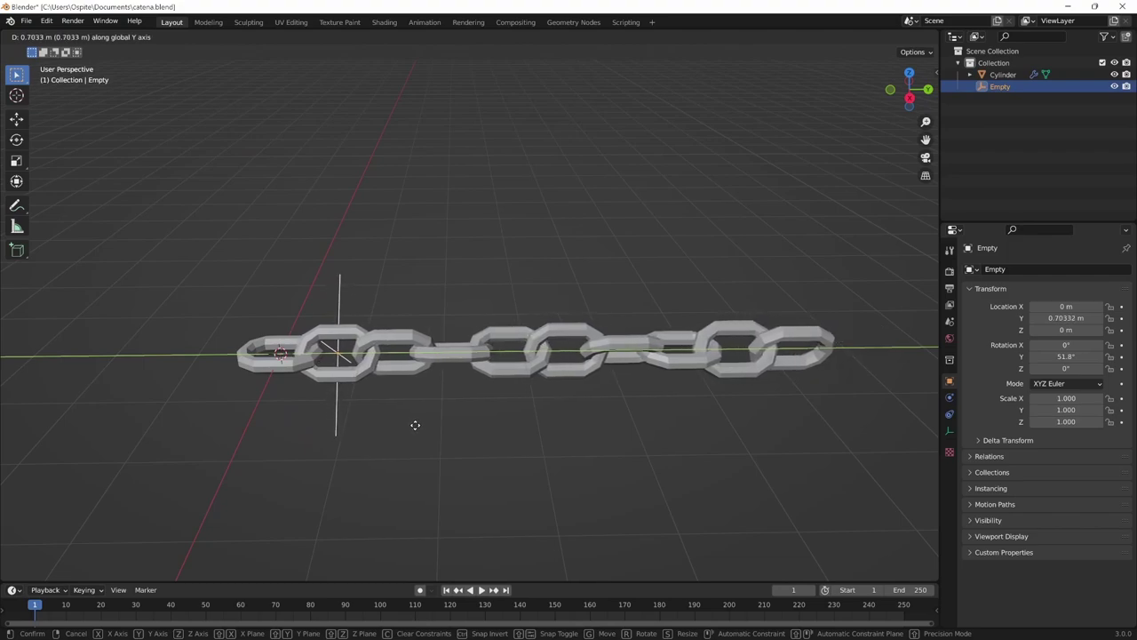
key(Escape)
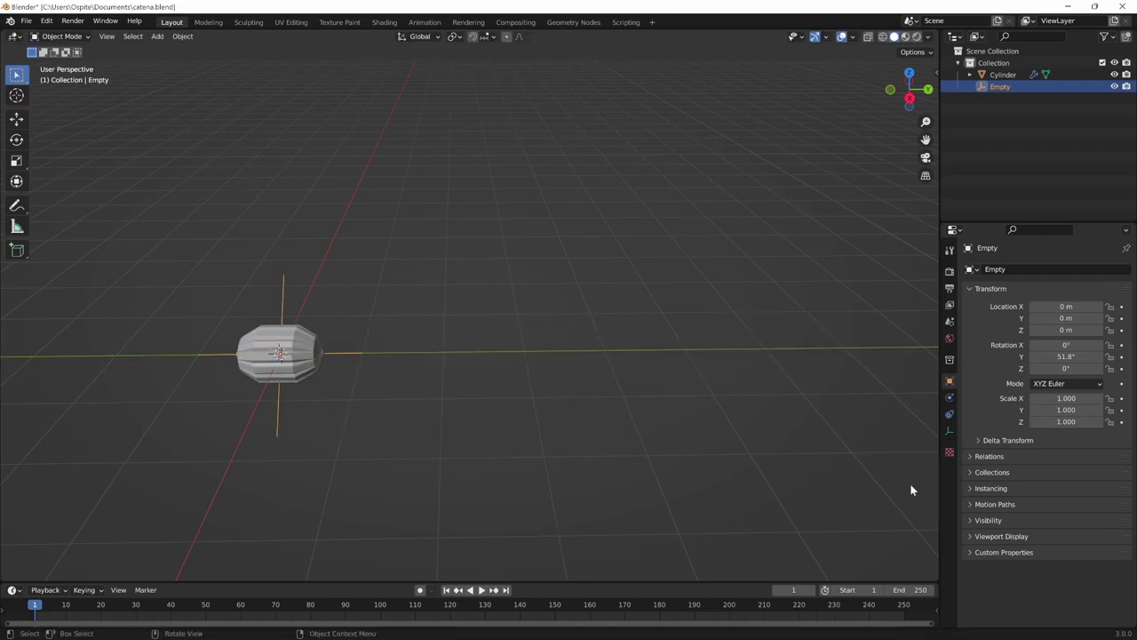
Turn Relative Offset back on for the Cylinder so the links spread out, and save catena.blend.
click(308, 352)
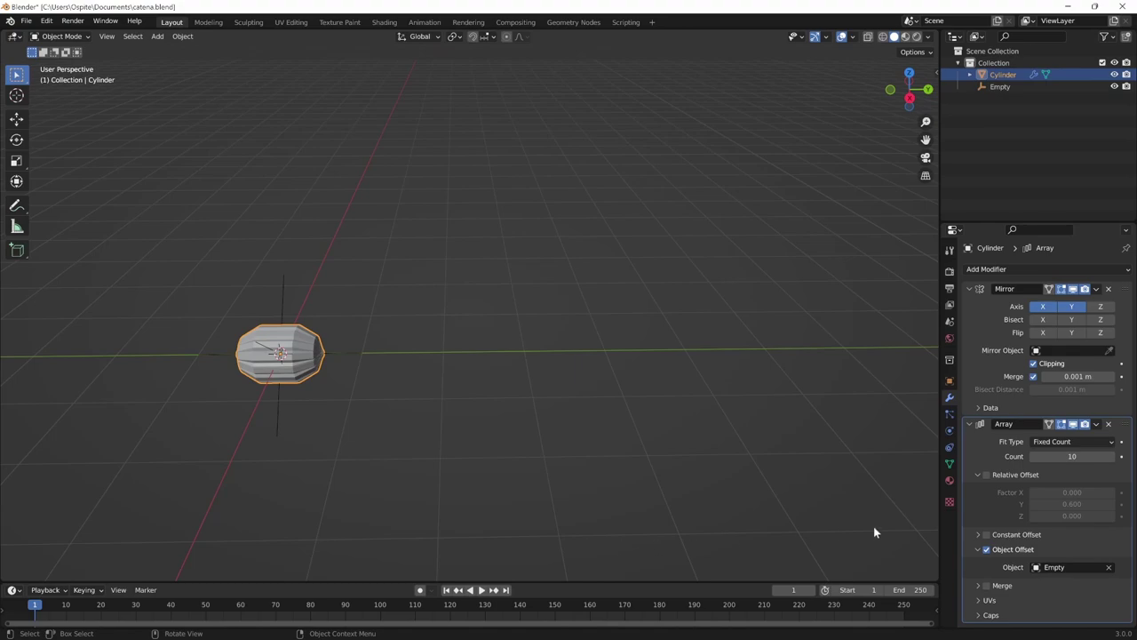
click(986, 475)
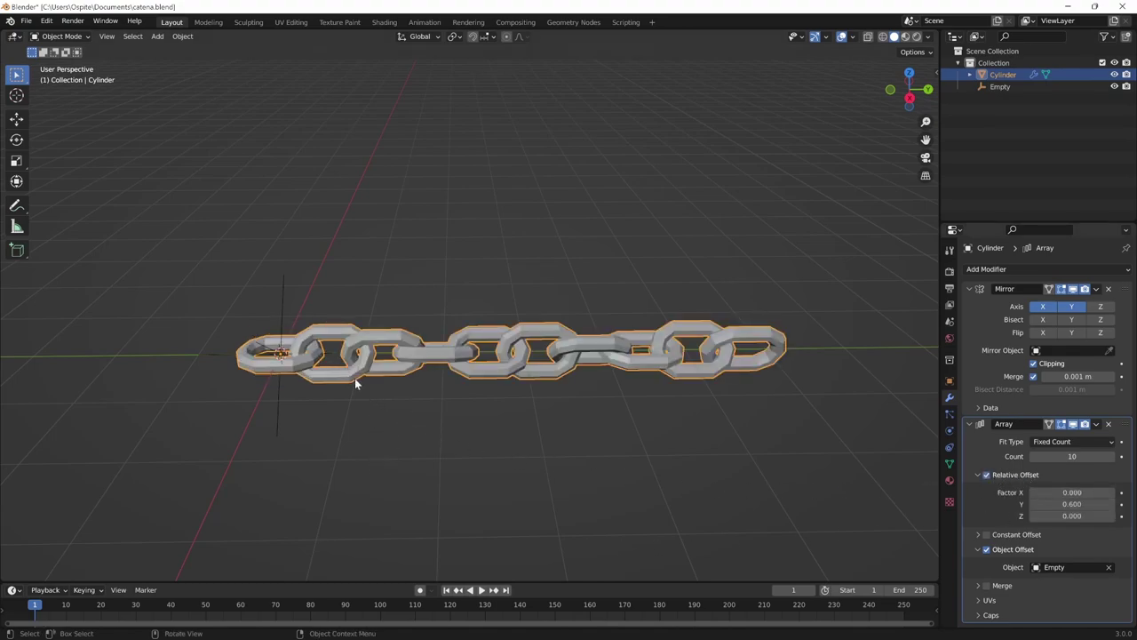
mouse_move(445, 499)
middle_down()
mouse_move(645, 465)
mouse_move(844, 488)
middle_up()
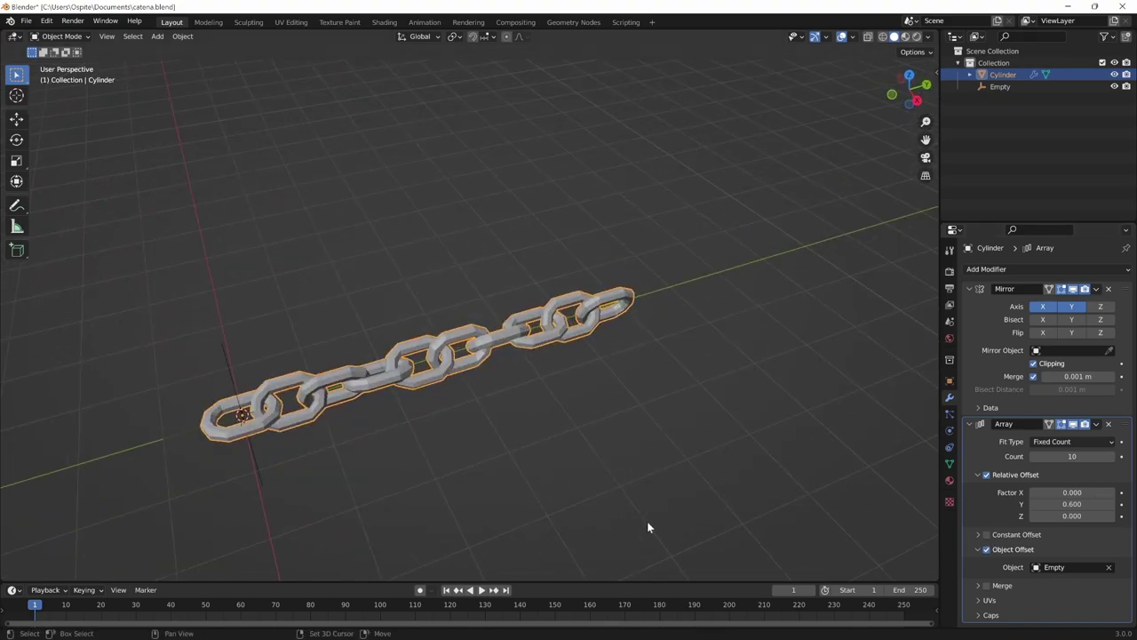
middle_drag(647, 523, 568, 479)
click(356, 413)
middle_drag(355, 413, 447, 475)
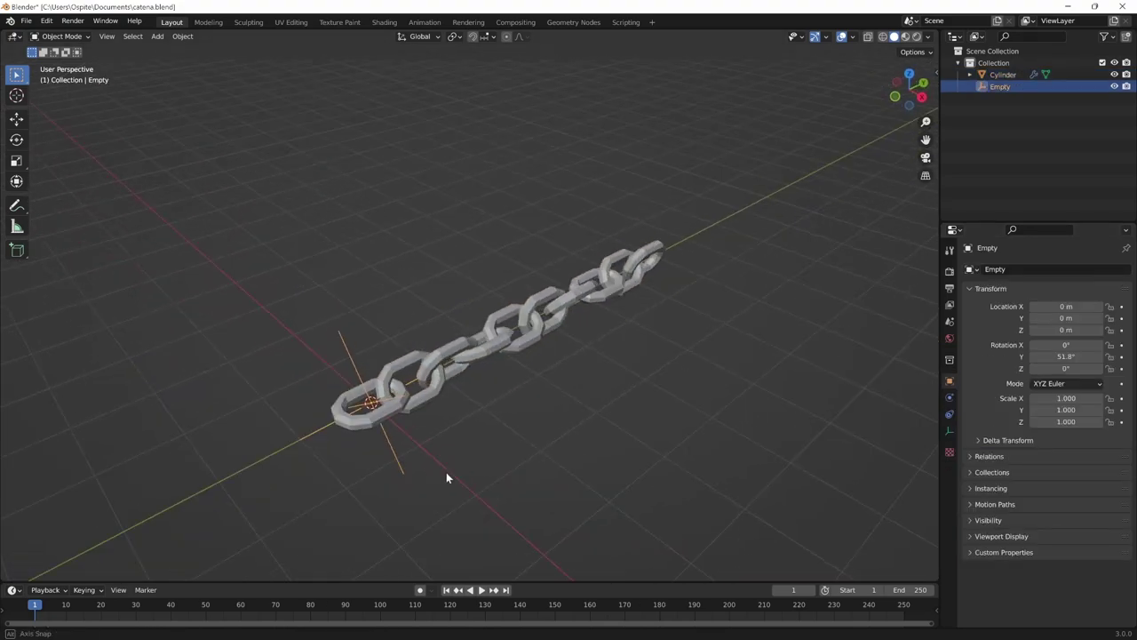
key(ctrl+s)
mouse_move(575, 488)
middle_down()
mouse_move(785, 431)
mouse_move(616, 462)
middle_up()
click(443, 405)
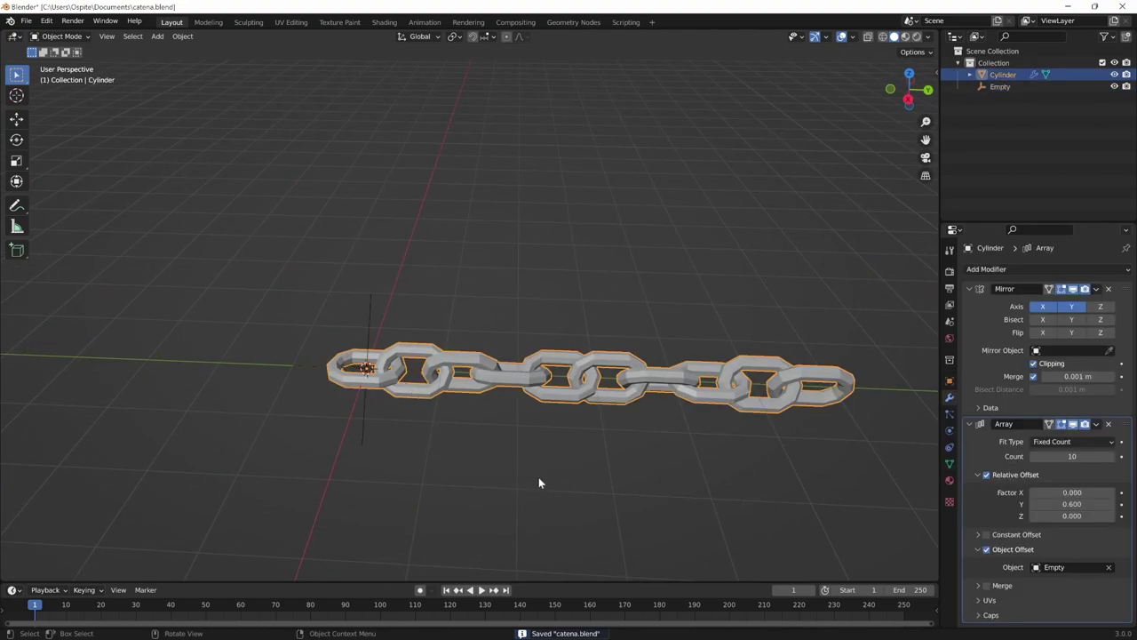
key(g)
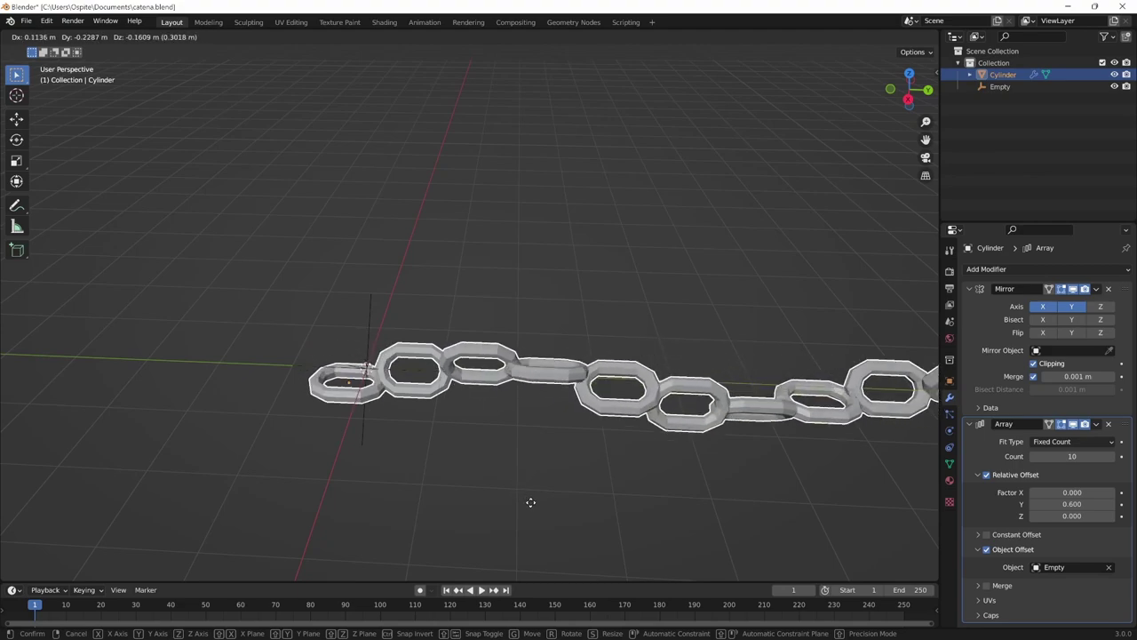
click(541, 488)
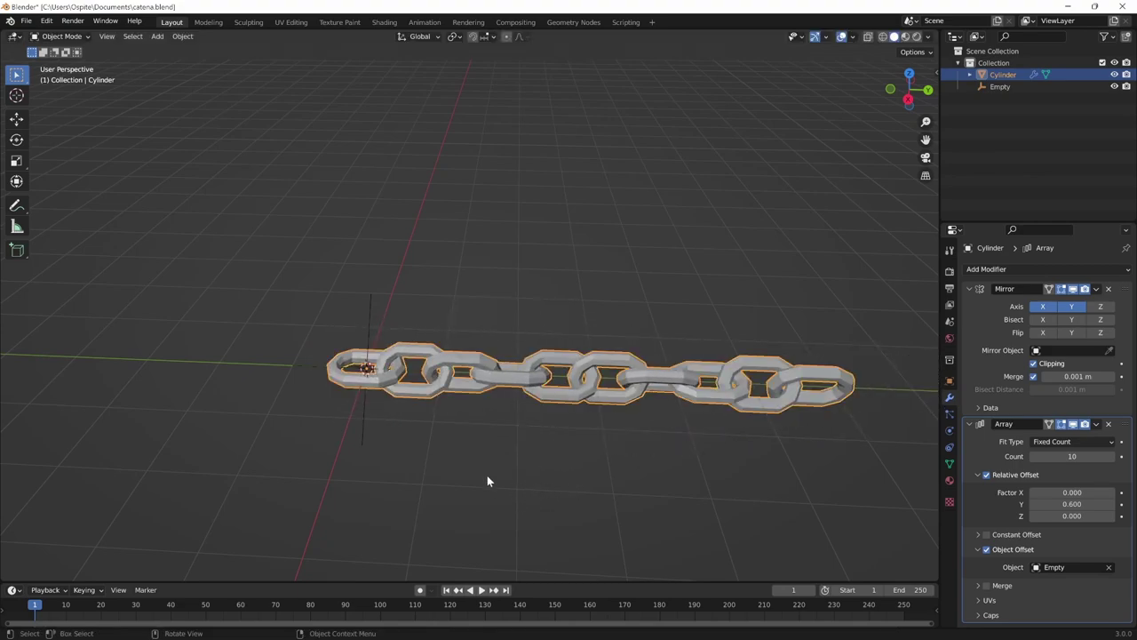
mouse_move(487, 480)
middle_down()
mouse_move(515, 485)
mouse_move(515, 471)
mouse_move(419, 391)
mouse_move(520, 420)
mouse_move(489, 444)
mouse_move(511, 415)
mouse_move(471, 345)
middle_up()
click(453, 449)
click(511, 415)
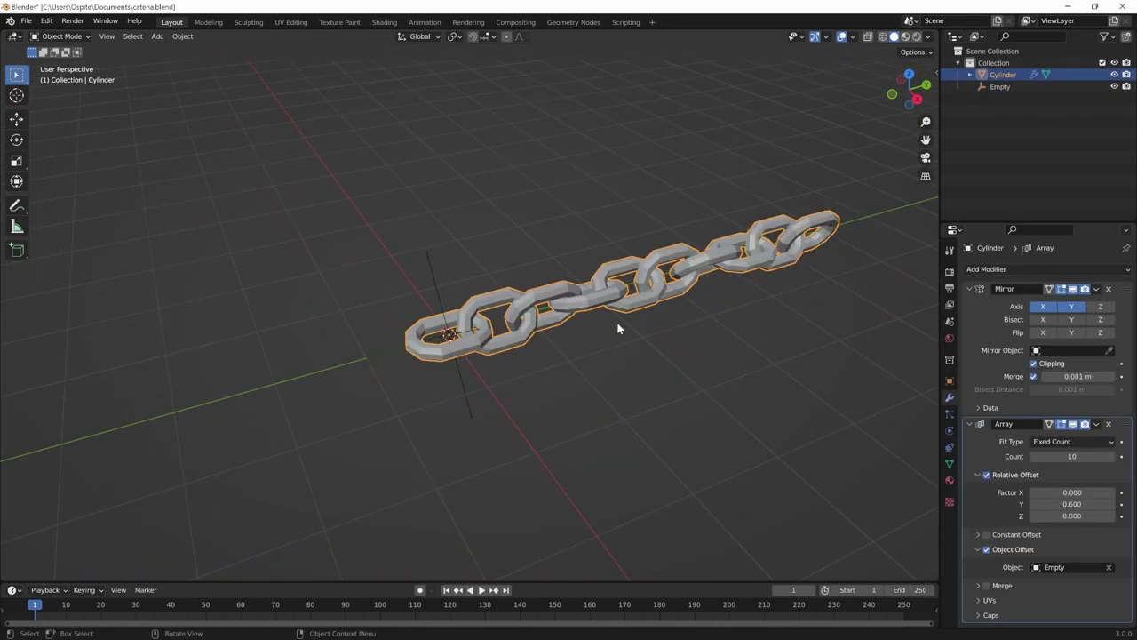
shift+middle_drag(620, 329, 530, 382)
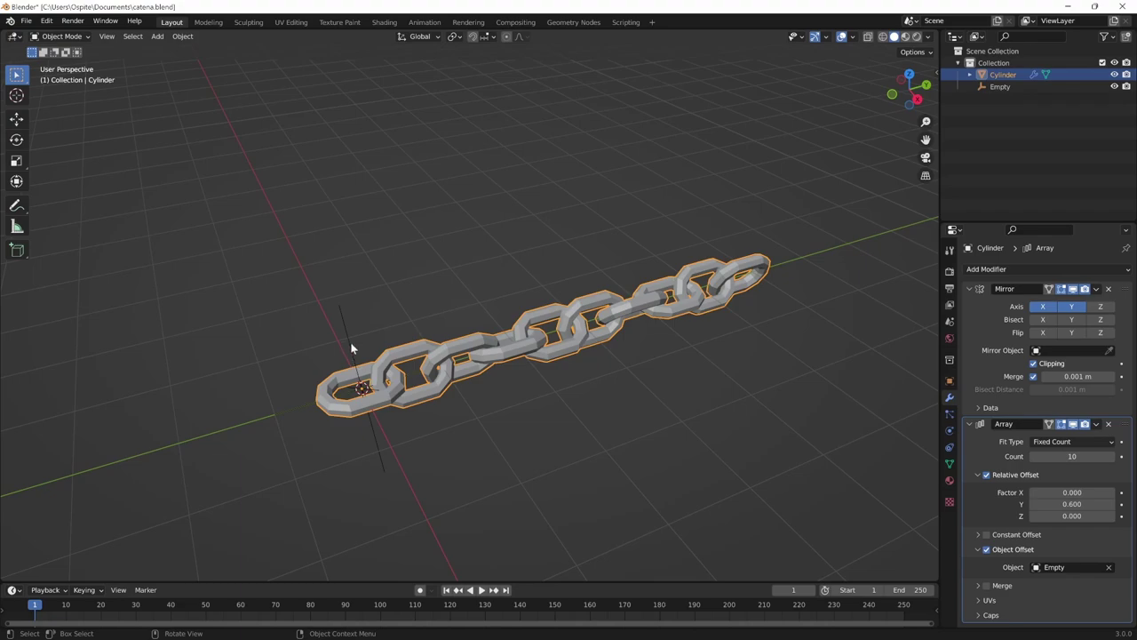
click(350, 348)
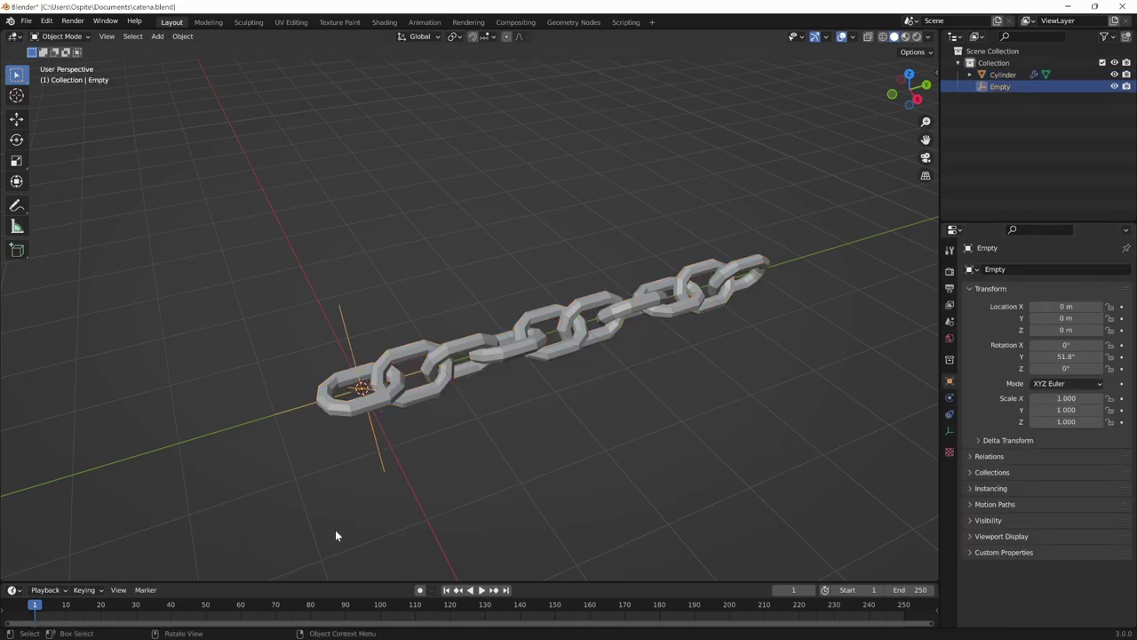
click(362, 400)
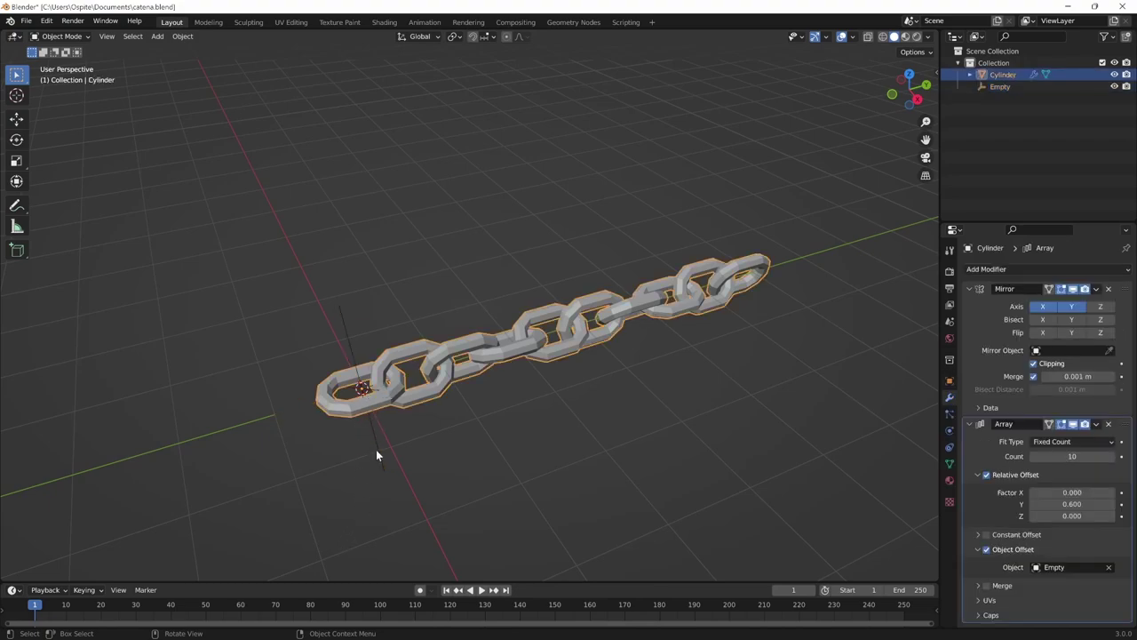
click(377, 454)
Rename the Empty to CTRL.Rotazione and the Cylinder to catena.
key(F2)
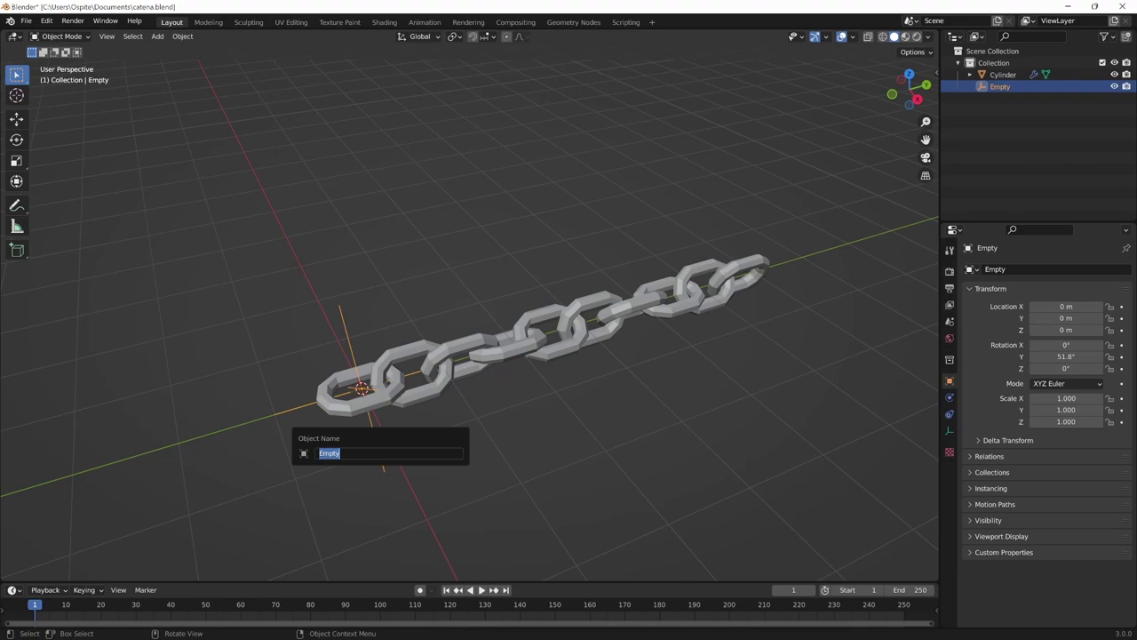
text(CTRL)
text(.Rotazione)
key(Return)
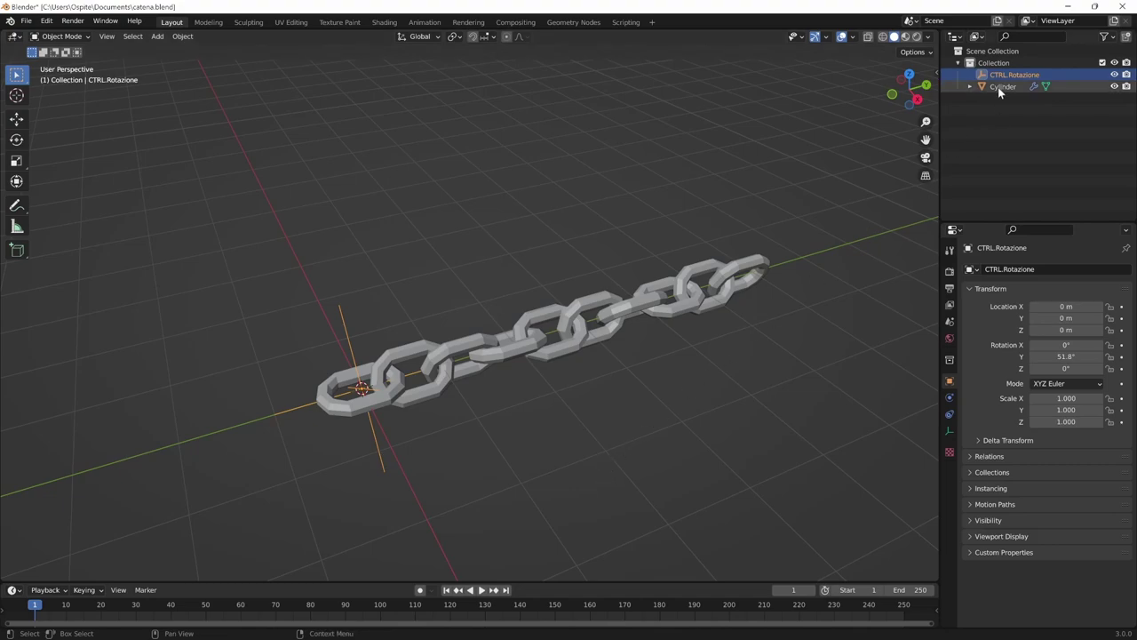
click(1002, 86)
key(F2)
text(catena)
key(Return)
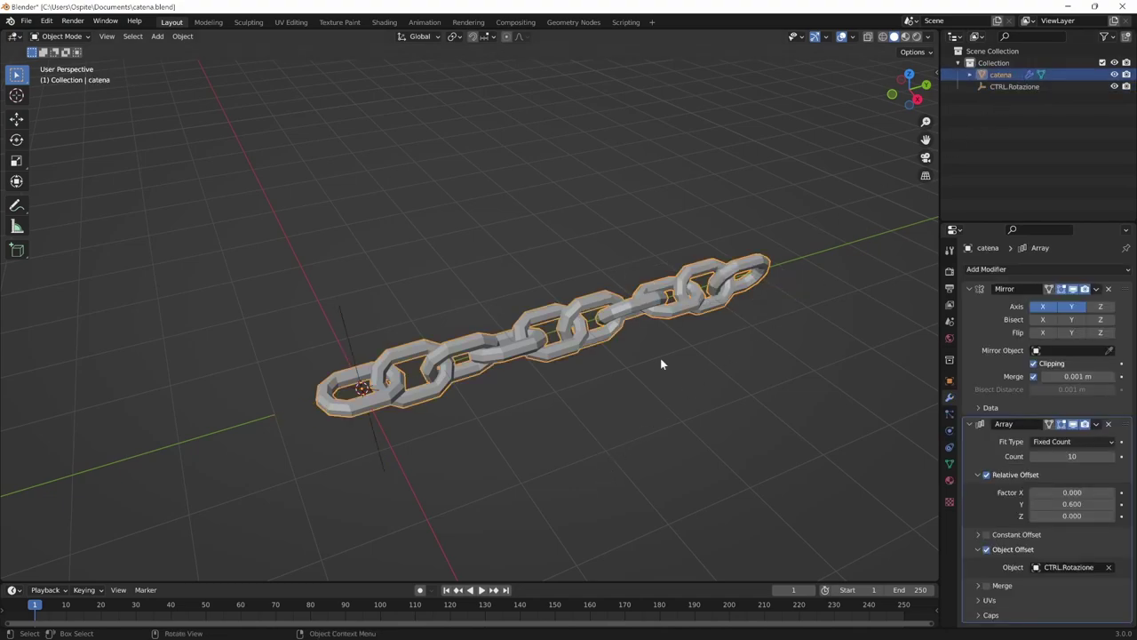
Parent CTRL.Rotazione under catena in the Outliner and expand catena to show it.
click(1014, 86)
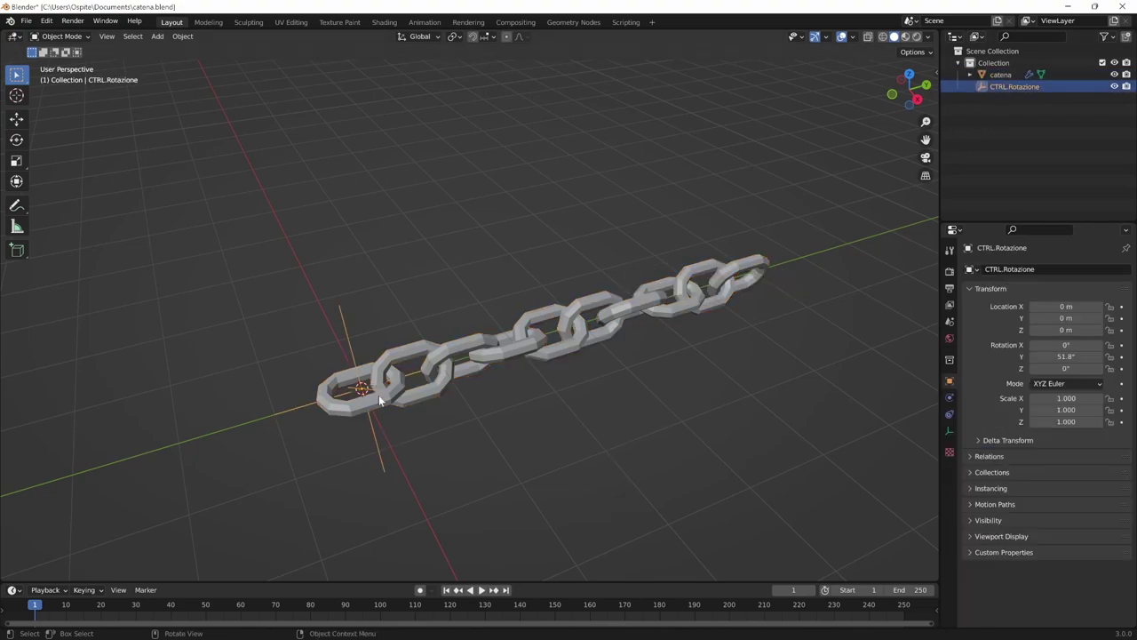
drag(1014, 87, 998, 78)
click(969, 74)
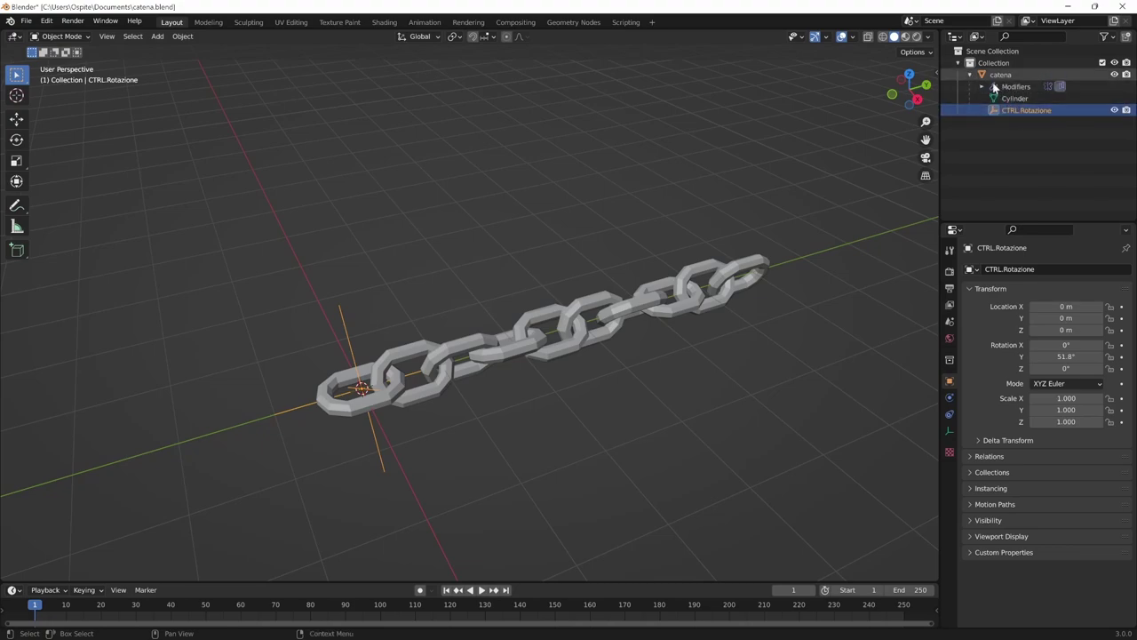
Test-move catena and test-rotate CTRL.Rotazione, undoing and cancelling so both stay in place.
click(480, 356)
key(g)
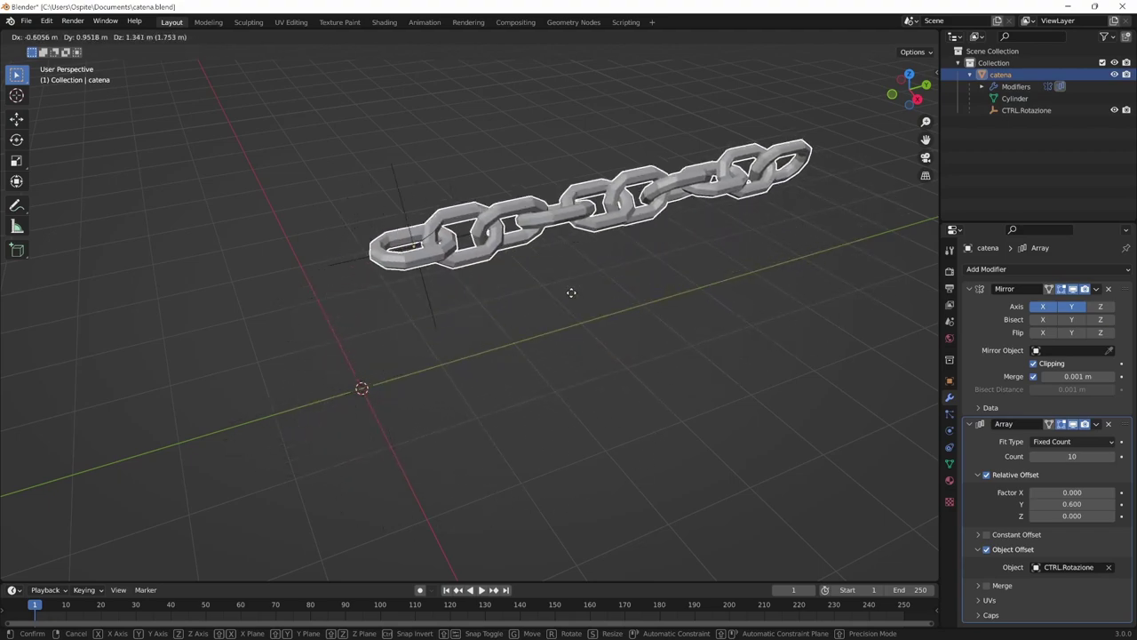
click(627, 302)
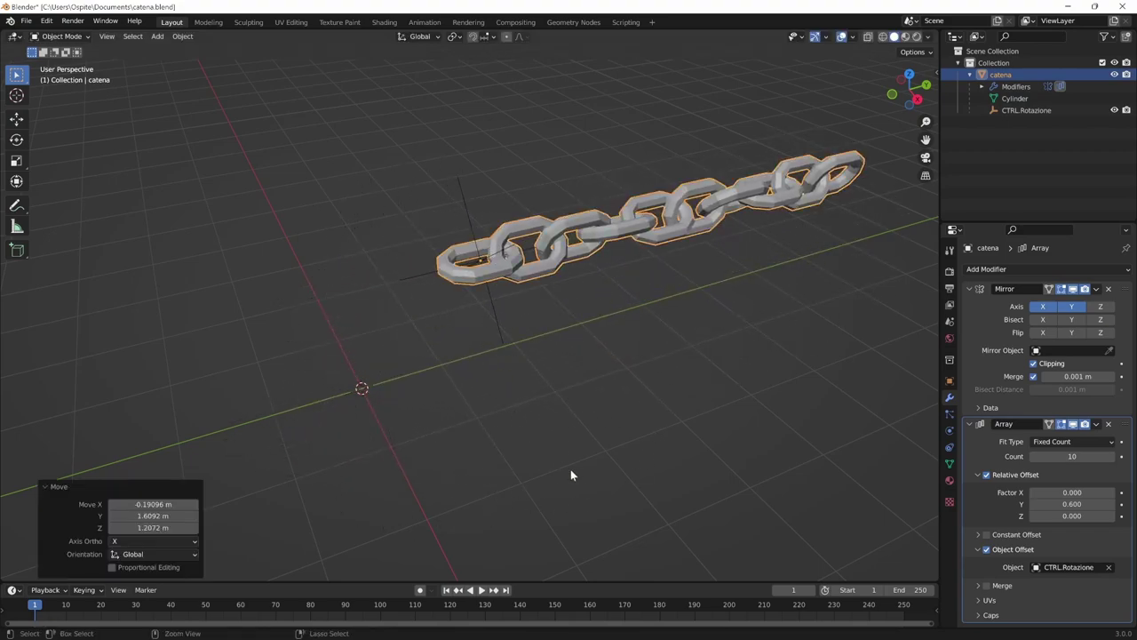
key(ctrl+z)
shift+middle_drag(550, 480, 545, 436)
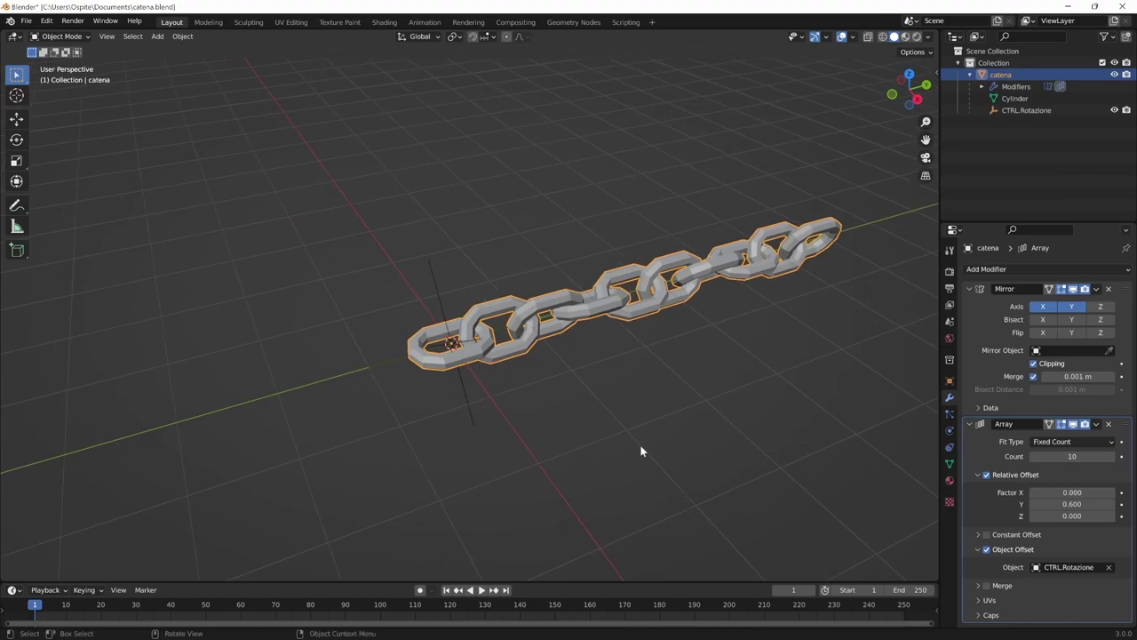
click(449, 330)
key(r)
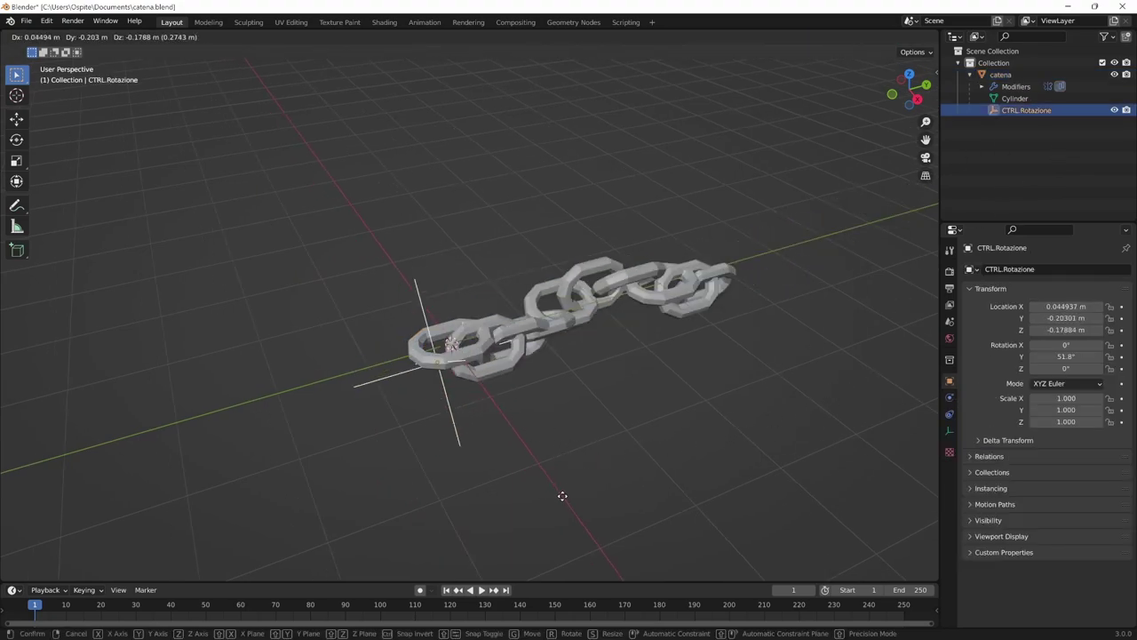
key(Escape)
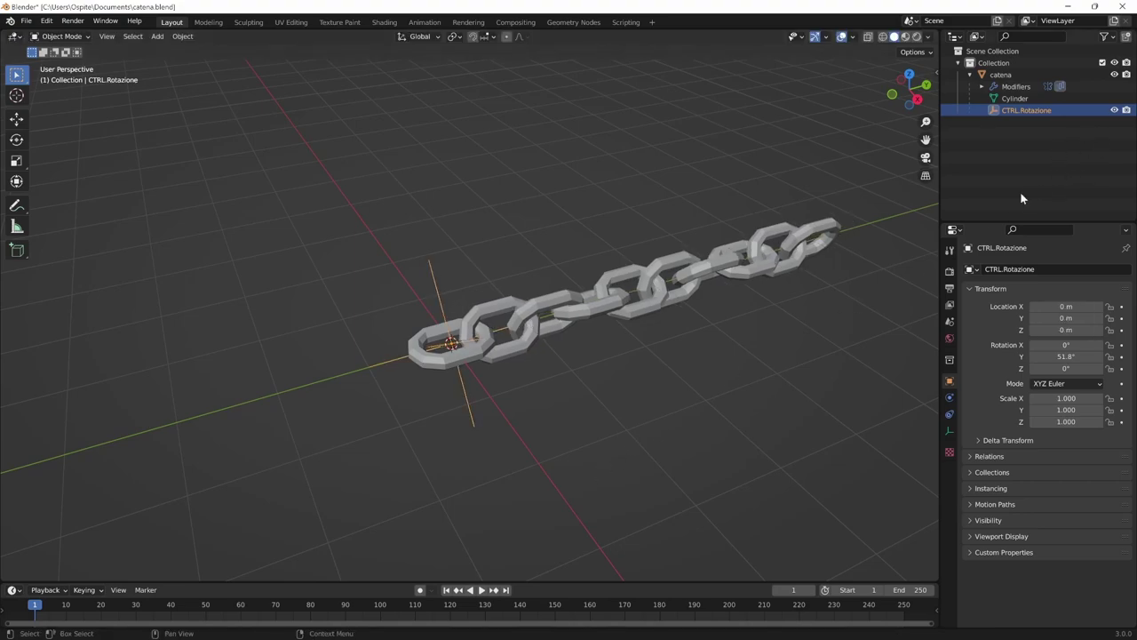
Show the Outliner's Selectable toggle and make CTRL.Rotazione unselectable.
click(1111, 37)
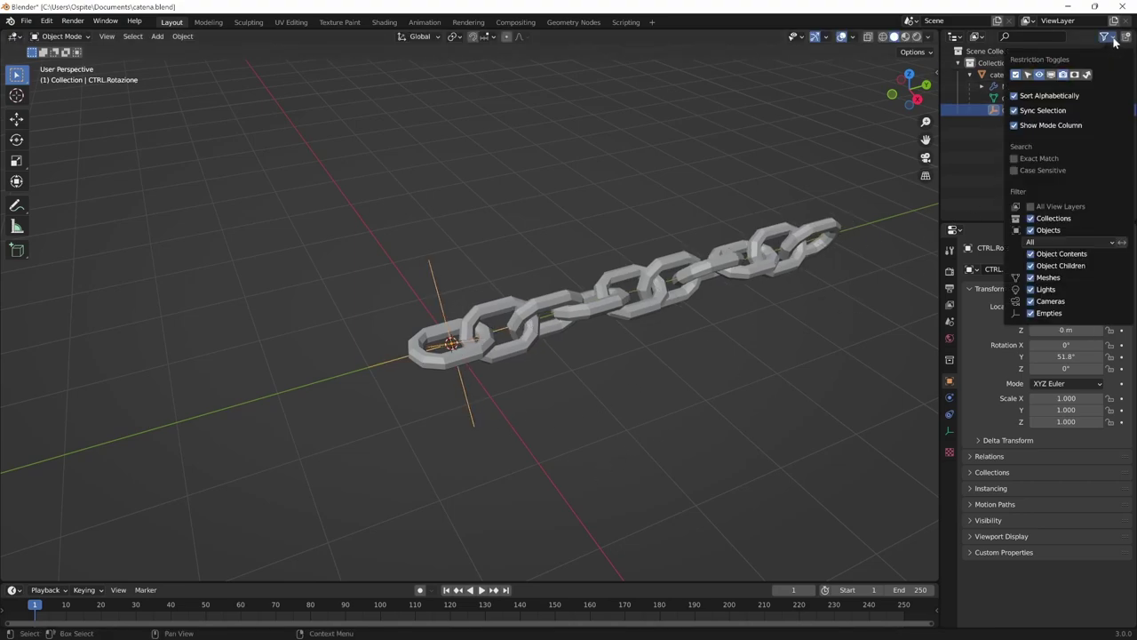
click(1029, 77)
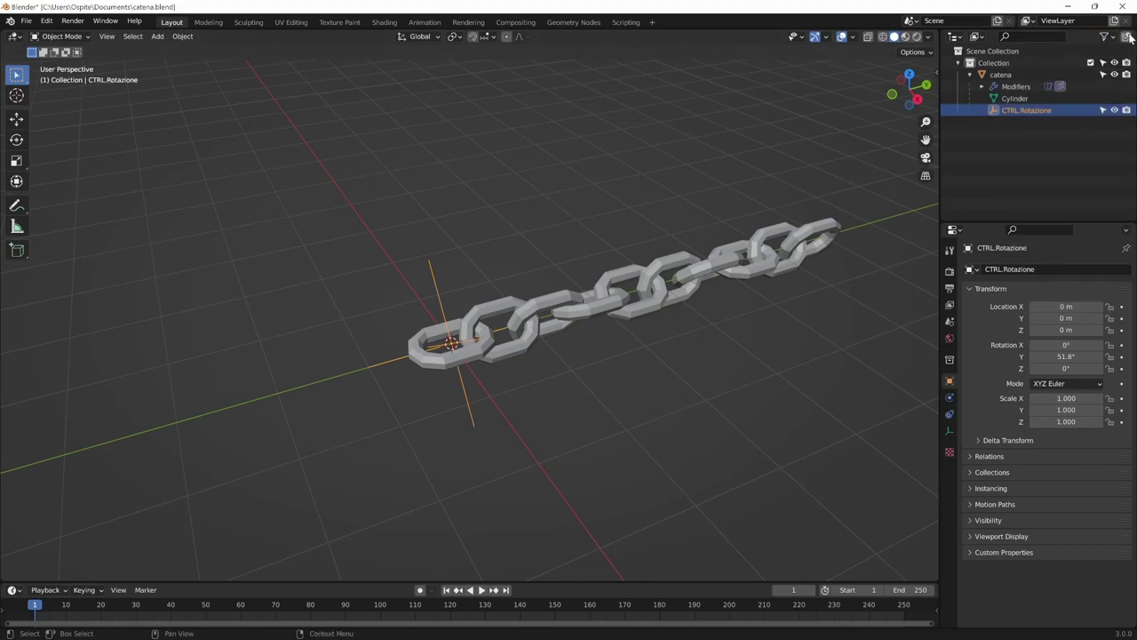
click(1103, 111)
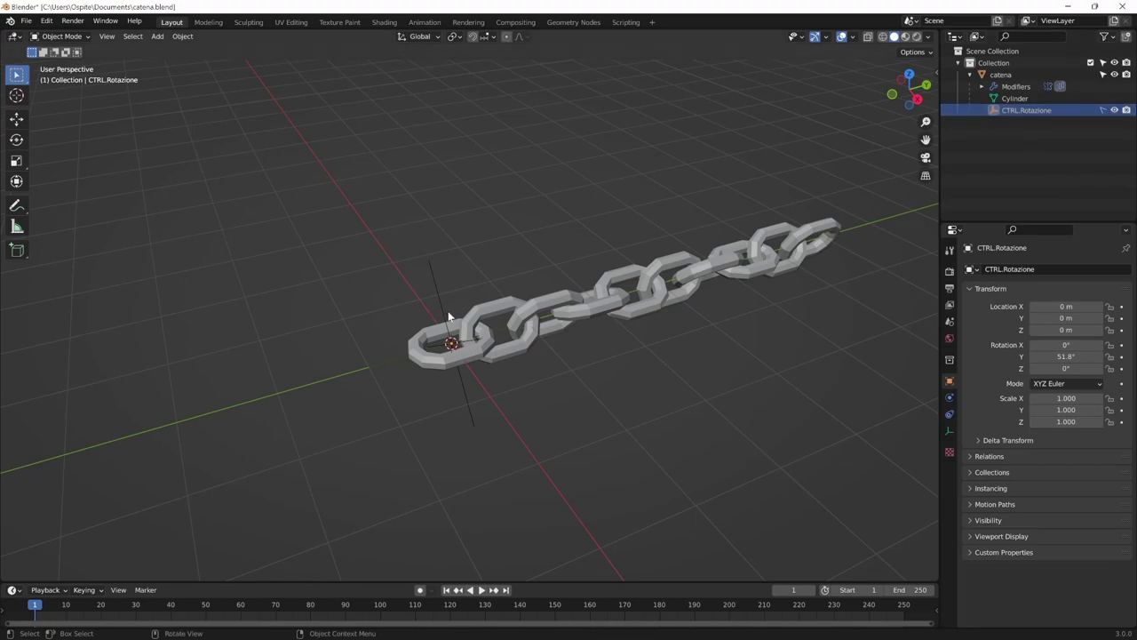
Hide CTRL.Rotazione in the viewport and save catena.blend.
mouse_move(681, 357)
middle_down()
mouse_move(471, 400)
mouse_move(477, 336)
middle_up()
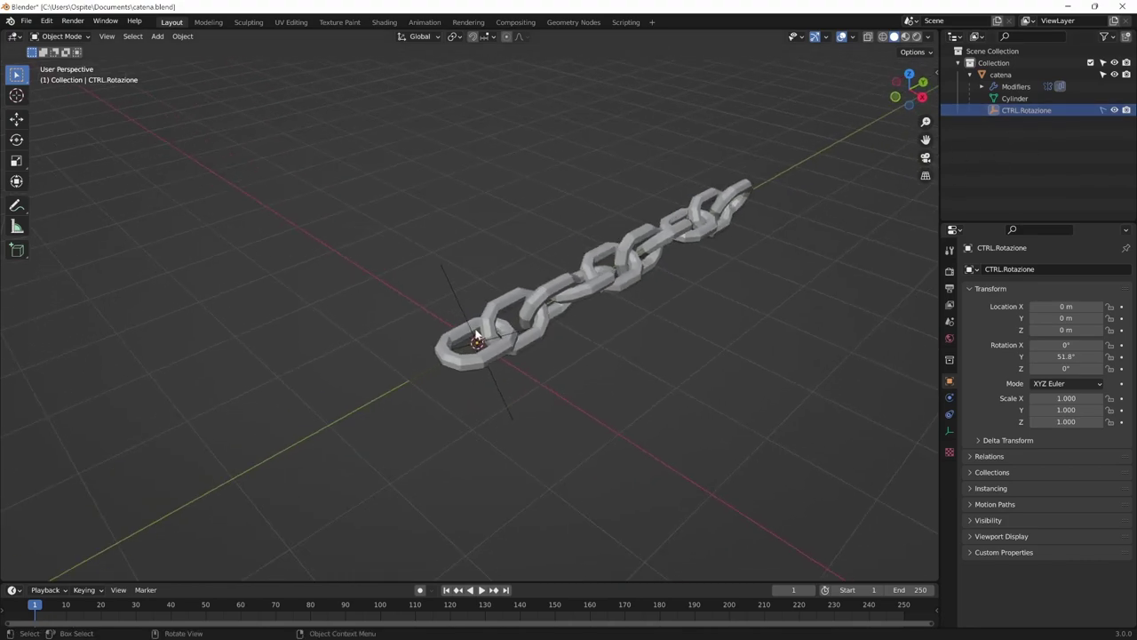
click(484, 348)
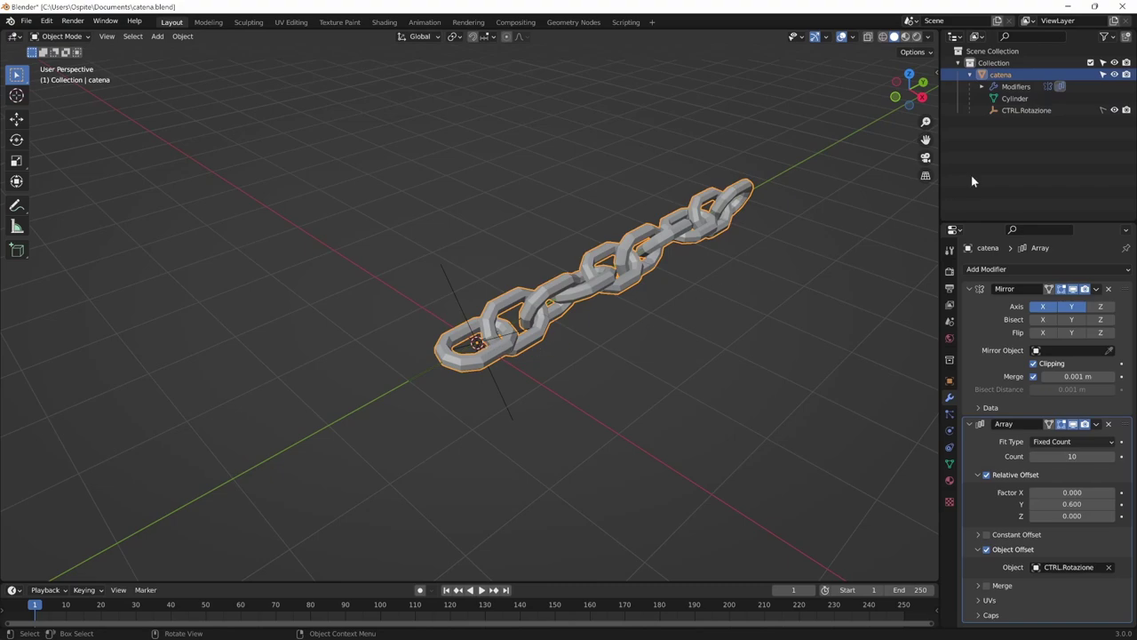
click(1114, 110)
mouse_move(622, 404)
middle_down()
mouse_move(624, 348)
mouse_move(714, 351)
mouse_move(527, 406)
mouse_move(597, 424)
mouse_move(607, 444)
mouse_move(588, 467)
middle_up()
key(ctrl+s)
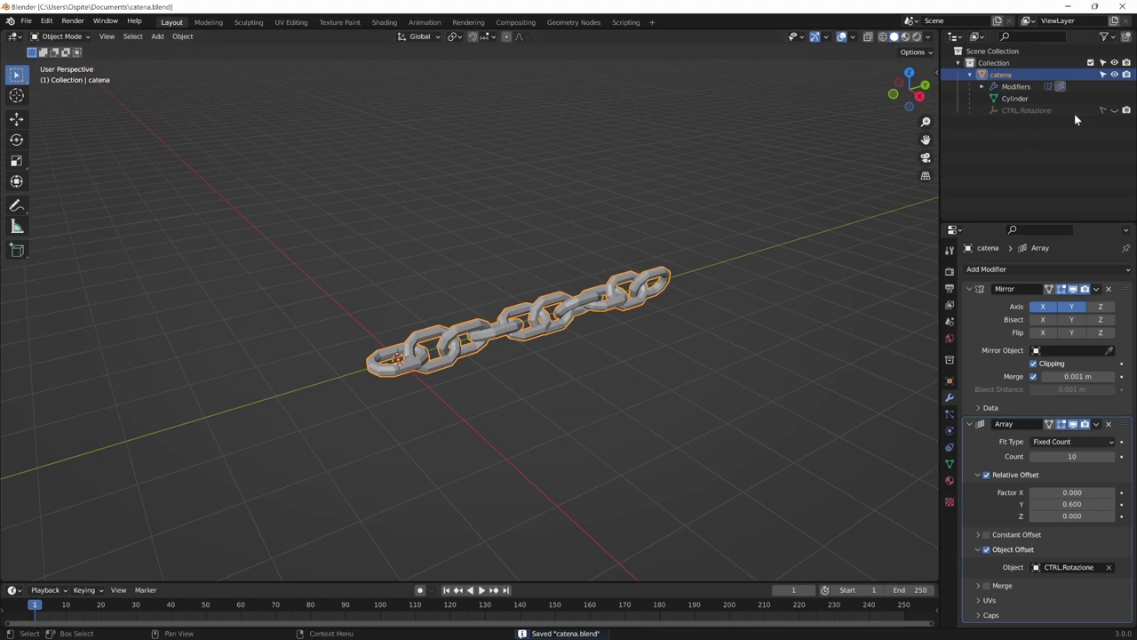
mouse_move(514, 392)
middle_down()
mouse_move(551, 442)
mouse_move(569, 439)
mouse_move(566, 451)
mouse_move(513, 406)
middle_up()
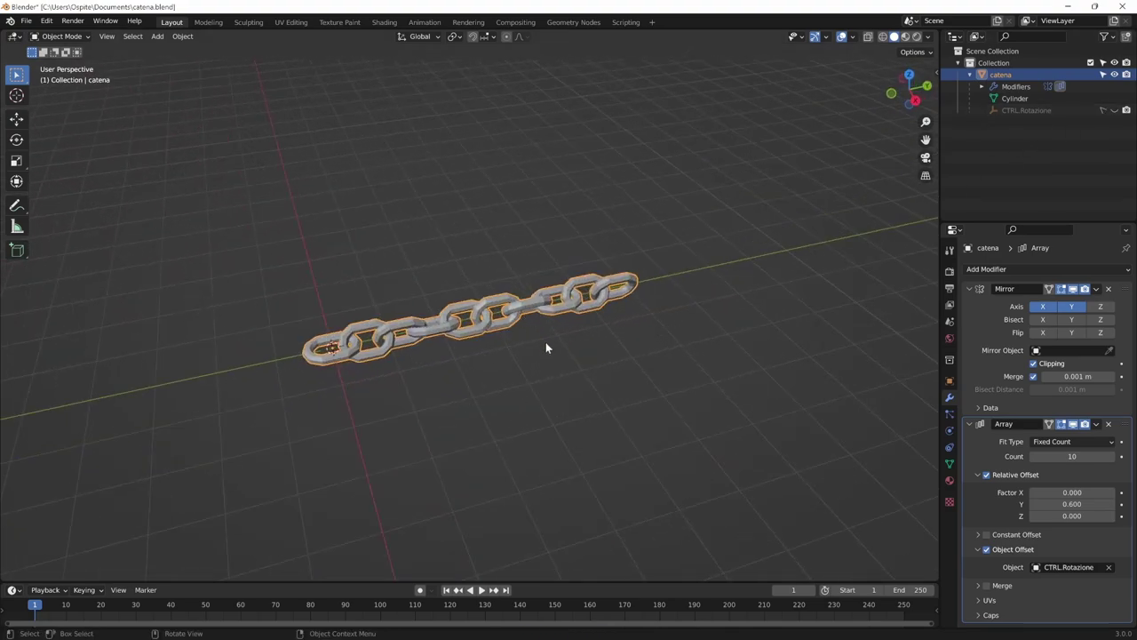
middle_drag(546, 345, 662, 472)
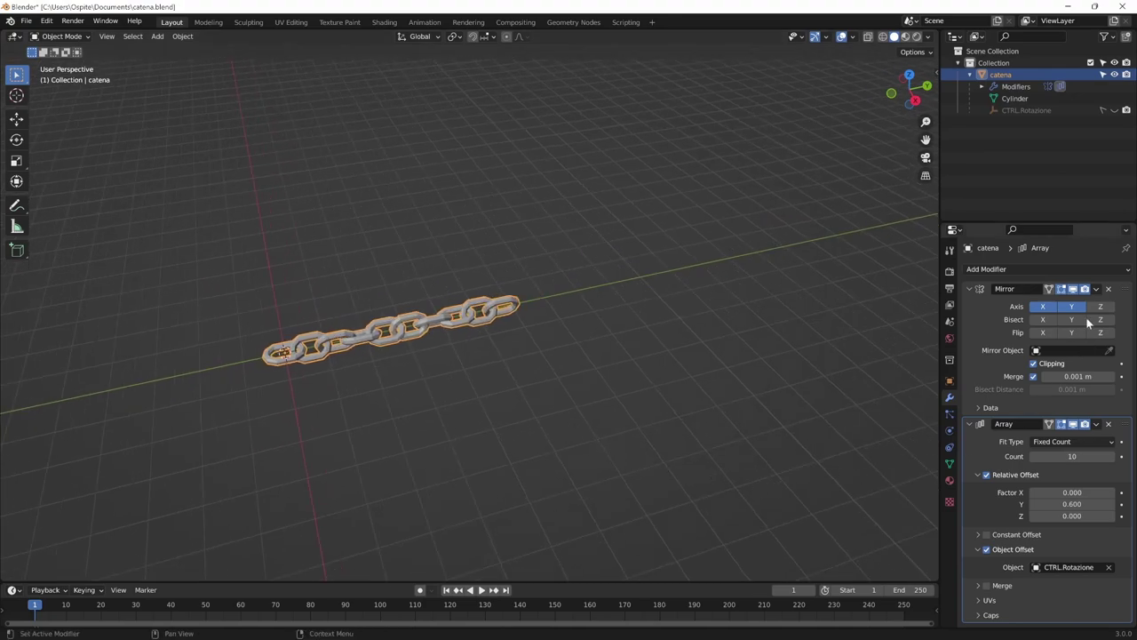
Collapse the Mirror modifier panel, keep the Array Count at 10, and save catena.blend.
click(970, 288)
drag(1075, 337, 1073, 338)
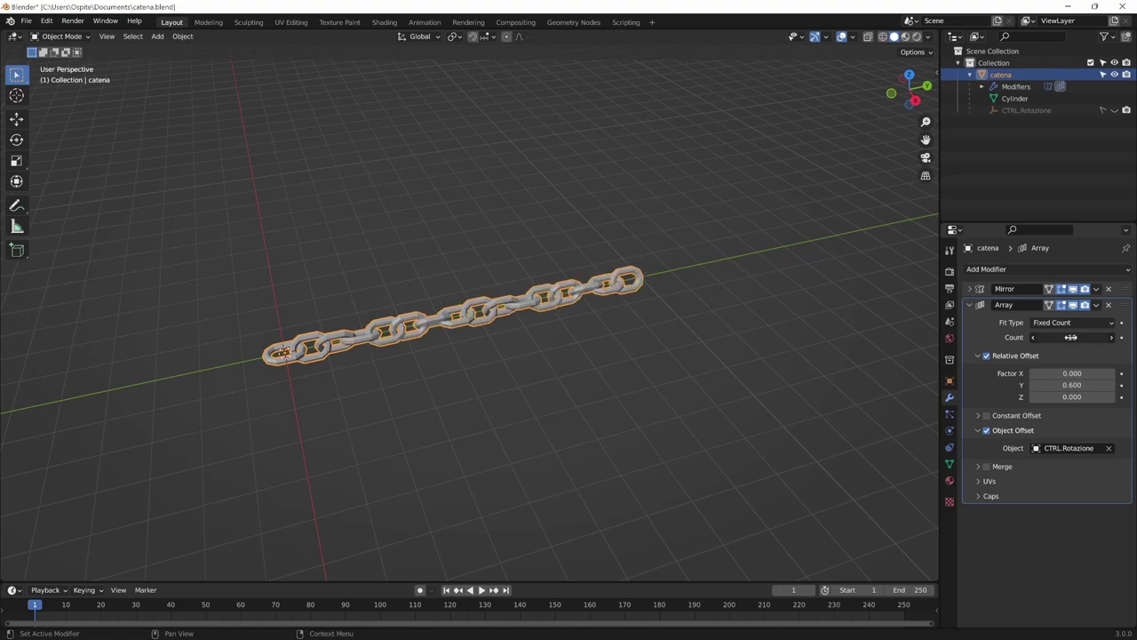
drag(1072, 337, 1072, 337)
mouse_move(635, 496)
middle_down()
mouse_move(572, 430)
mouse_move(604, 436)
mouse_move(563, 460)
mouse_move(645, 414)
mouse_move(595, 446)
mouse_move(630, 555)
middle_up()
key(ctrl+s)
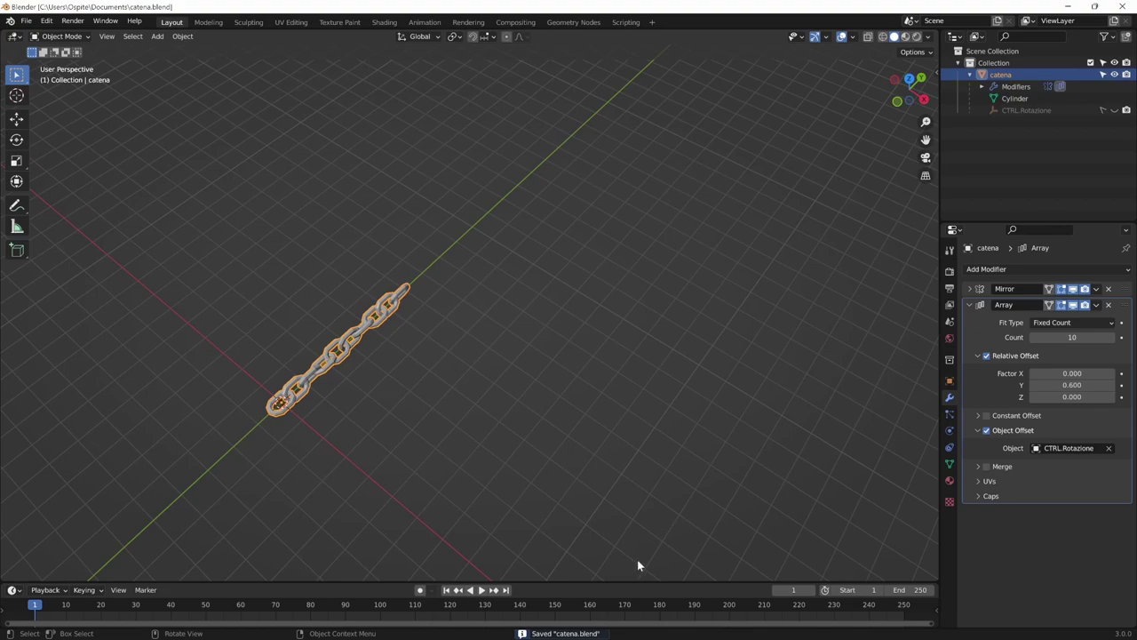
Browse the Add Modifier list, then bring up the Add menu's Curve types.
click(1055, 270)
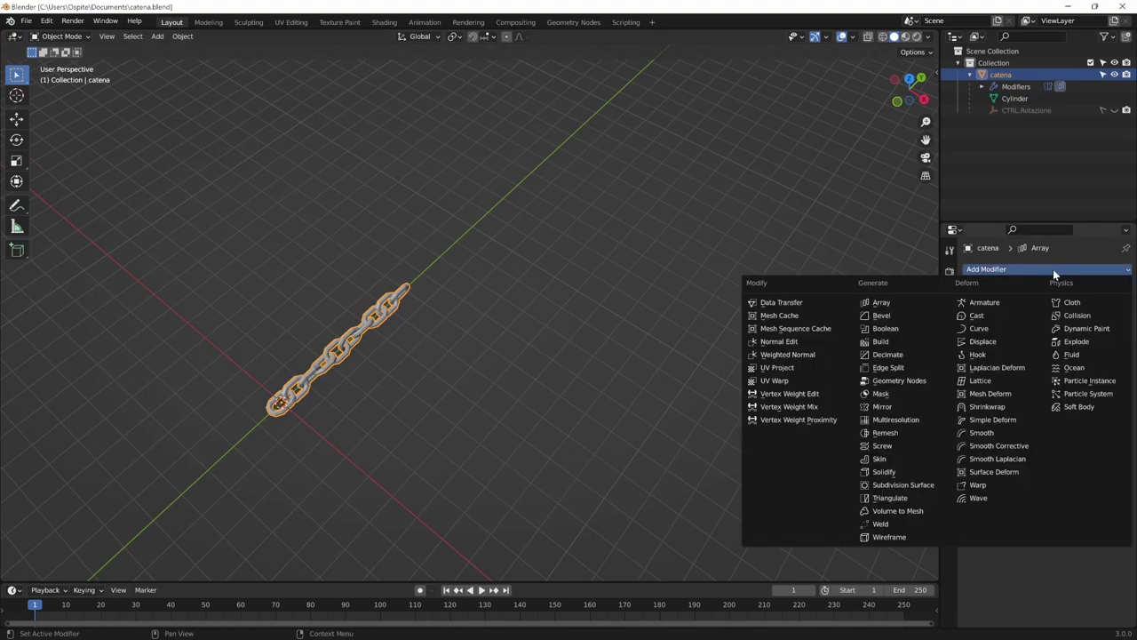
middle_drag(376, 452, 488, 376)
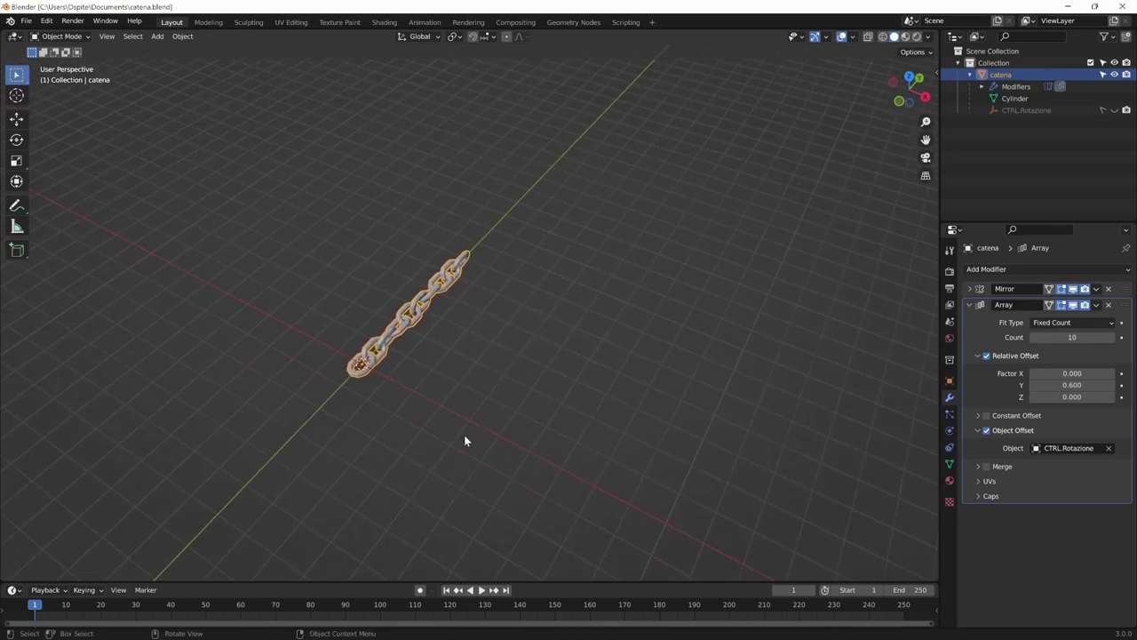
key(shift+a)
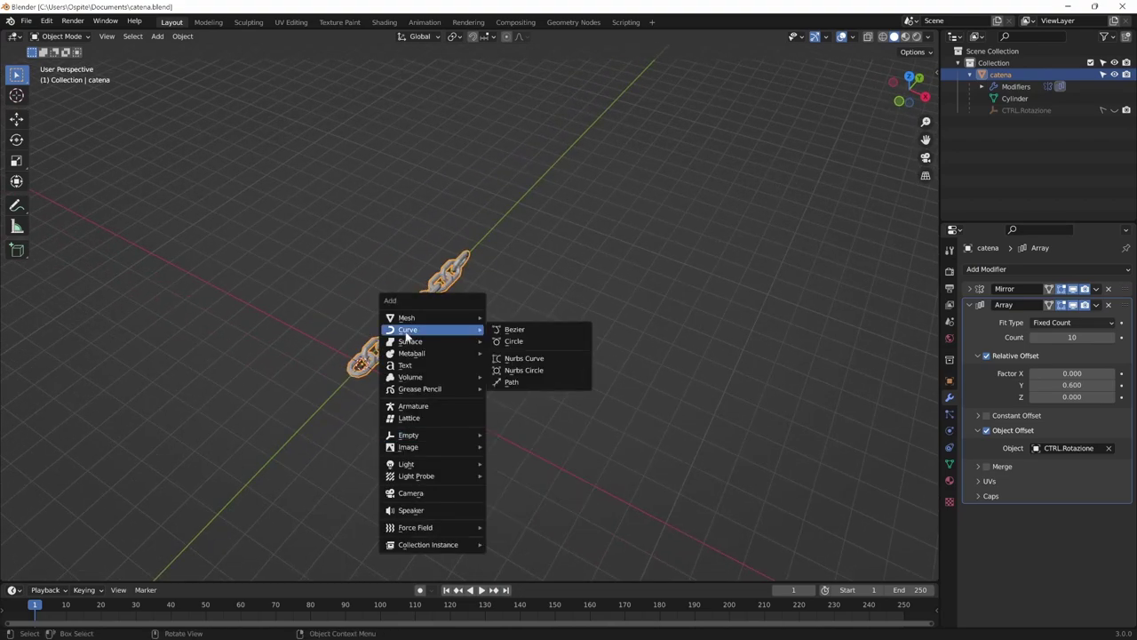
Add a Bezier curve at the world origin and zoom, orbit and pan to inspect it beside the chain.
click(525, 334)
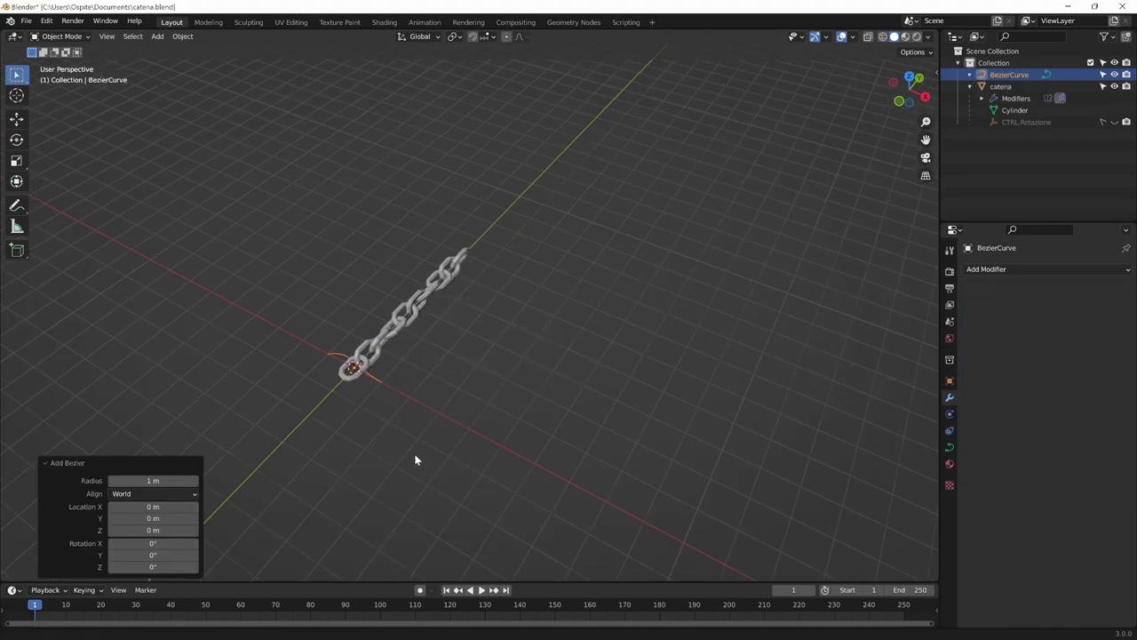
scroll(415, 460, up, 3)
mouse_move(482, 388)
middle_down()
mouse_move(708, 335)
mouse_move(622, 411)
mouse_move(585, 410)
mouse_move(545, 430)
mouse_move(548, 441)
middle_up()
scroll(578, 382, up, 3)
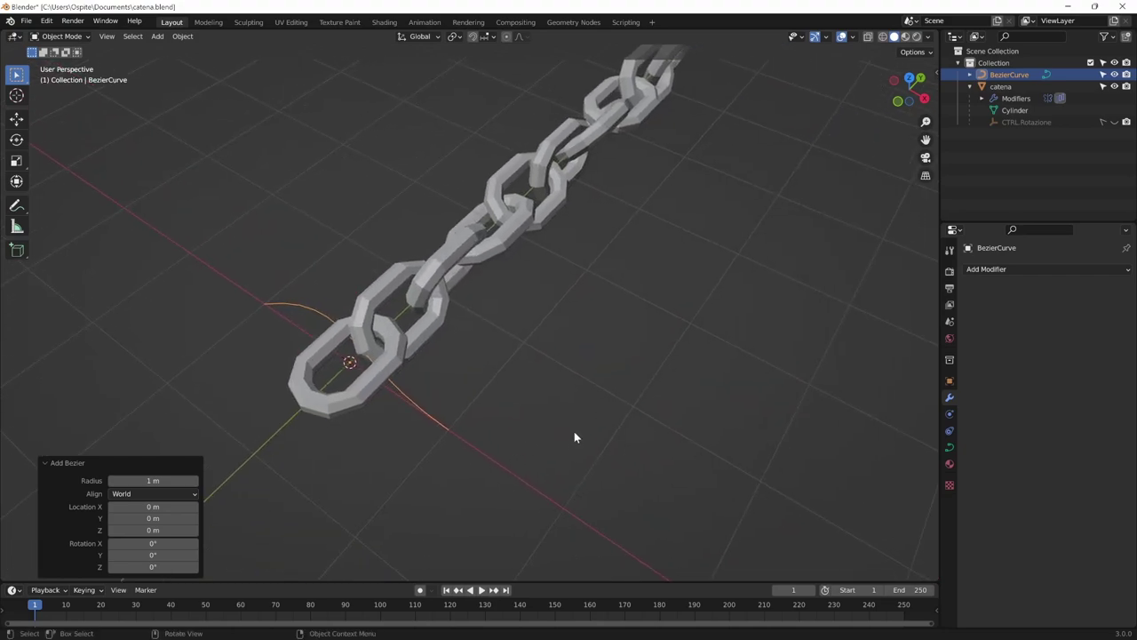
shift+middle_drag(577, 417, 646, 389)
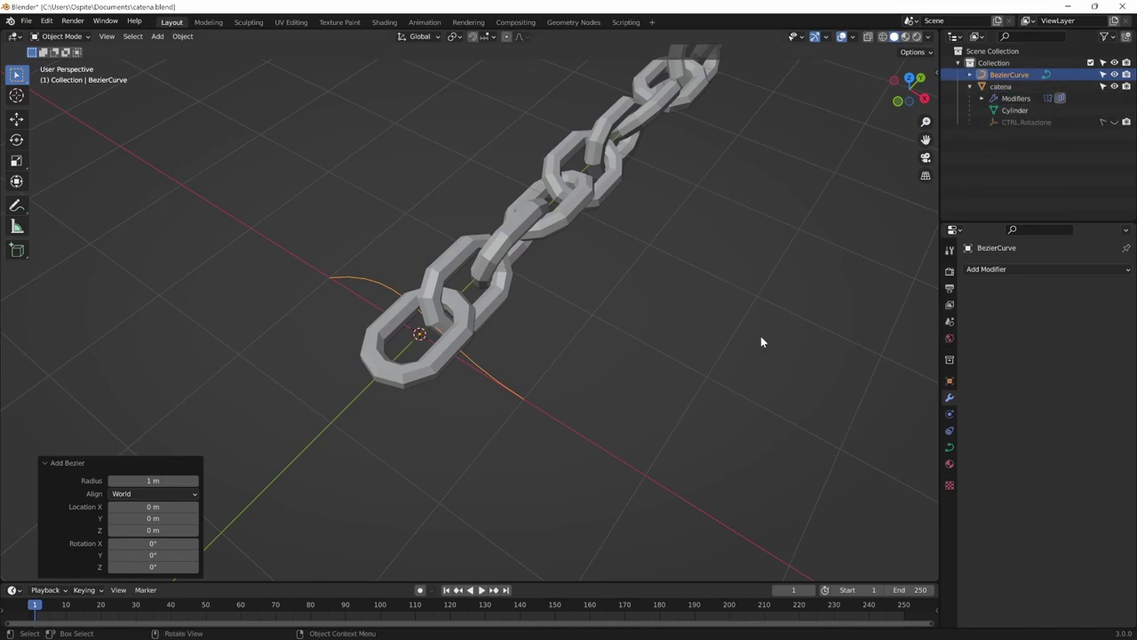
shift+middle_drag(600, 410, 630, 449)
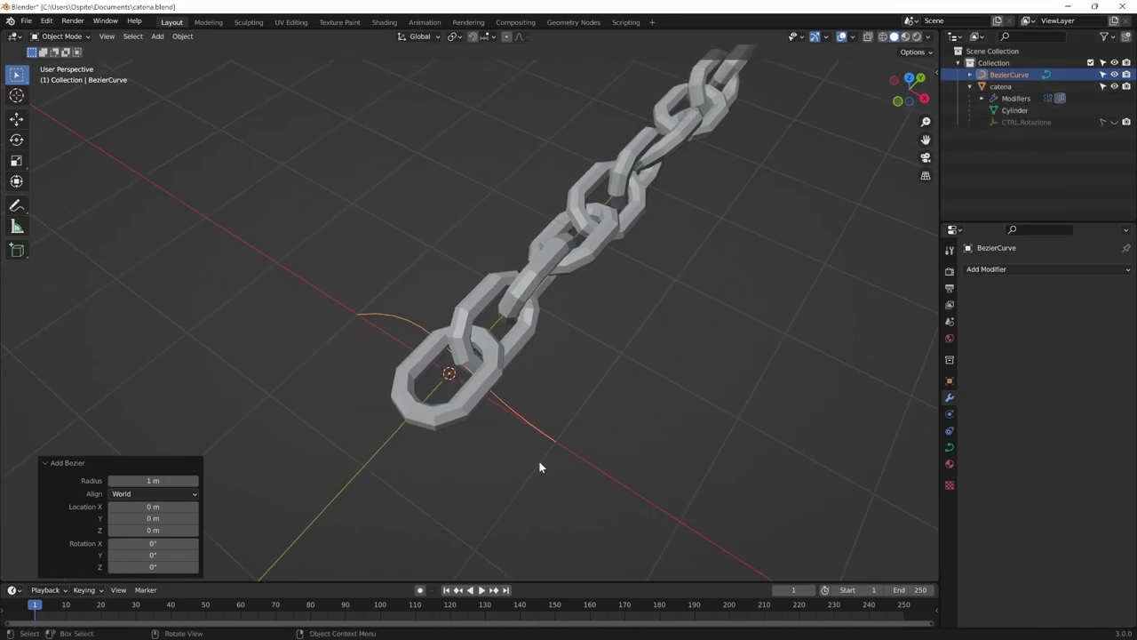
mouse_move(539, 467)
middle_down()
mouse_move(604, 436)
mouse_move(547, 513)
middle_up()
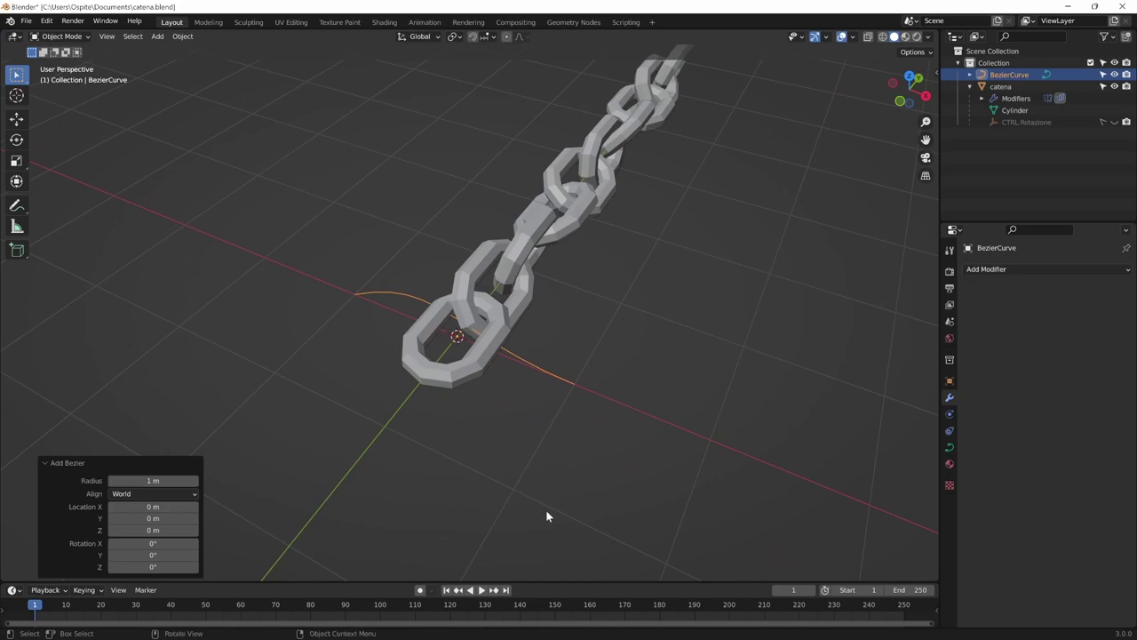
shift+middle_drag(613, 457, 612, 474)
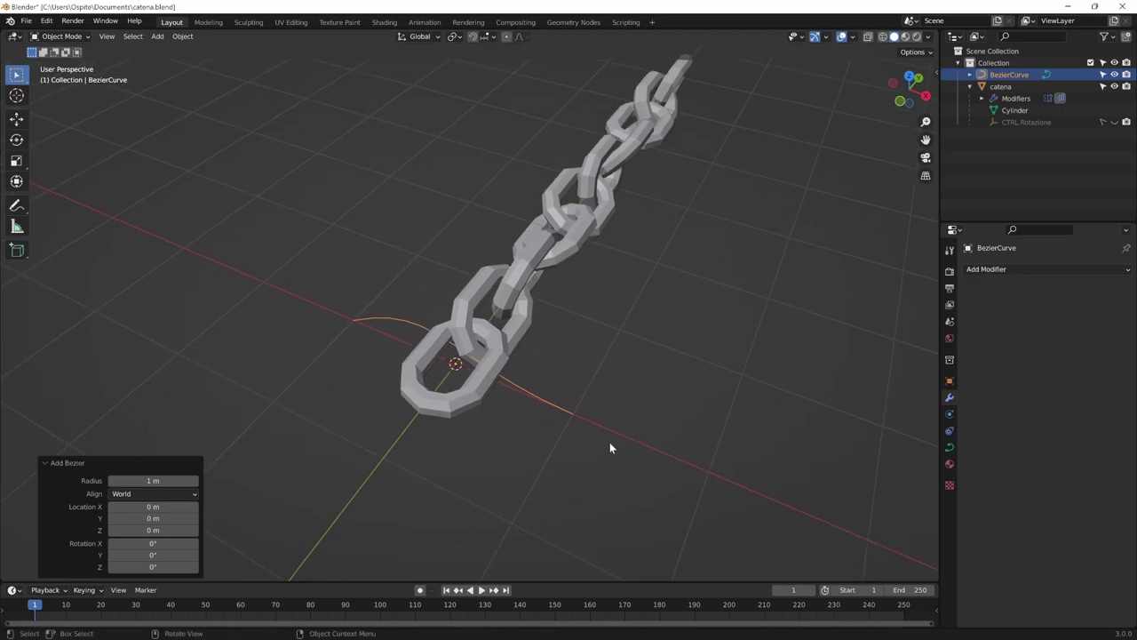
Enter Edit Mode on the curve and select its right and left control points.
key(Tab)
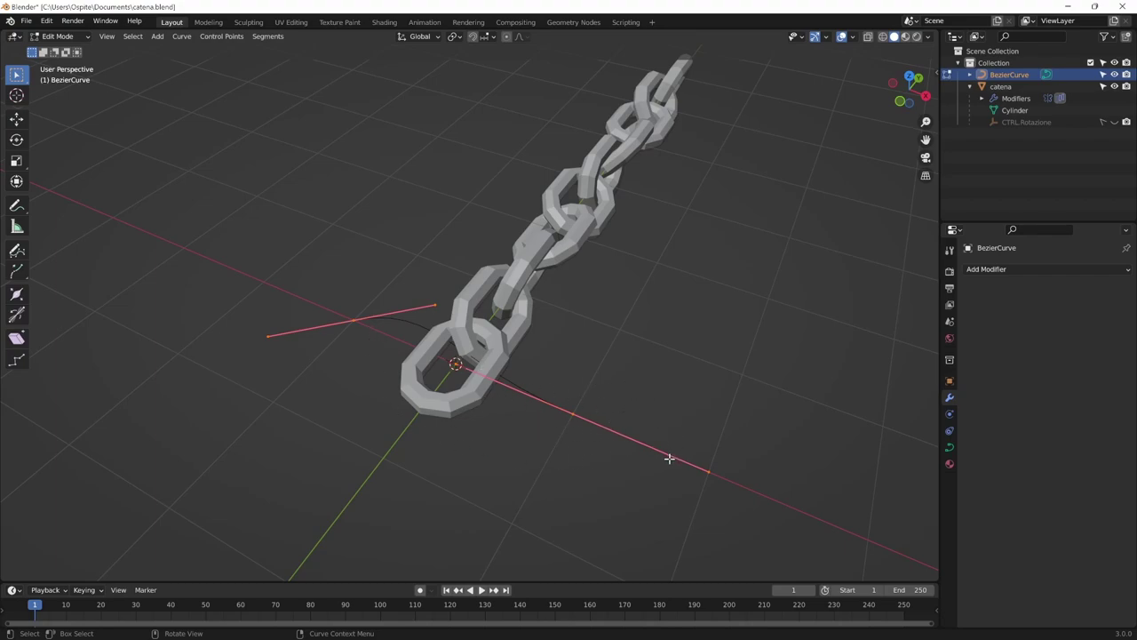
mouse_move(497, 503)
middle_down()
mouse_move(569, 468)
mouse_move(302, 314)
middle_up()
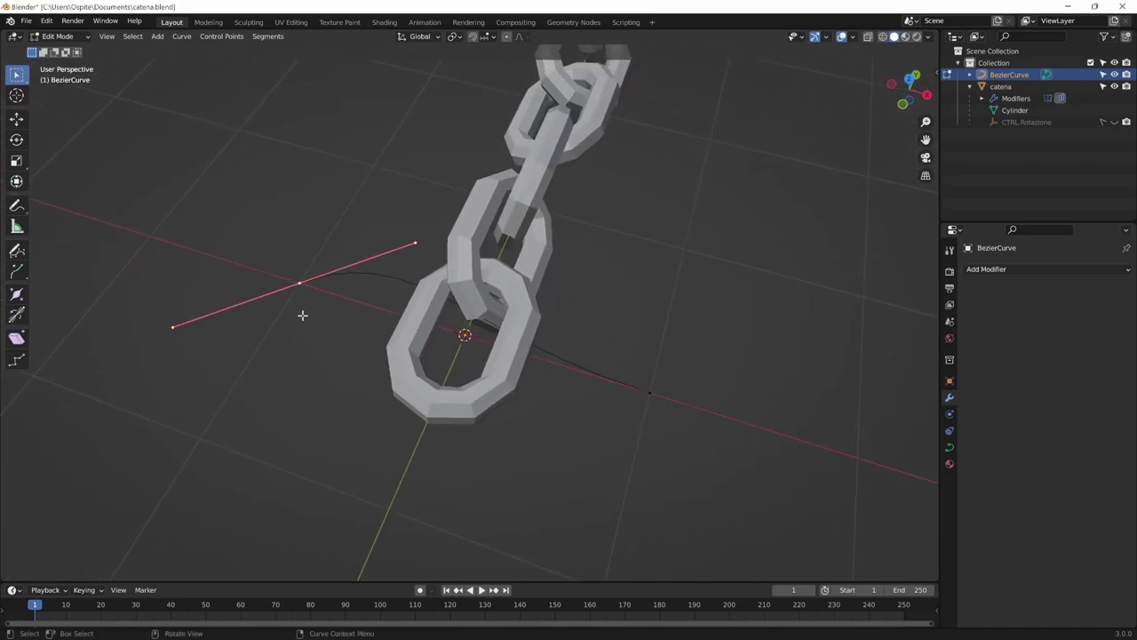
click(649, 390)
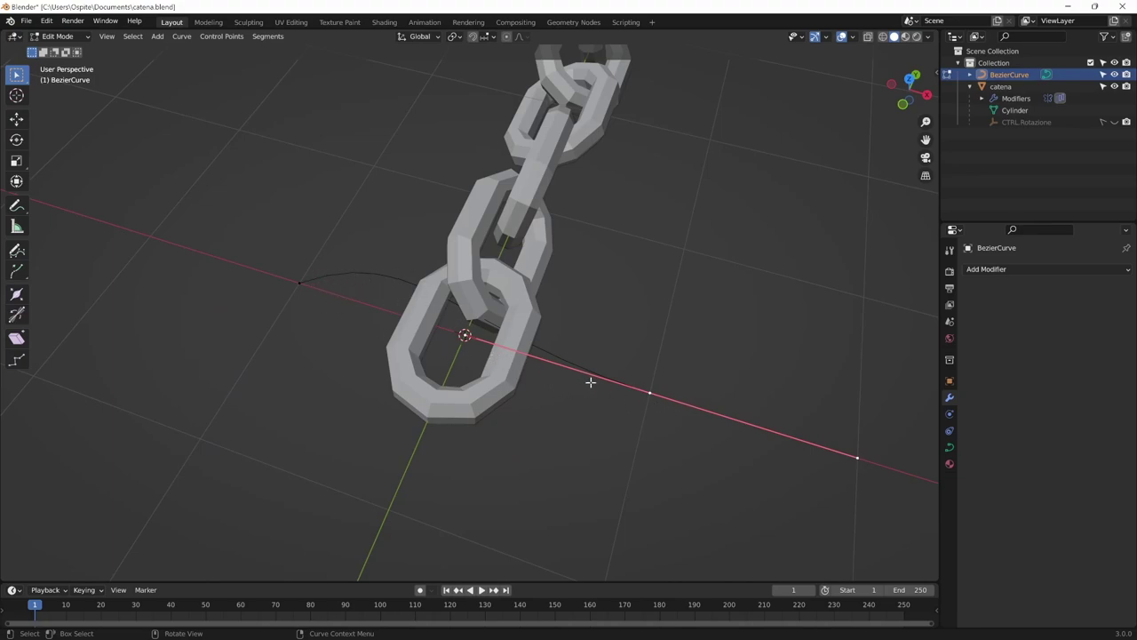
click(300, 283)
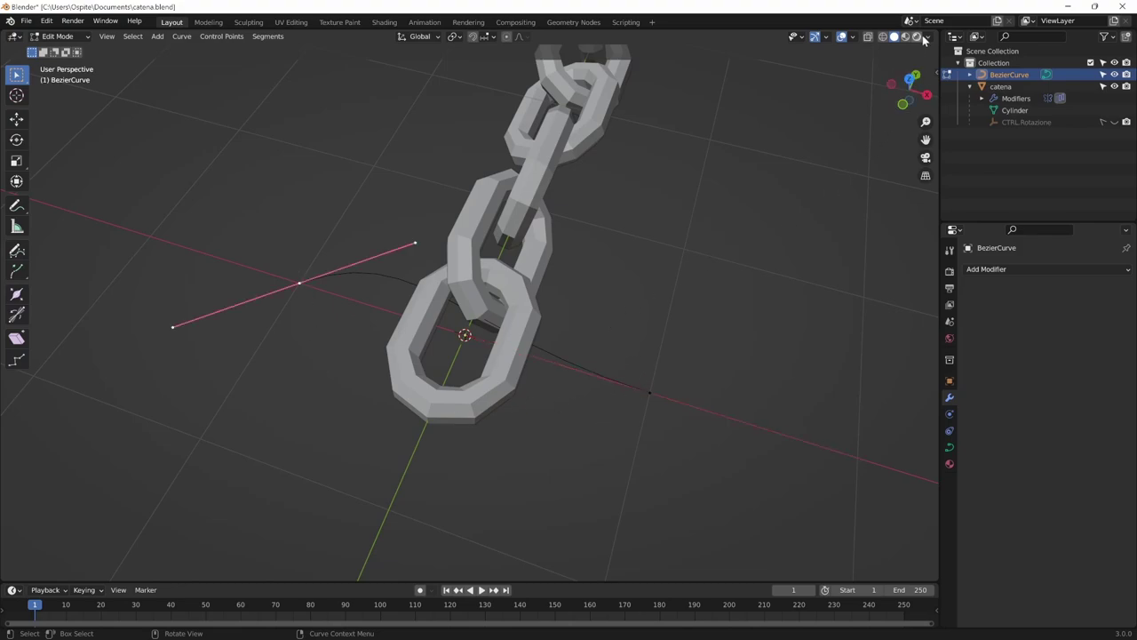
Turn on the Normals overlay to check the curve, then turn it off again.
click(853, 37)
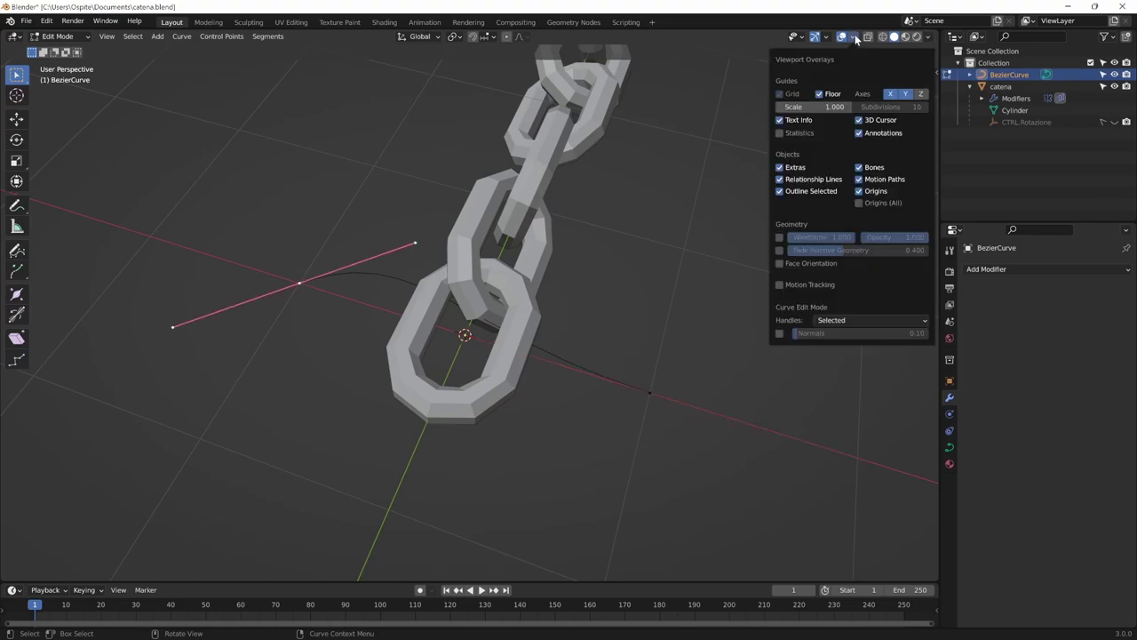
click(779, 333)
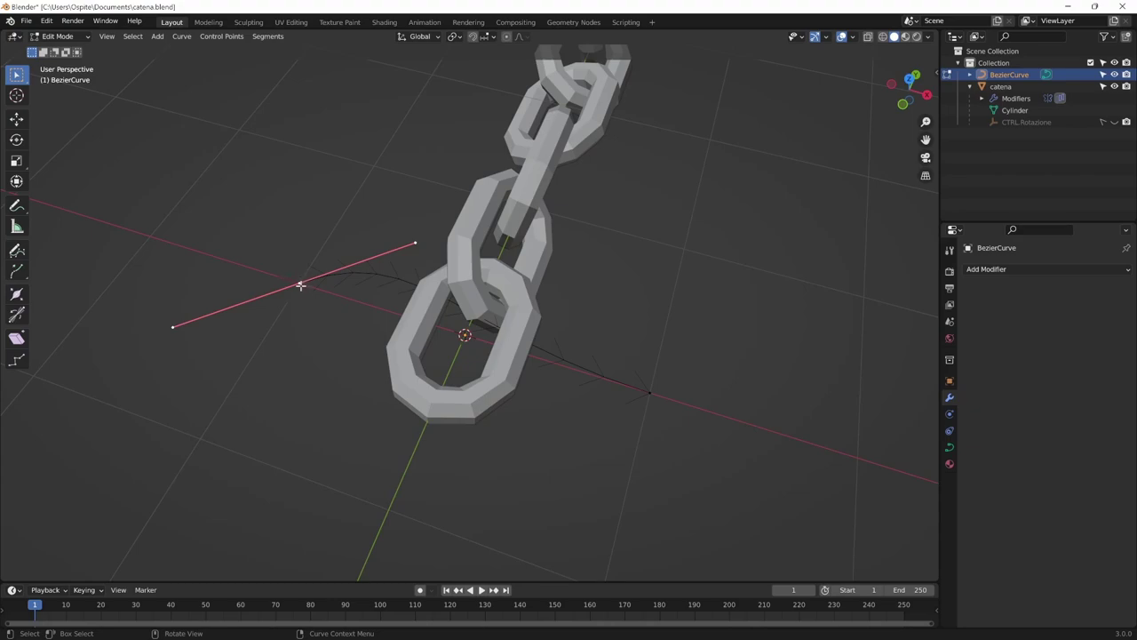
click(645, 394)
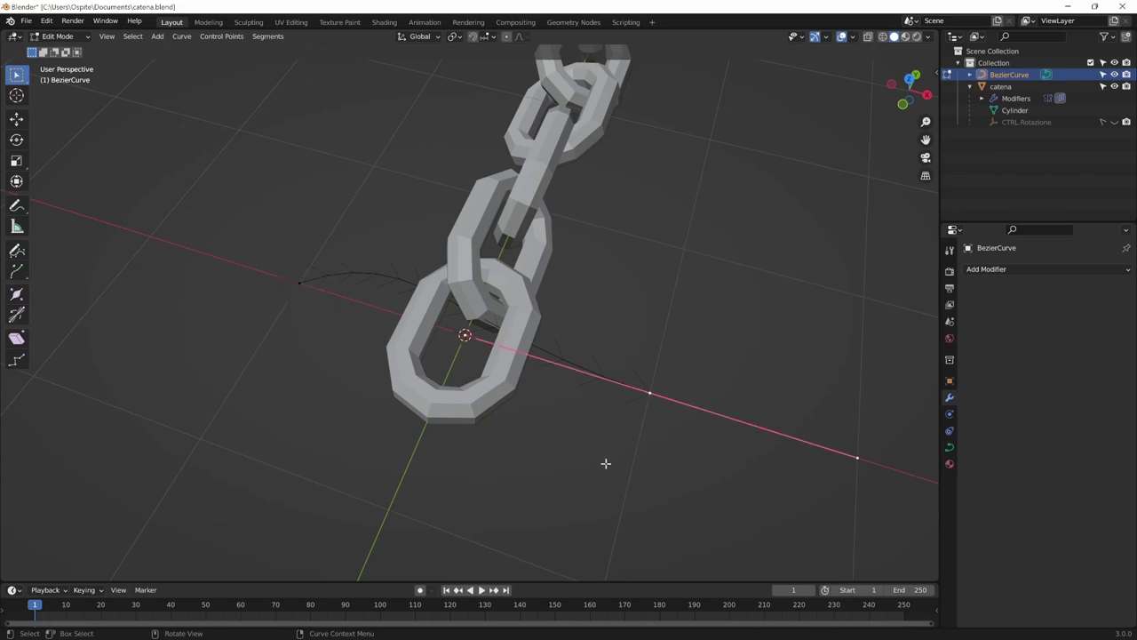
click(852, 37)
click(781, 334)
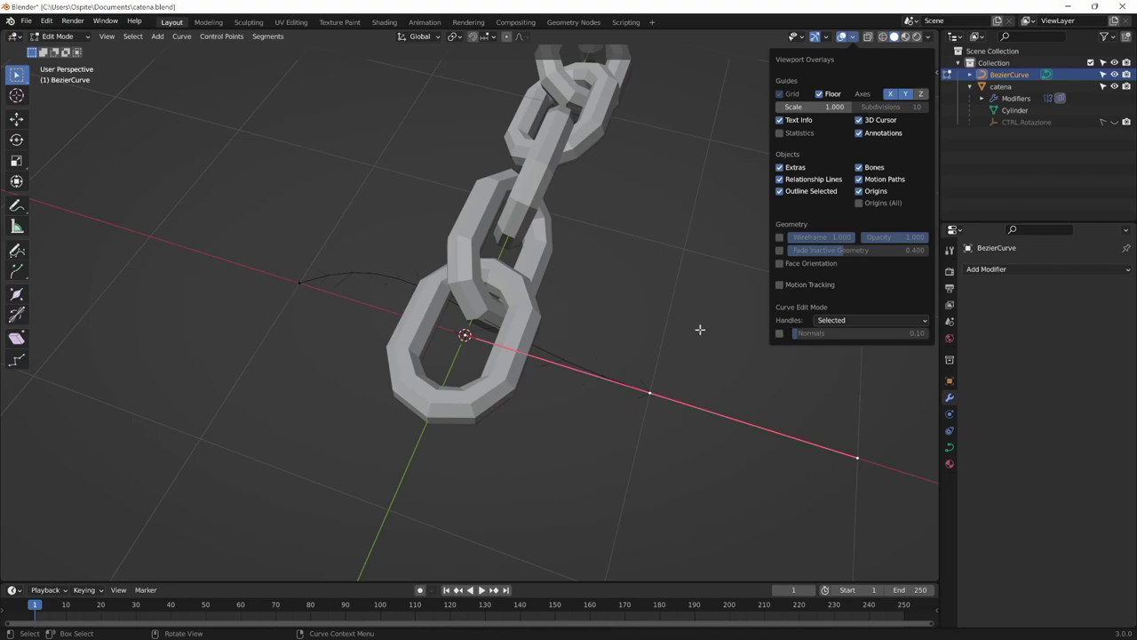
Return to Object Mode and select the catena chain.
middle_drag(699, 325, 601, 408)
scroll(740, 343, down, 3)
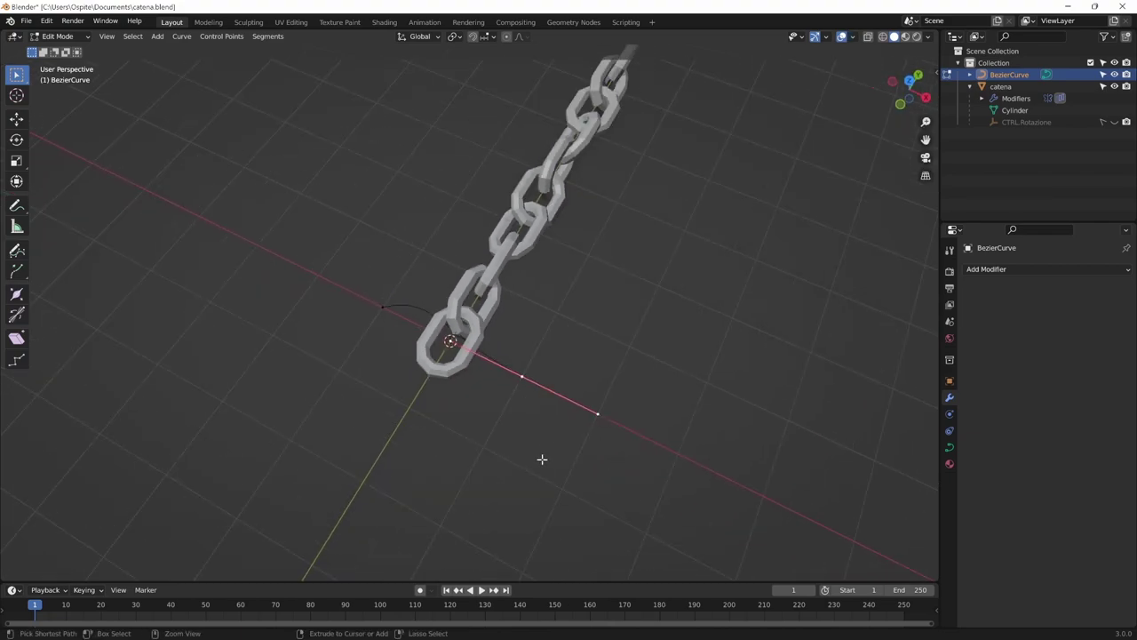
key(Tab)
click(497, 337)
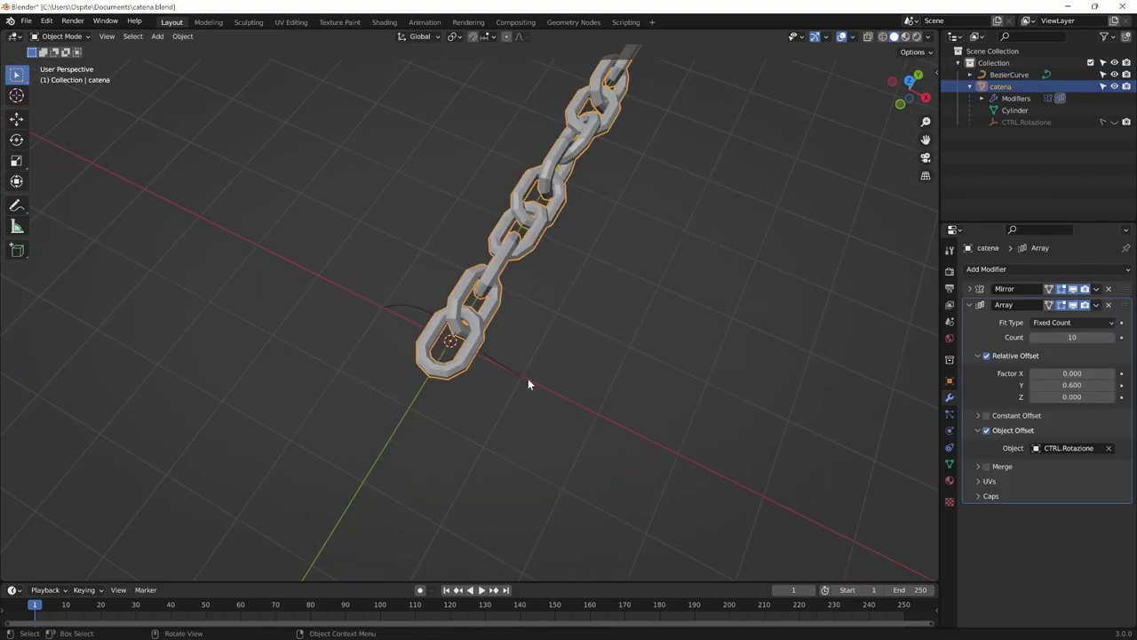
Add a Curve modifier to the catena chain with BezierCurve as its curve object.
click(1003, 269)
click(989, 331)
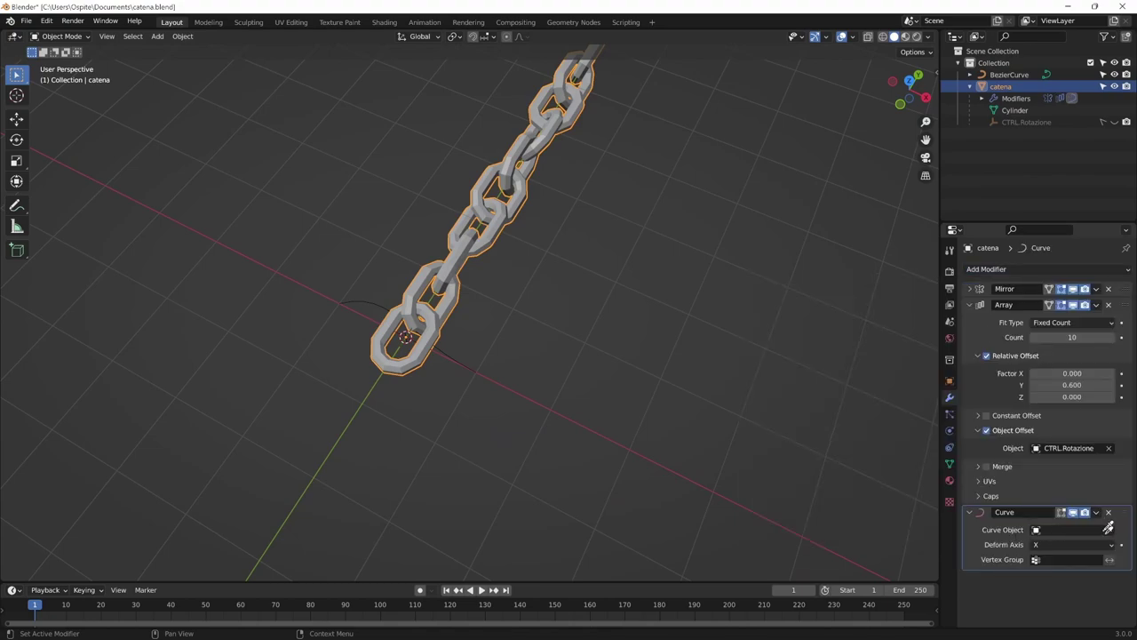
click(1107, 529)
click(469, 362)
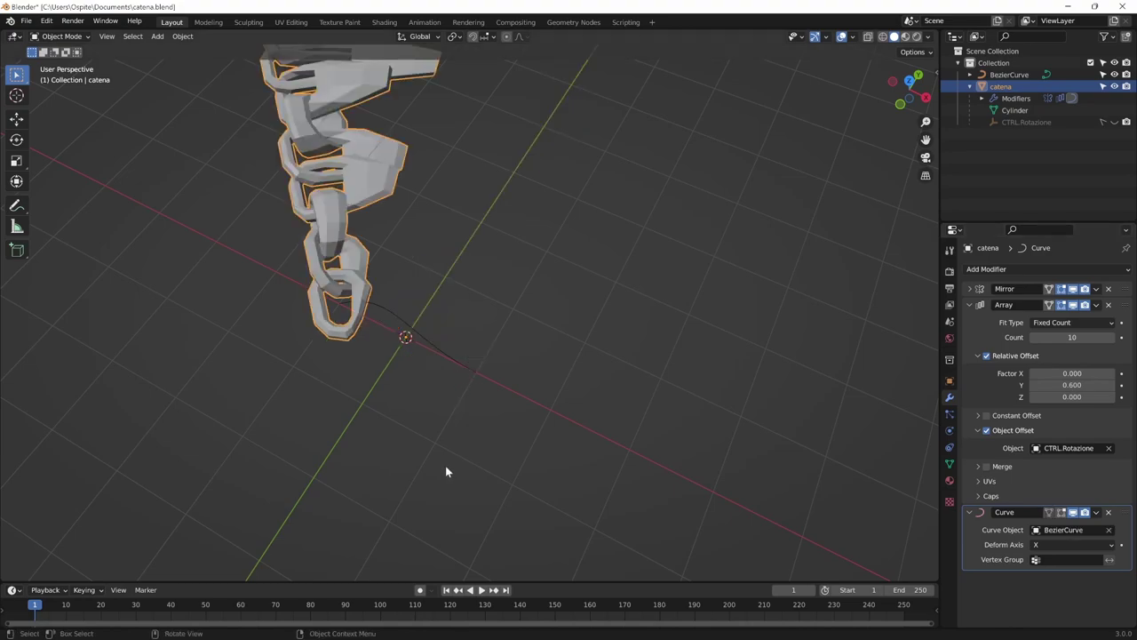
mouse_move(503, 452)
middle_down()
mouse_move(539, 394)
mouse_move(503, 394)
mouse_move(660, 314)
mouse_move(660, 406)
mouse_move(580, 452)
middle_up()
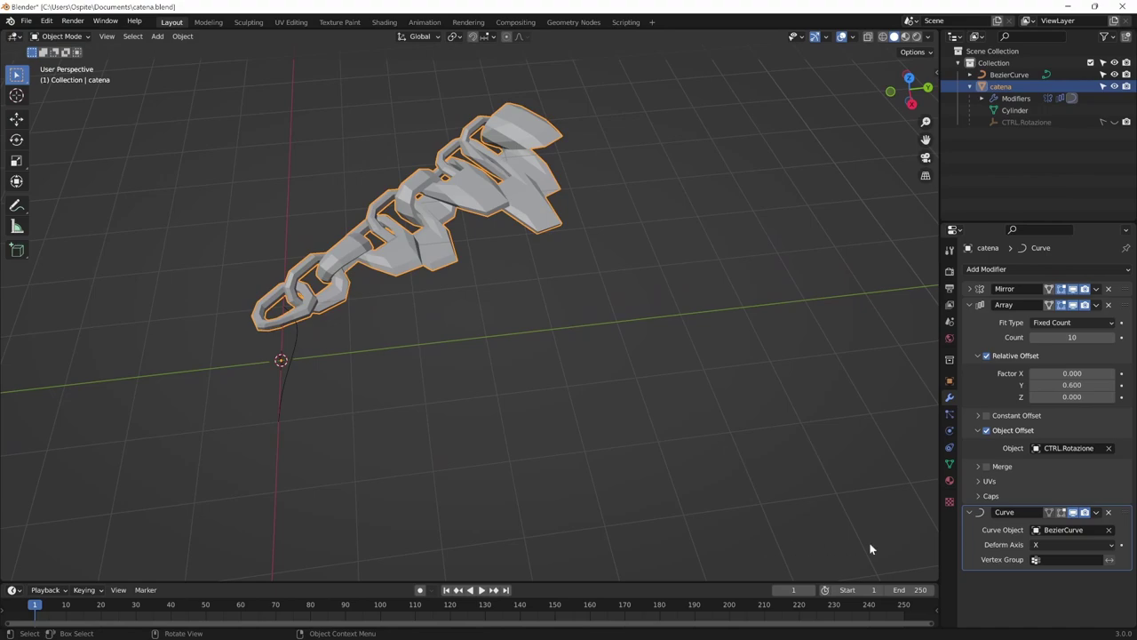
Set the Curve modifier's deform axis to Y, then select BezierCurve.
click(1074, 512)
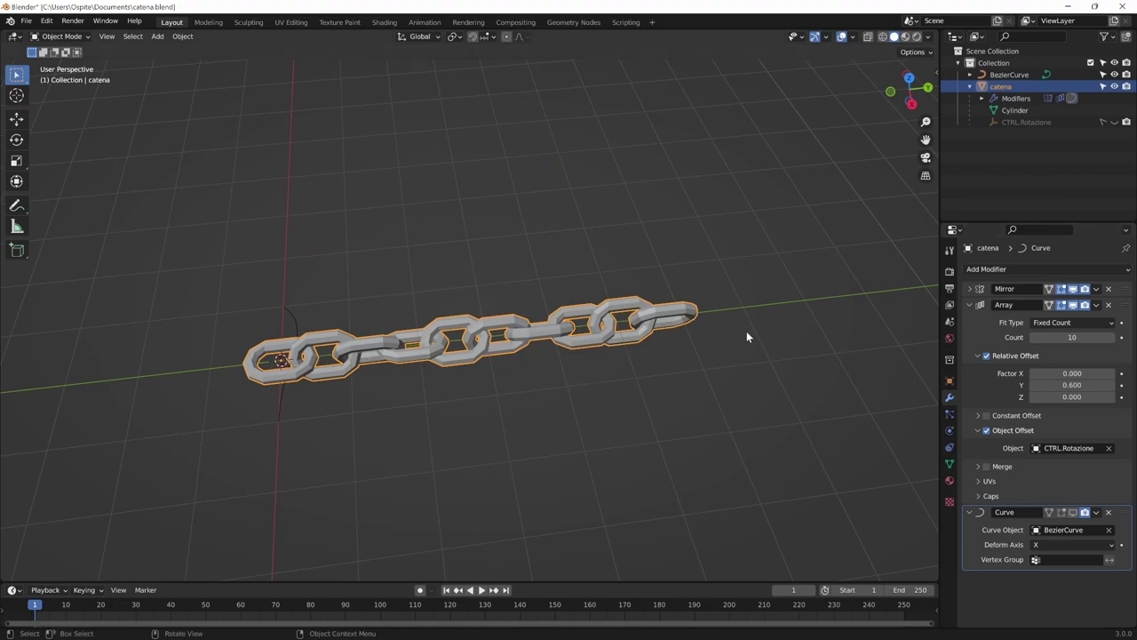
click(1073, 512)
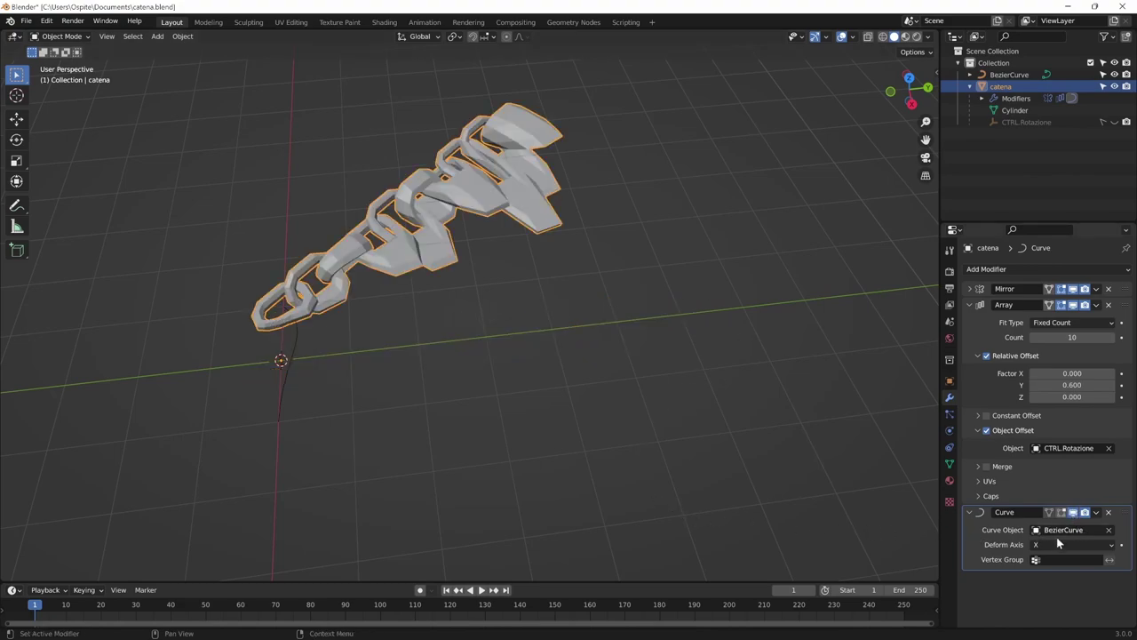
click(1057, 544)
click(1050, 518)
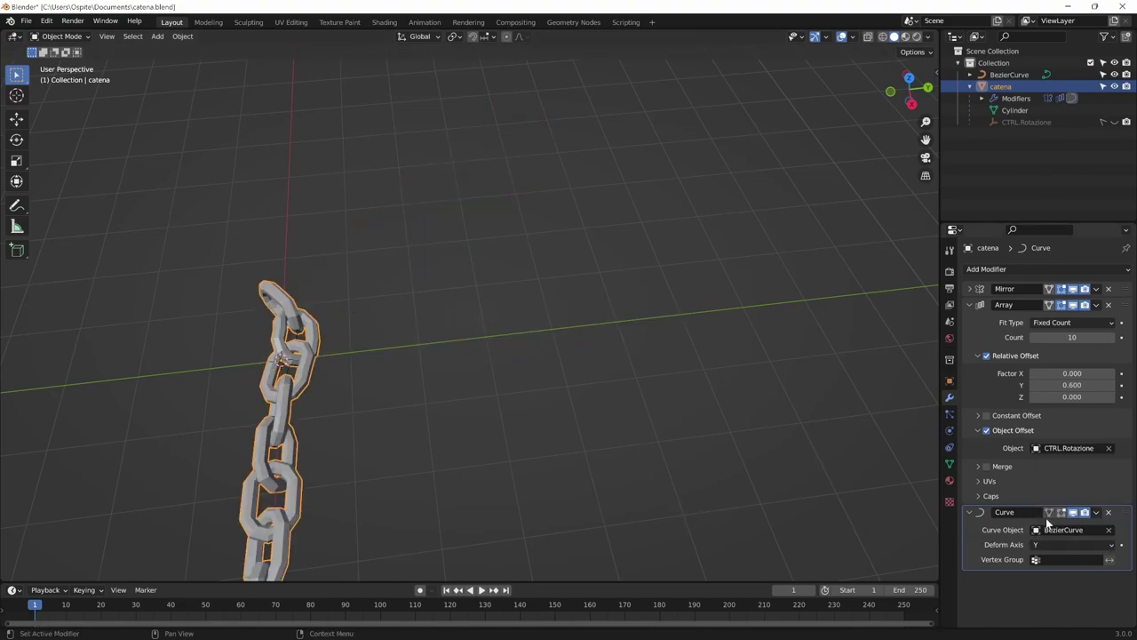
mouse_move(741, 472)
middle_down()
mouse_move(531, 458)
mouse_move(366, 398)
middle_up()
mouse_move(446, 323)
middle_down()
mouse_move(538, 386)
mouse_move(443, 326)
middle_up()
mouse_move(609, 204)
shift+middle_down()
mouse_move(445, 427)
mouse_move(490, 445)
mouse_move(629, 447)
shift+middle_up()
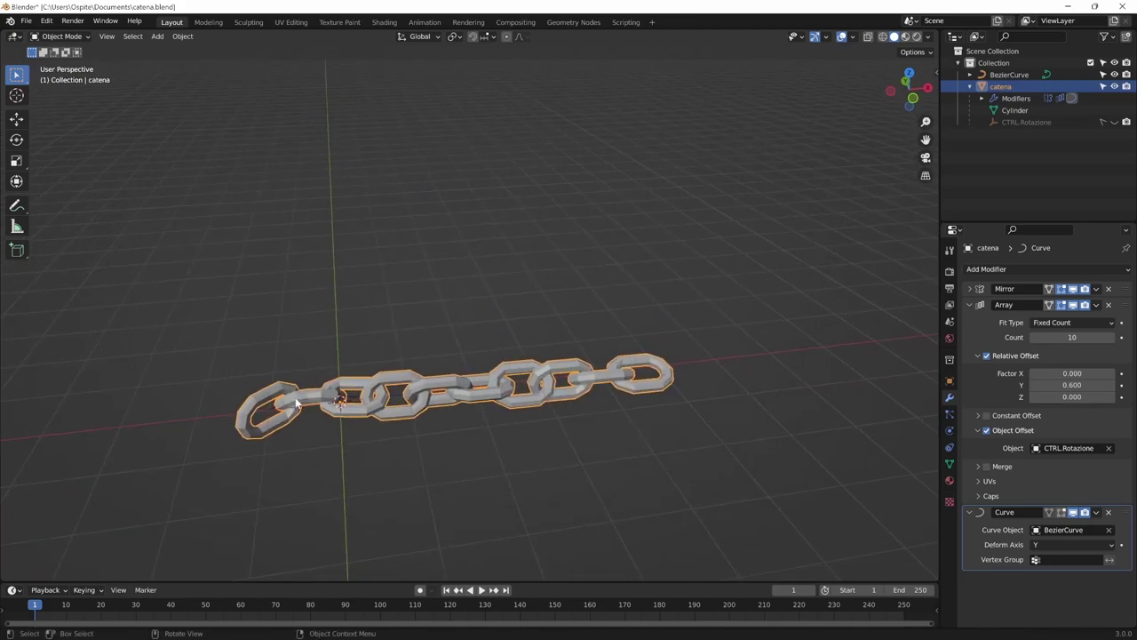
click(357, 402)
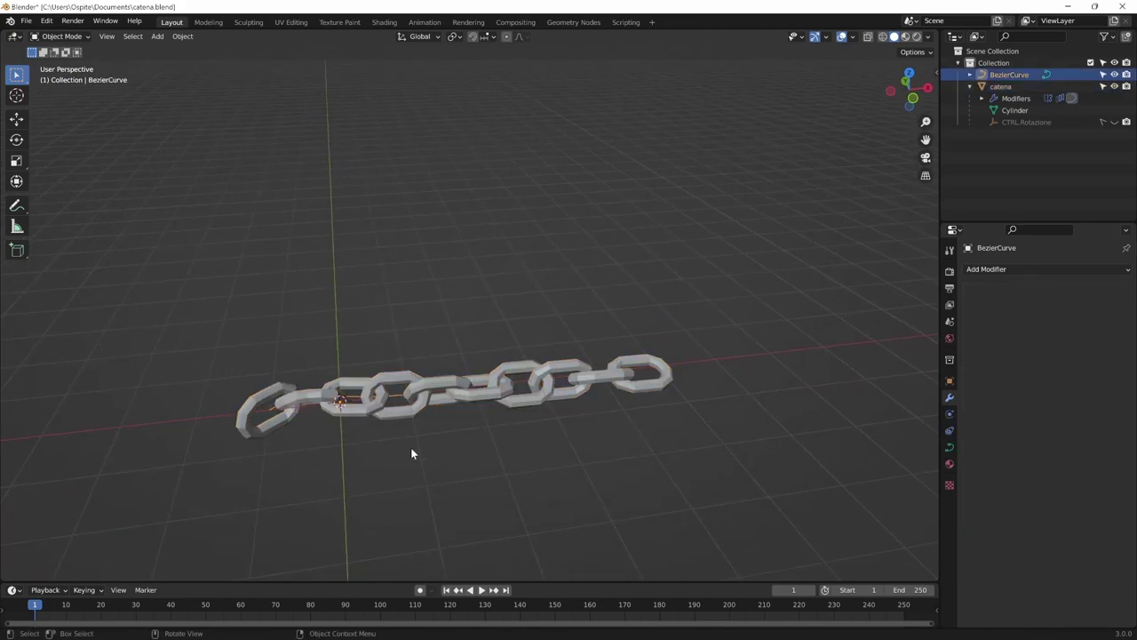
In Edit Mode with top view, move one of the curve's end control points.
key(Tab)
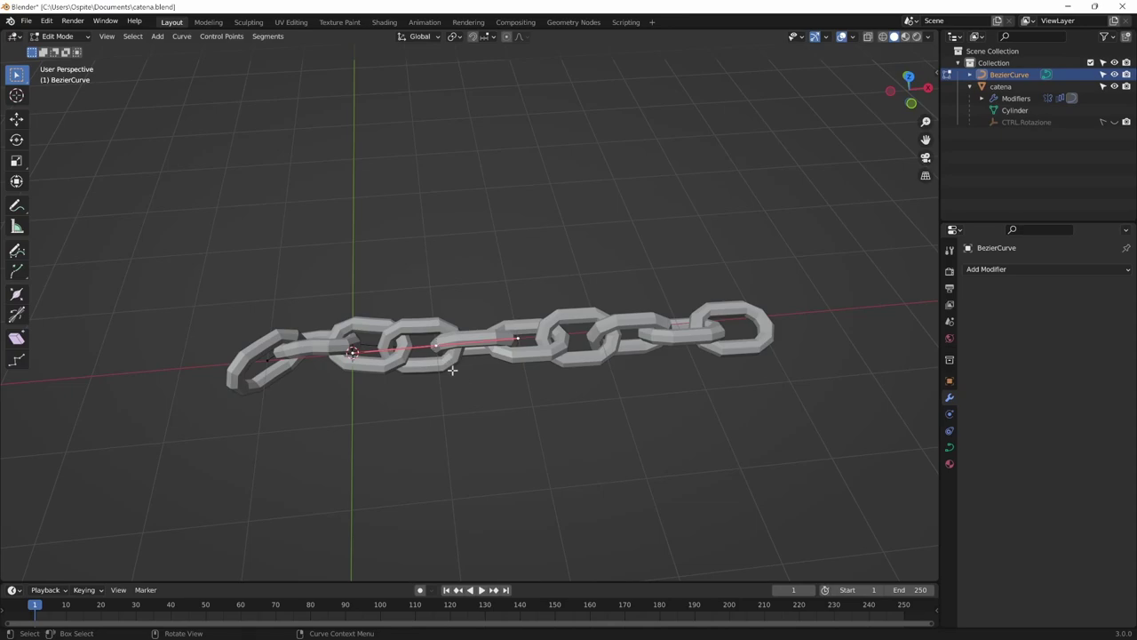
key(KP_7)
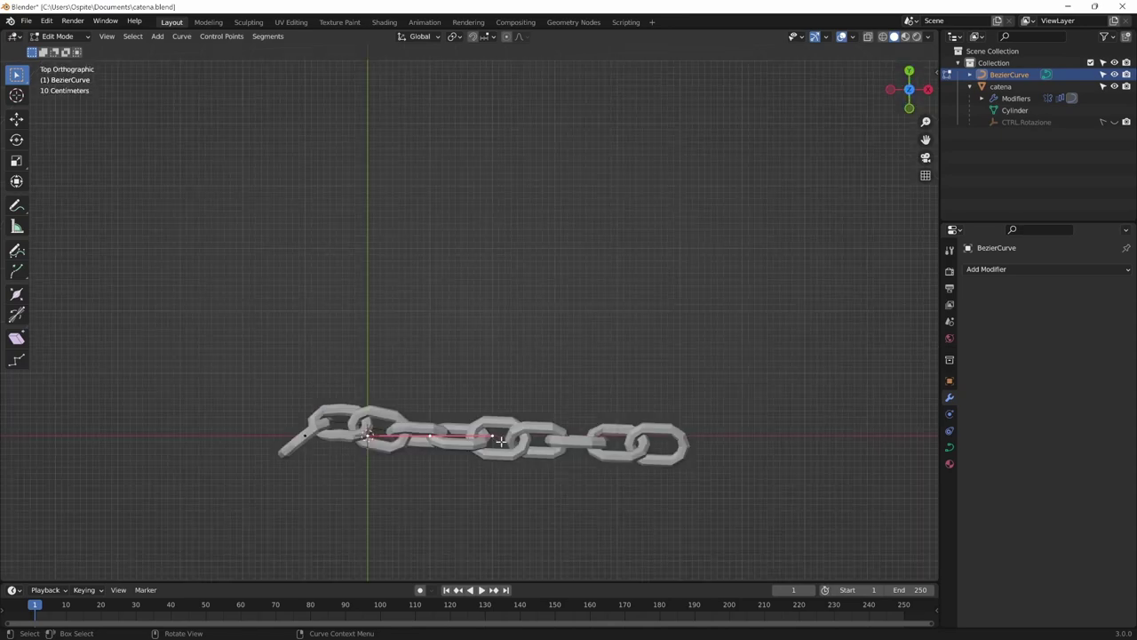
shift+middle_drag(529, 456, 479, 335)
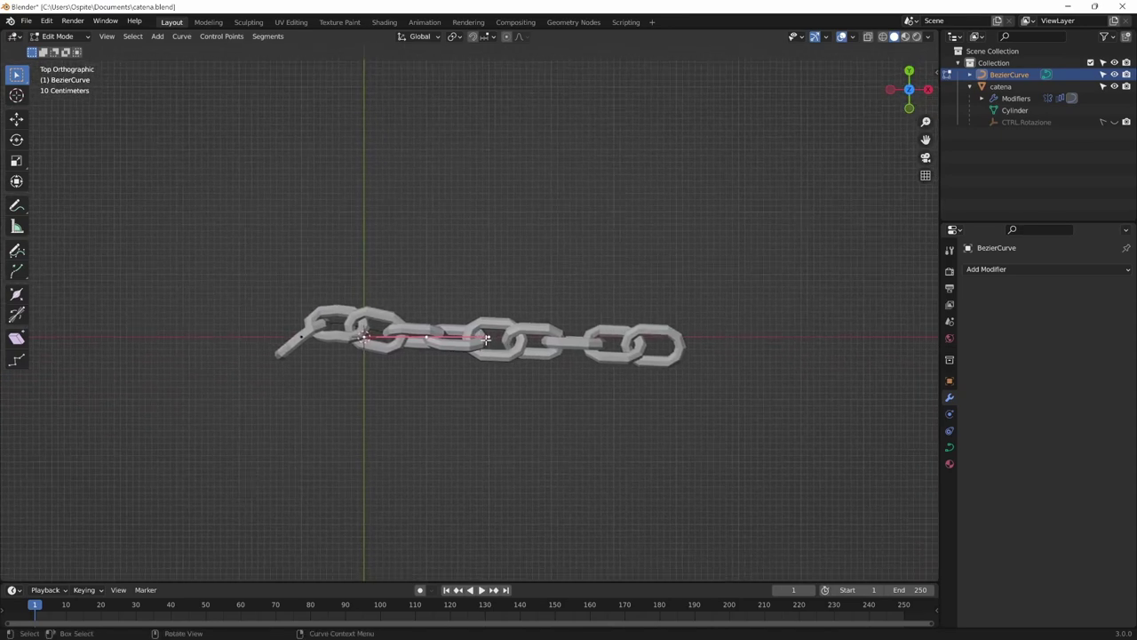
key(g)
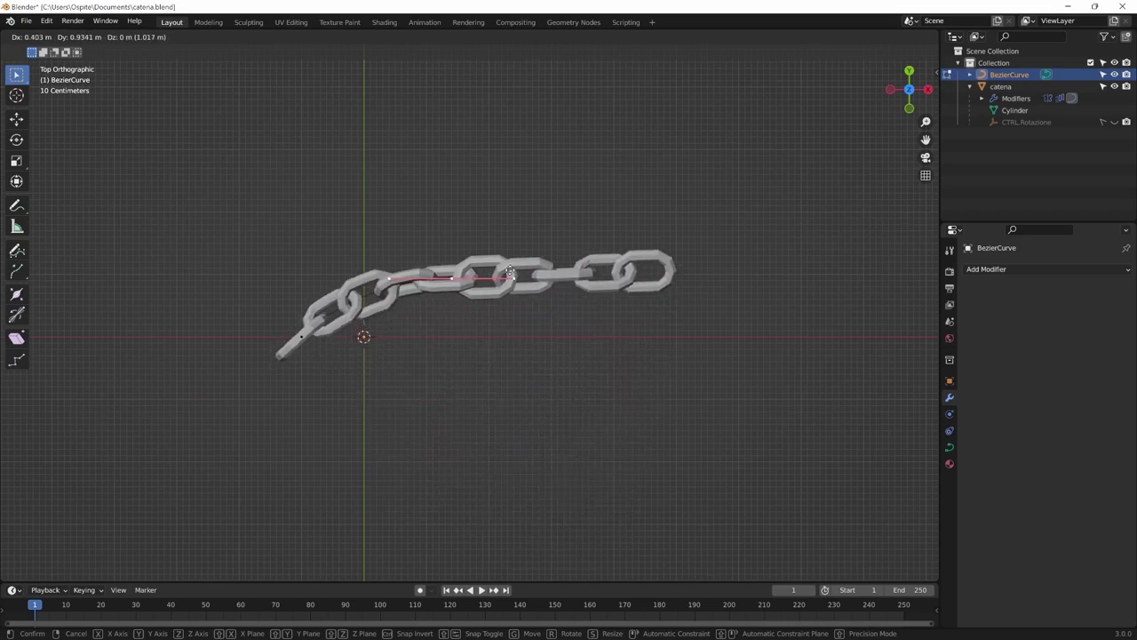
click(350, 452)
mouse_move(350, 453)
middle_down()
mouse_move(594, 421)
mouse_move(505, 394)
mouse_move(556, 432)
mouse_move(584, 424)
mouse_move(575, 439)
mouse_move(551, 434)
middle_up()
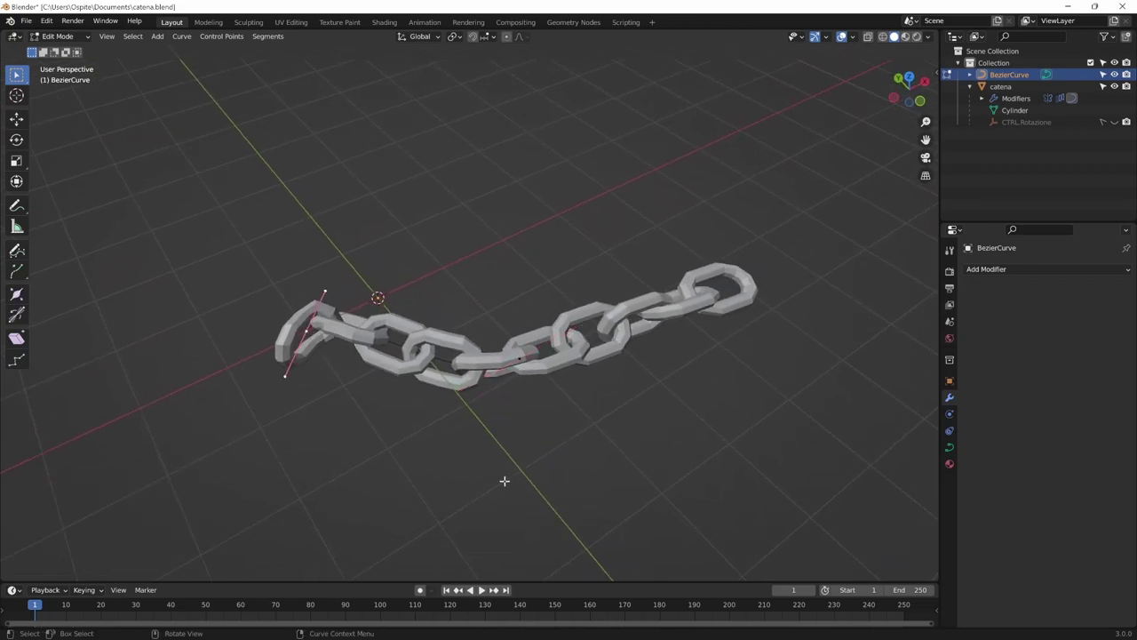
Reposition and rotate the curve's other end point, then return to Object Mode.
key(KP_7)
key(g)
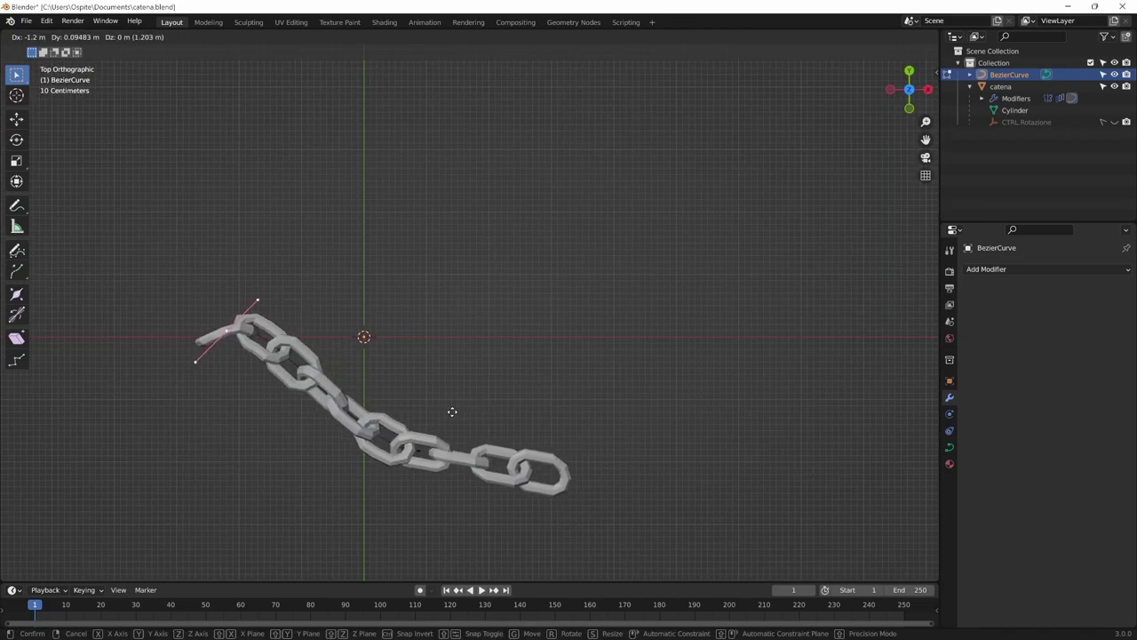
click(495, 409)
middle_drag(495, 408, 540, 312)
key(g)
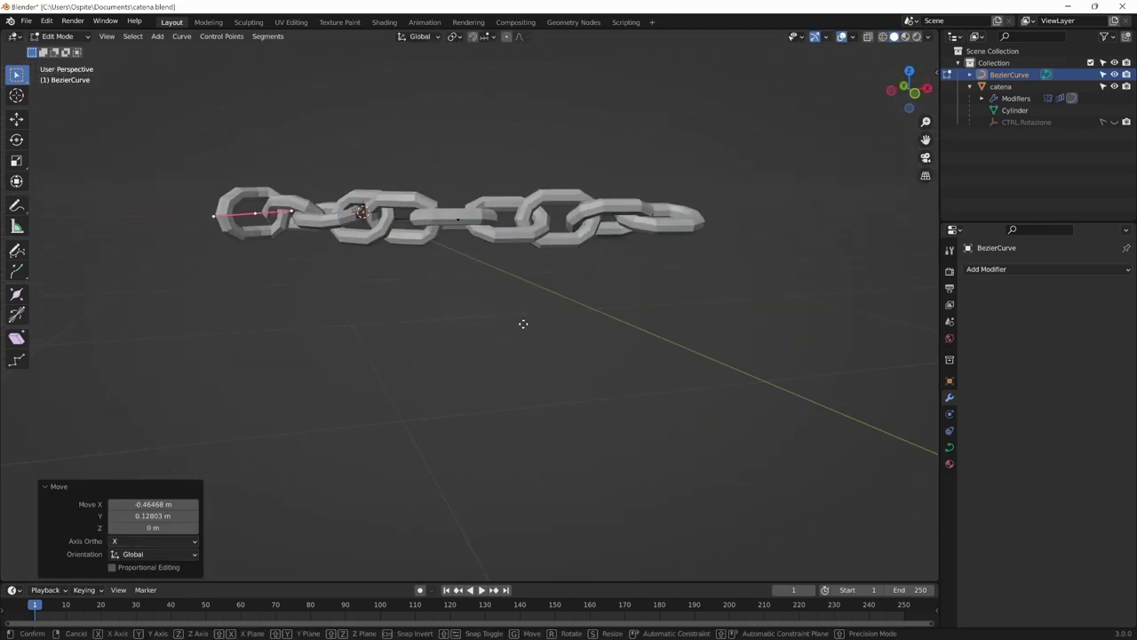
click(551, 414)
mouse_move(550, 414)
middle_down()
mouse_move(534, 409)
mouse_move(535, 438)
middle_up()
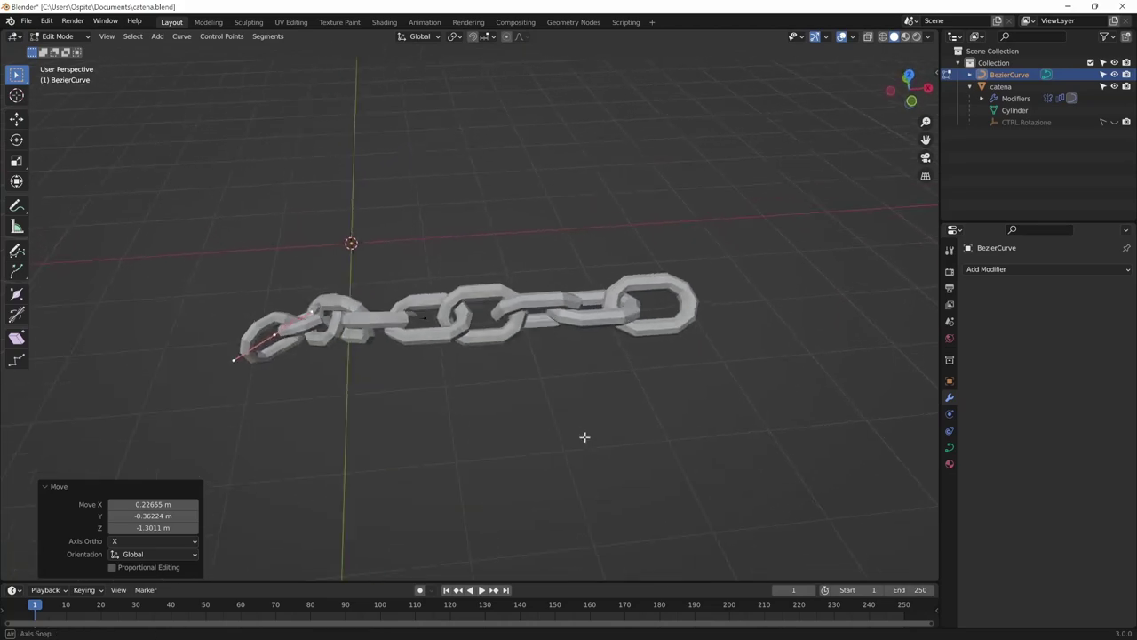
key(r)
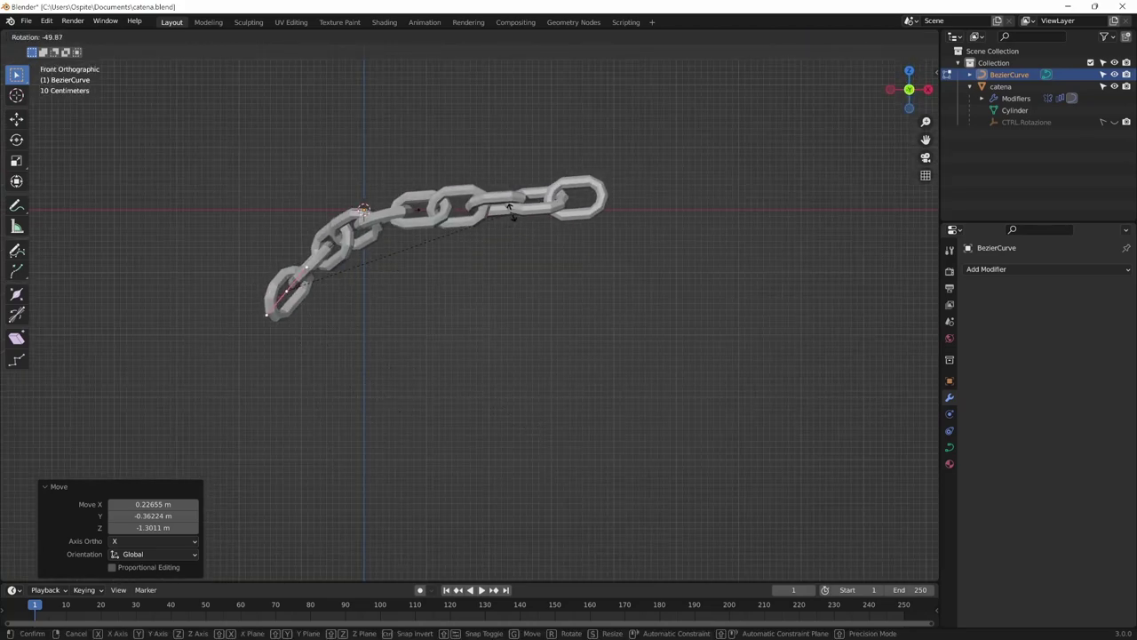
click(509, 211)
mouse_move(509, 210)
middle_down()
mouse_move(621, 406)
mouse_move(520, 452)
middle_up()
key(Tab)
Select catena and set its Array count to 10 links.
click(524, 337)
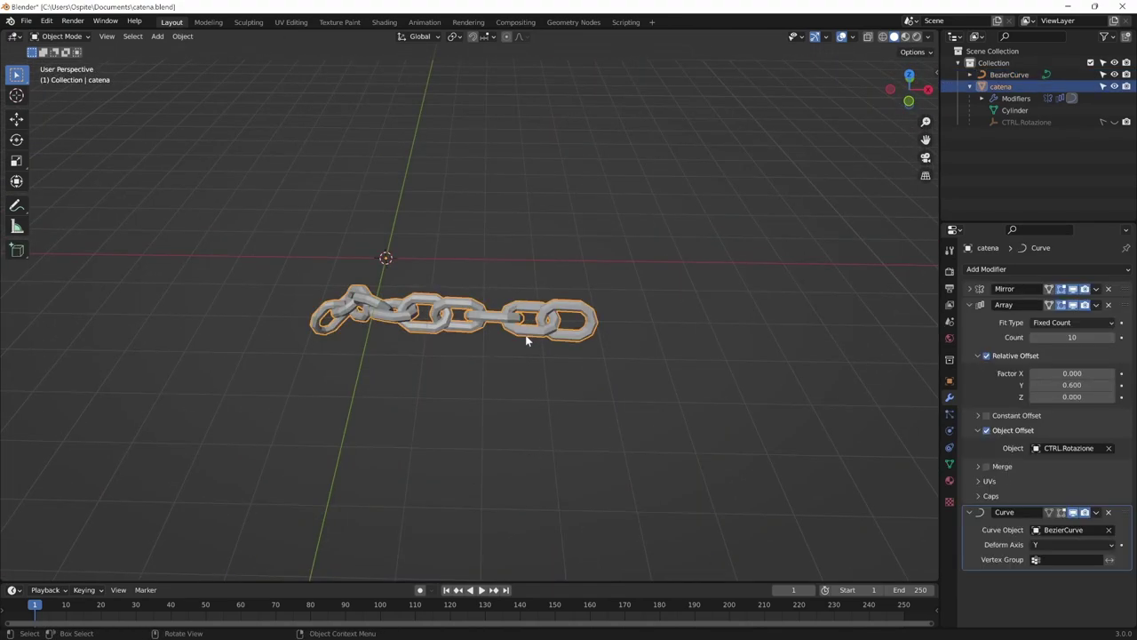
middle_drag(503, 406, 875, 344)
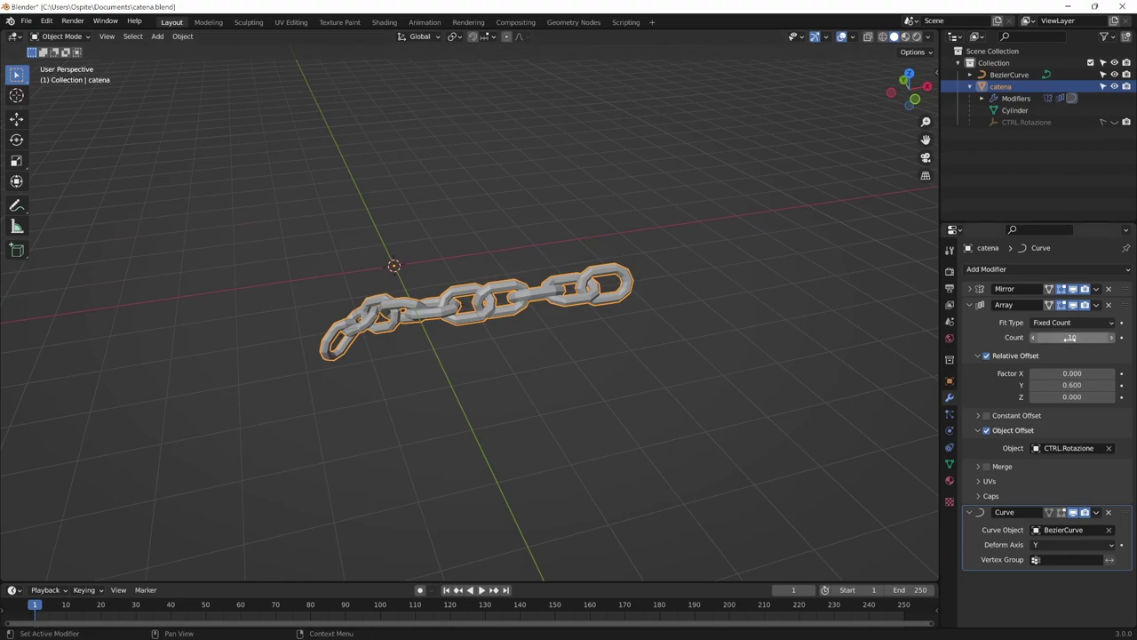
text(2)
key(Return)
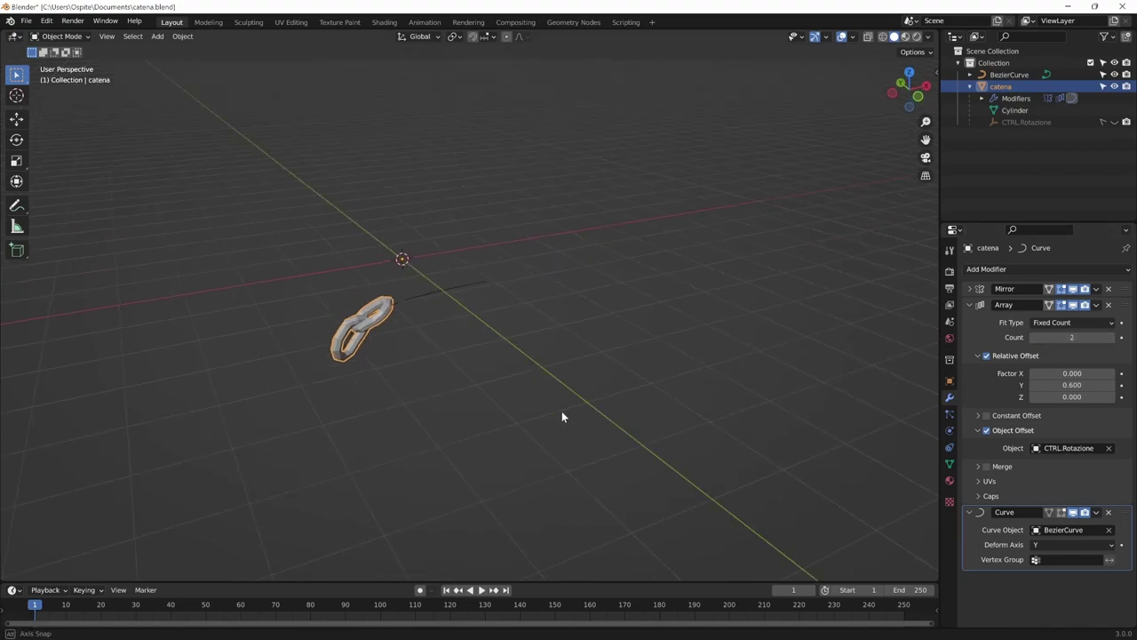
middle_drag(562, 410, 466, 357)
text(10)
key(Return)
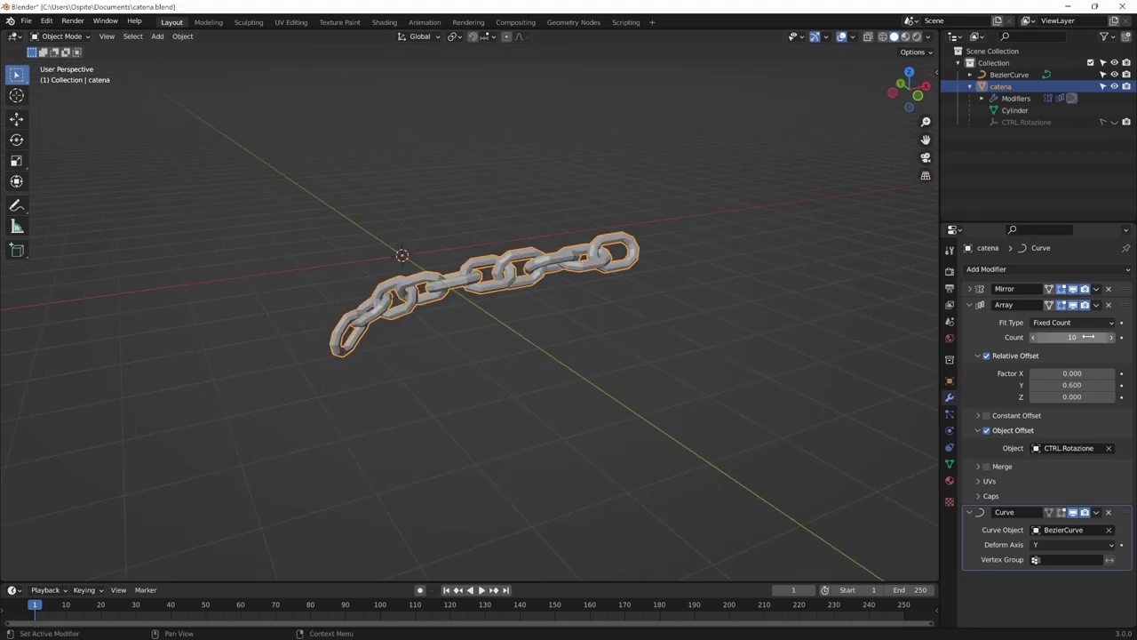
mouse_move(772, 338)
middle_down()
mouse_move(726, 391)
mouse_move(728, 438)
middle_up()
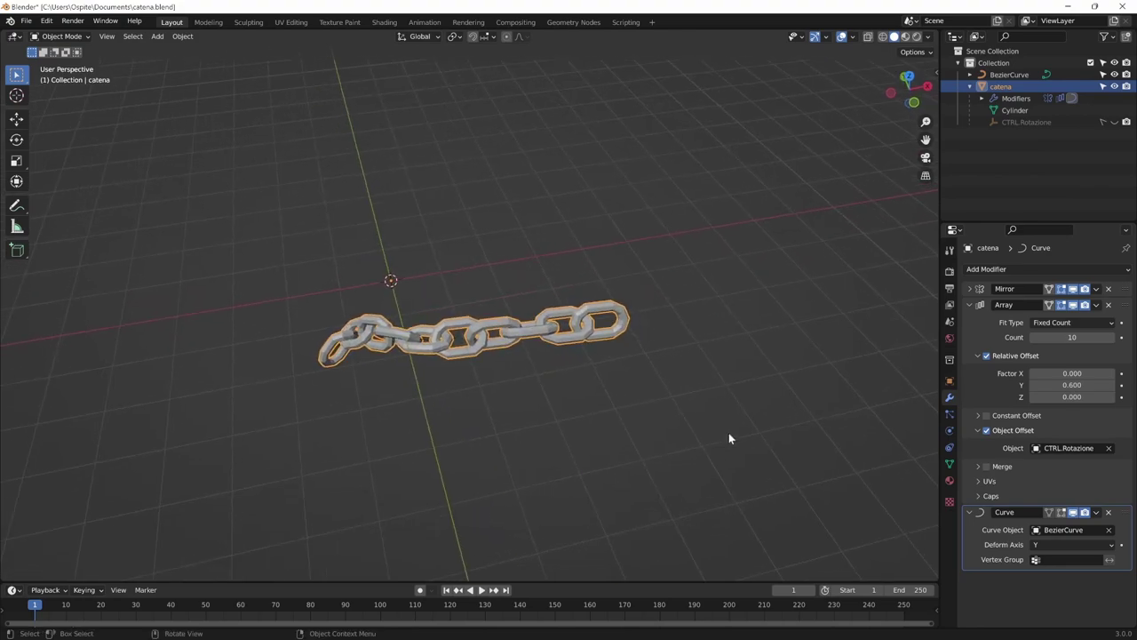
Set the array's Fit Type to Fit Curve with BezierCurve, then put BezierCurve into Edit Mode.
click(1069, 325)
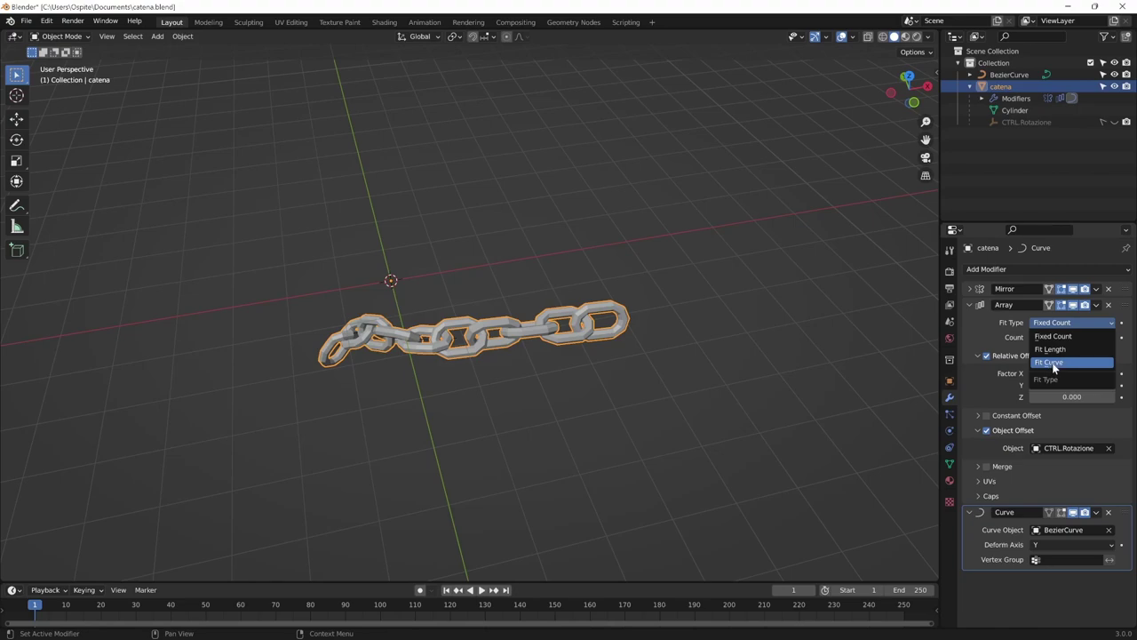
click(1054, 362)
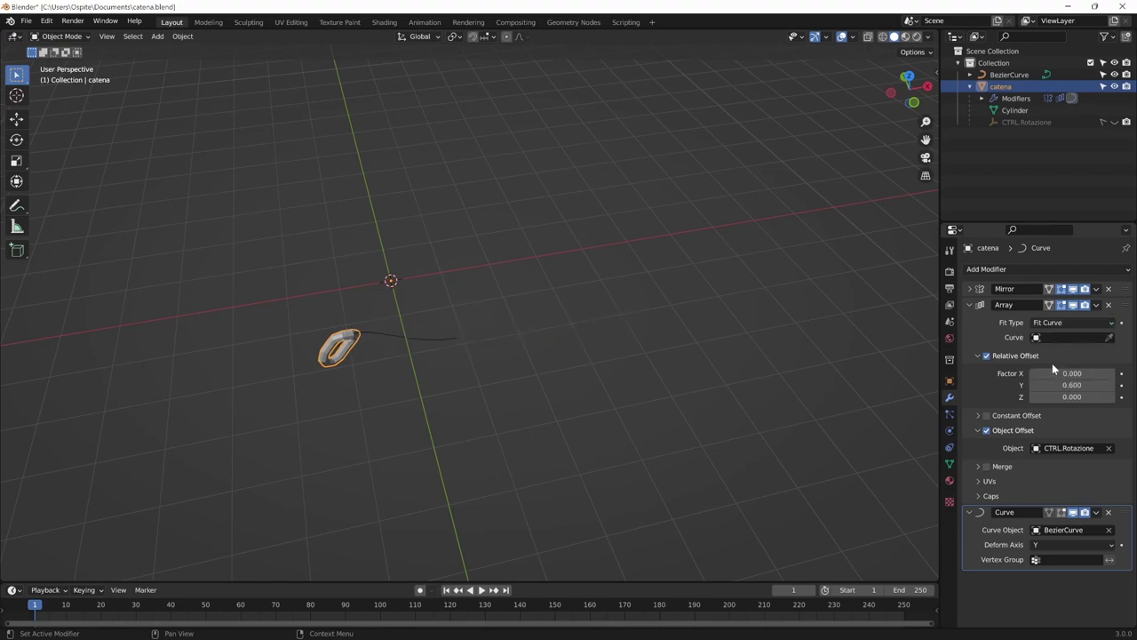
click(1109, 340)
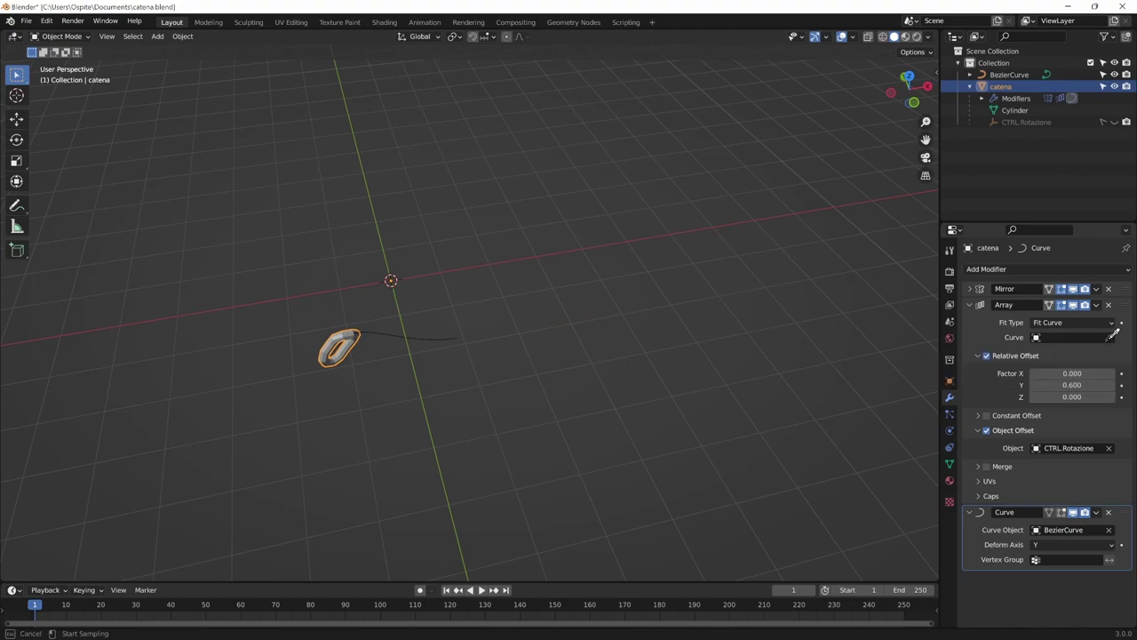
click(437, 337)
mouse_move(407, 380)
middle_down()
mouse_move(533, 393)
mouse_move(444, 386)
mouse_move(503, 469)
middle_up()
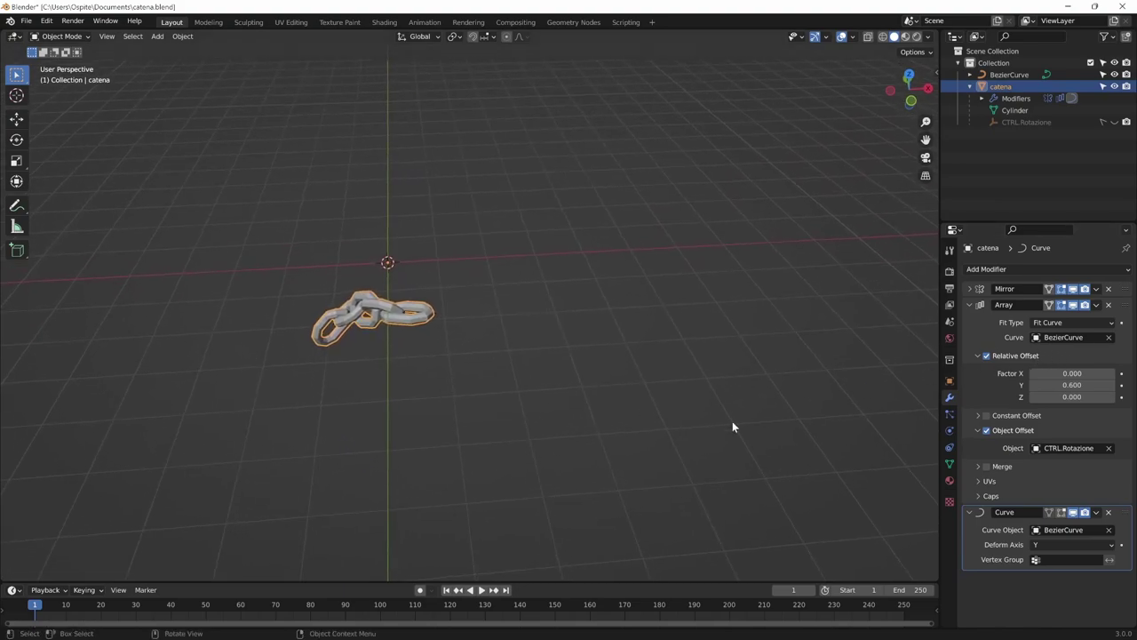
click(435, 317)
mouse_move(435, 317)
middle_down()
mouse_move(511, 401)
mouse_move(517, 381)
mouse_move(464, 414)
mouse_move(421, 386)
middle_up()
key(Tab)
Drag BezierCurve's end point further out to lengthen the chain, then return to Object Mode.
key(g)
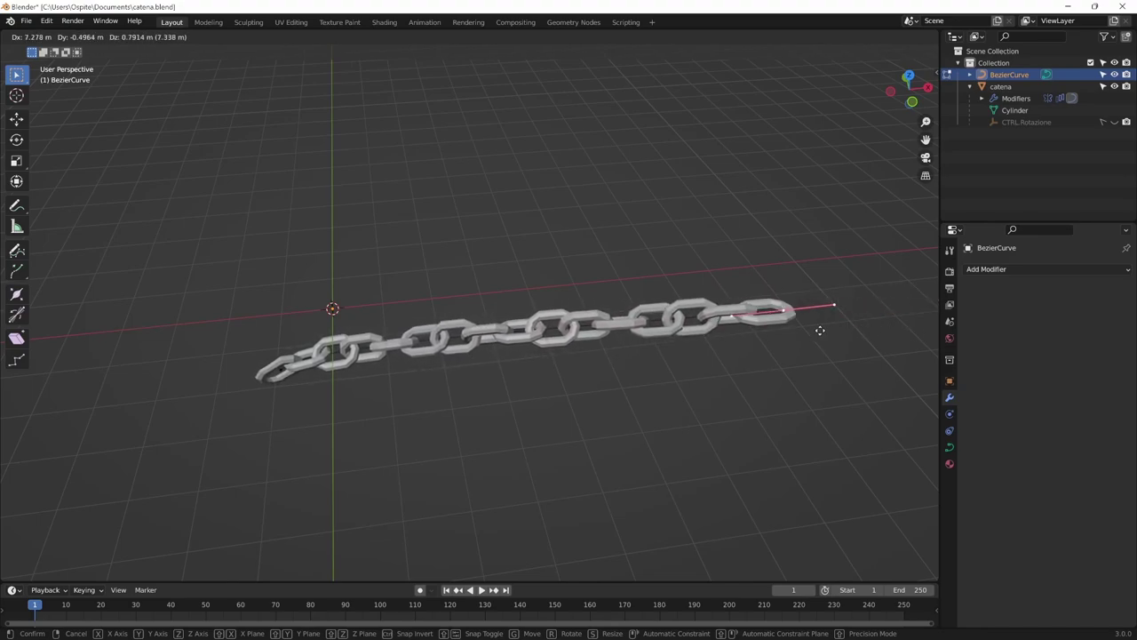
click(616, 257)
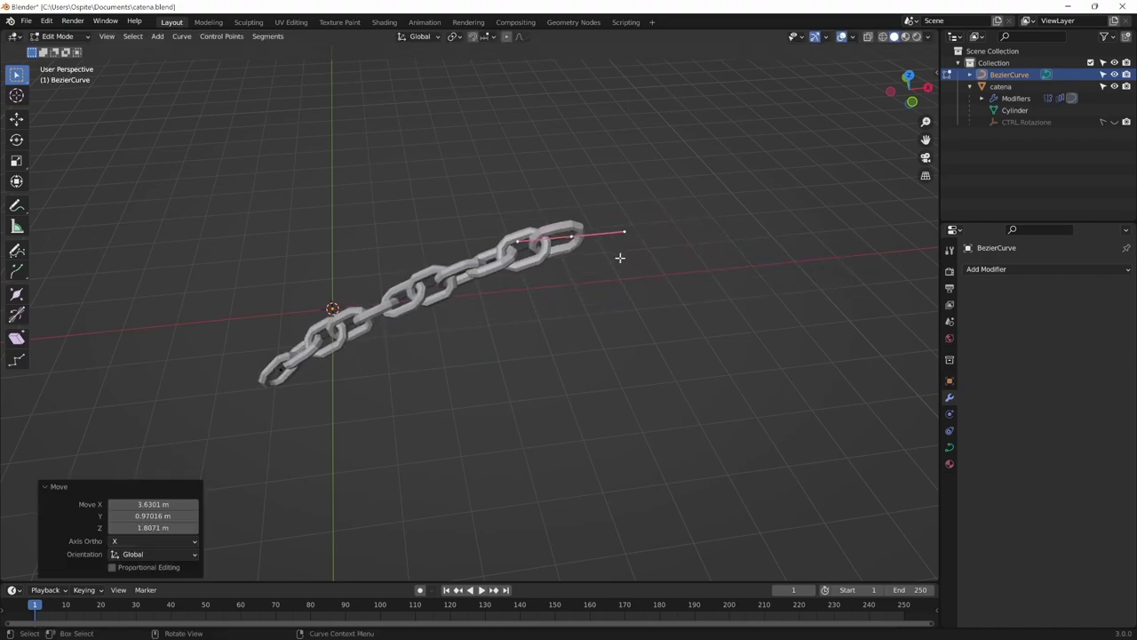
mouse_move(617, 256)
middle_down()
mouse_move(725, 359)
mouse_move(619, 271)
mouse_move(624, 409)
mouse_move(716, 426)
middle_up()
key(Tab)
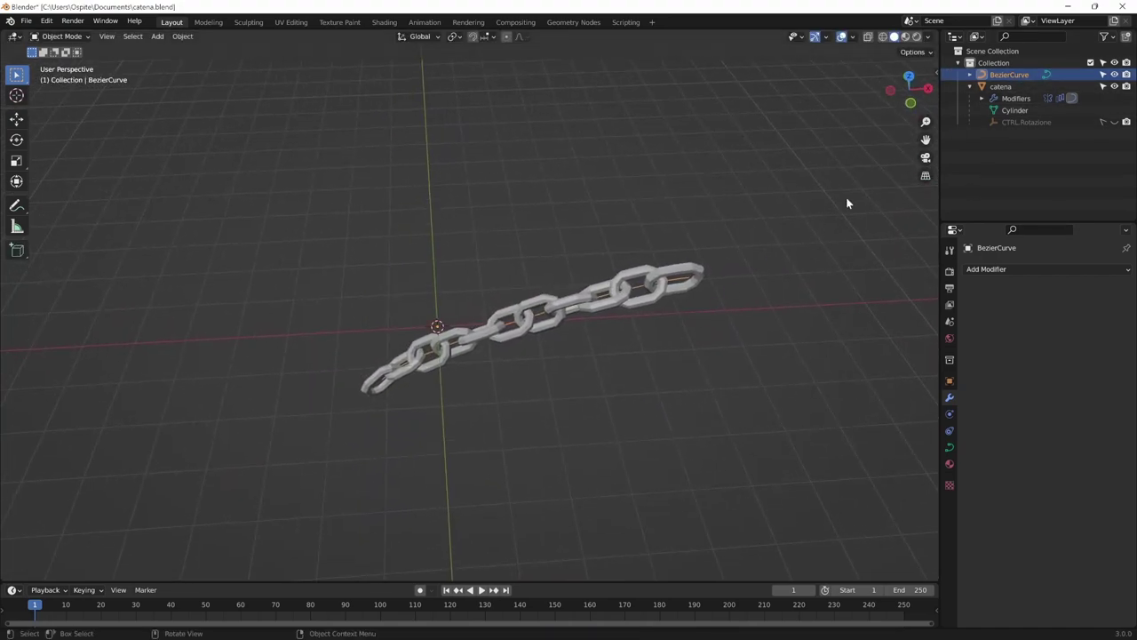
Select catena, move it, then shift it along the global Y axis.
click(1000, 87)
middle_drag(605, 392, 818, 241)
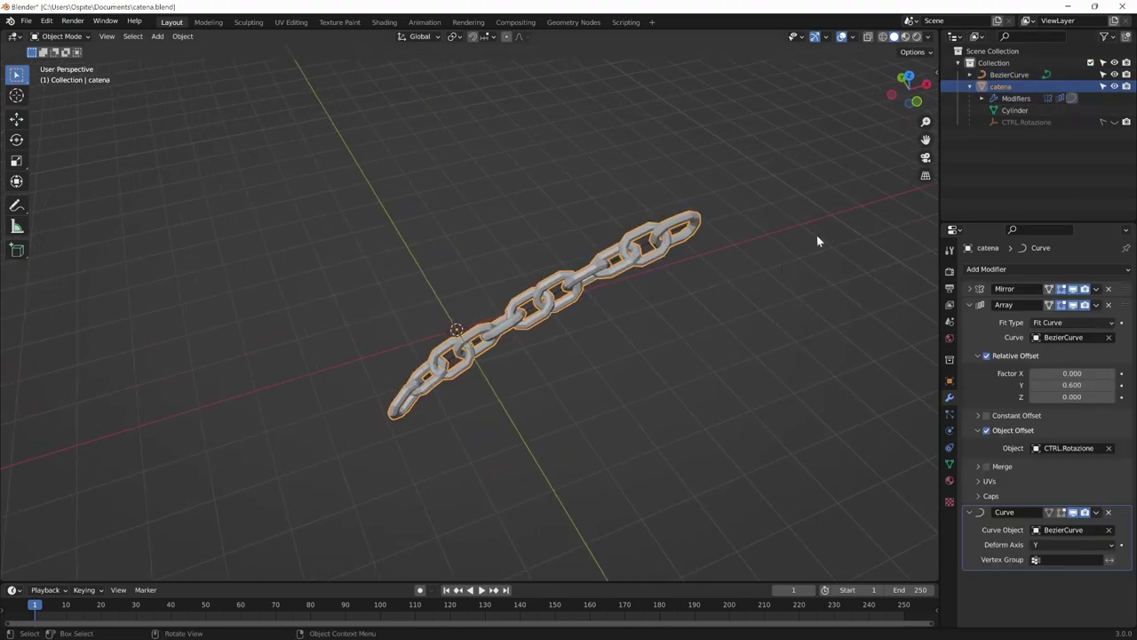
click(1015, 76)
click(1004, 87)
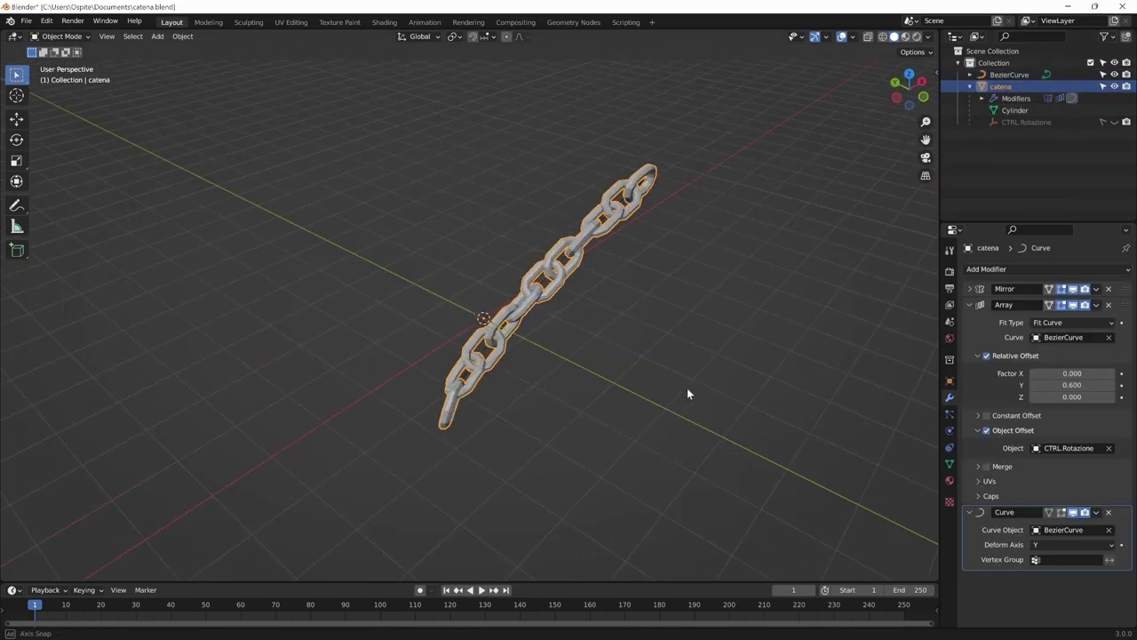
middle_drag(686, 387, 712, 386)
key(g)
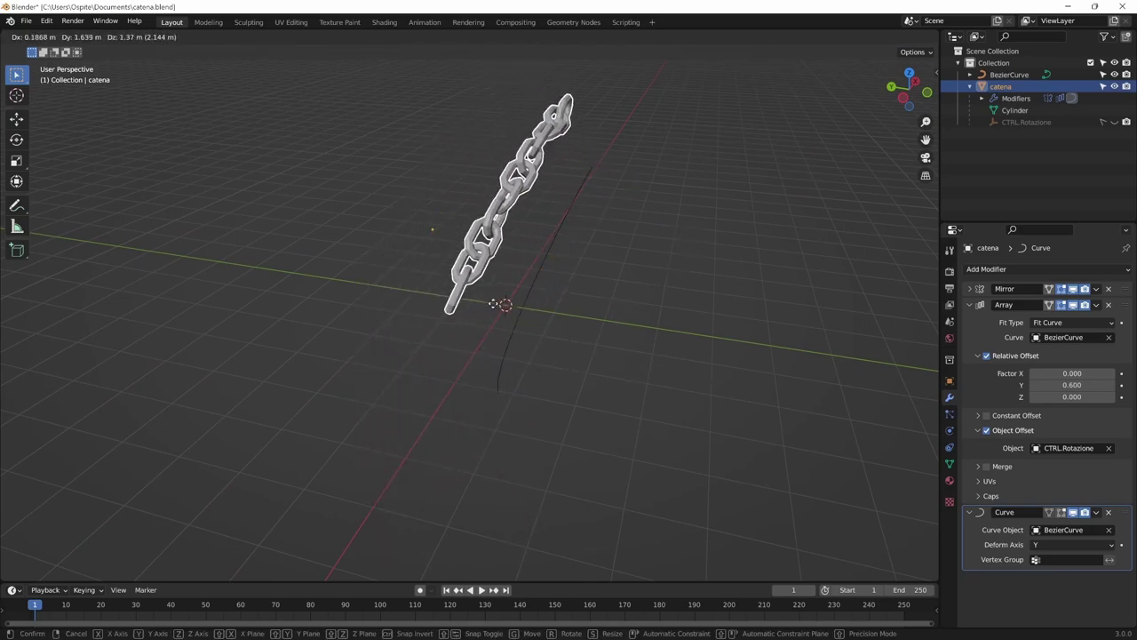
click(695, 357)
mouse_move(695, 356)
middle_down()
mouse_move(688, 388)
mouse_move(614, 430)
middle_up()
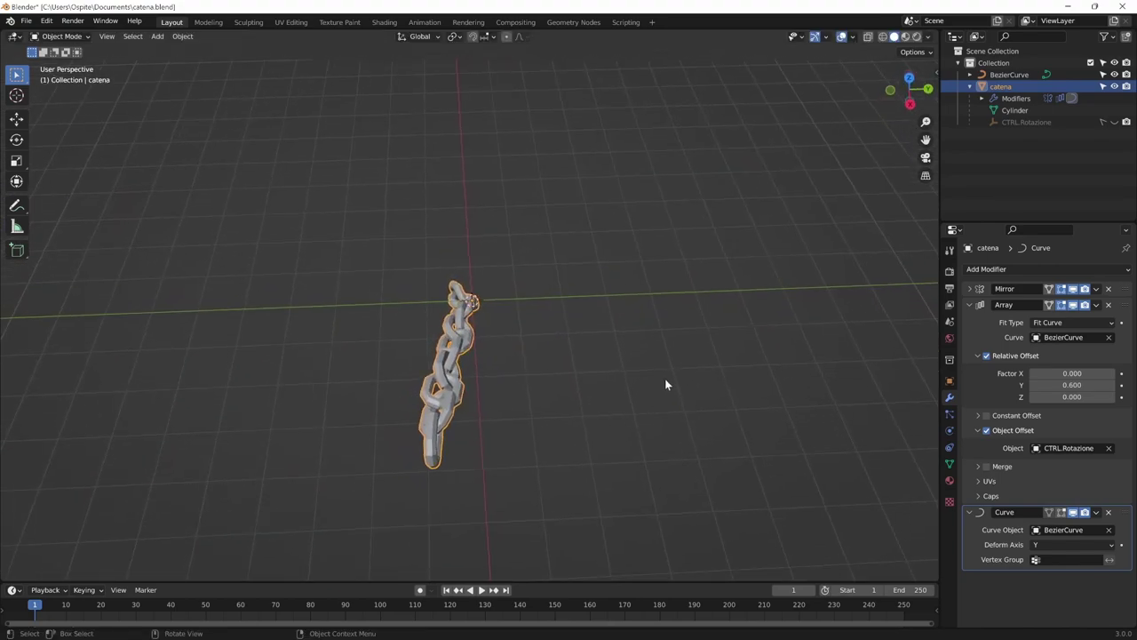
key(g)
key(y)
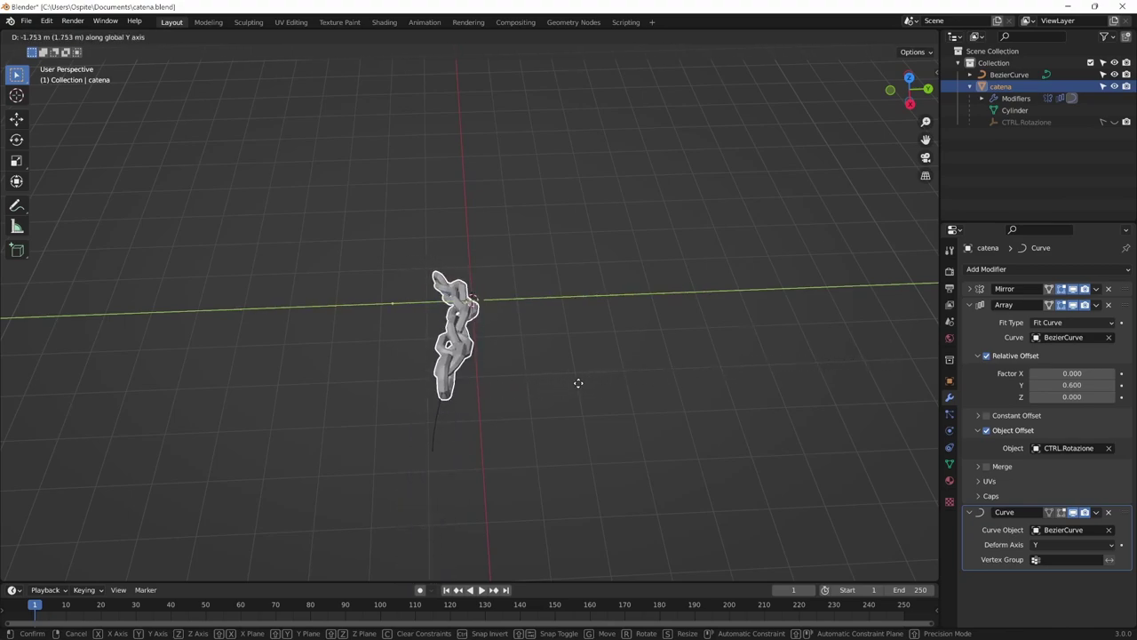
click(542, 422)
Toggle the Curve modifier off and on while repositioning catena along Y.
click(1073, 514)
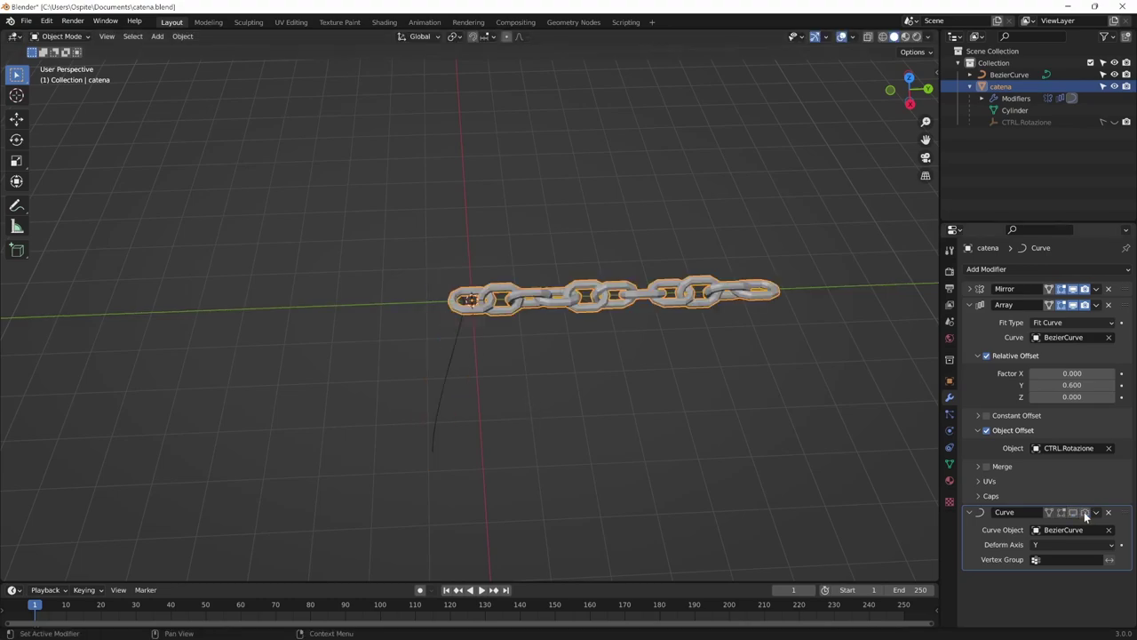
middle_drag(644, 393, 384, 324)
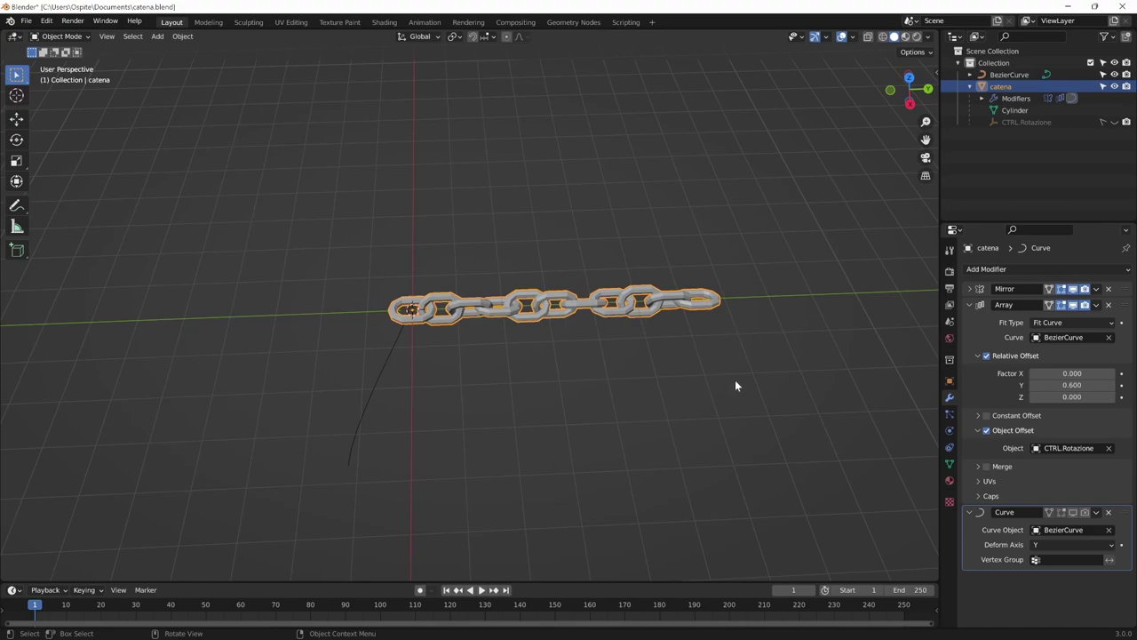
key(g)
key(y)
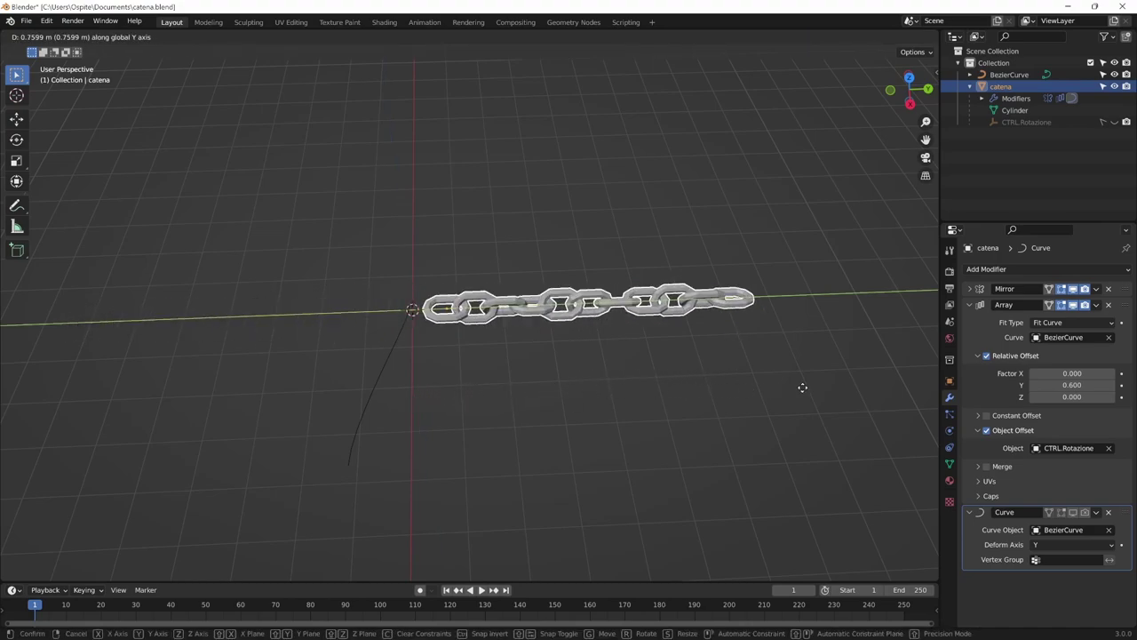
click(693, 387)
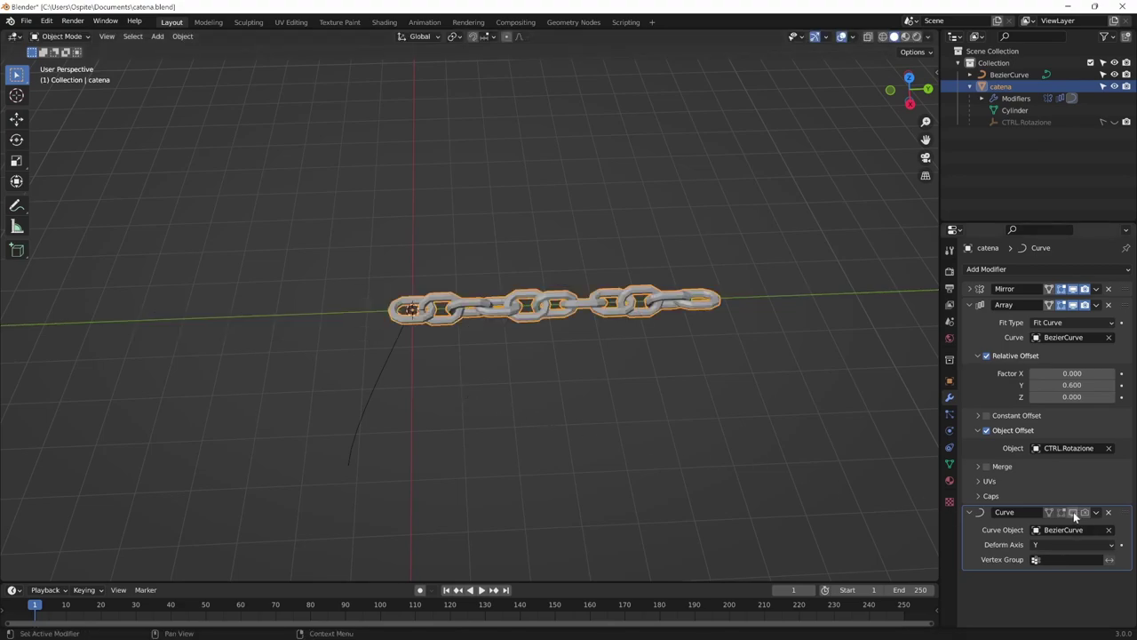
drag(1073, 513, 1085, 515)
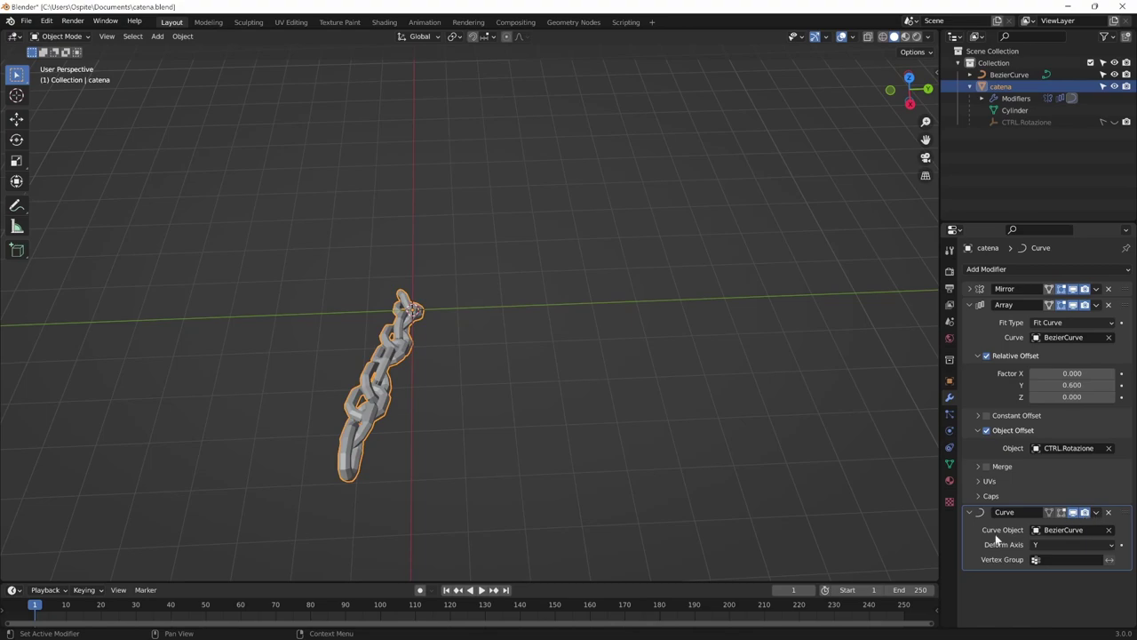
middle_drag(569, 431, 534, 424)
middle_drag(606, 402, 479, 388)
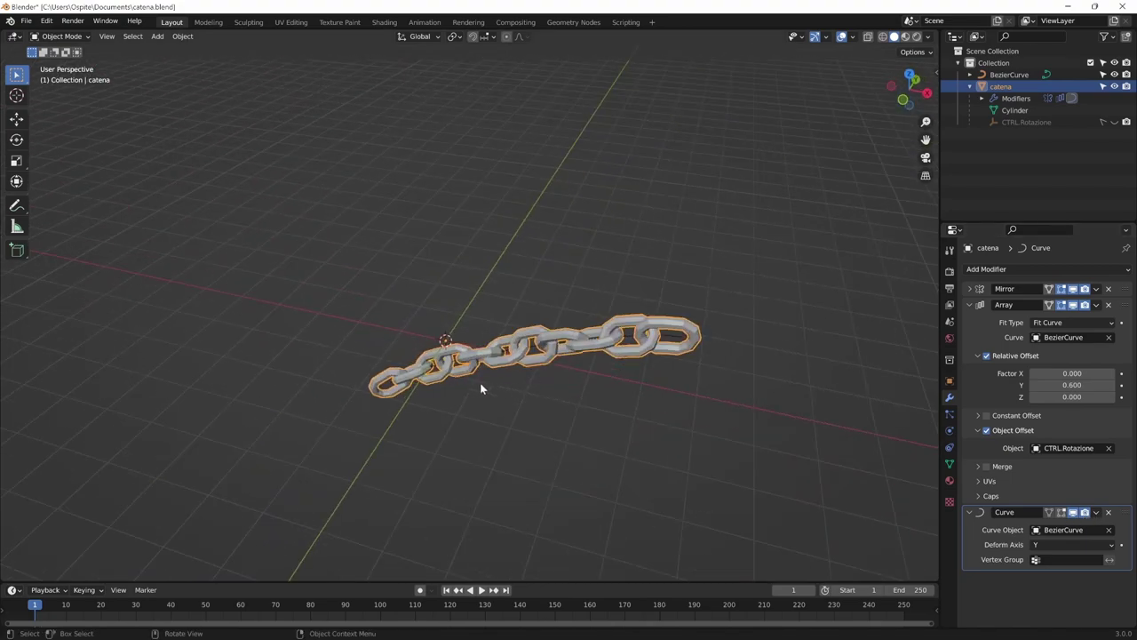
middle_drag(658, 336, 504, 374)
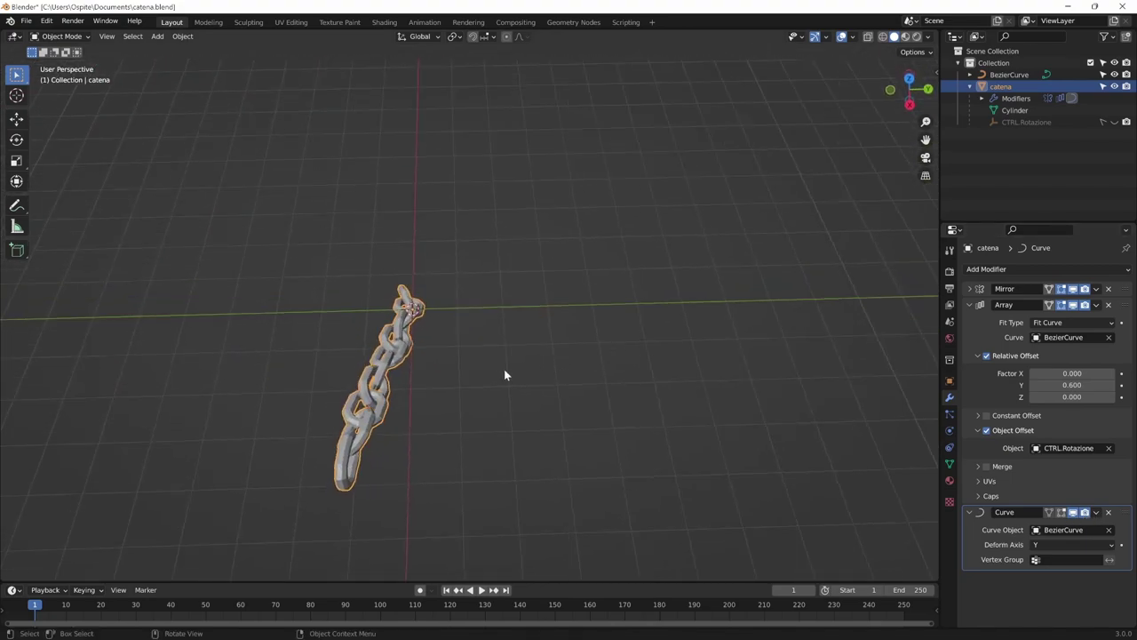
key(g)
key(y)
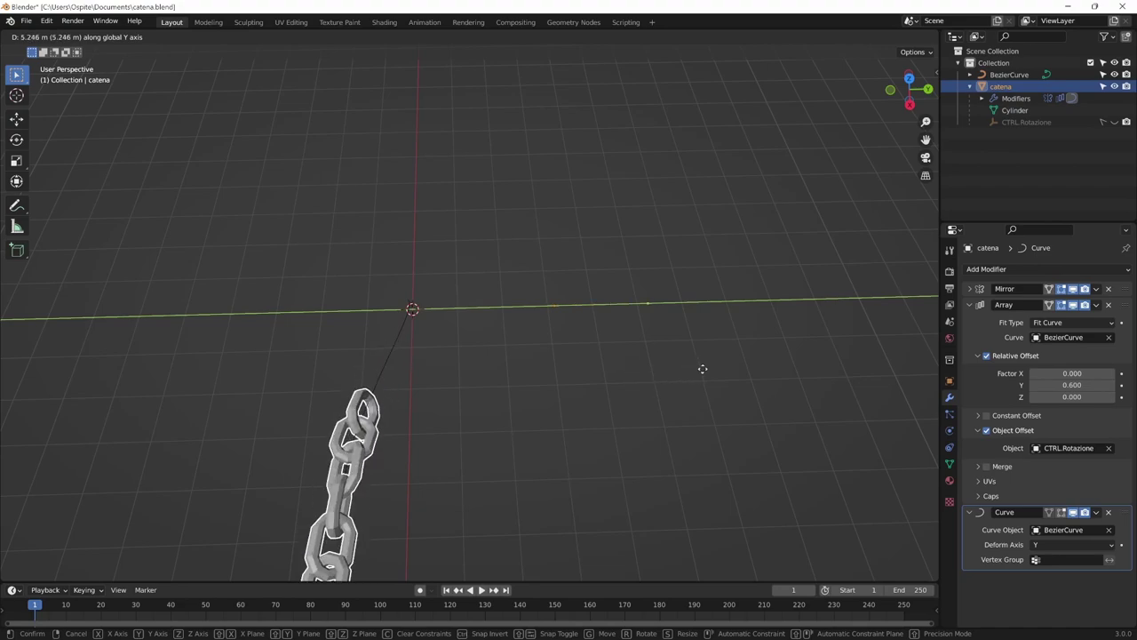
click(557, 374)
Start a Z move of catena but cancel it, then reselect BezierCurve and catena.
mouse_move(546, 406)
middle_down()
mouse_move(796, 399)
mouse_move(466, 432)
mouse_move(494, 402)
middle_up()
key(g)
key(z)
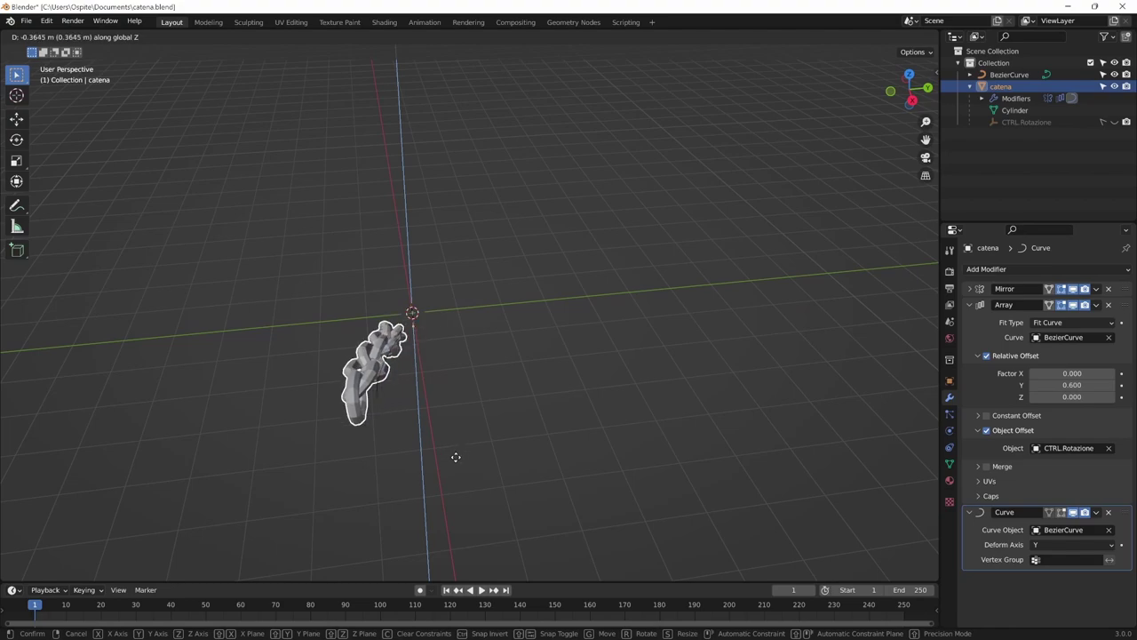
key(Escape)
mouse_move(465, 480)
middle_down()
mouse_move(584, 476)
mouse_move(522, 459)
mouse_move(526, 441)
middle_up()
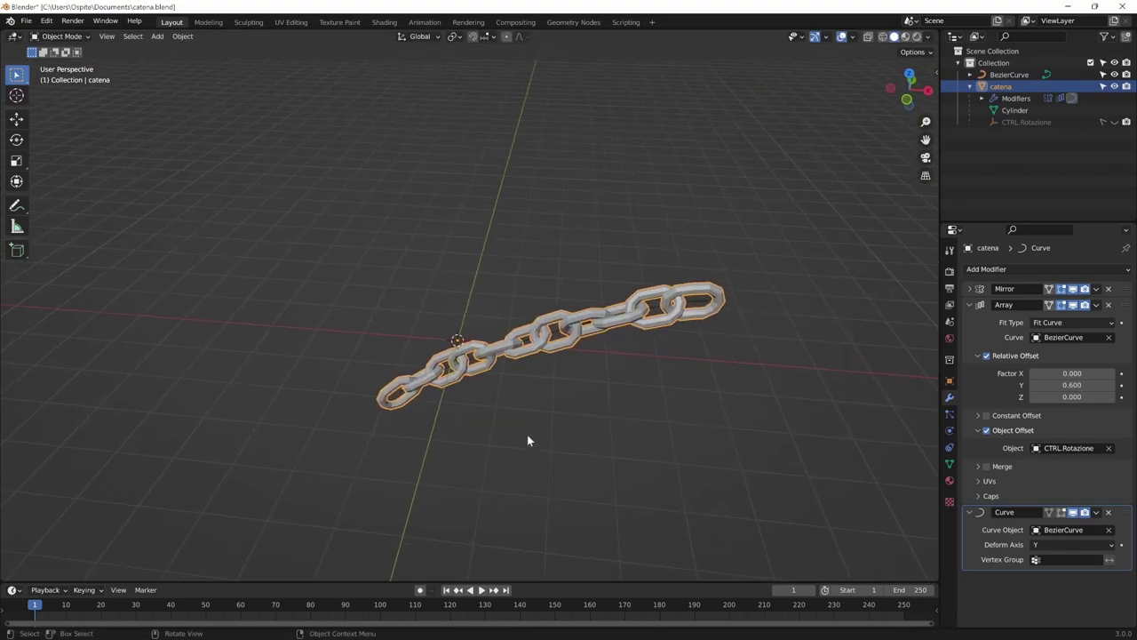
click(477, 355)
click(470, 349)
Parent CRV.catena under catena in the Outliner and select the chain.
click(1012, 74)
text(CRV.catena)
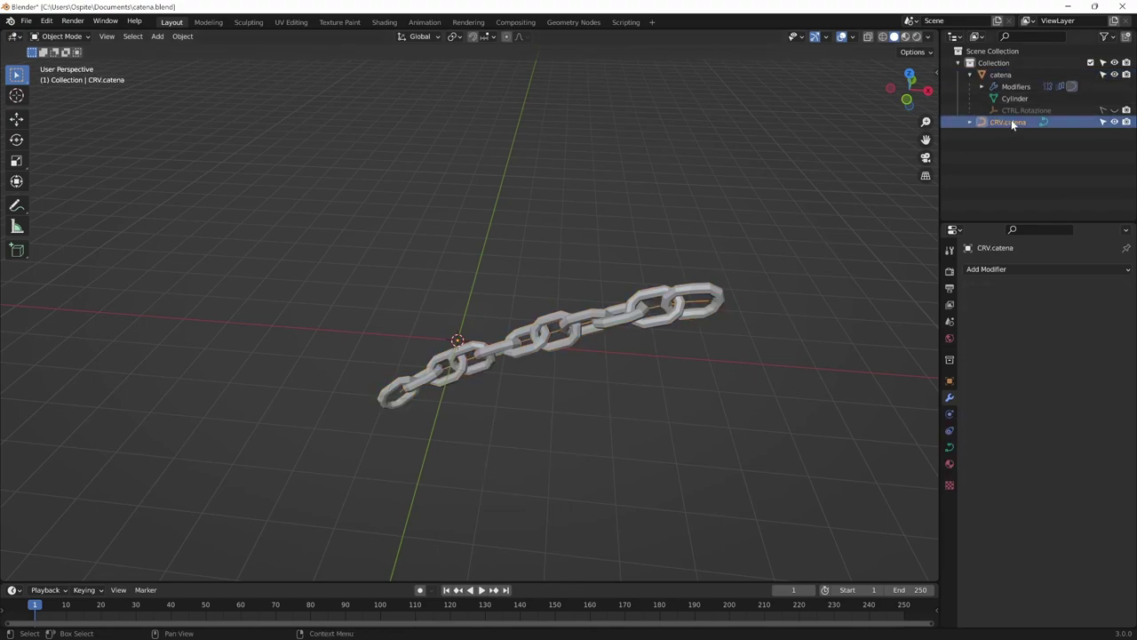
drag(1004, 75, 1005, 77)
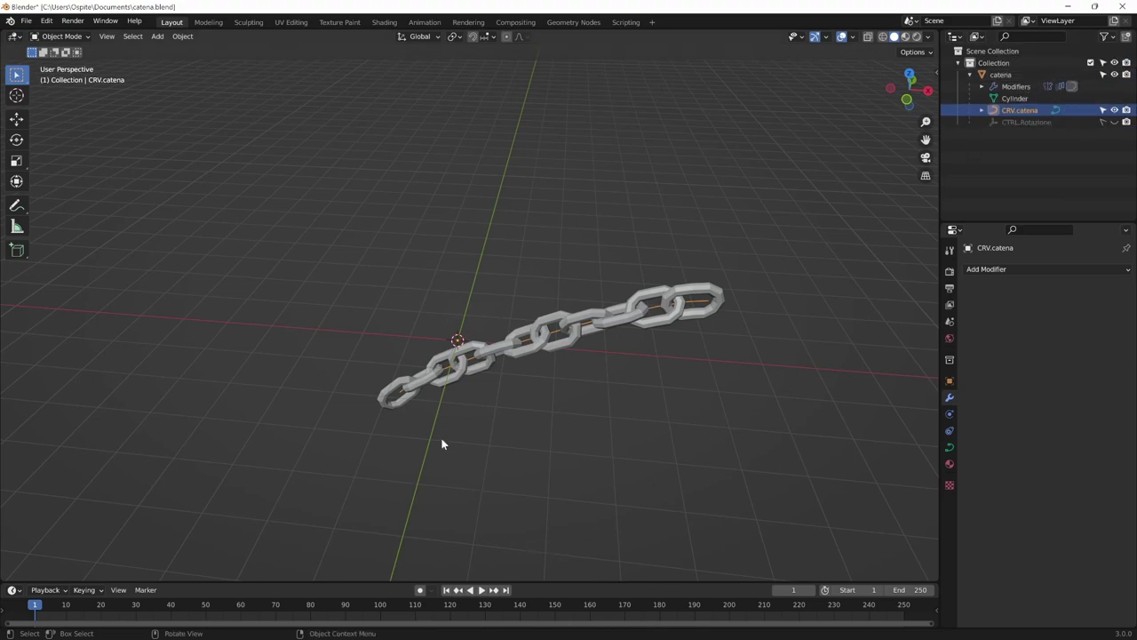
click(451, 413)
Start and cancel two moves of the chain, then make CRV.catena the active object.
key(g)
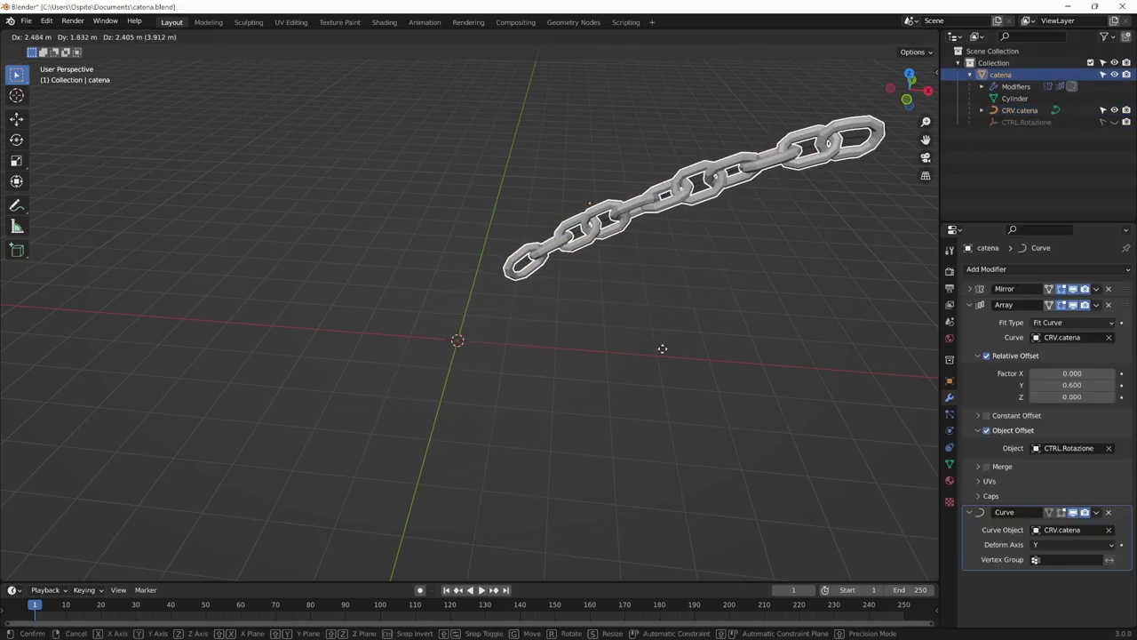
key(Escape)
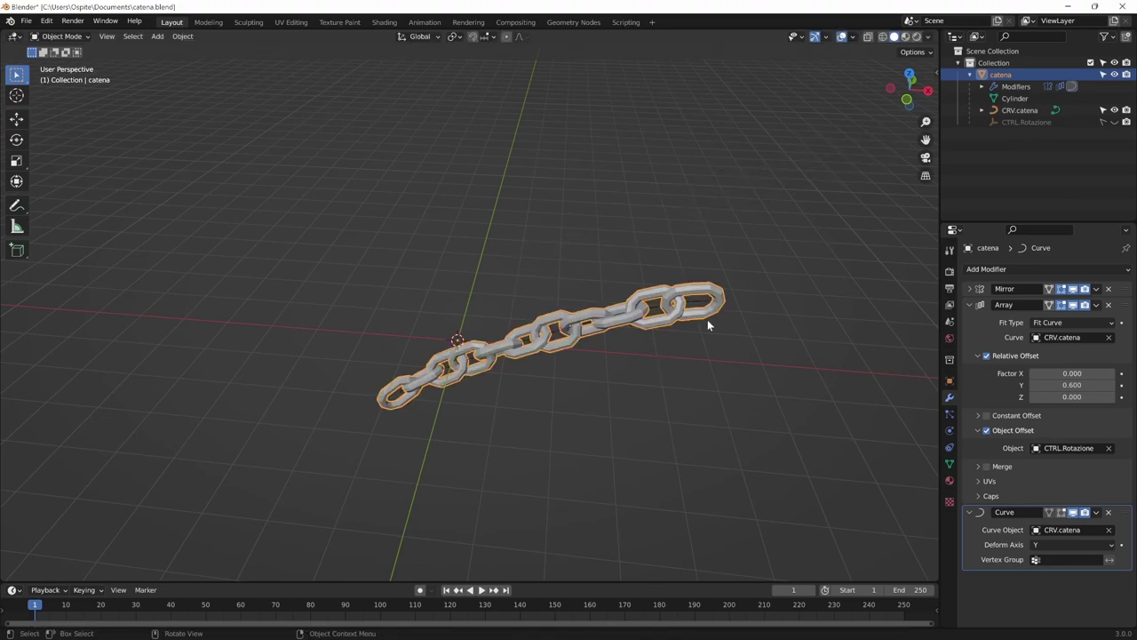
key(g)
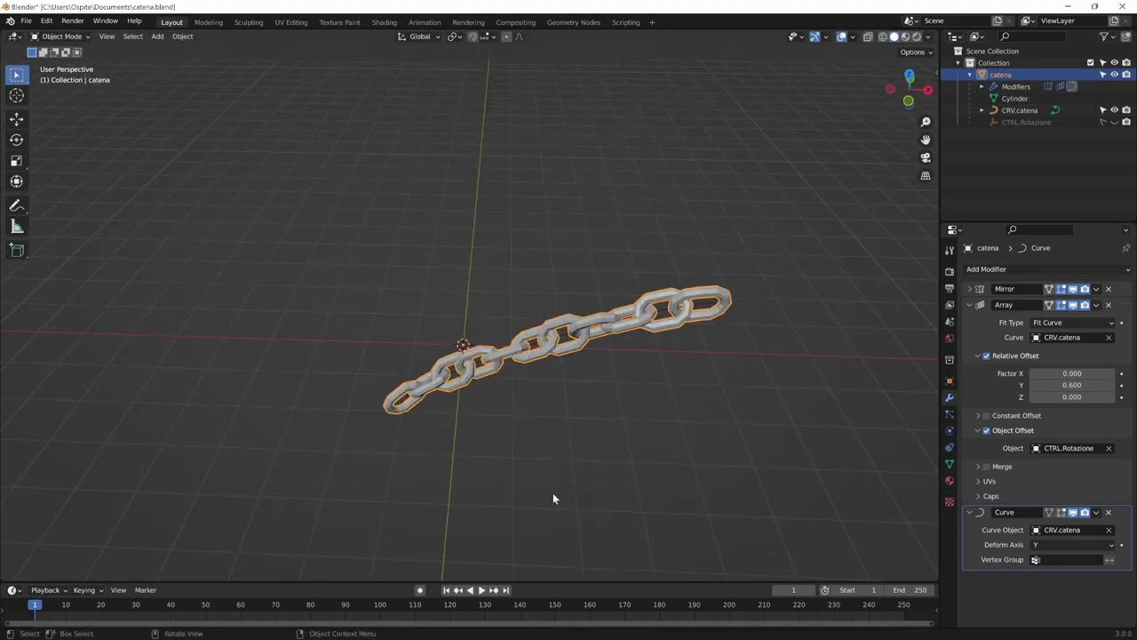
key(Escape)
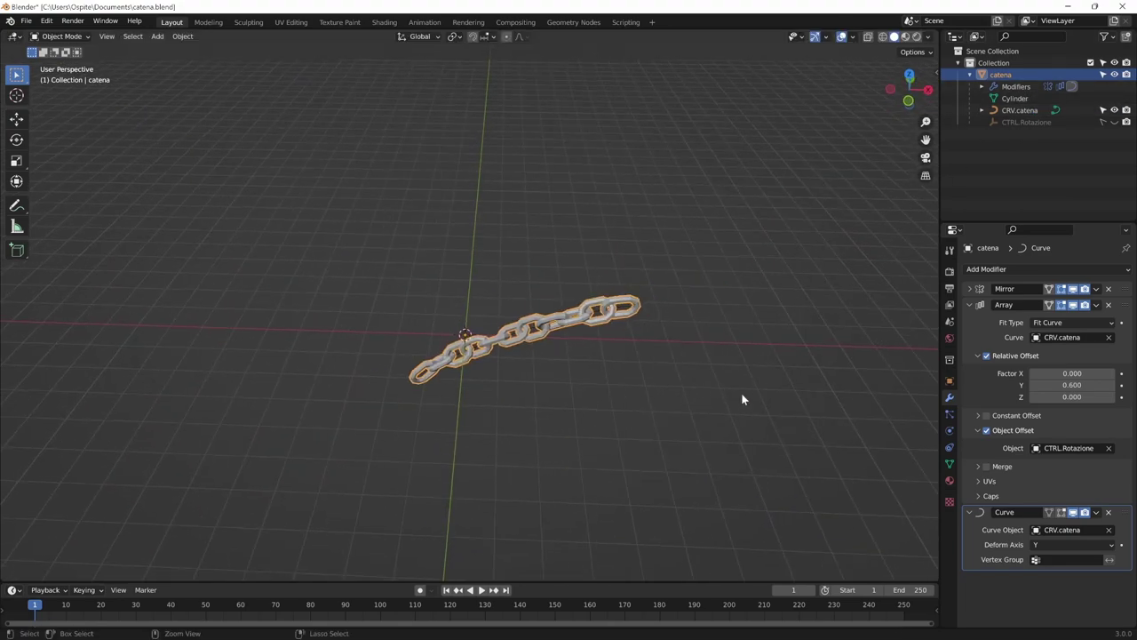
click(675, 311)
middle_drag(675, 317, 625, 385)
In Edit Mode, raise the curve's end control point, then shift it lower and right.
key(Tab)
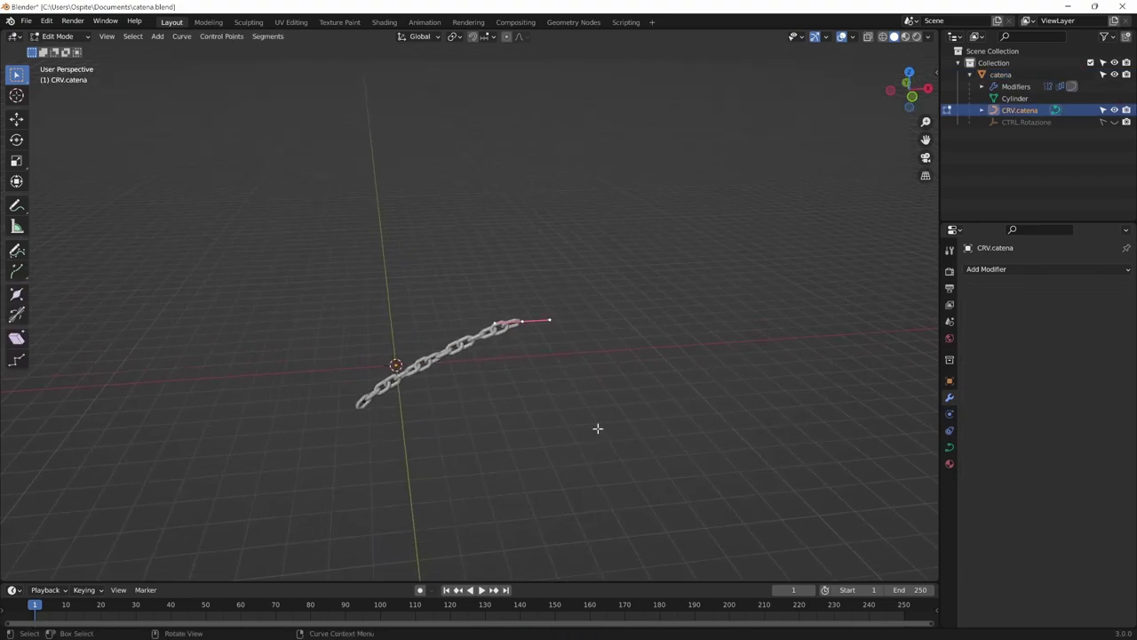
key(g)
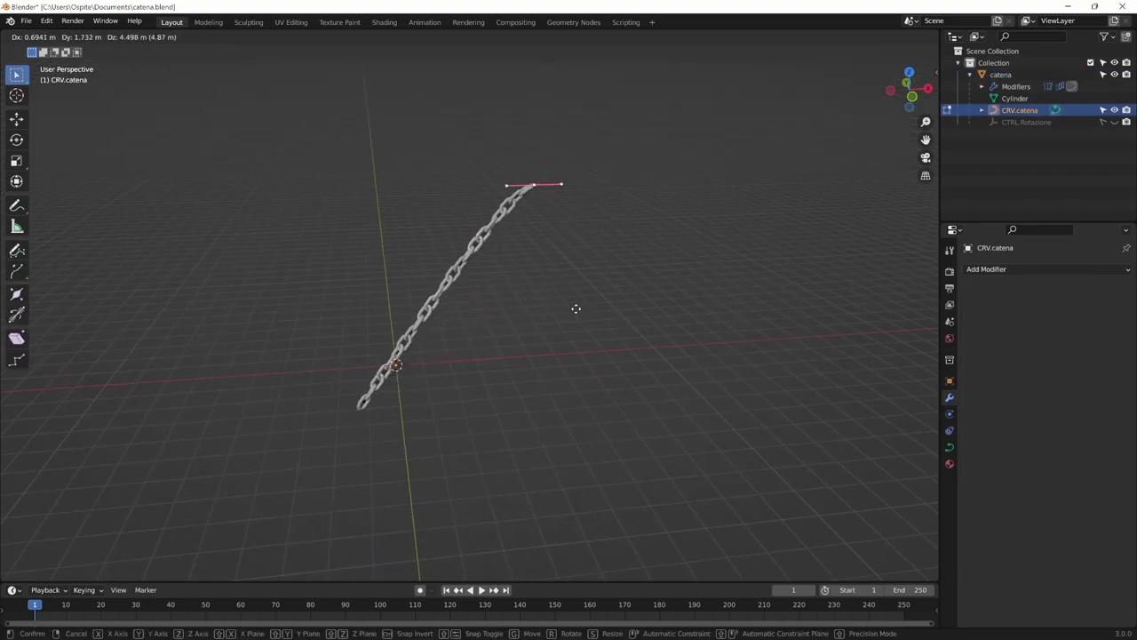
click(551, 357)
middle_drag(554, 358, 537, 256)
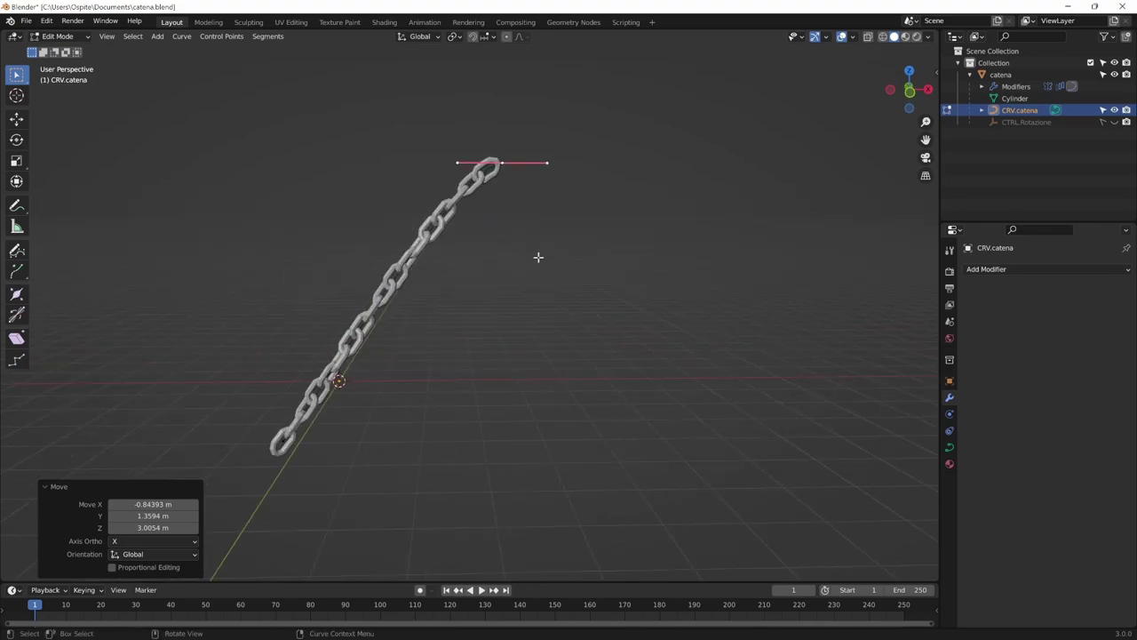
key(g)
click(589, 374)
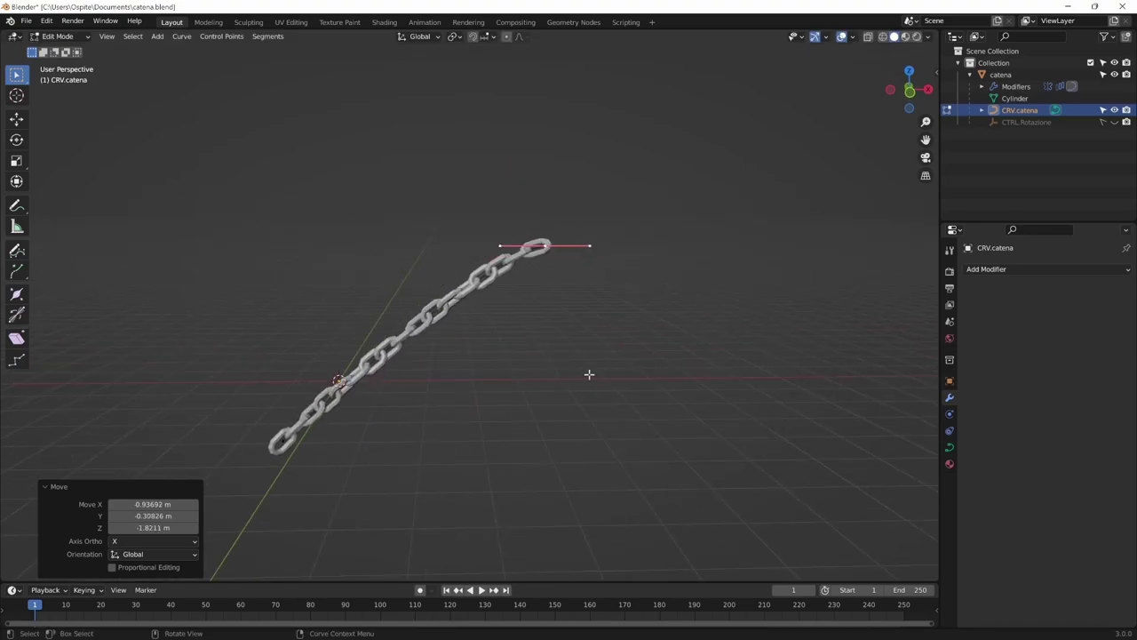
Lay the end point's handle horizontal, lengthen it, and tilt it slightly.
key(r)
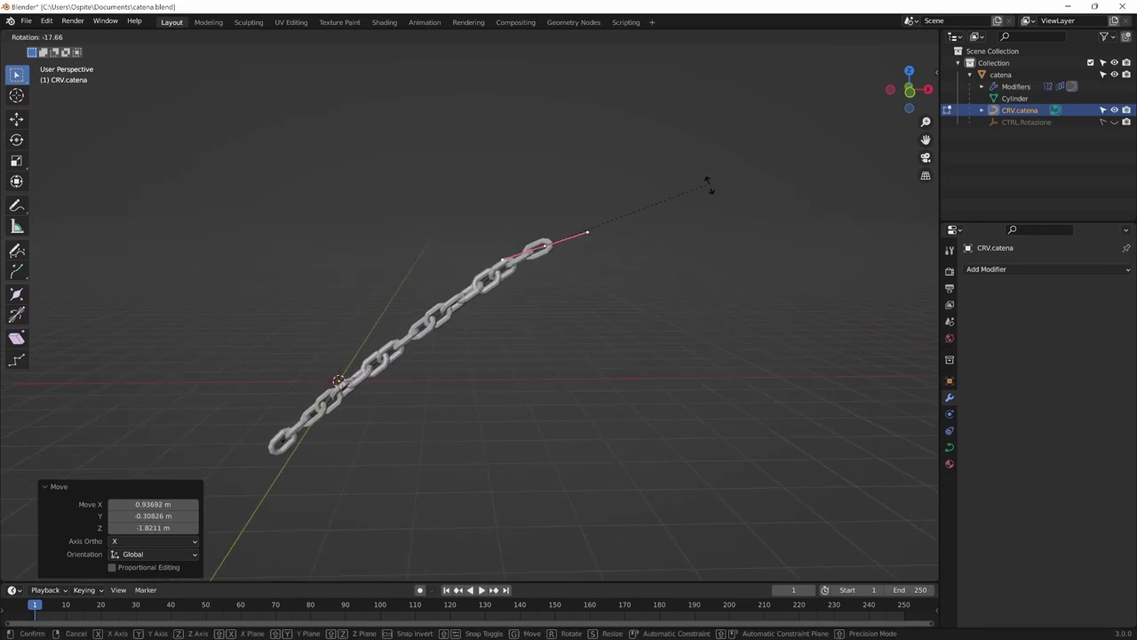
click(710, 183)
key(s)
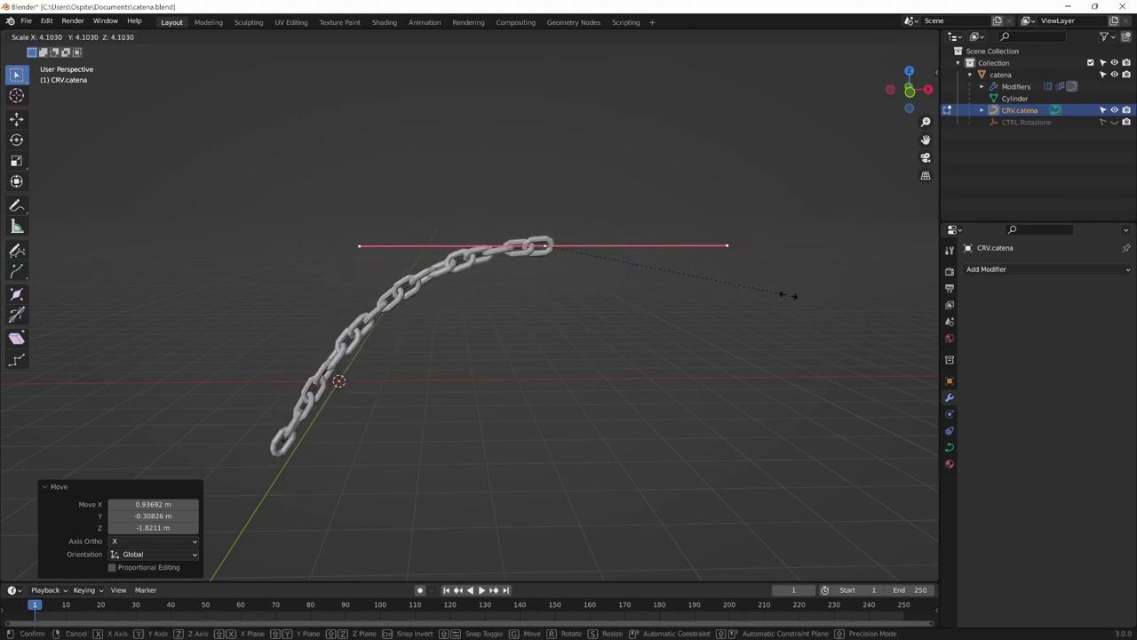
click(828, 295)
key(r)
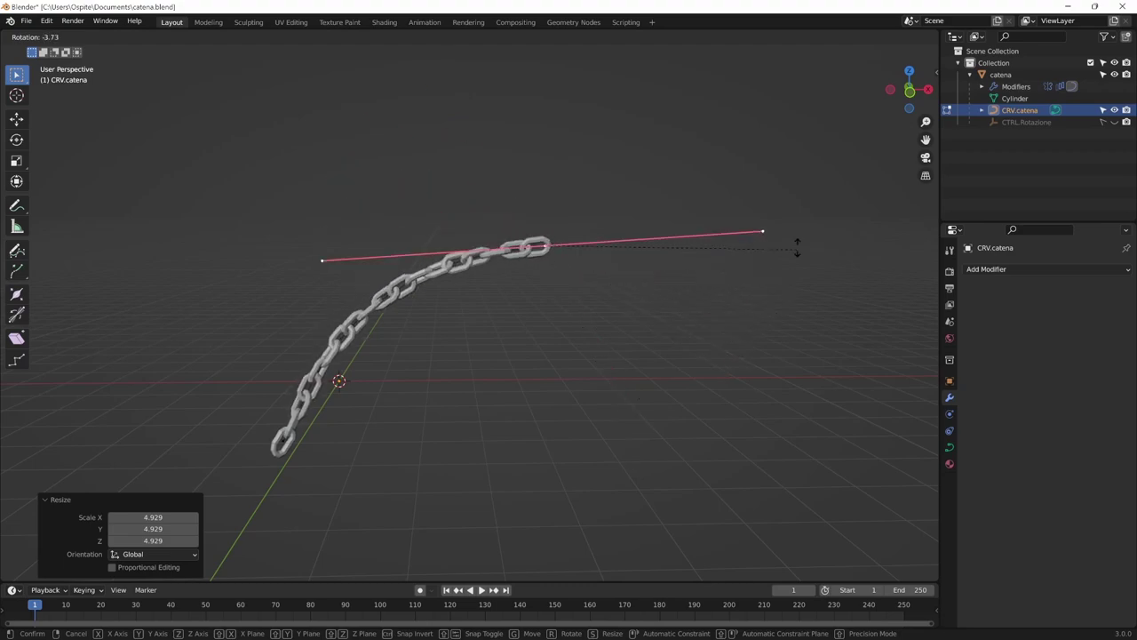
click(795, 246)
middle_drag(795, 246, 545, 376)
Reposition the end point and add a new control point further along.
key(g)
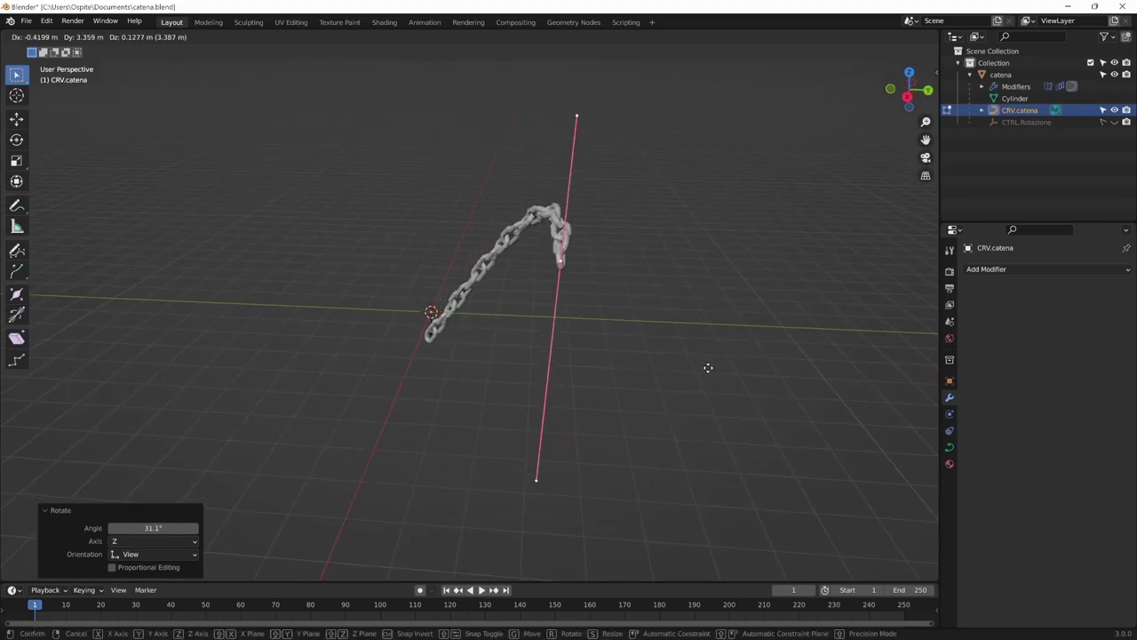
click(719, 374)
middle_drag(719, 373, 469, 296)
key(g)
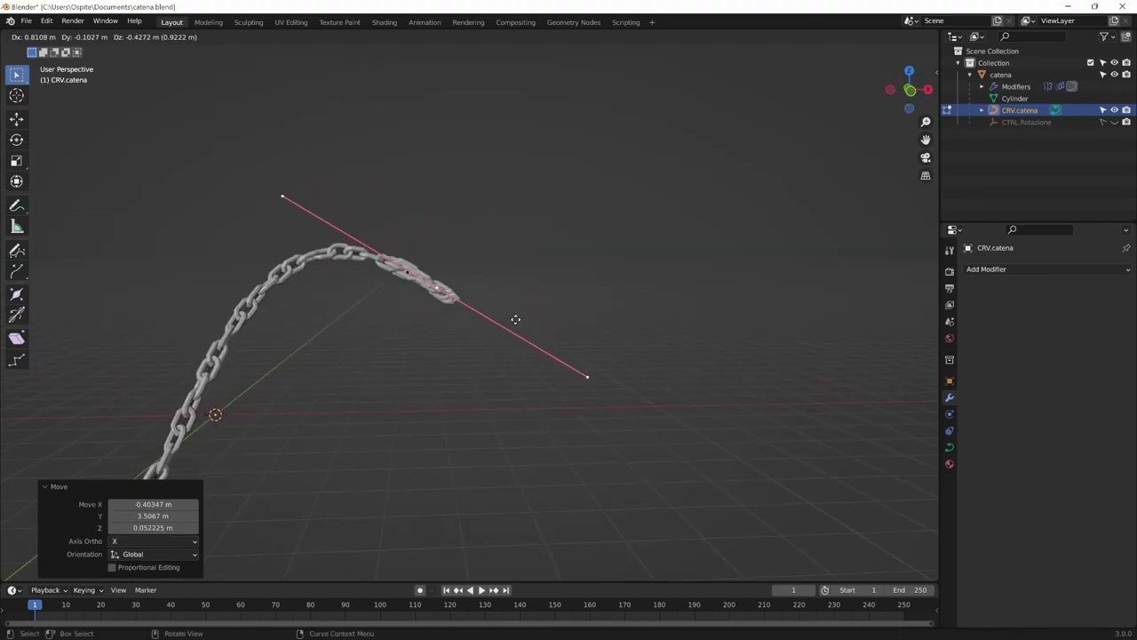
click(697, 432)
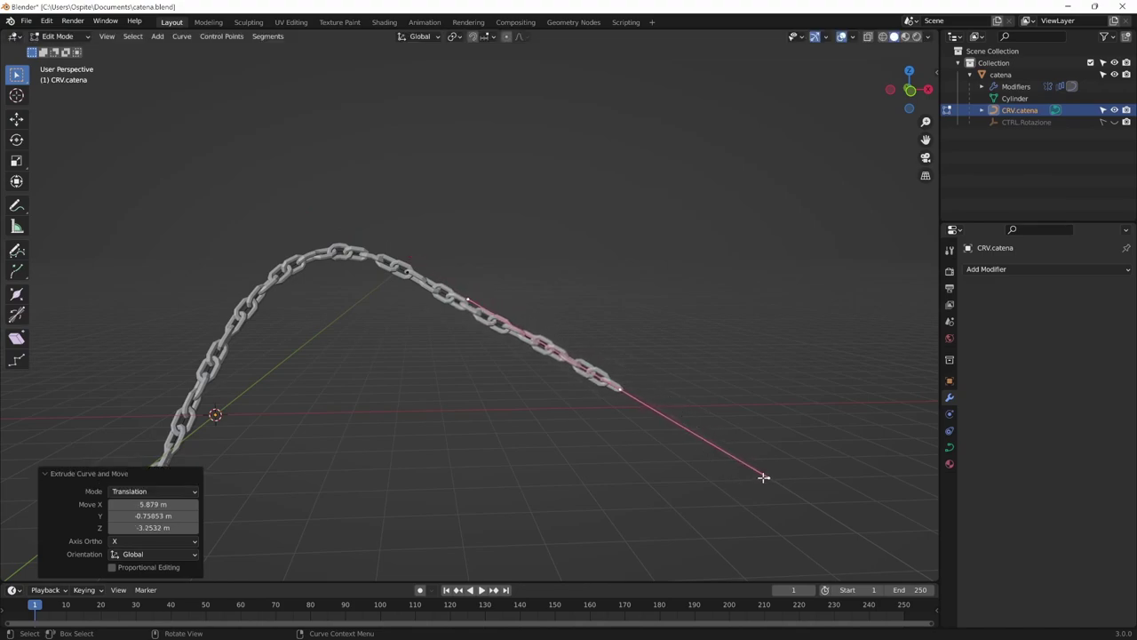
Rotate, move and shorten the new end point's handle, then select a middle control point.
key(r)
click(799, 346)
shift+middle_drag(755, 362, 588, 356)
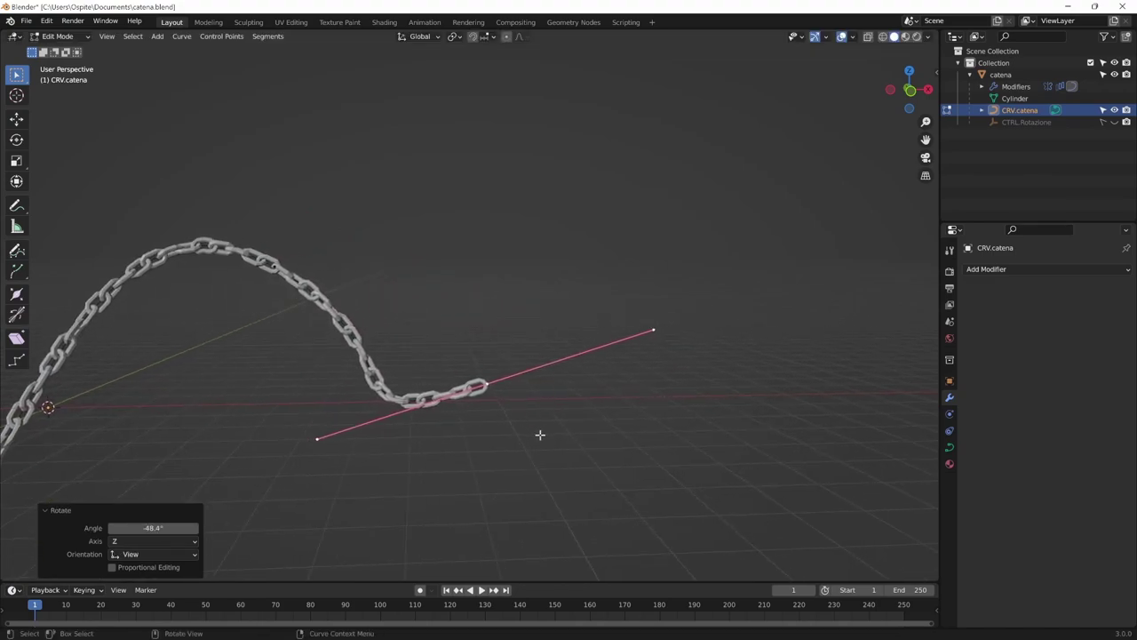
key(g)
click(779, 391)
mouse_move(780, 390)
middle_down()
mouse_move(710, 459)
mouse_move(764, 414)
mouse_move(610, 459)
middle_up()
key(s)
click(751, 316)
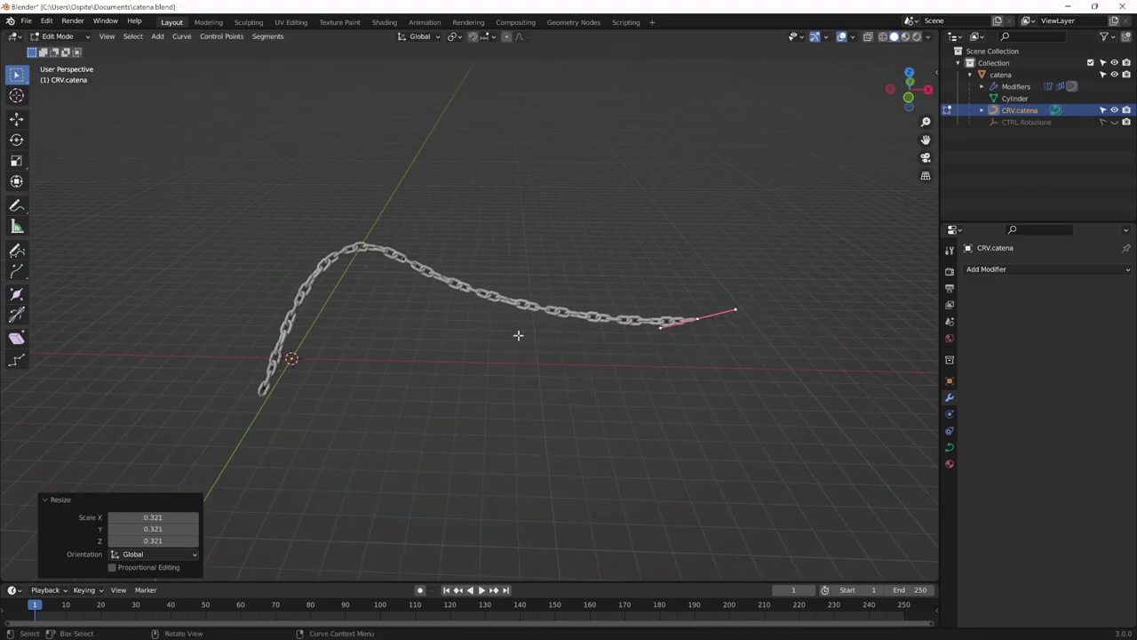
click(430, 255)
mouse_move(429, 255)
middle_down()
mouse_move(505, 371)
mouse_move(452, 380)
middle_up()
Zoom in on the curve's first arc and Subdivide it to add a control point.
scroll(629, 311, up, 2)
scroll(631, 317, up, 2)
middle_drag(632, 322, 391, 435)
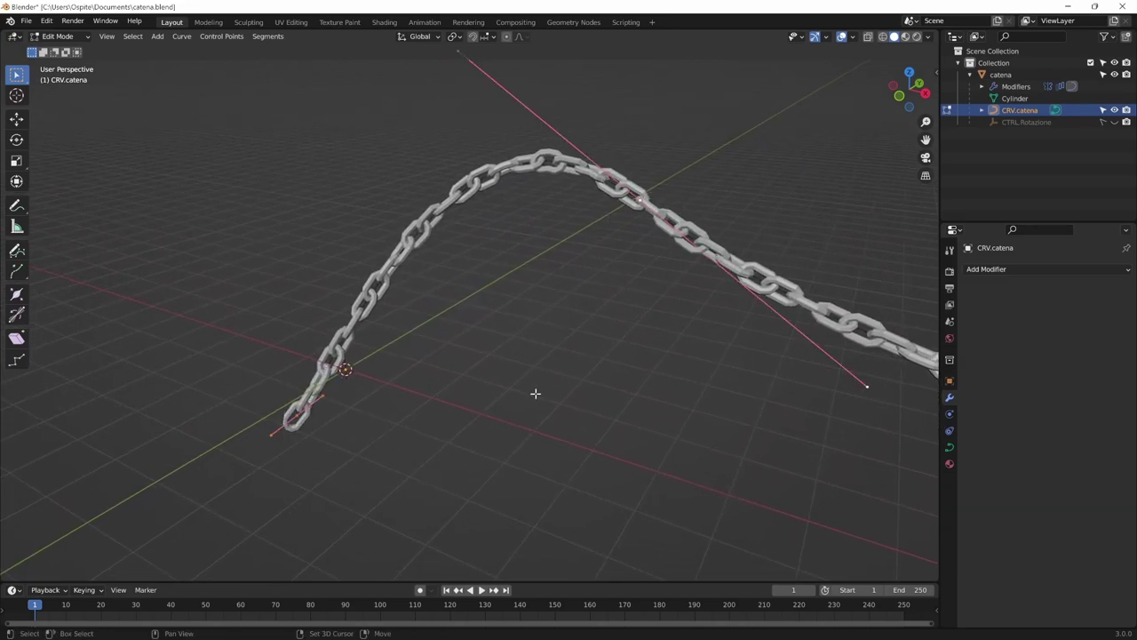
right_click(640, 204)
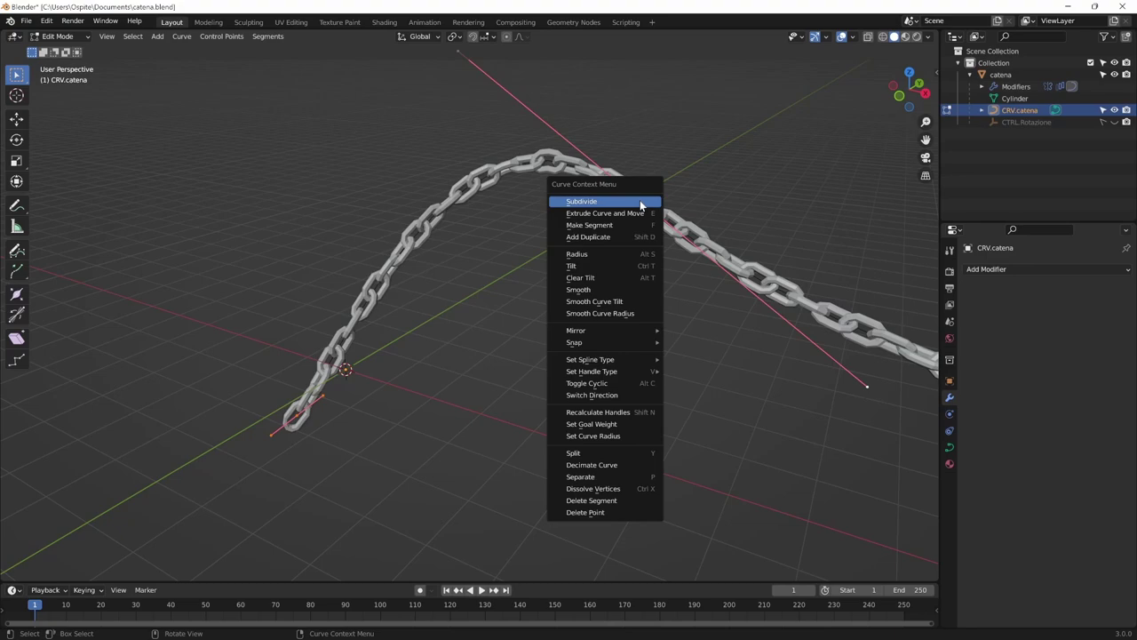
click(640, 203)
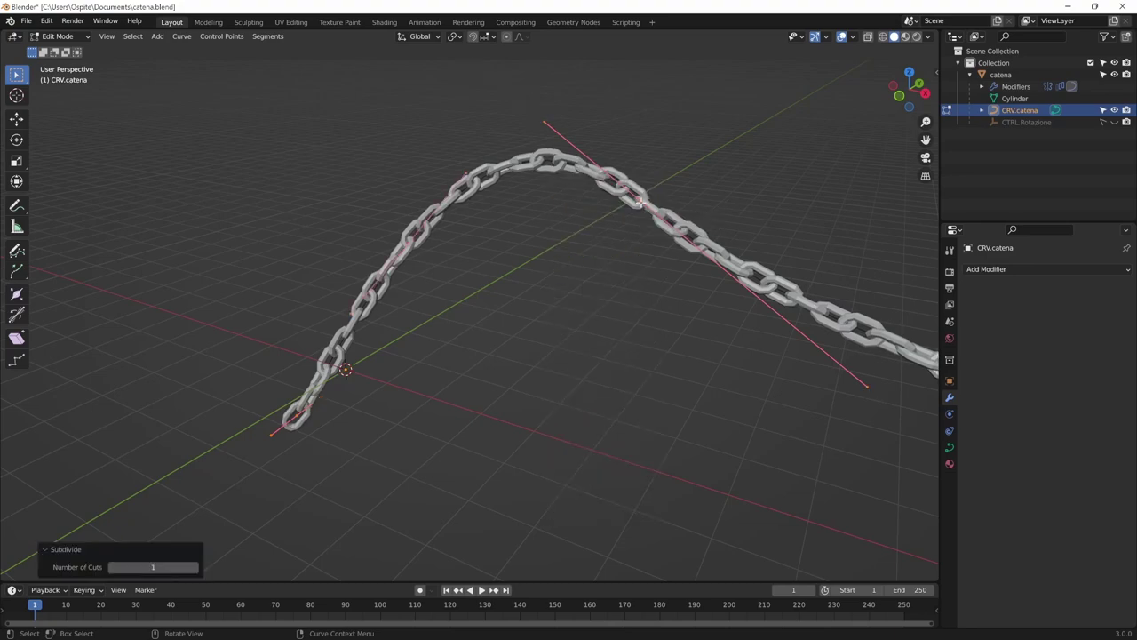
Pull the new control point outward so the chain hooks, then return to Object Mode.
key(g)
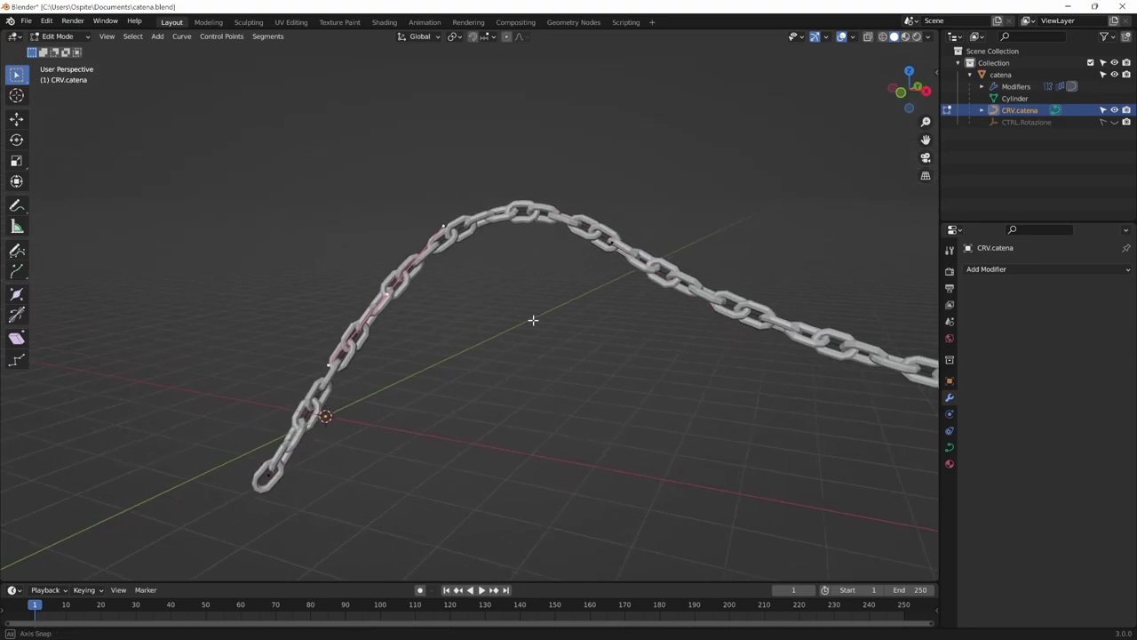
click(429, 406)
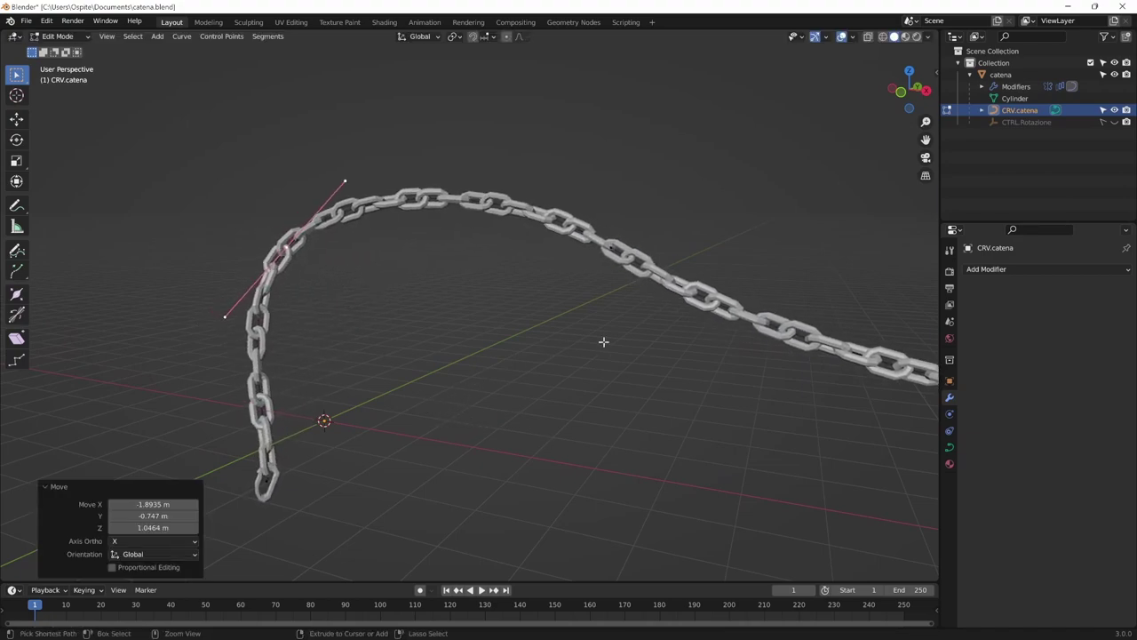
mouse_move(604, 340)
middle_down()
mouse_move(673, 429)
mouse_move(655, 421)
mouse_move(480, 459)
middle_up()
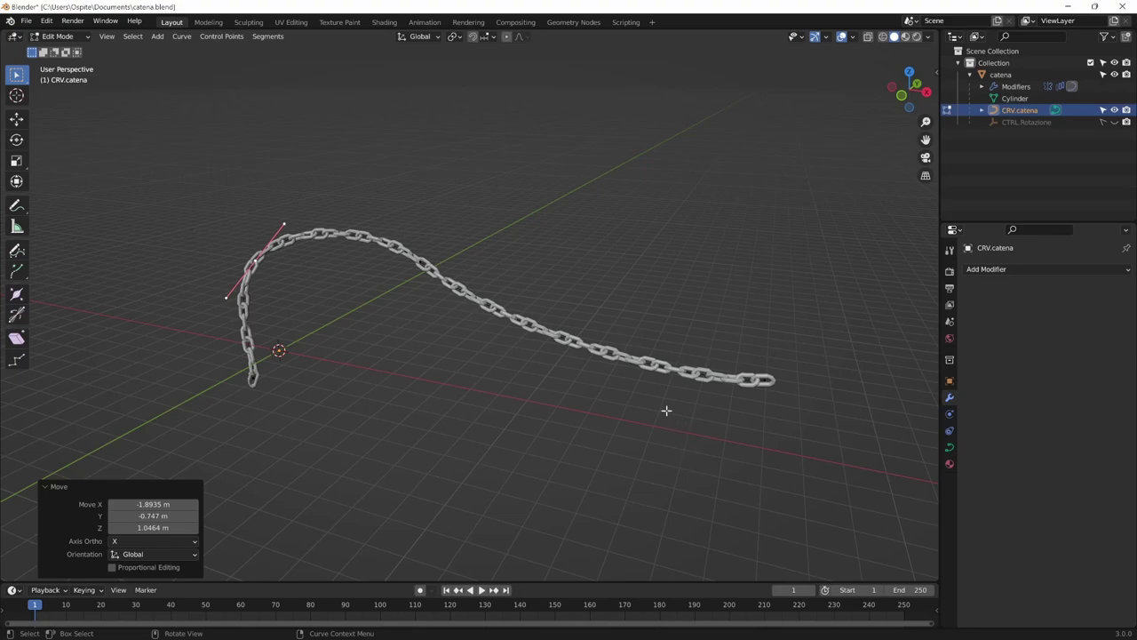
mouse_move(667, 410)
middle_down()
mouse_move(655, 452)
mouse_move(693, 406)
mouse_move(576, 388)
mouse_move(670, 453)
mouse_move(575, 493)
mouse_move(676, 337)
mouse_move(612, 436)
mouse_move(505, 441)
middle_up()
key(Tab)
scroll(675, 406, down, 3)
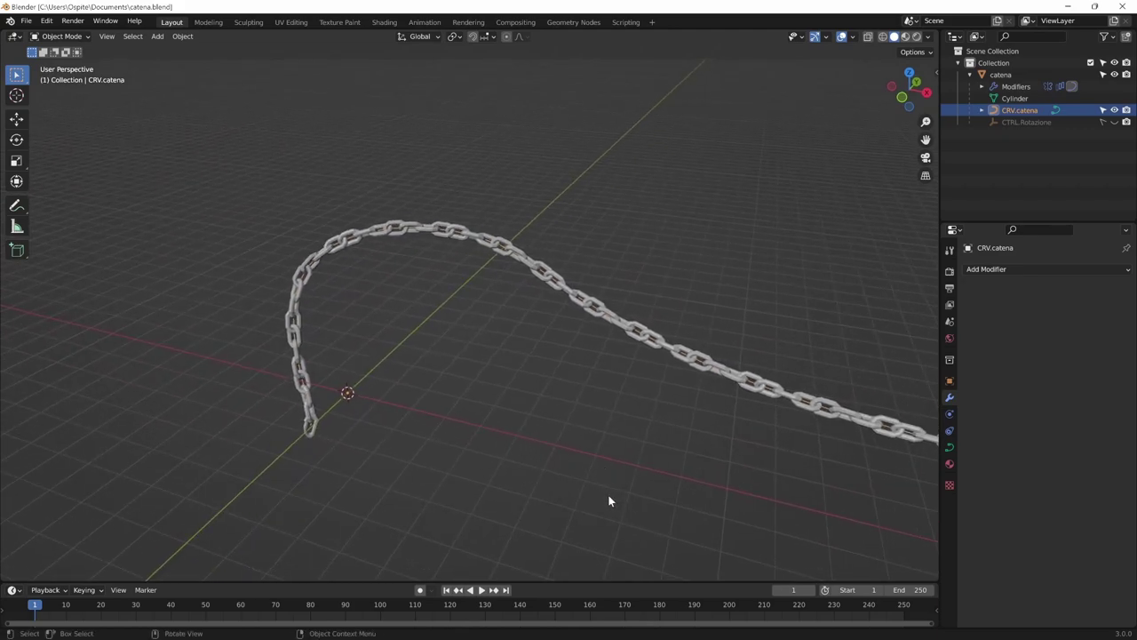
Enable Merge (0.01 m) on the twisted cylinder's Array modifier, then enter its Edit Mode.
middle_drag(606, 497, 686, 445)
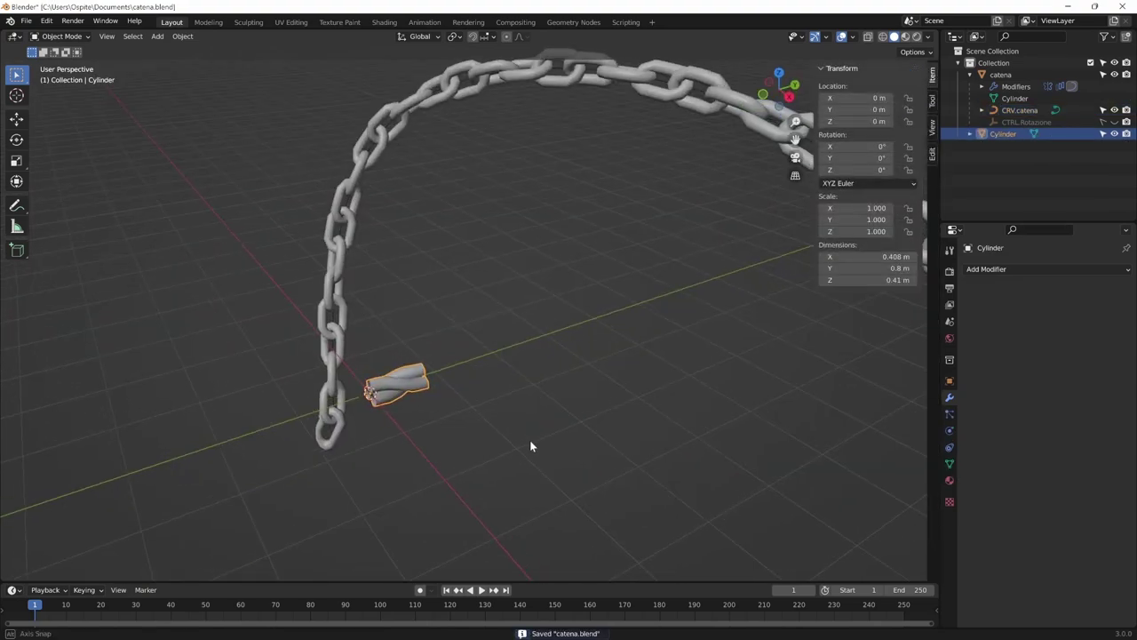
mouse_move(530, 439)
middle_down()
mouse_move(580, 435)
mouse_move(555, 424)
middle_up()
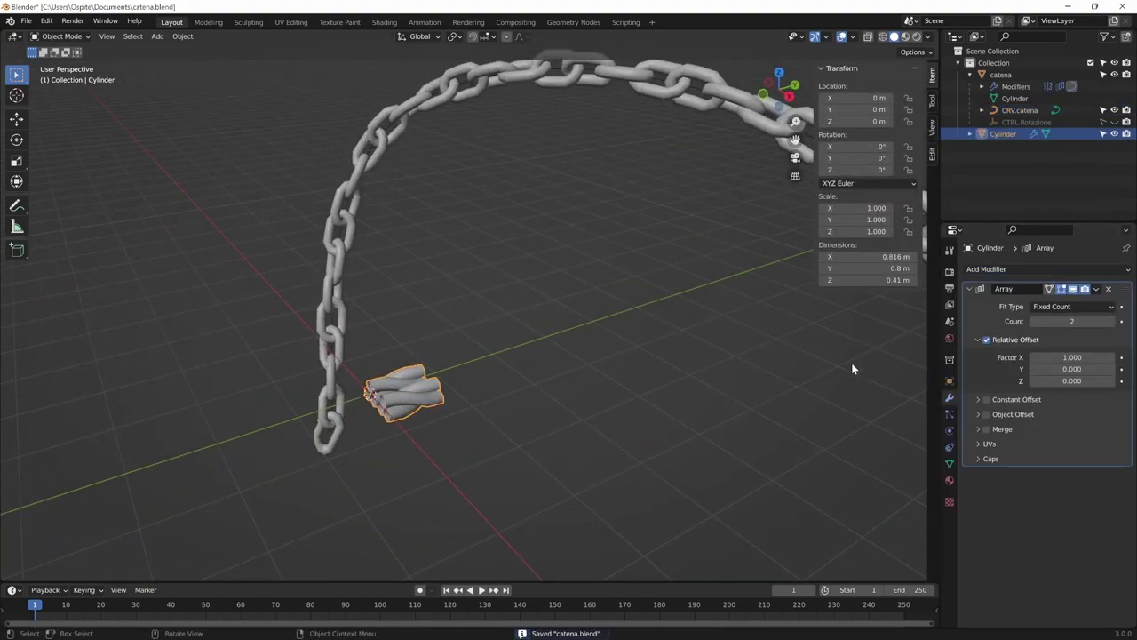
mouse_move(851, 363)
middle_down()
mouse_move(545, 504)
mouse_move(613, 388)
mouse_move(599, 400)
mouse_move(609, 368)
mouse_move(571, 397)
middle_up()
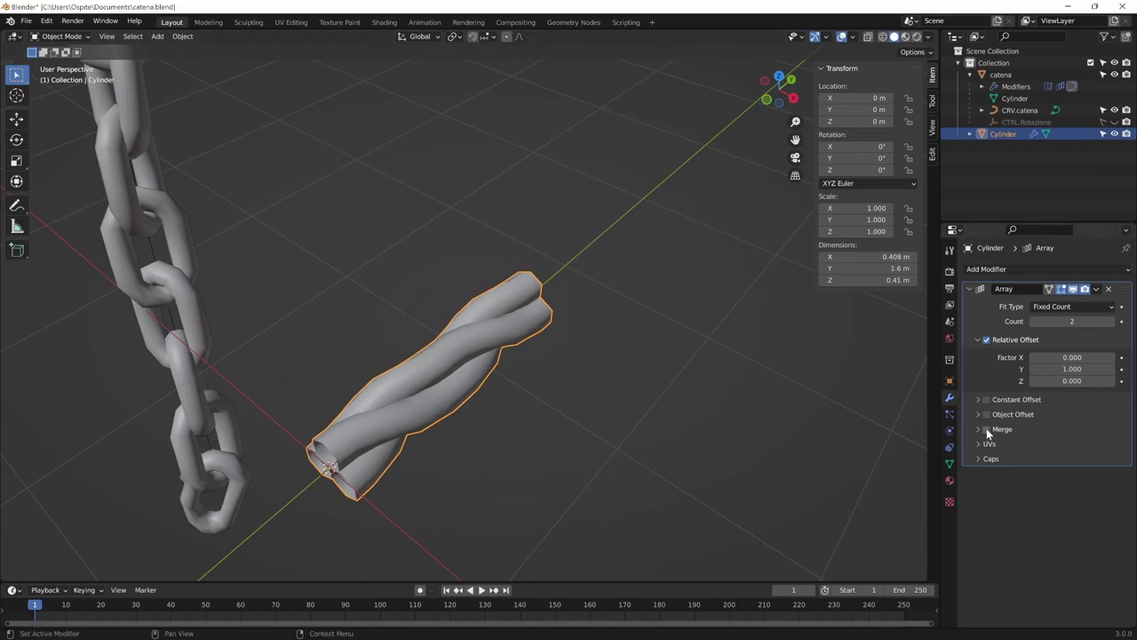
mouse_move(675, 444)
middle_down()
mouse_move(757, 464)
mouse_move(800, 453)
middle_up()
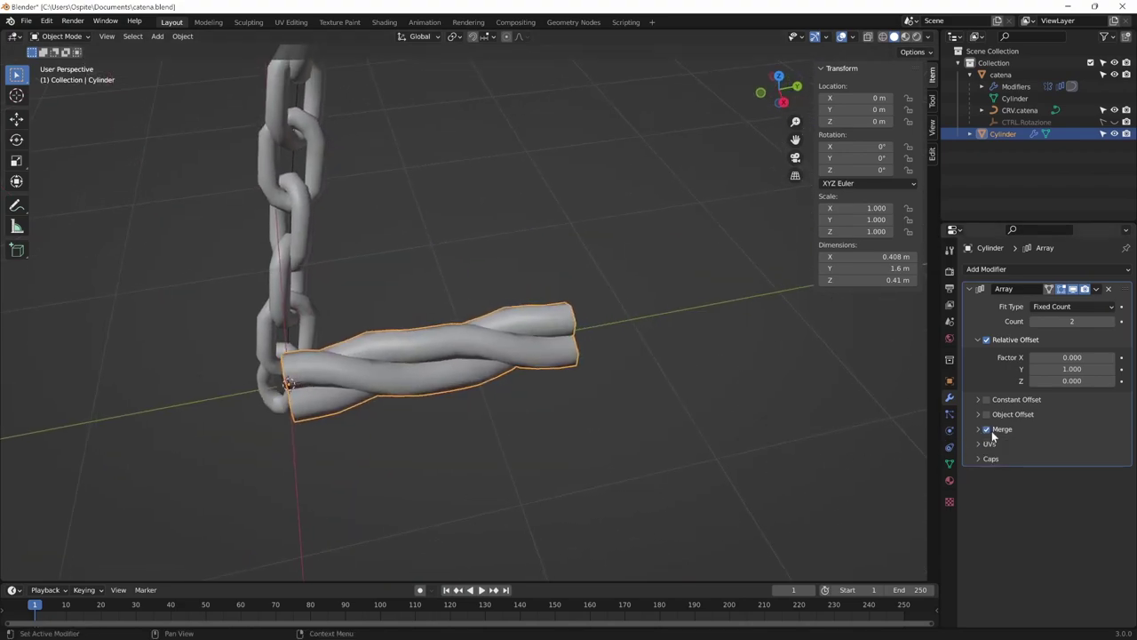
click(986, 429)
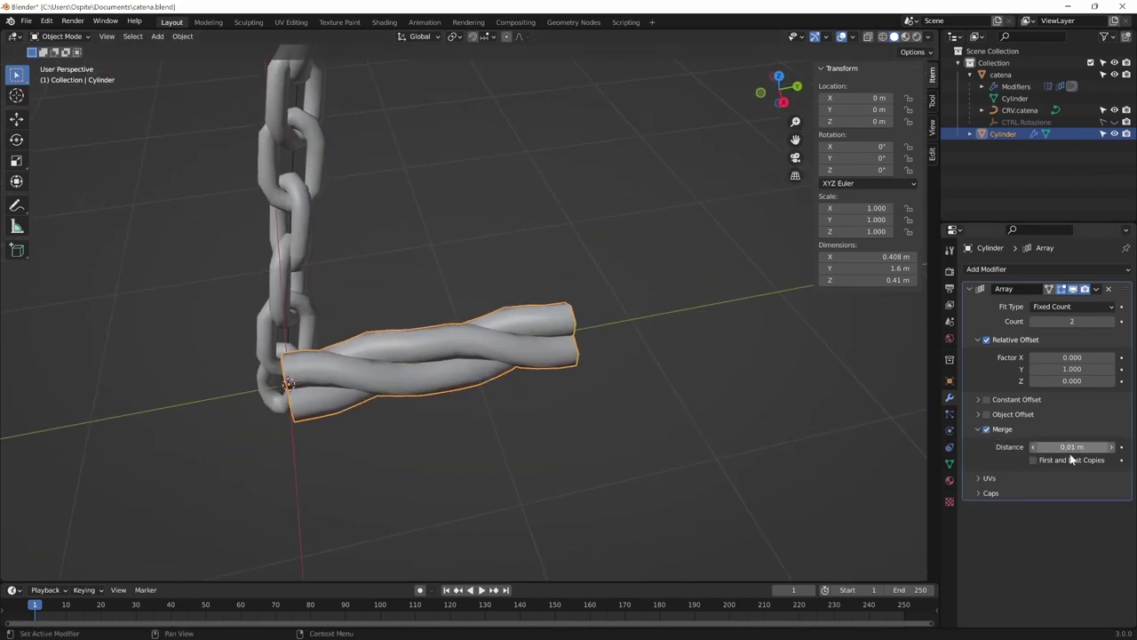
mouse_move(630, 432)
middle_down()
mouse_move(637, 386)
mouse_move(938, 435)
middle_up()
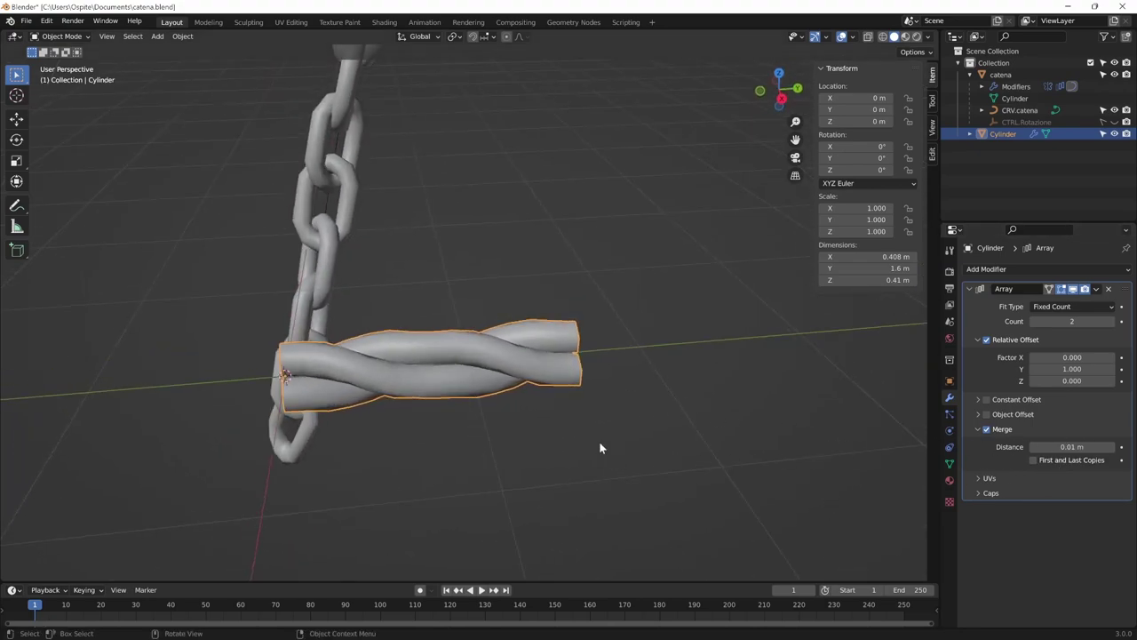
key(Tab)
key(Tab)
scroll(631, 373, down, 3)
mouse_move(641, 367)
middle_down()
mouse_move(415, 287)
mouse_move(548, 372)
middle_up()
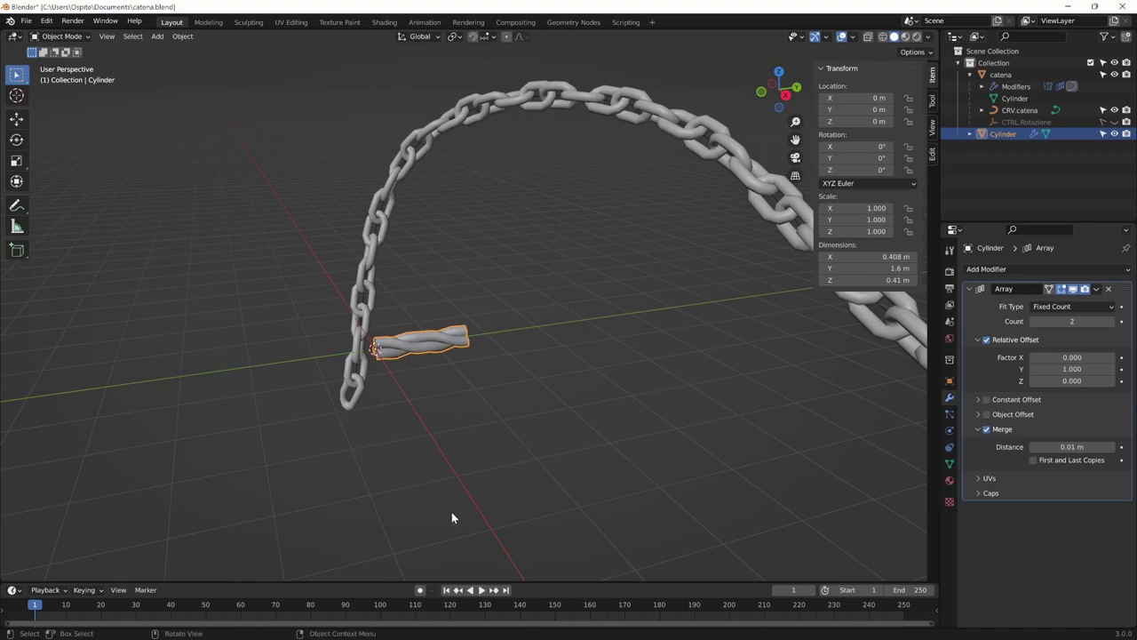
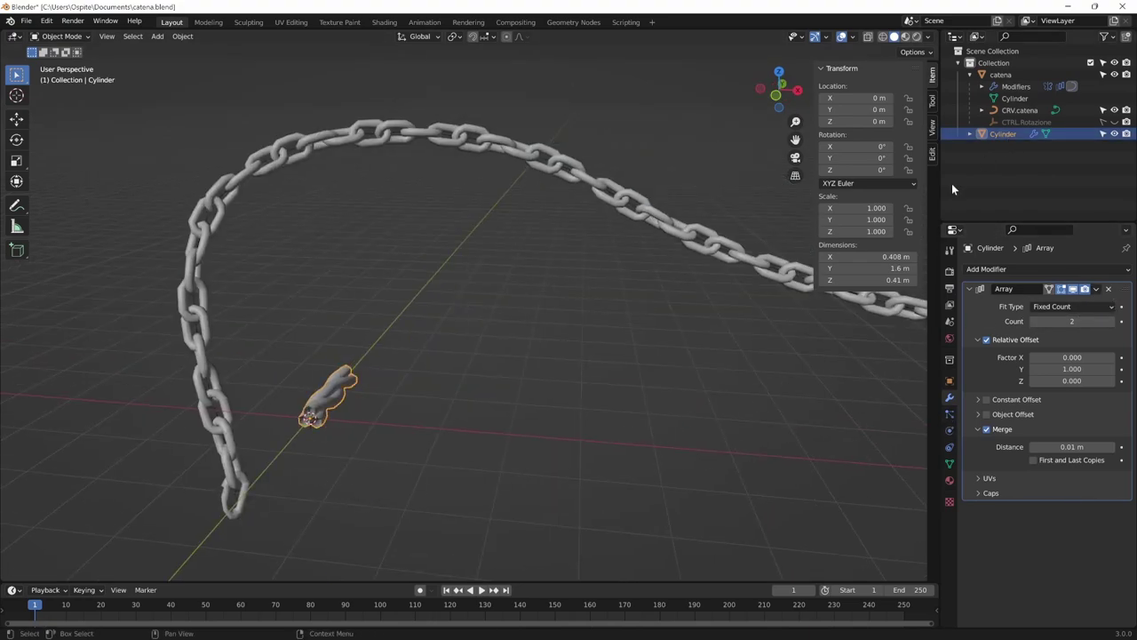
Delete the leftover Cylinder and select the chain object catena.
key(Delete)
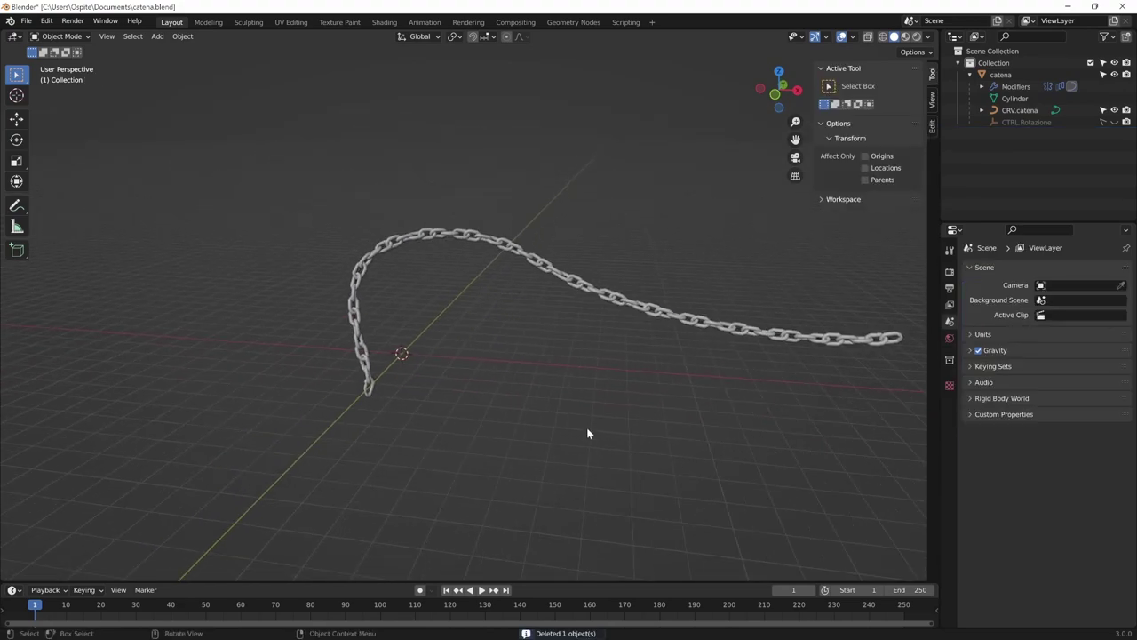
mouse_move(522, 420)
middle_down()
mouse_move(678, 392)
mouse_move(588, 395)
mouse_move(616, 451)
mouse_move(581, 487)
mouse_move(561, 486)
middle_up()
click(607, 410)
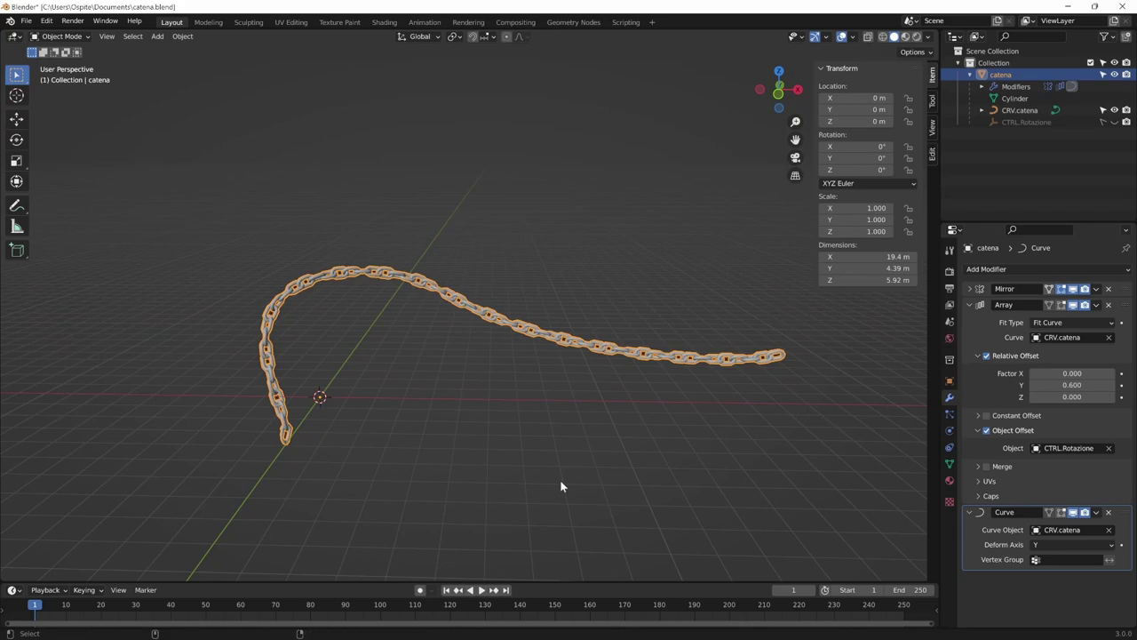
middle_drag(560, 486, 708, 459)
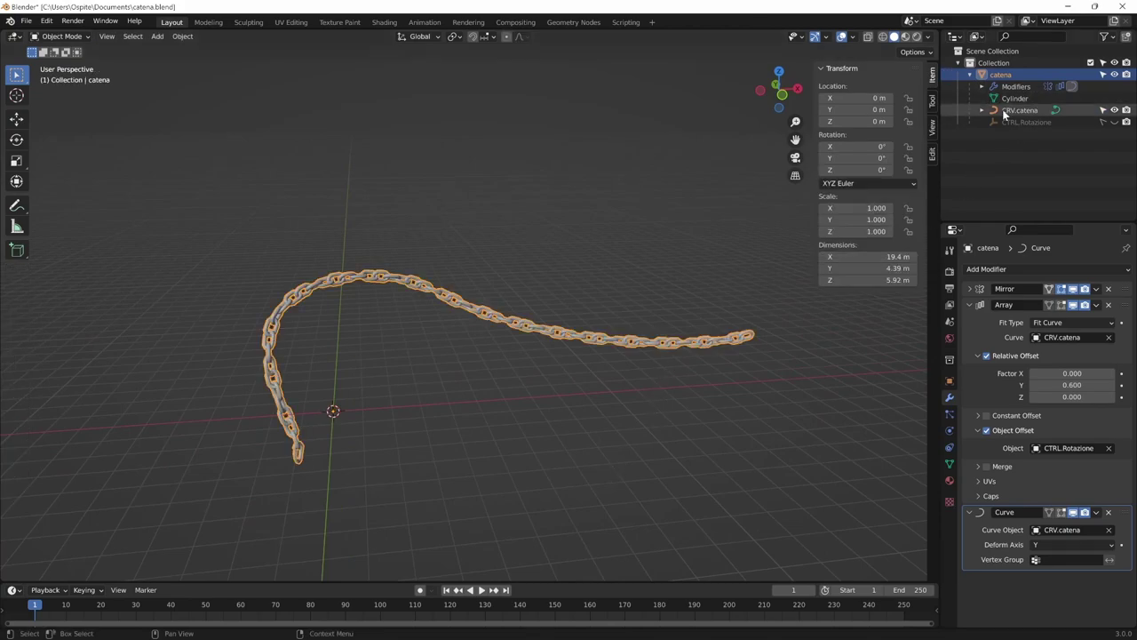
Select the guide curve CRV.catena and check its control points in Edit Mode.
click(1002, 109)
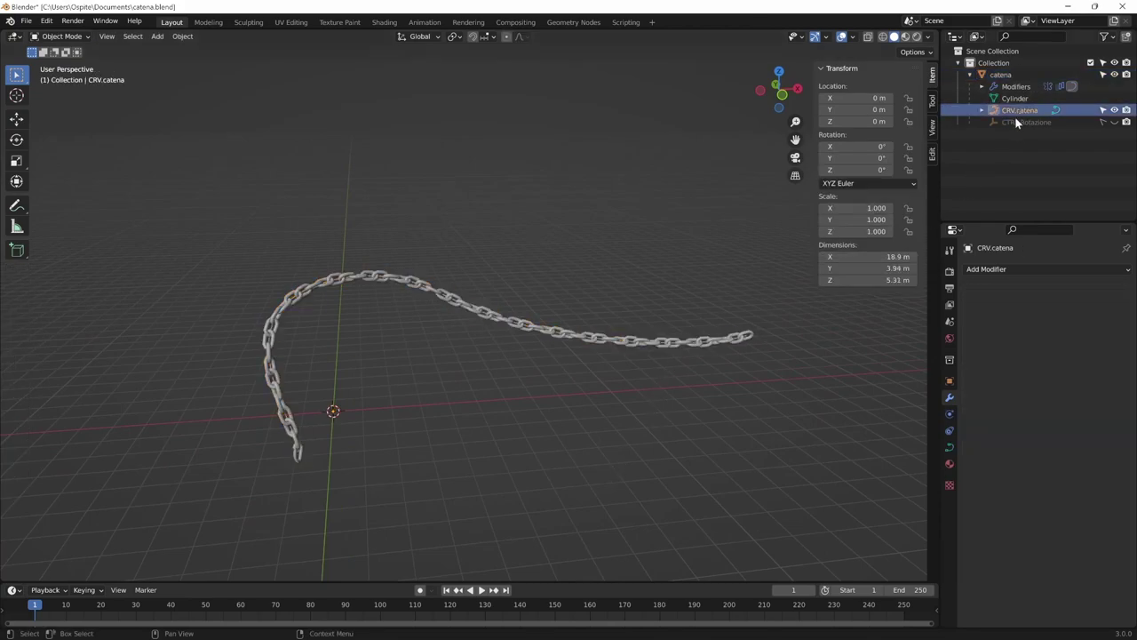
key(Tab)
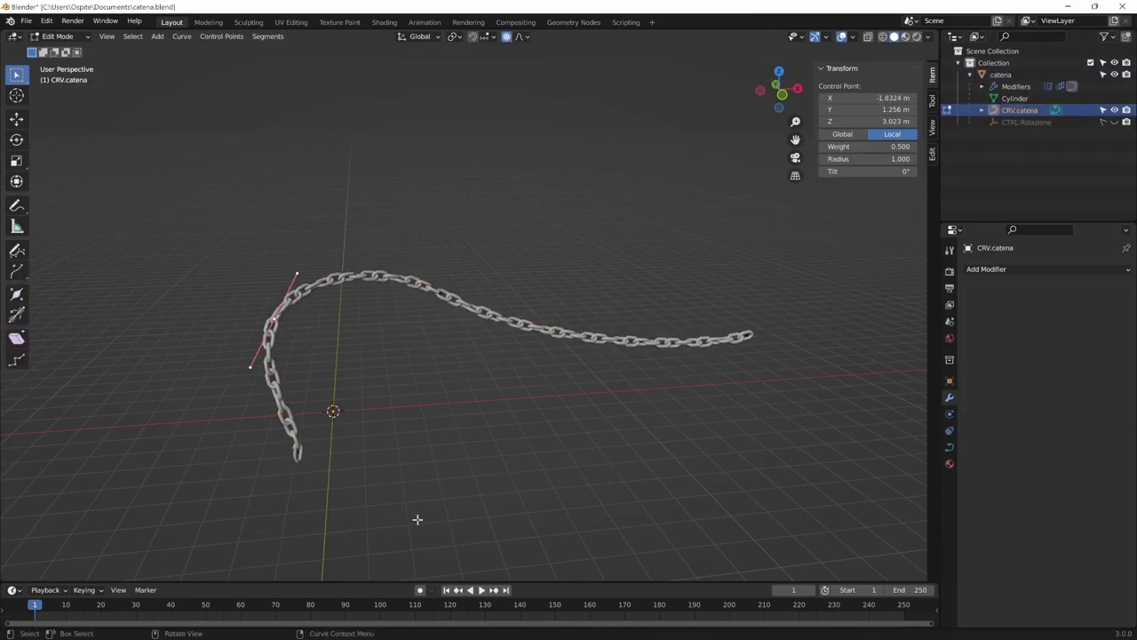
key(Tab)
middle_drag(583, 400, 454, 458)
Add a cube and scale it along Y, X and Z into a wide flat slab.
key(shift+a)
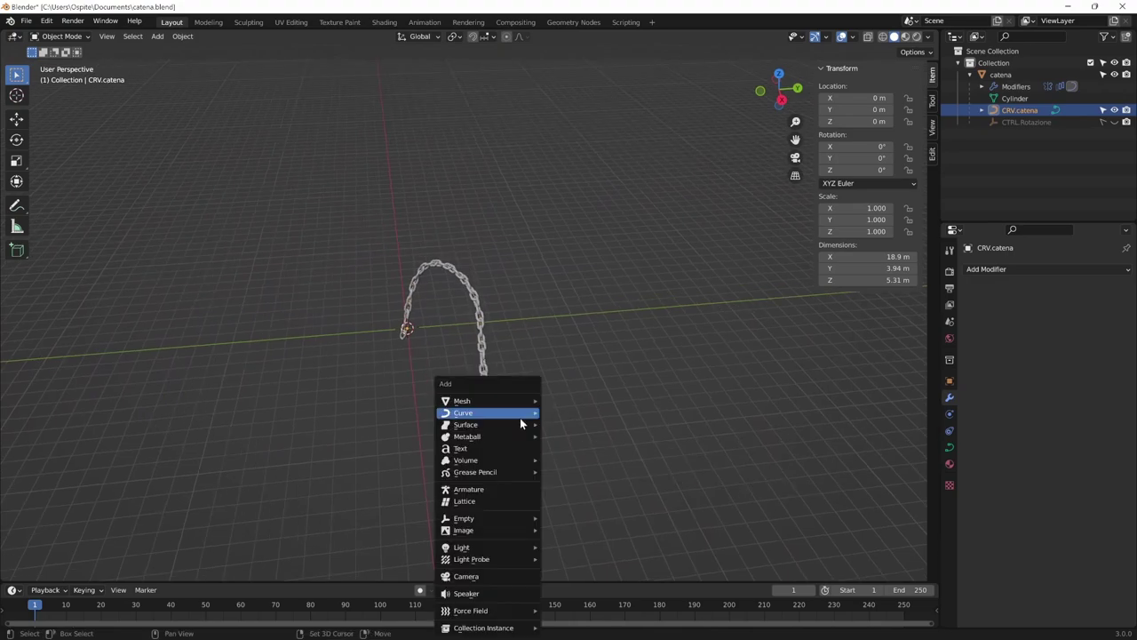
mouse_move(462, 401)
click(595, 415)
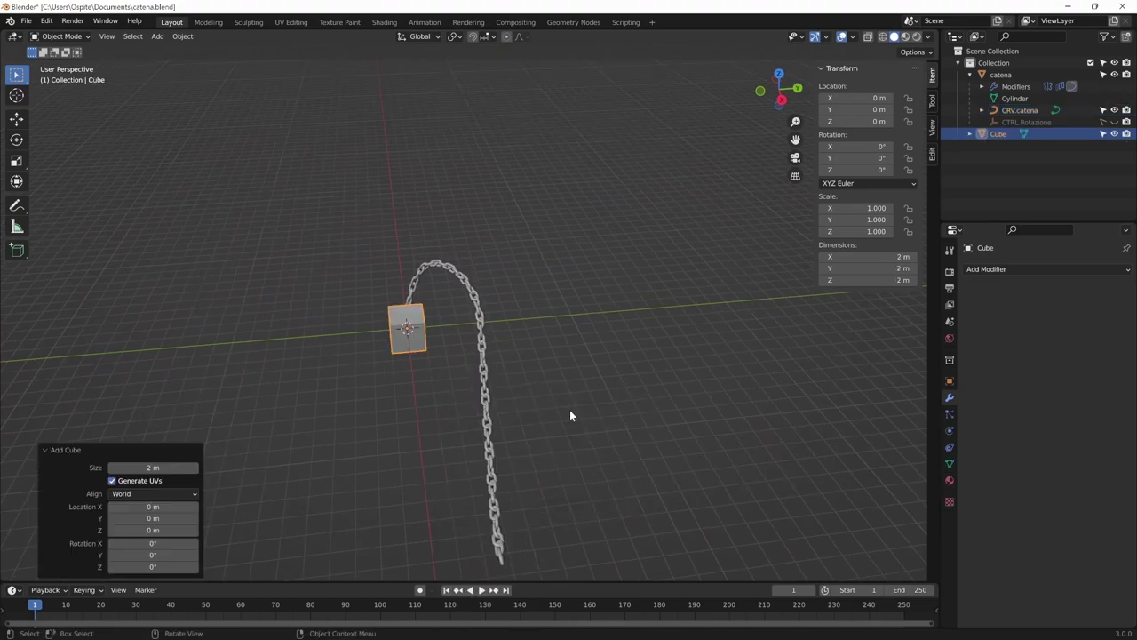
key(s)
key(y)
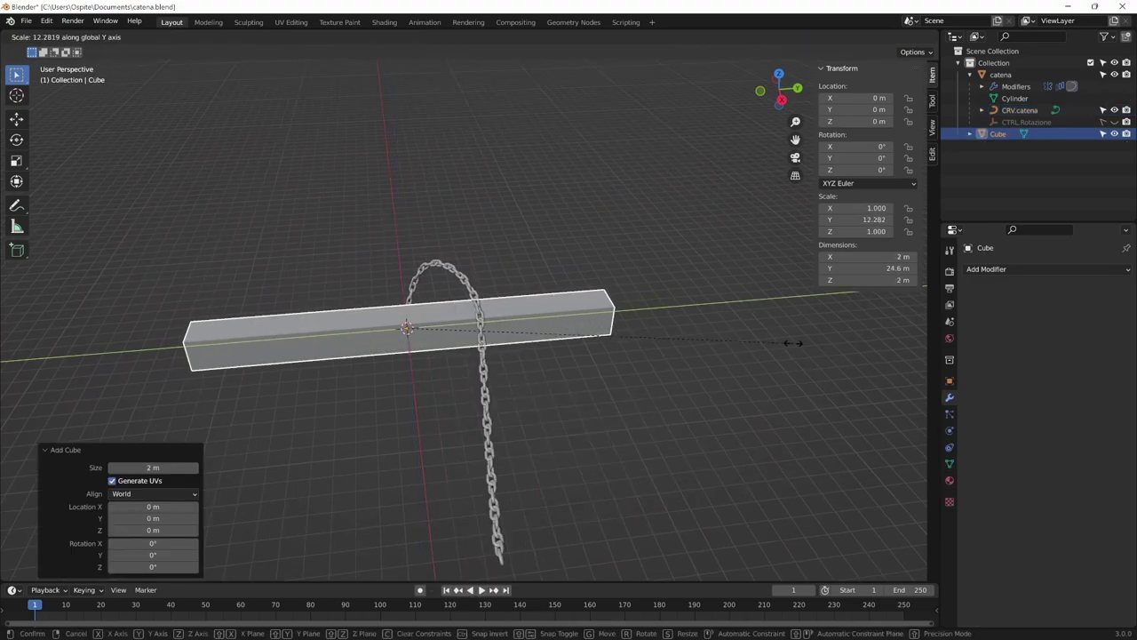
click(440, 394)
middle_drag(442, 400, 574, 401)
key(s)
key(x)
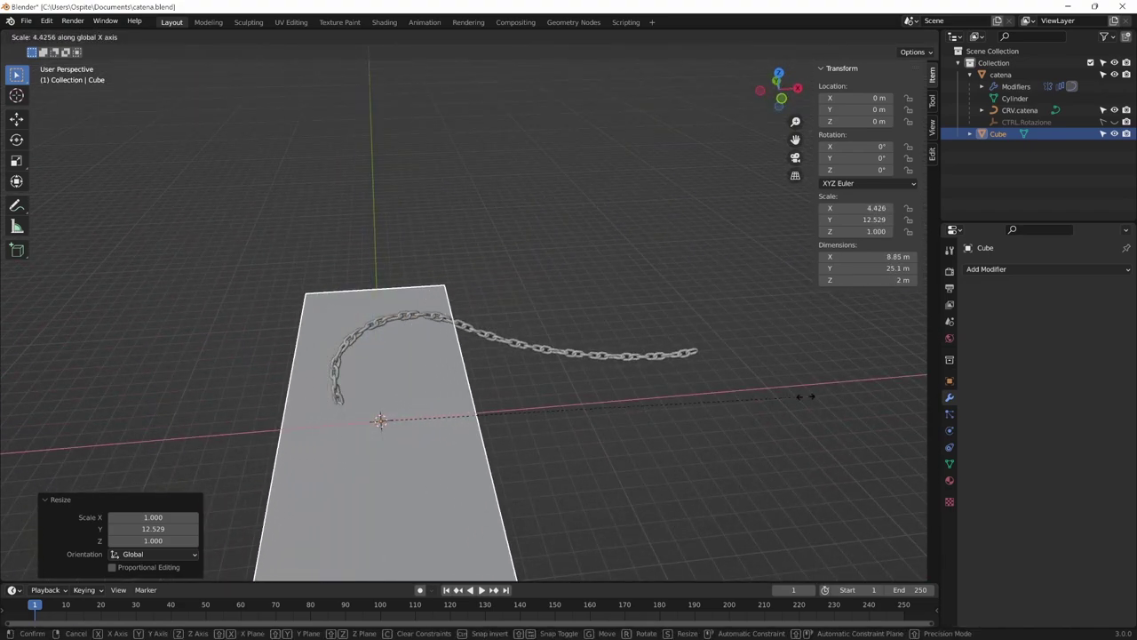
click(937, 404)
middle_drag(663, 450, 533, 427)
key(s)
key(z)
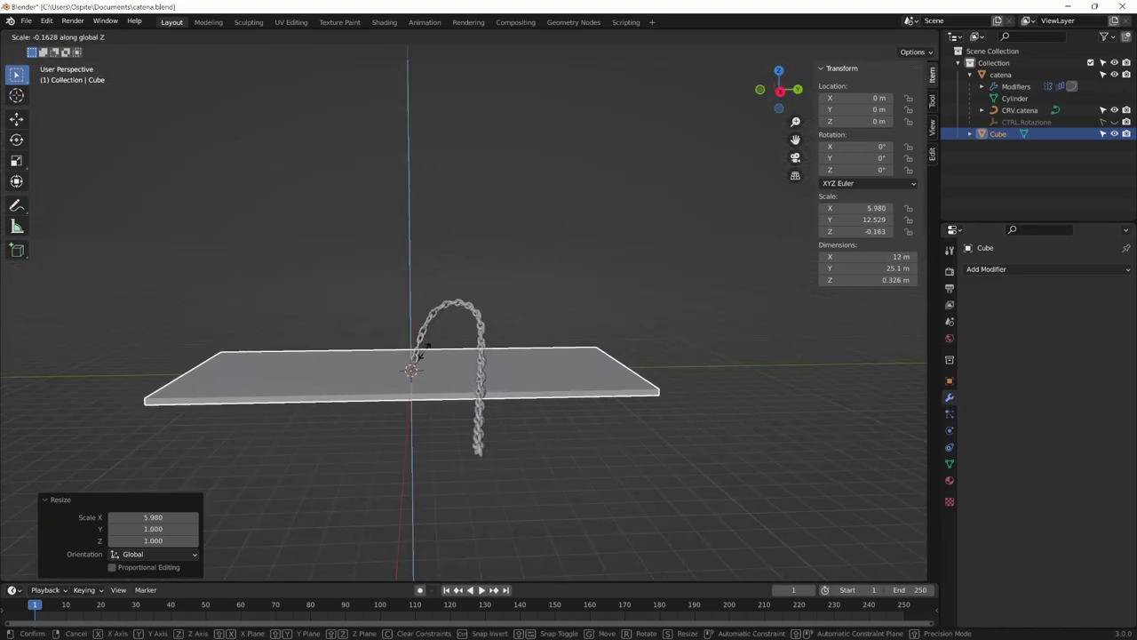
click(388, 399)
Move the slab 12 m along Y and duplicate it in place.
text(gy)
text(12)
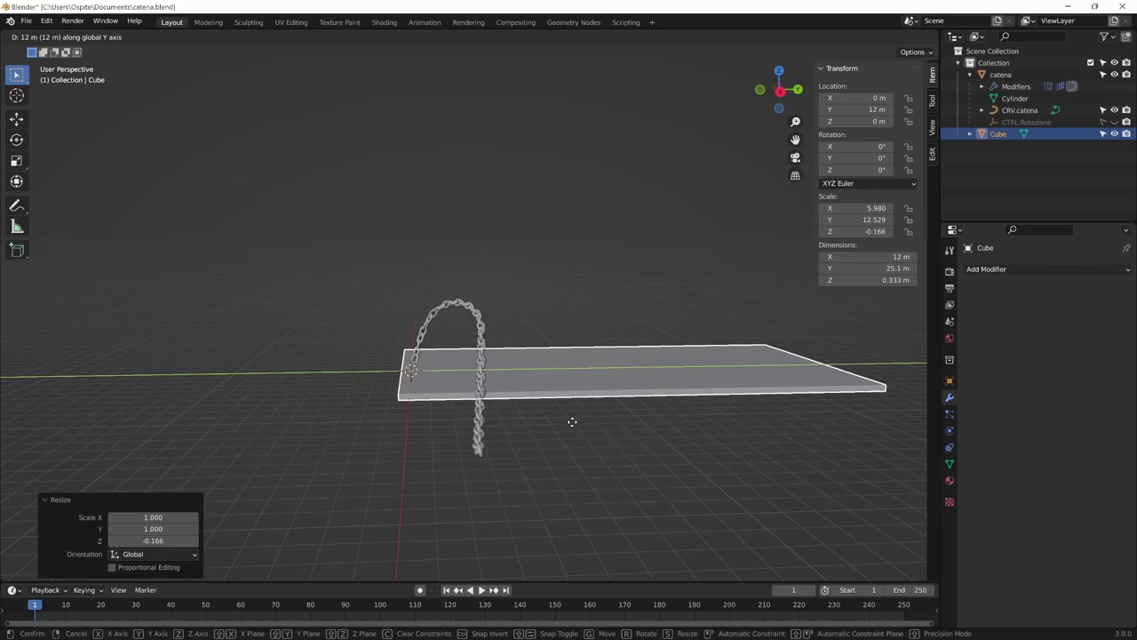
key(Return)
mouse_move(599, 424)
middle_down()
mouse_move(599, 482)
mouse_move(579, 460)
middle_up()
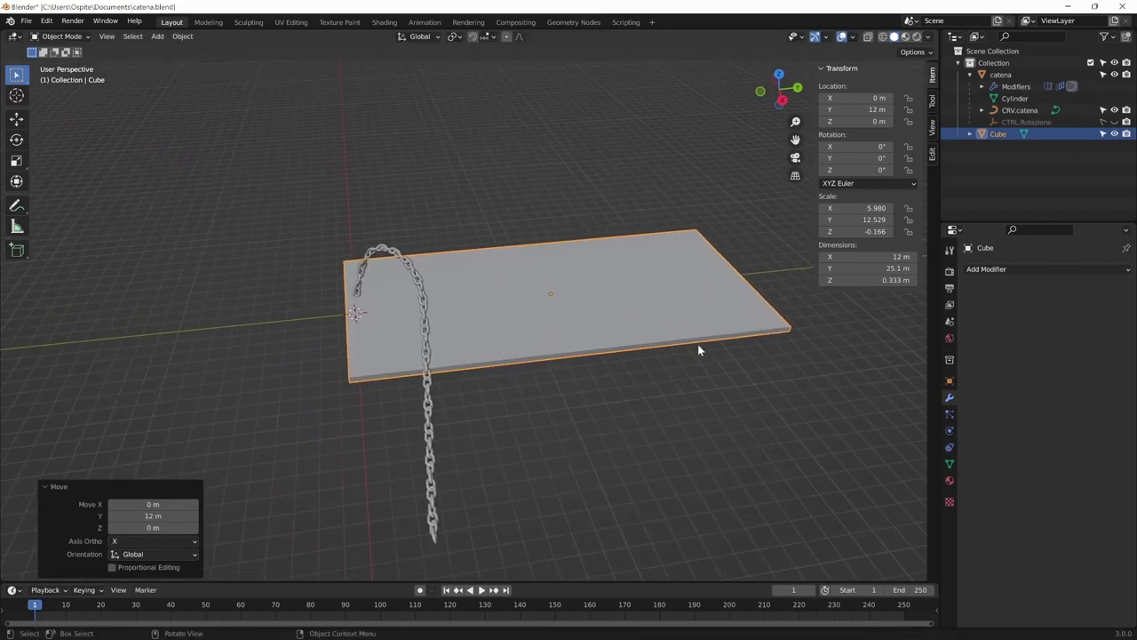
key(shift+d)
key(Escape)
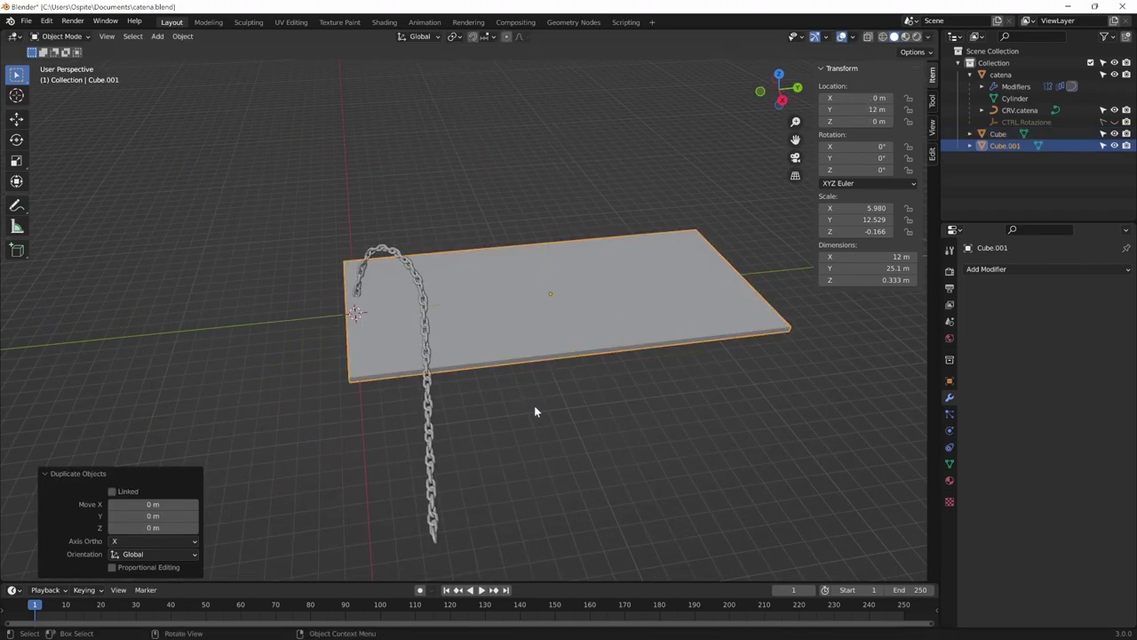
Duplicate the slab, move it -25 m along Y, rotate 90° on X and raise it as a tall wall.
key(shift+d)
text(y-25)
key(Return)
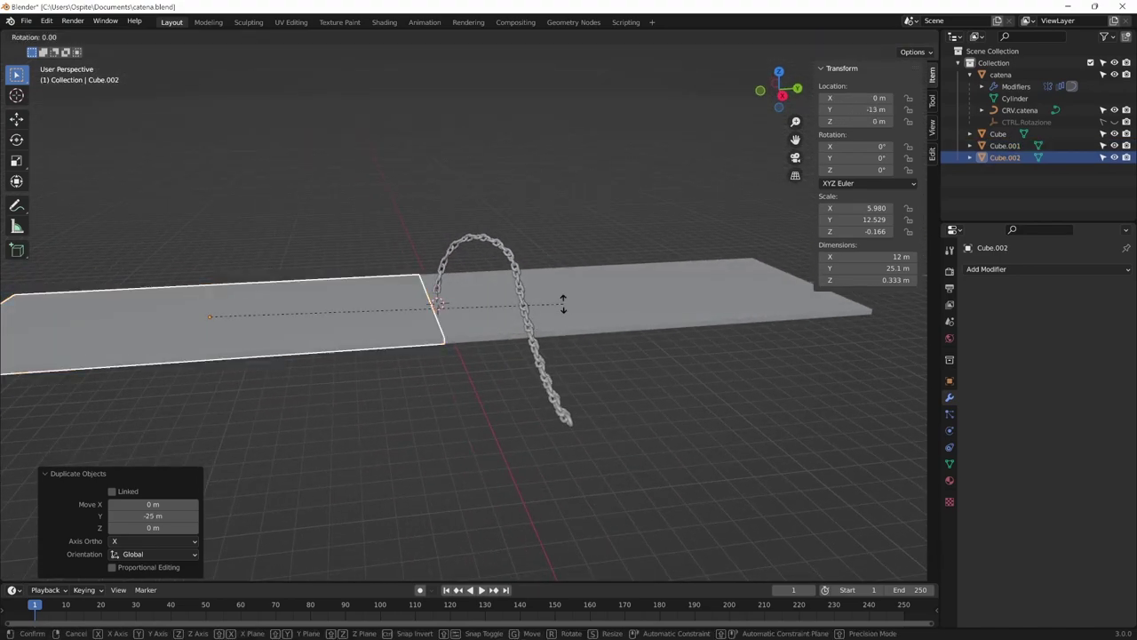
text(rx90)
key(Return)
key(s)
key(z)
key(g)
key(z)
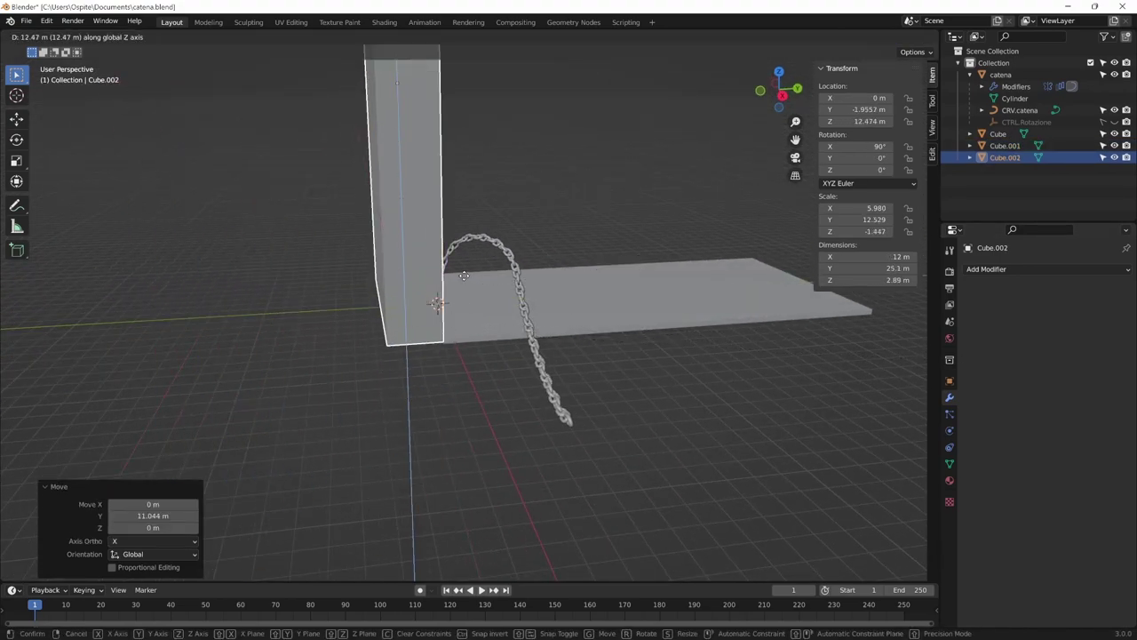
click(498, 352)
mouse_move(498, 352)
middle_down()
mouse_move(638, 478)
mouse_move(329, 88)
middle_up()
key(Tab)
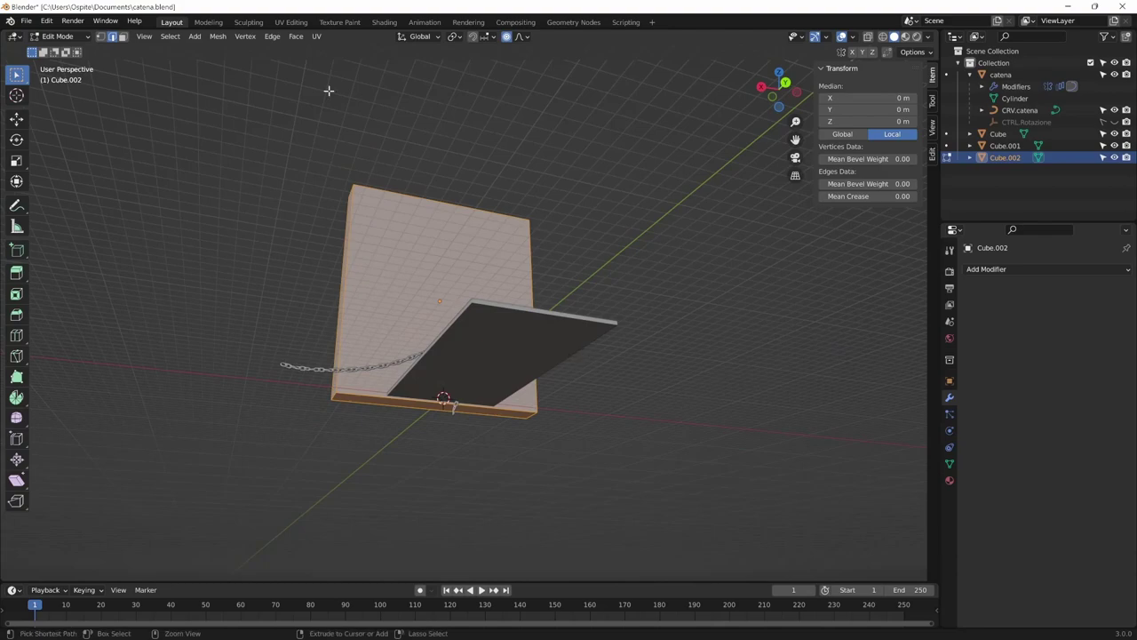
Loop-cut the wall and delete its lower middle face to open a doorway.
key(ctrl+r)
click(419, 221)
click(420, 221)
mouse_move(419, 221)
middle_down()
mouse_move(386, 247)
mouse_move(414, 259)
middle_up()
key(3)
click(416, 266)
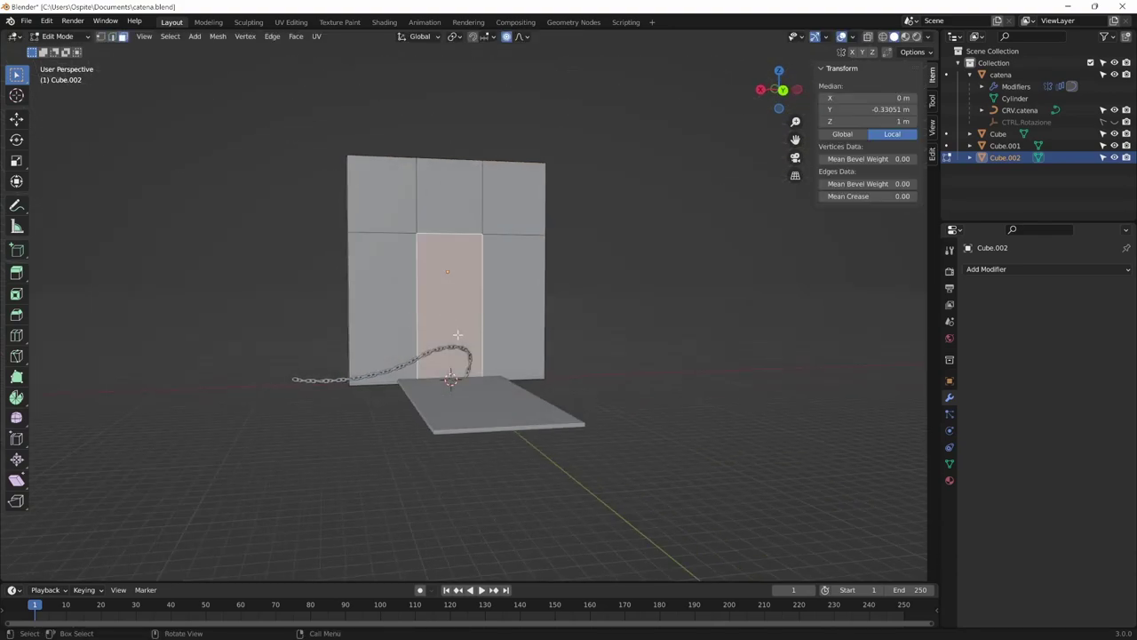
right_click(419, 309)
click(370, 403)
key(Tab)
Apply rotation and scale to both the wall and the floor slab.
mouse_move(369, 402)
middle_down()
mouse_move(606, 409)
mouse_move(567, 447)
mouse_move(592, 456)
mouse_move(672, 384)
mouse_move(680, 460)
mouse_move(634, 373)
mouse_move(619, 446)
middle_up()
shift+click(619, 447)
key(ctrl+a)
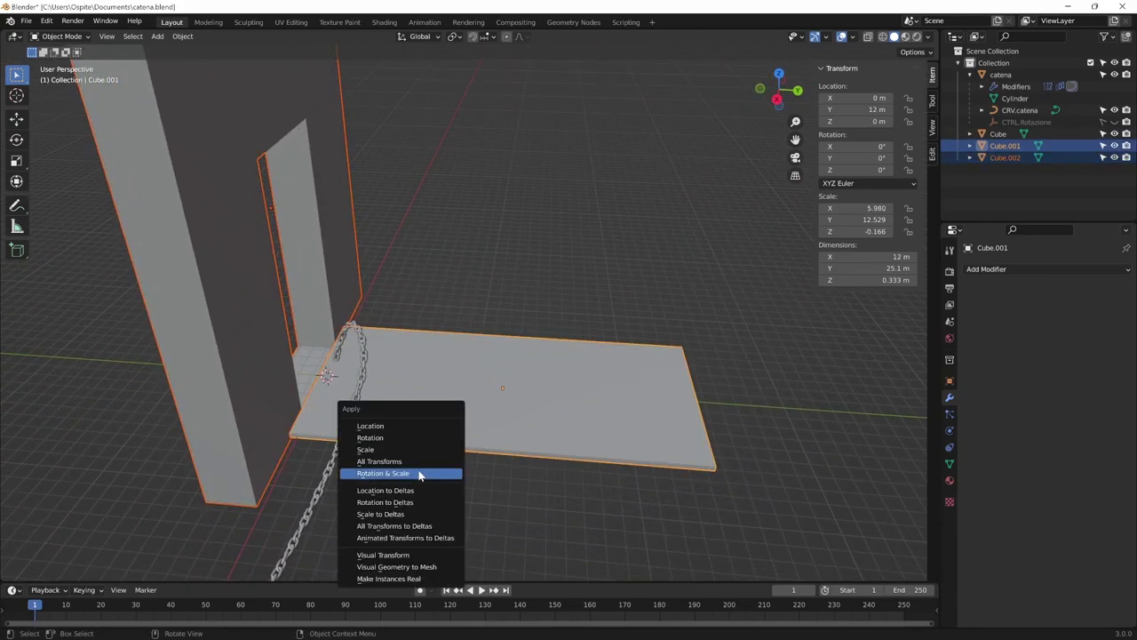
click(418, 474)
click(492, 374)
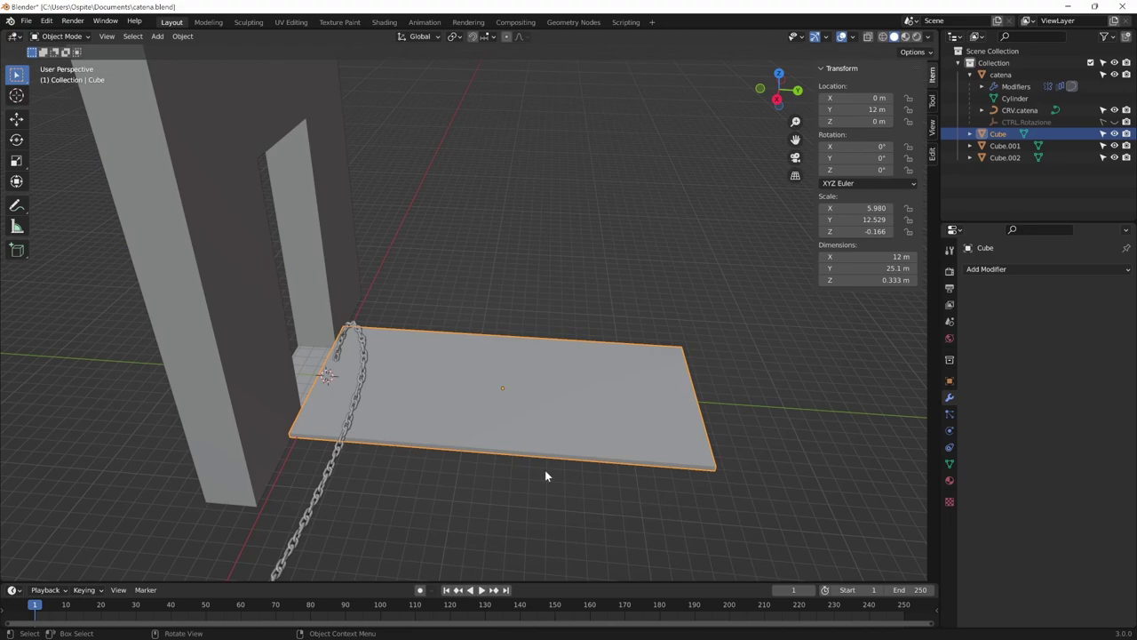
mouse_move(546, 470)
middle_down()
mouse_move(637, 444)
mouse_move(665, 453)
mouse_move(584, 424)
mouse_move(507, 347)
mouse_move(607, 444)
mouse_move(513, 388)
middle_up()
click(557, 447)
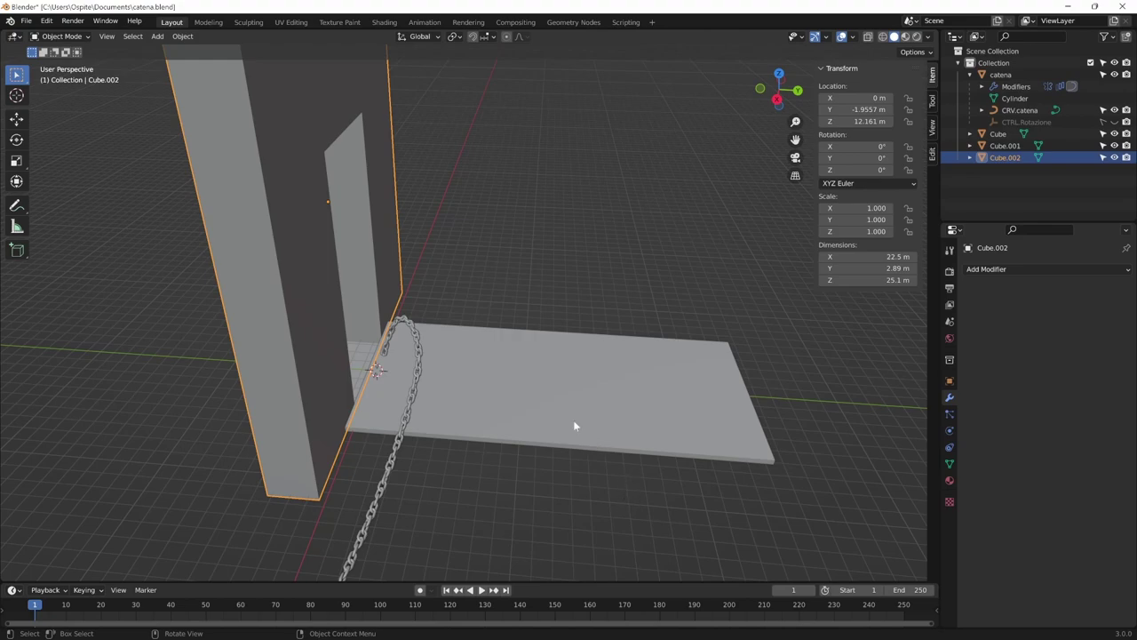
middle_drag(574, 426, 561, 410)
key(shift+a)
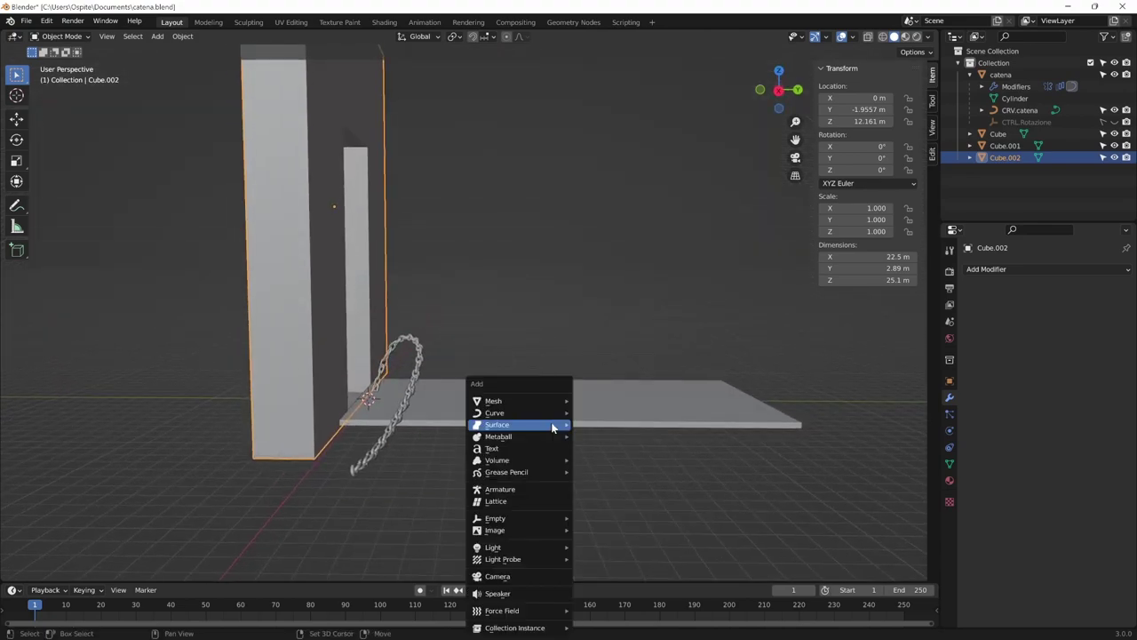
Add an armature and edit its bone in the right orthographic view.
click(536, 489)
middle_drag(535, 490, 452, 526)
key(Tab)
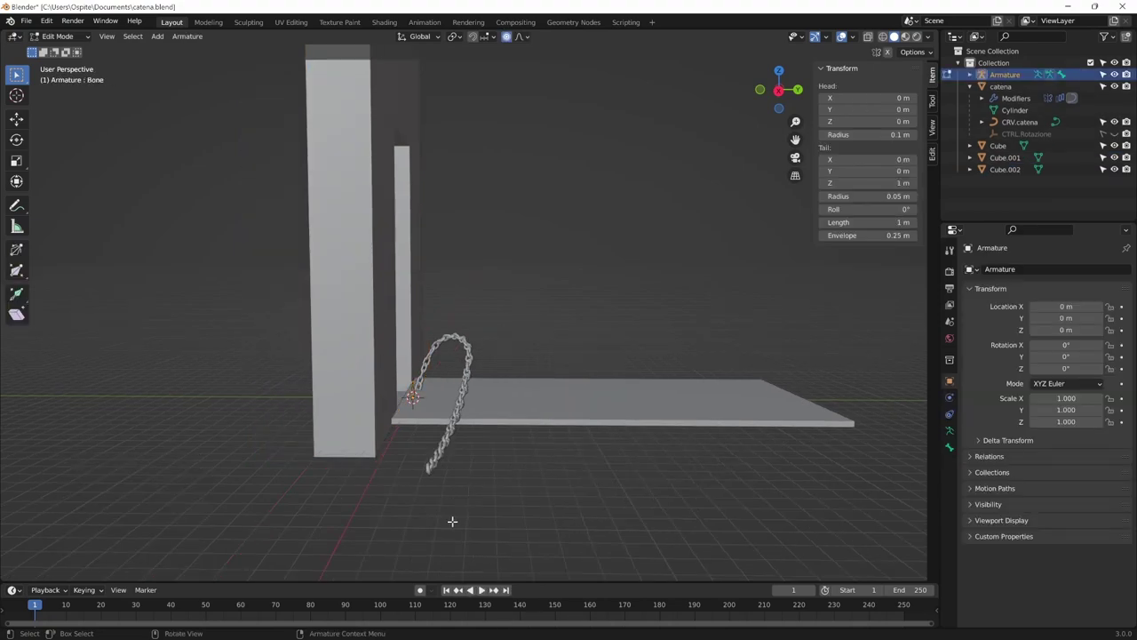
key(KP_1)
key(KP_3)
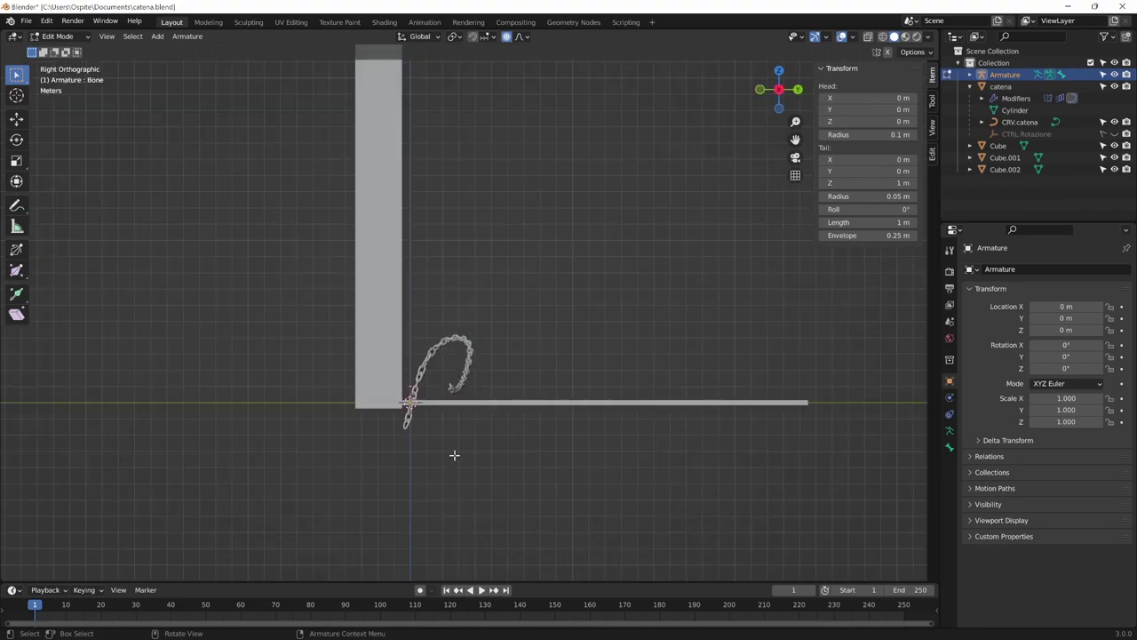
scroll(528, 350, up, 10)
scroll(478, 471, down, 6)
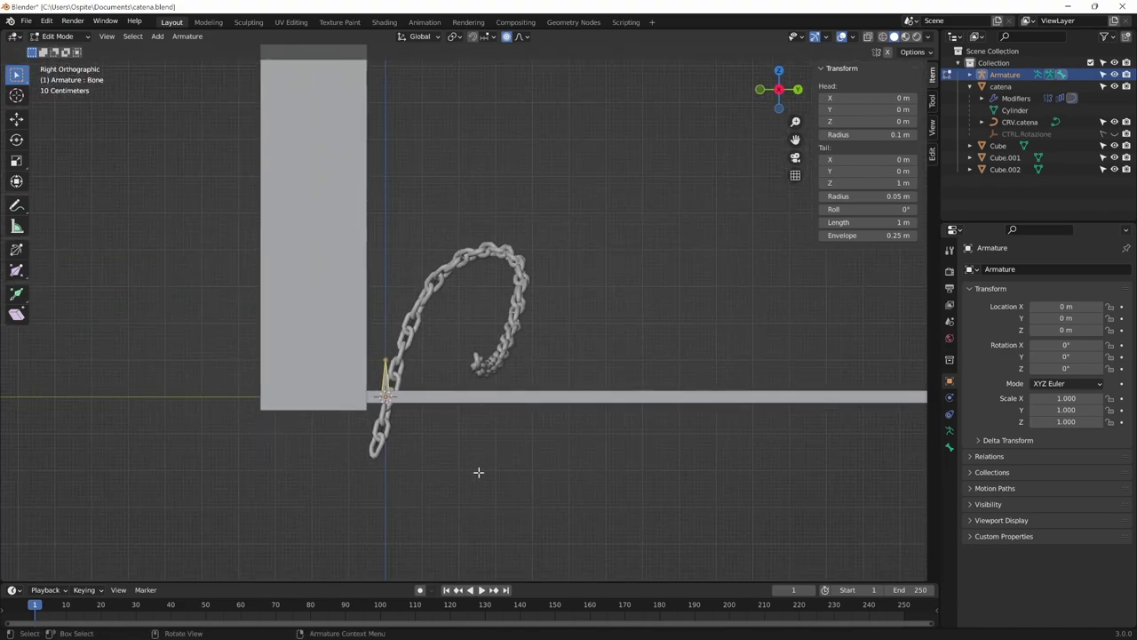
scroll(312, 479, down, 2)
scroll(681, 432, up, 1)
scroll(614, 432, down, 1)
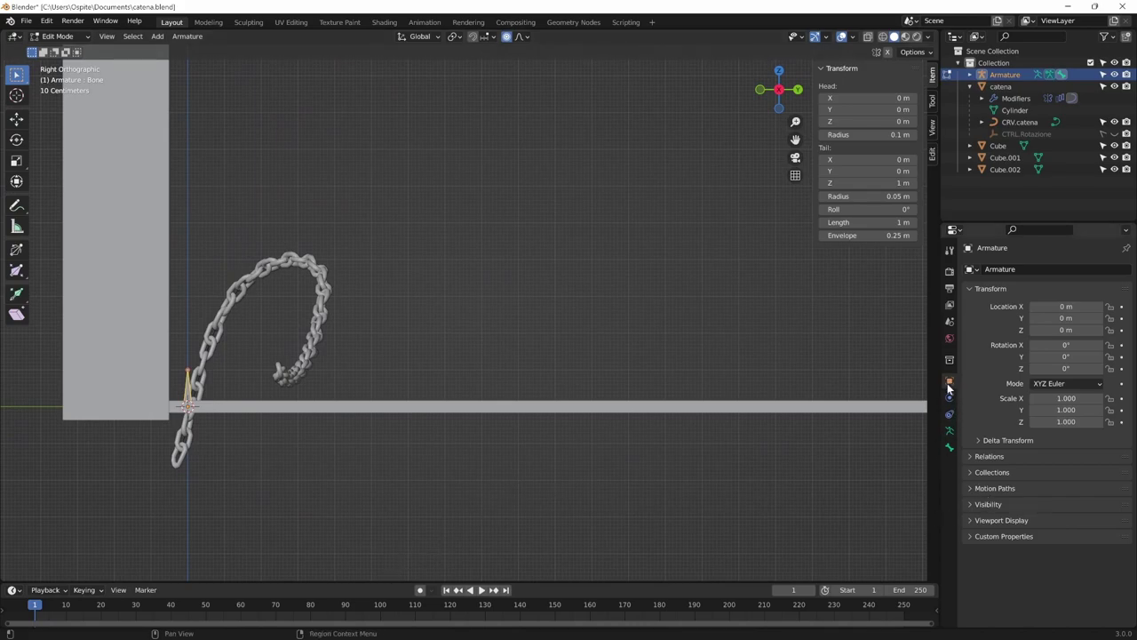
Set the armature's Viewport Display to draw as Wire in Object Properties.
click(949, 431)
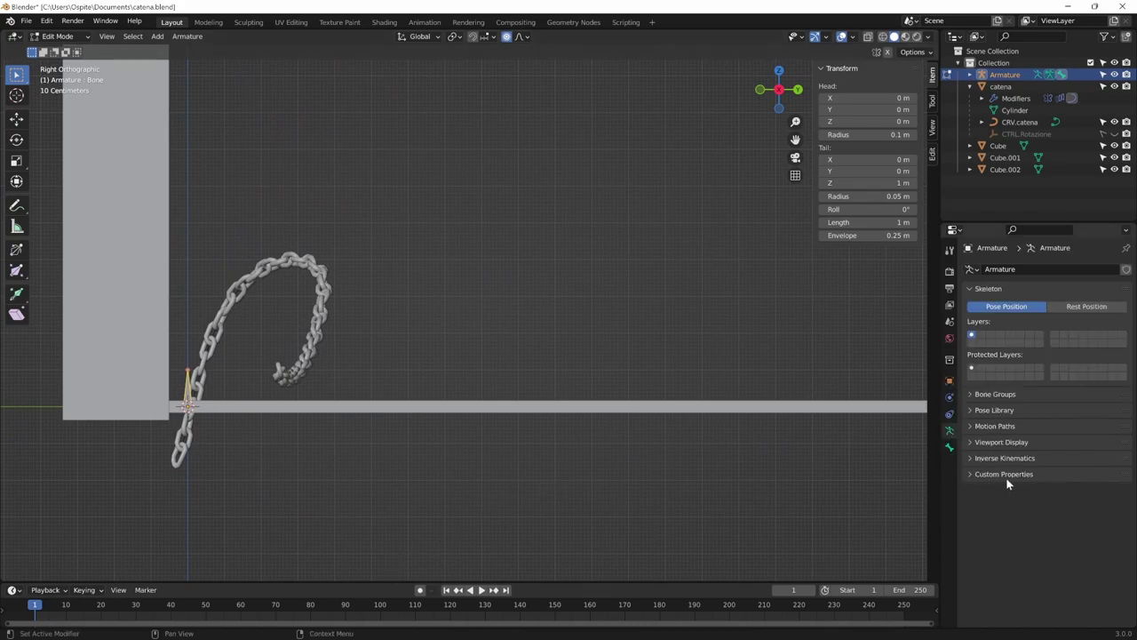
click(948, 380)
click(1017, 520)
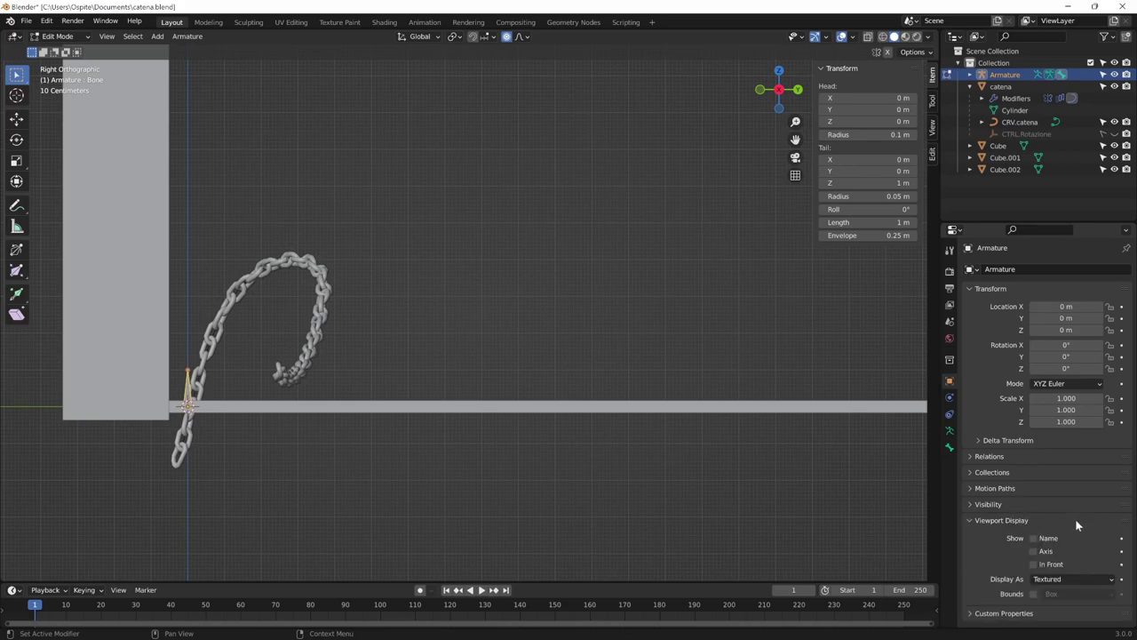
click(1071, 579)
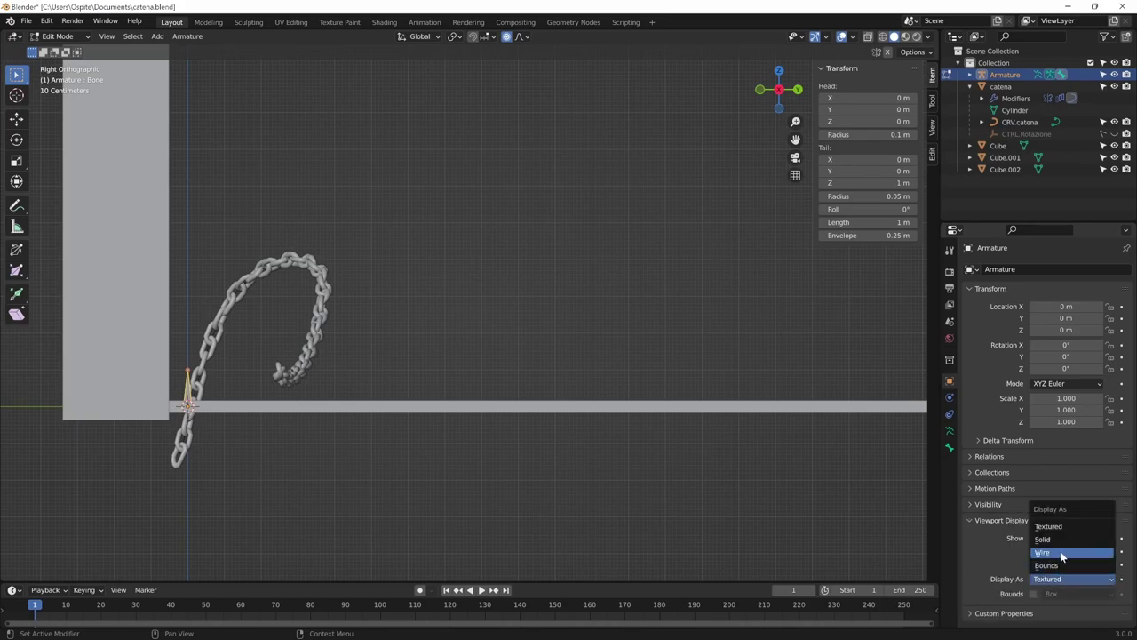
click(1062, 553)
scroll(513, 508, down, 4)
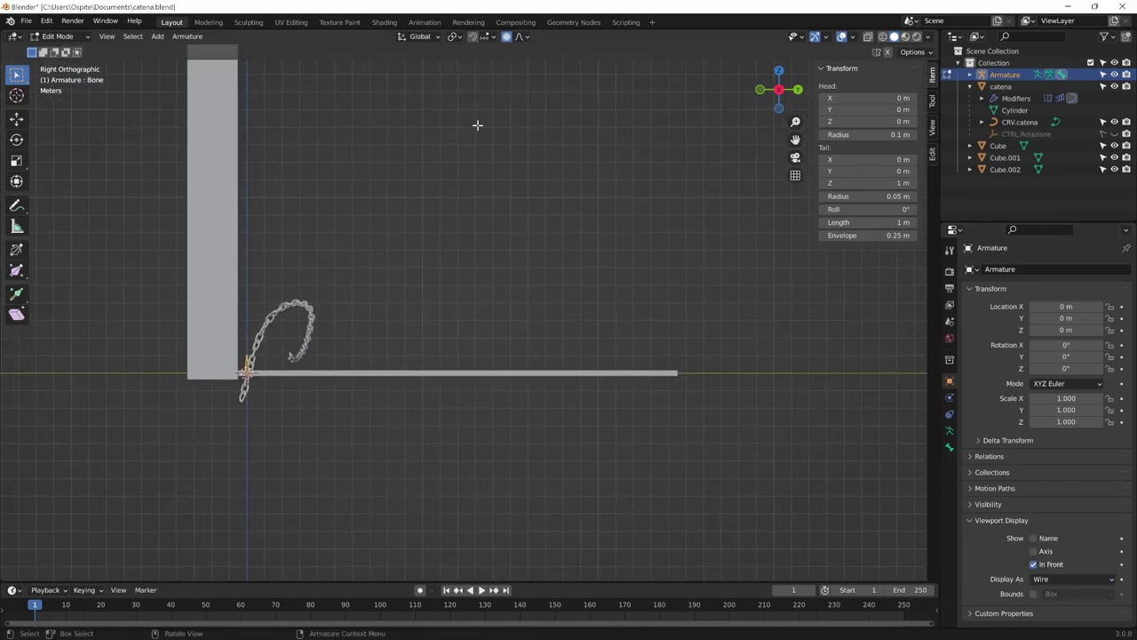
Choose the transform pivot point and rotate the bone 90° to lie flat.
click(494, 39)
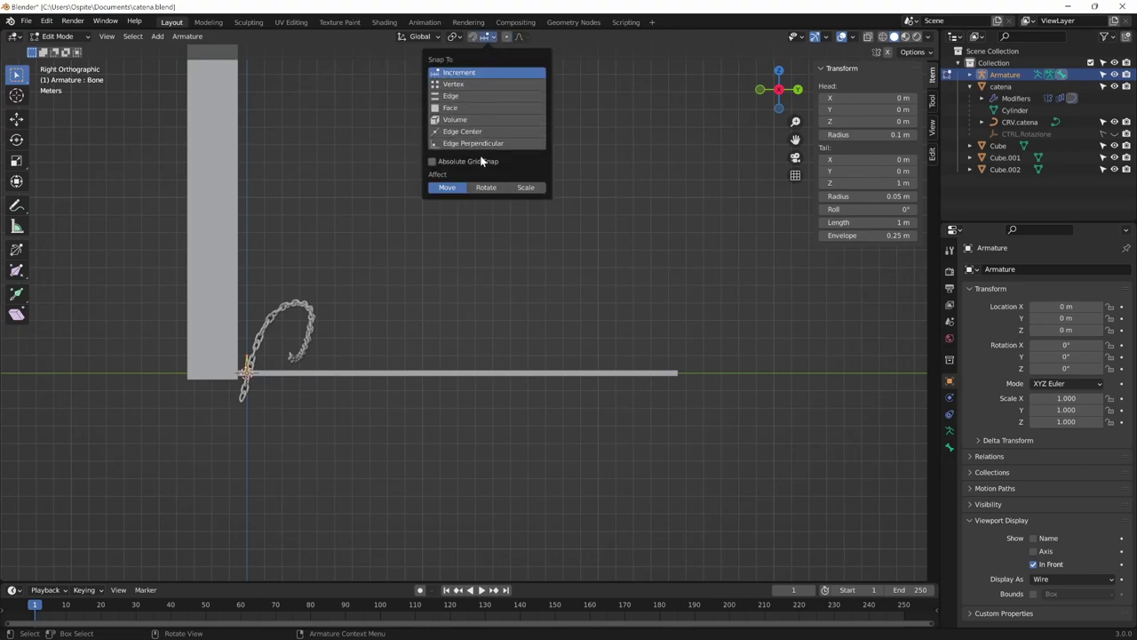
click(455, 36)
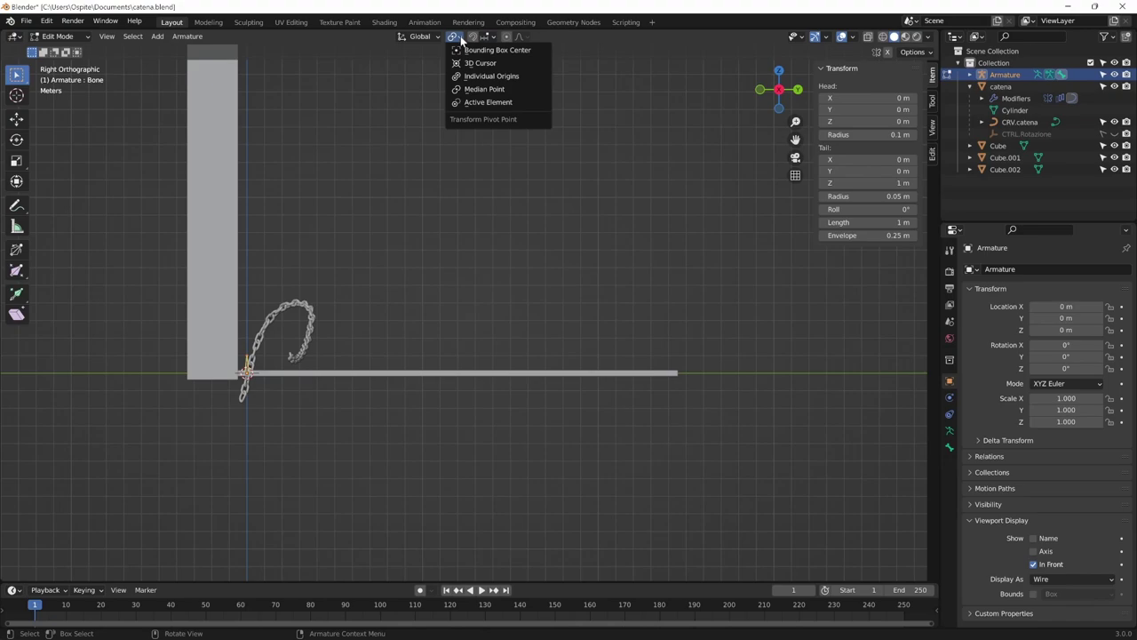
click(497, 78)
key(r)
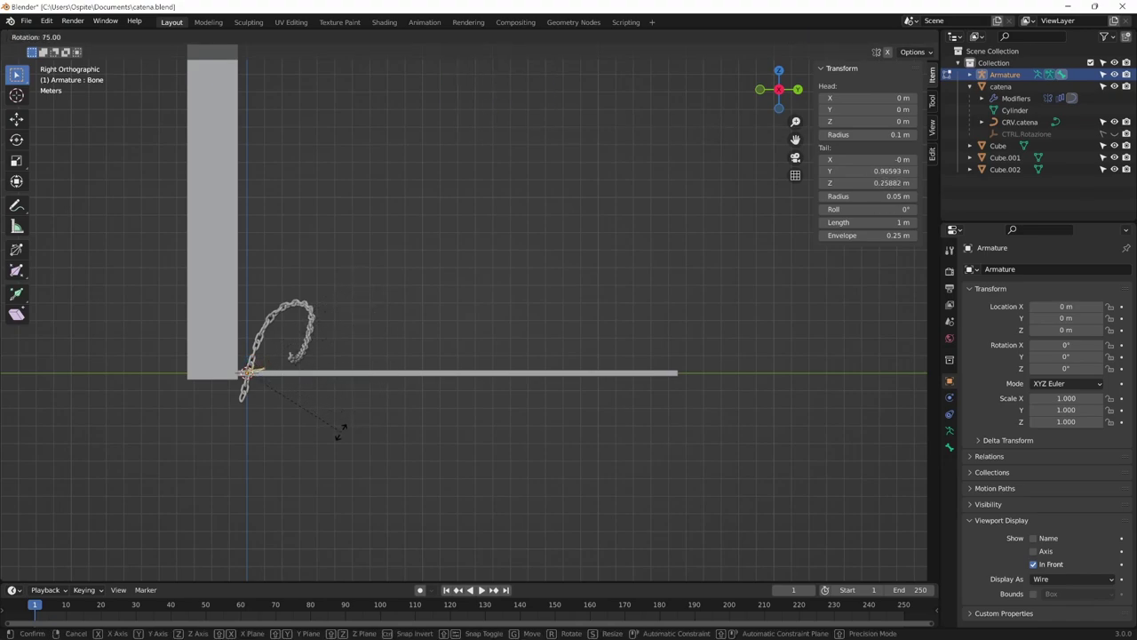
click(323, 451)
Lengthen the bone and move its tail 12 m along Y to the plank's end.
key(s)
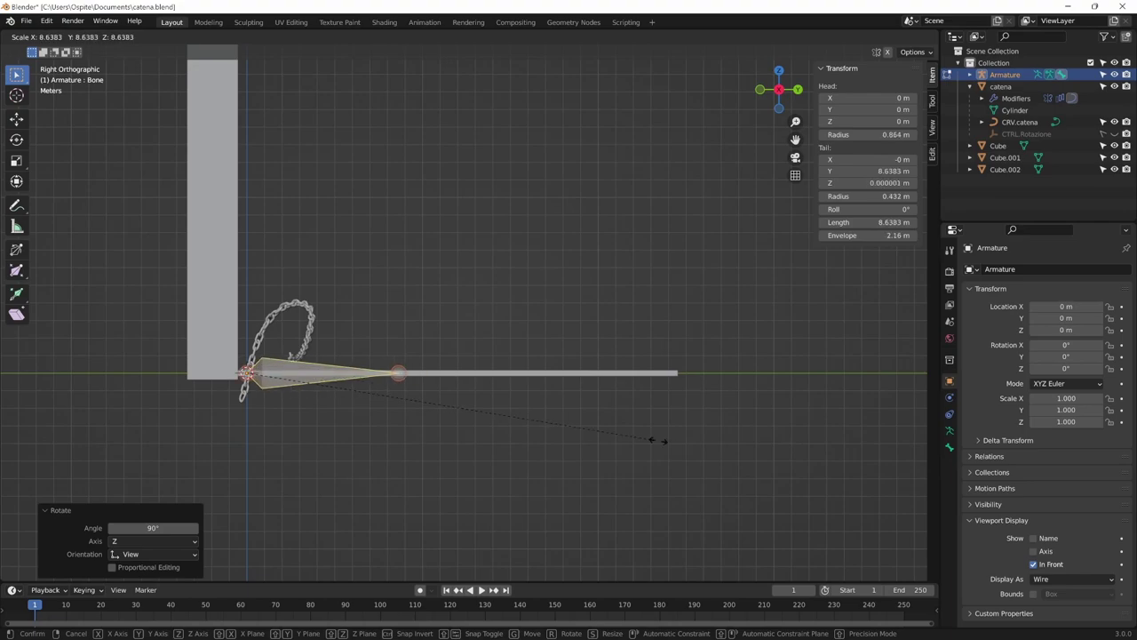
click(795, 443)
key(g)
key(y)
key(1)
key(2)
key(Return)
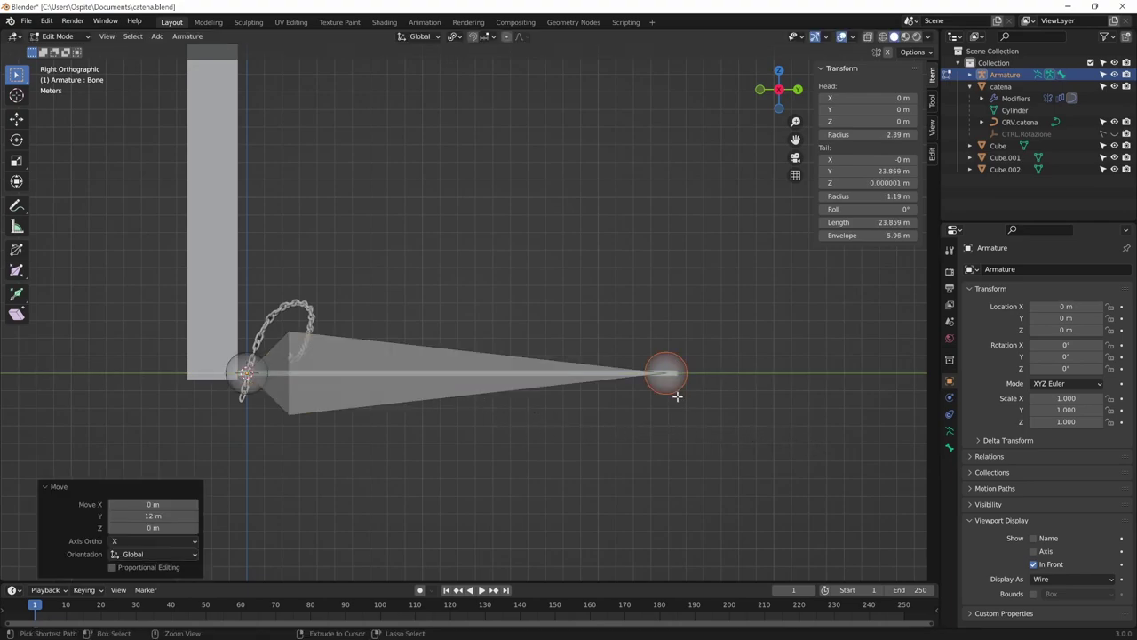
mouse_move(712, 350)
middle_down()
mouse_move(627, 399)
mouse_move(629, 456)
mouse_move(610, 399)
mouse_move(635, 413)
middle_up()
key(ctrl+Tab)
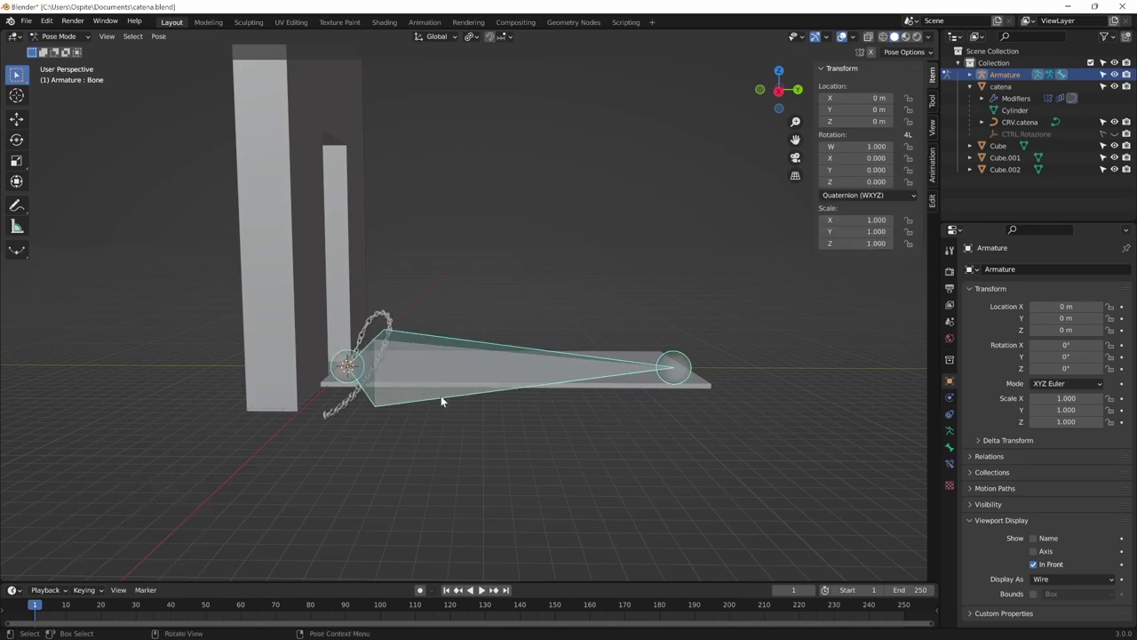
Set the bone's rotation mode to XYZ Euler and test-rotate it around X.
mouse_move(441, 395)
middle_down()
mouse_move(407, 416)
mouse_move(476, 349)
mouse_move(573, 378)
middle_up()
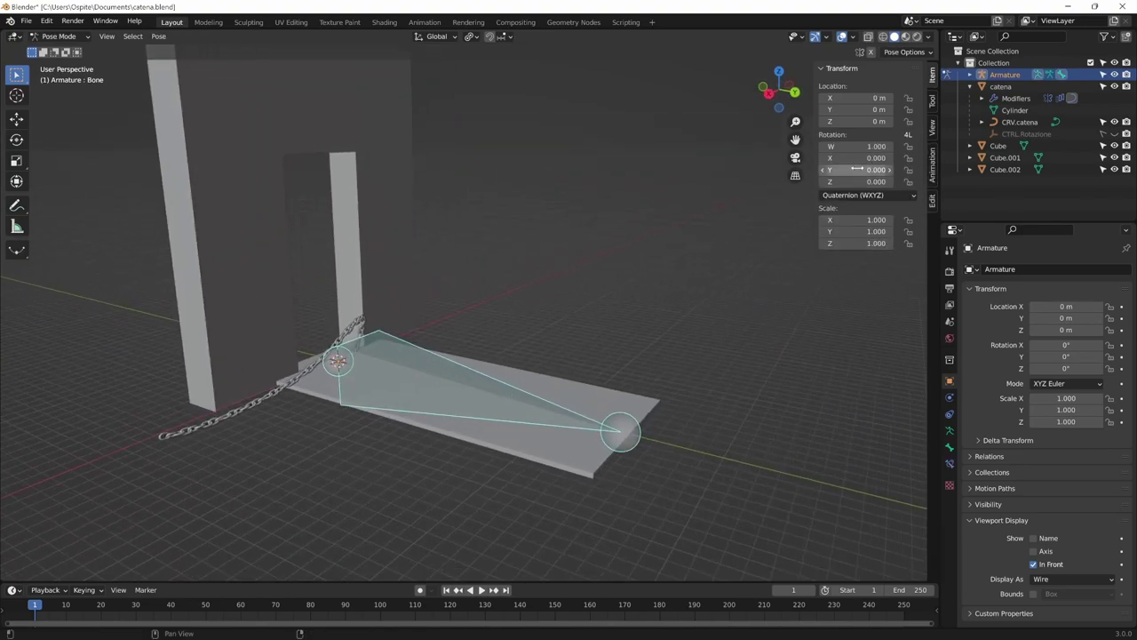
click(880, 194)
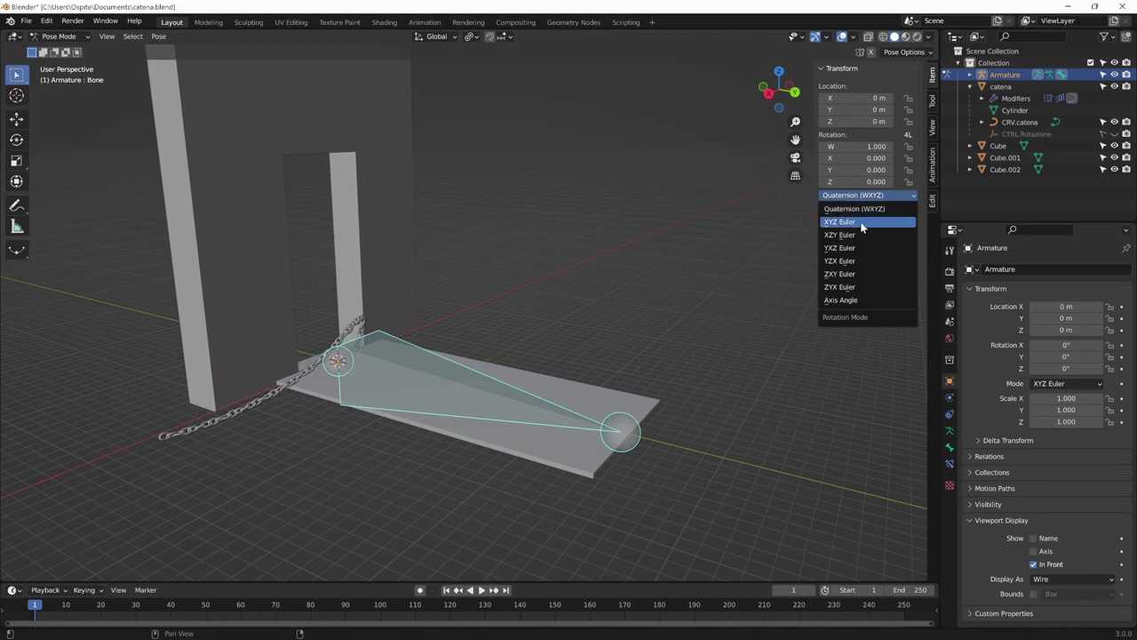
click(861, 222)
mouse_move(866, 146)
mouse_down()
mouse_move(971, 152)
mouse_move(936, 155)
mouse_up()
key(alt+r)
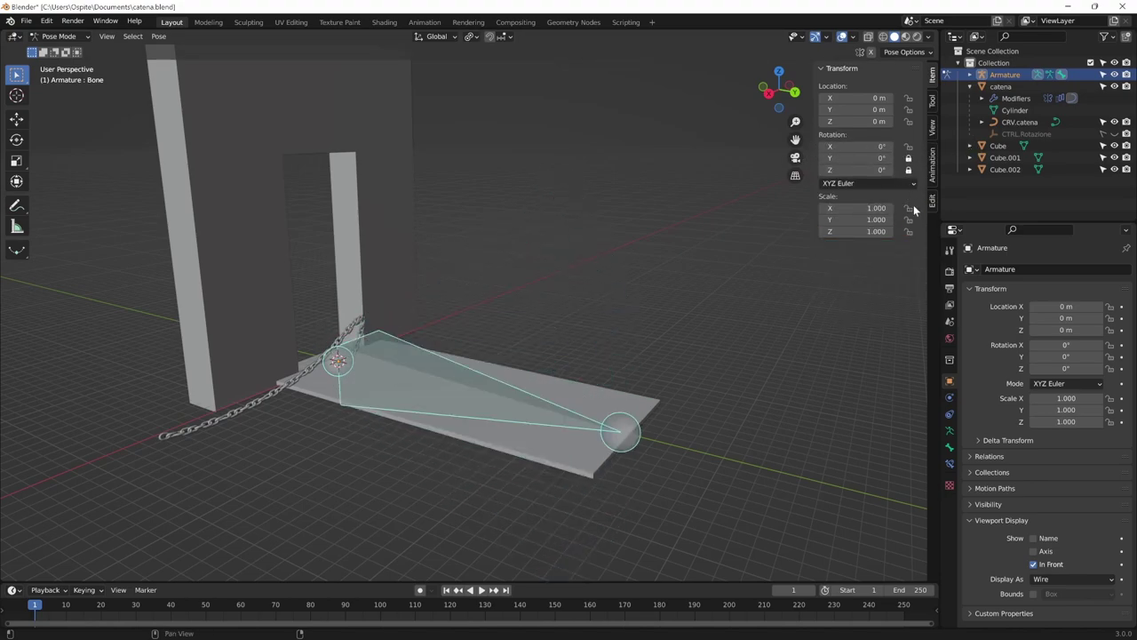
mouse_move(875, 146)
mouse_down()
mouse_move(839, 147)
mouse_move(594, 404)
mouse_up()
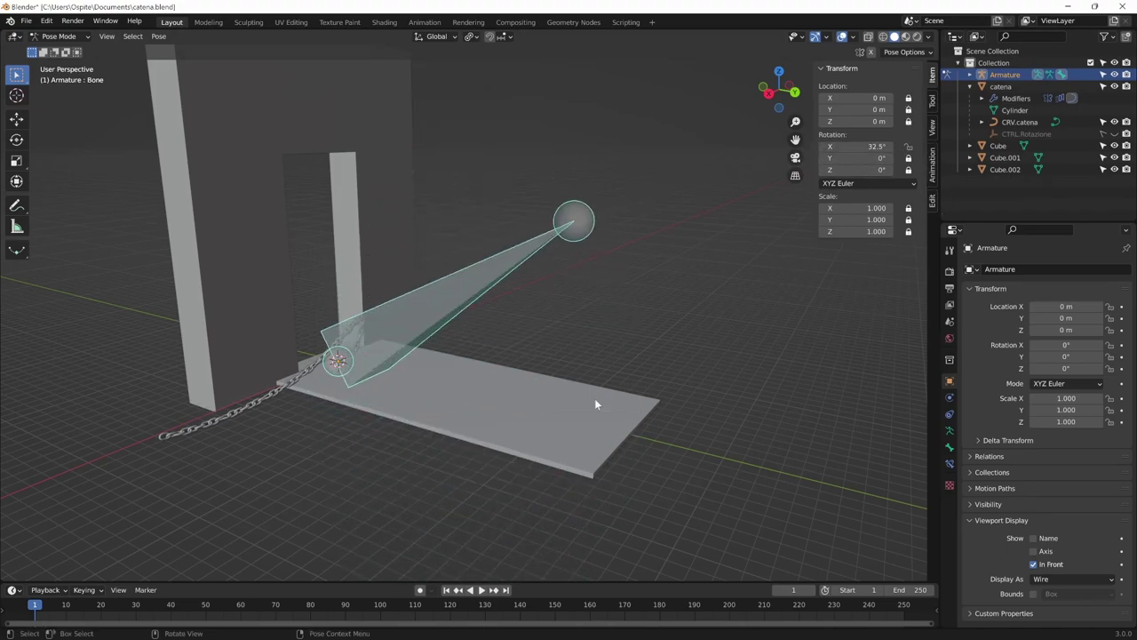
key(ctrl+z)
middle_drag(537, 464, 597, 426)
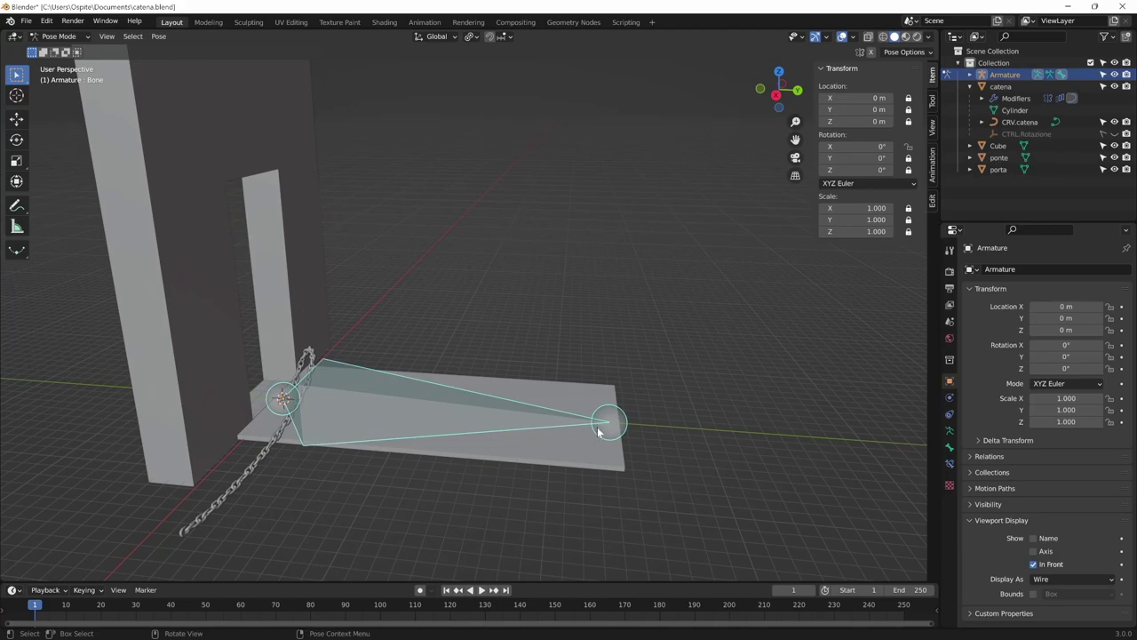
Parent the ponte plank to the bone and rotate the bone to lift it.
click(999, 158)
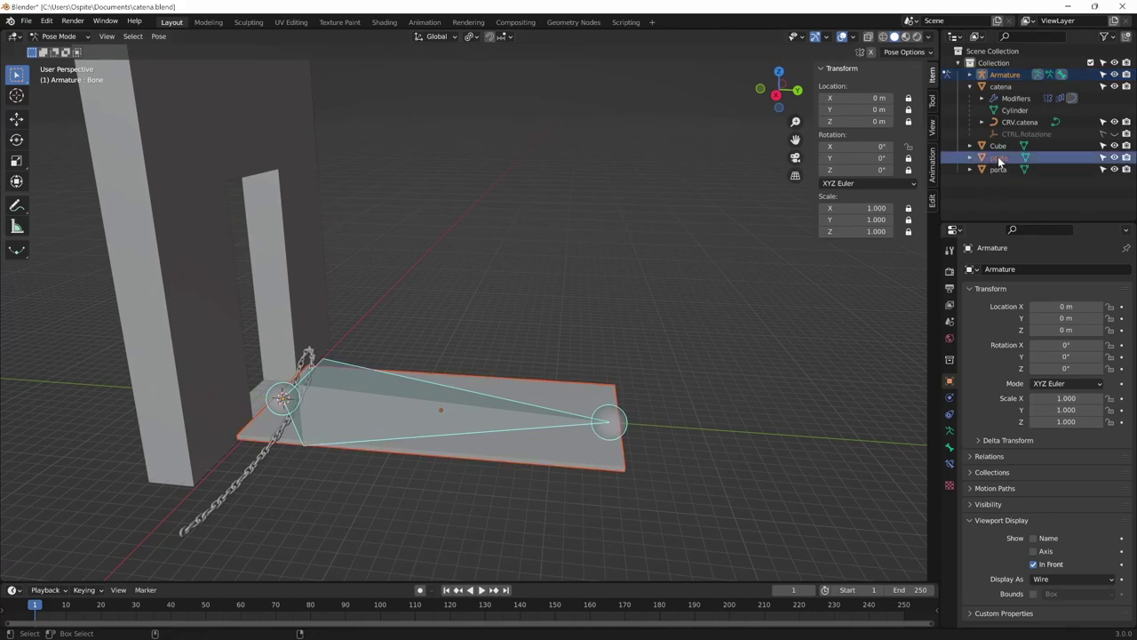
key(ctrl+p)
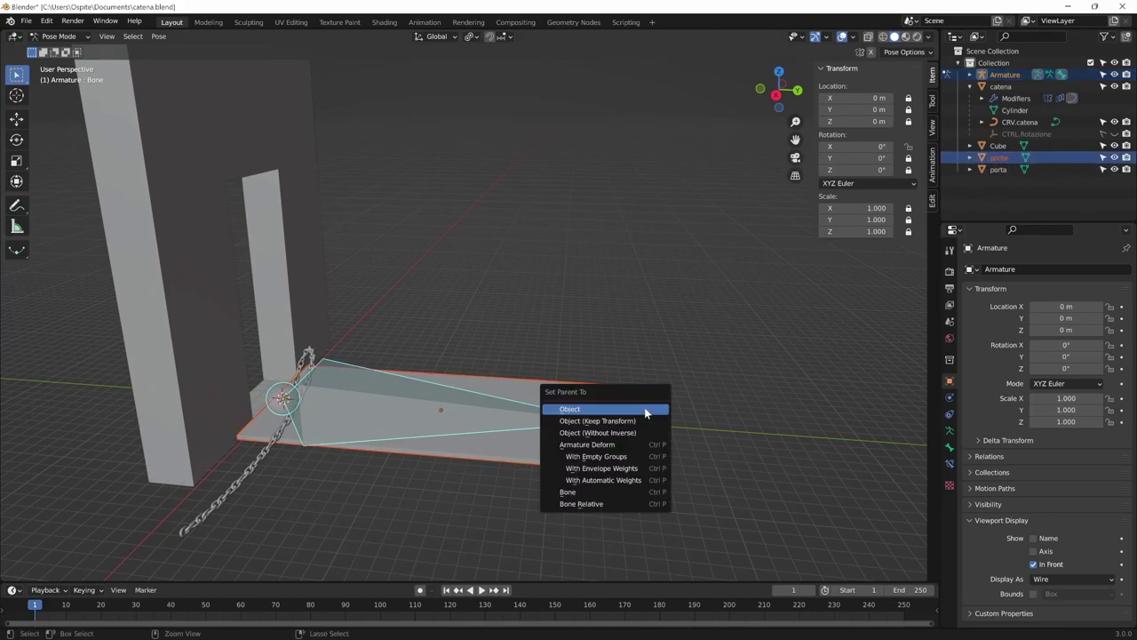
click(605, 494)
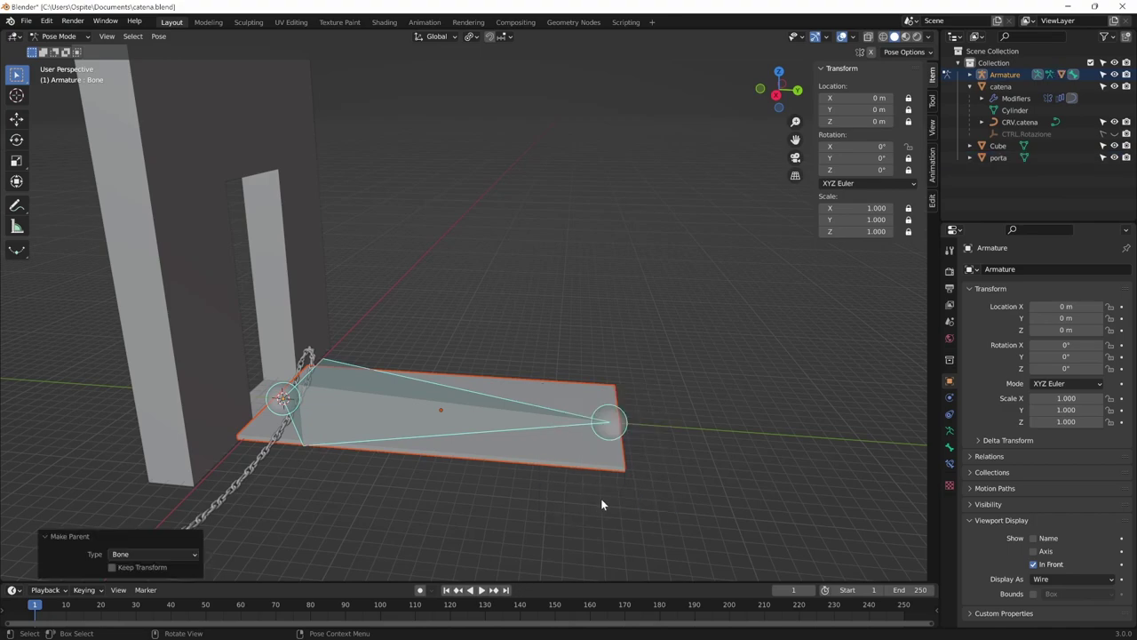
middle_drag(597, 419, 654, 471)
key(r)
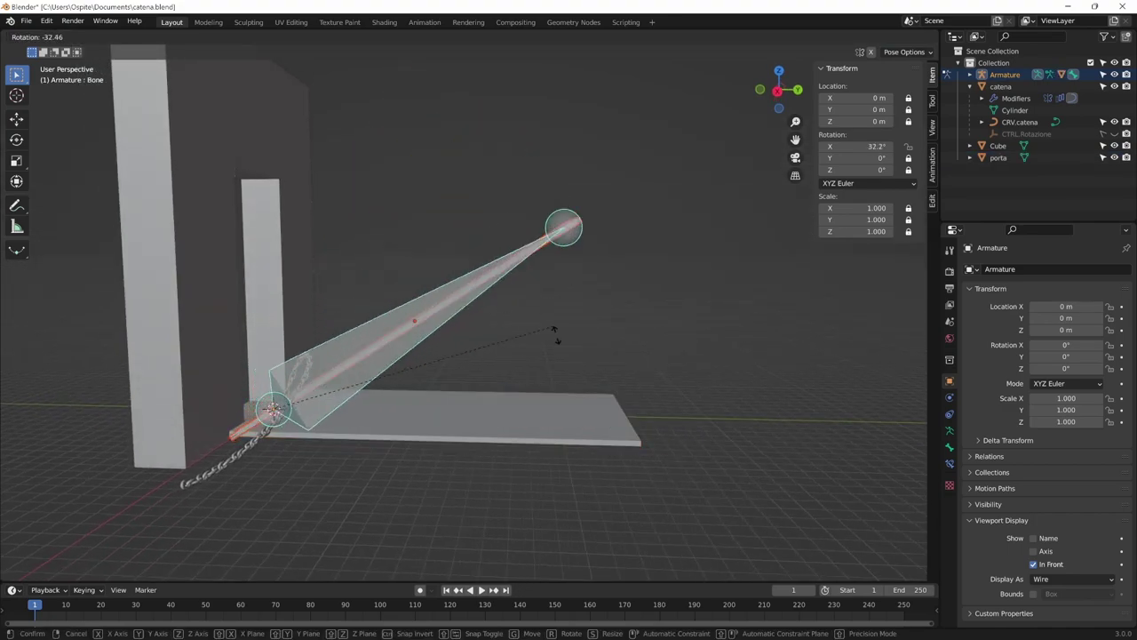
click(524, 218)
Delete the leftover Cube object and reselect the armature.
key(ctrl+Tab)
key(Delete)
middle_drag(474, 388, 379, 375)
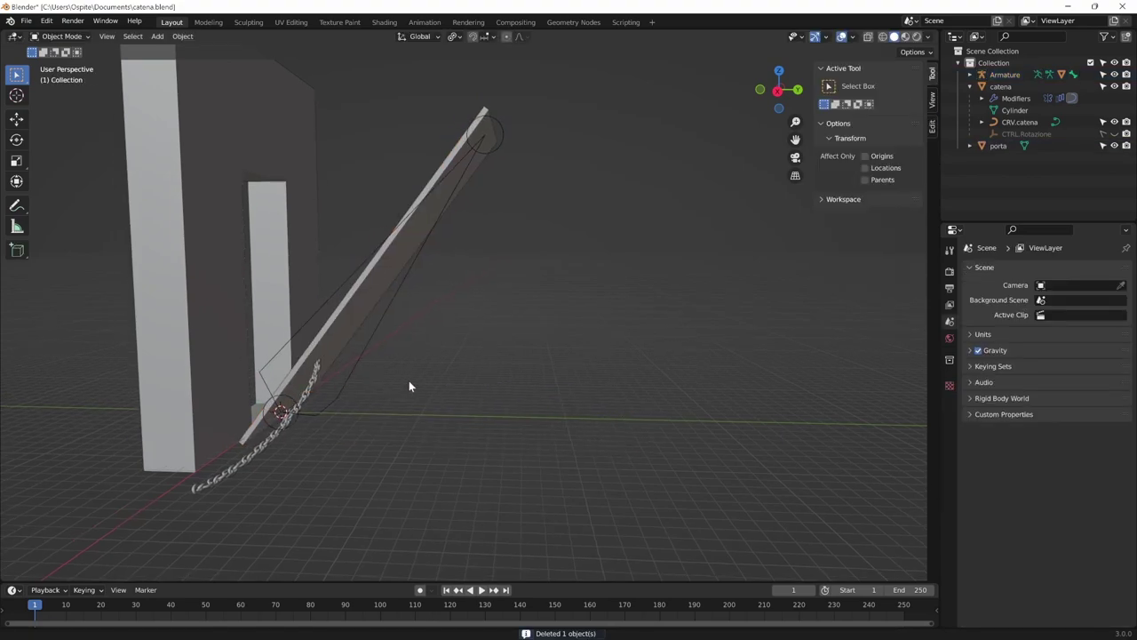
click(380, 374)
mouse_move(514, 414)
middle_down()
mouse_move(469, 457)
mouse_move(510, 421)
middle_up()
Swing the bridge up and down in Pose Mode, then return to Edit Mode with the plank flat.
key(ctrl+Tab)
key(alt+r)
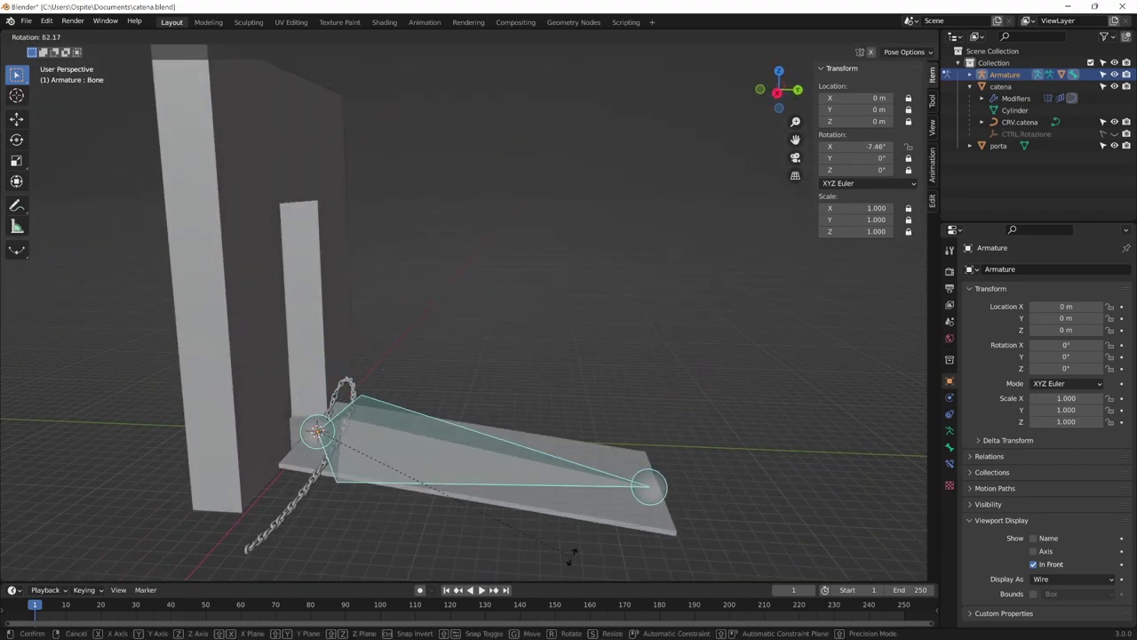
key(ctrl+z)
key(ctrl+shift+z)
key(ctrl+z)
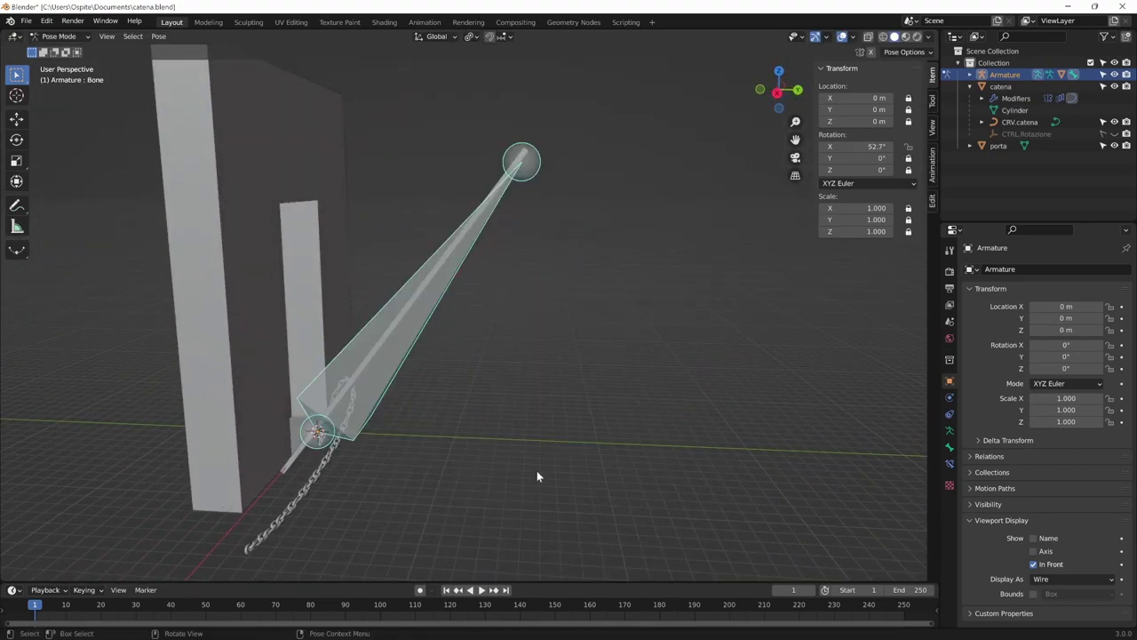
key(ctrl+shift+z)
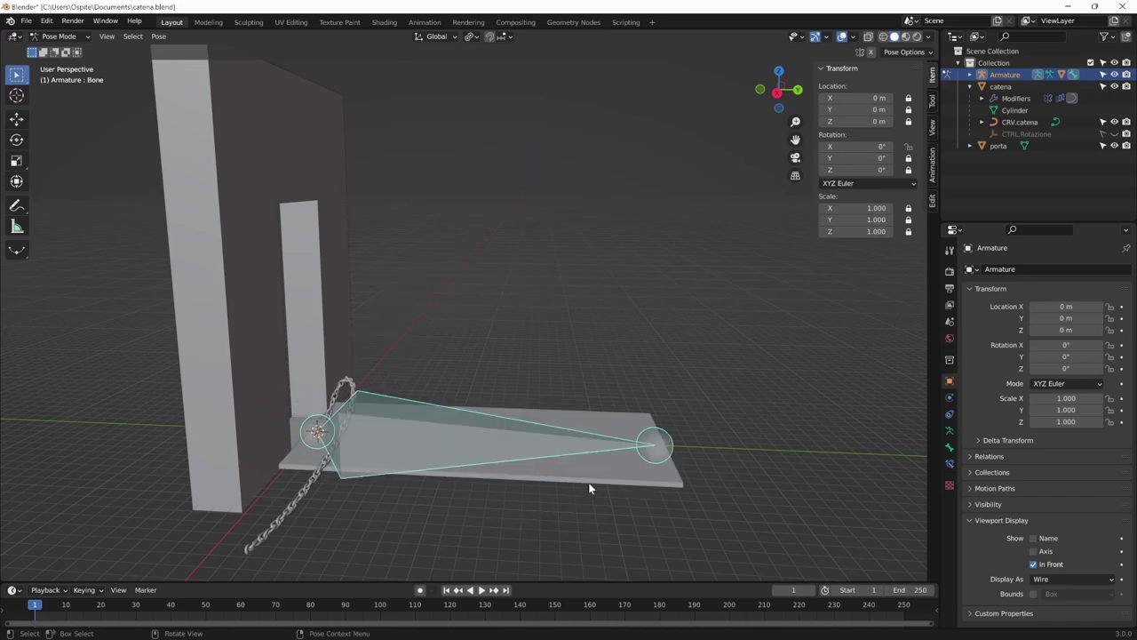
key(Tab)
From the right side view, add a new bone, Bone.001, to the armature.
key(KP_1)
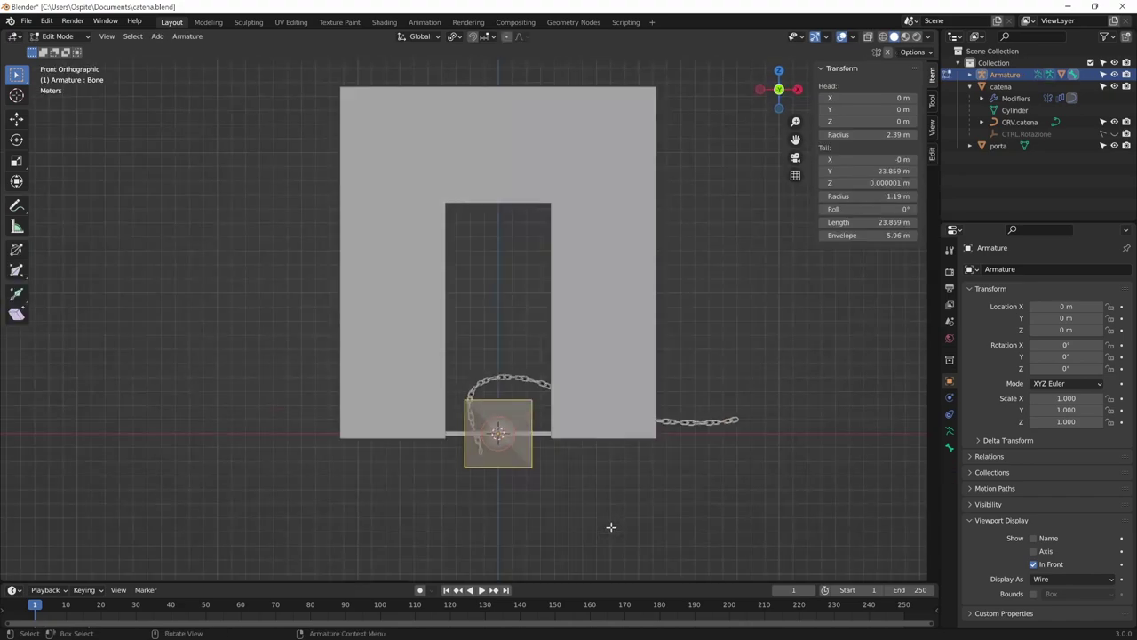
key(KP_3)
mouse_move(611, 504)
shift+middle_down()
mouse_move(490, 472)
mouse_move(443, 510)
shift+middle_up()
shift+middle_drag(572, 430, 507, 449)
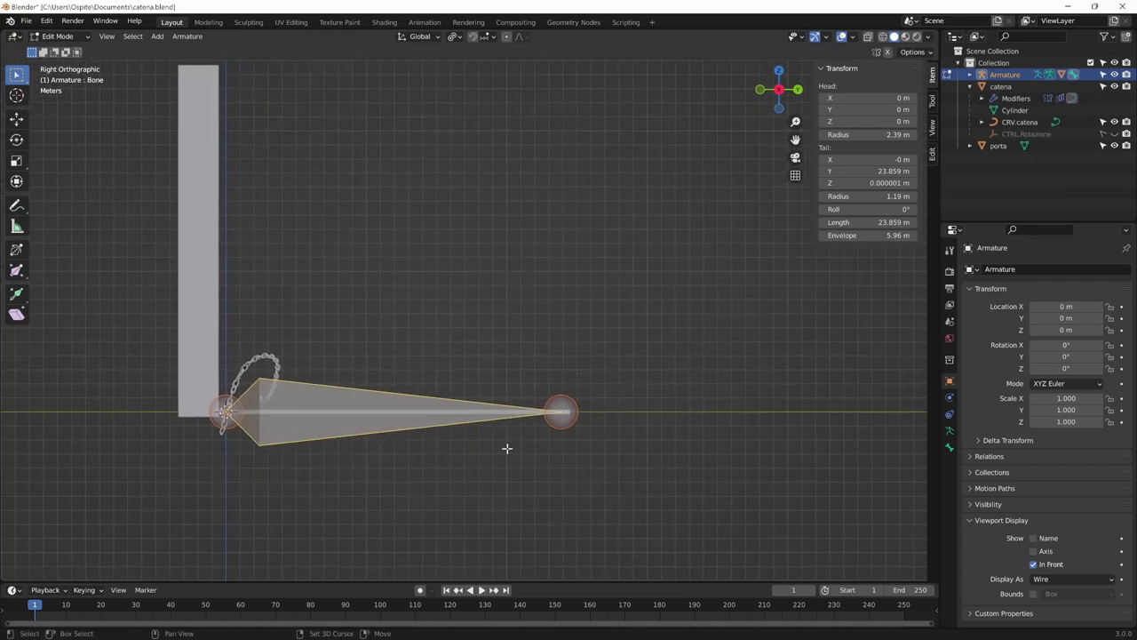
key(shift+a)
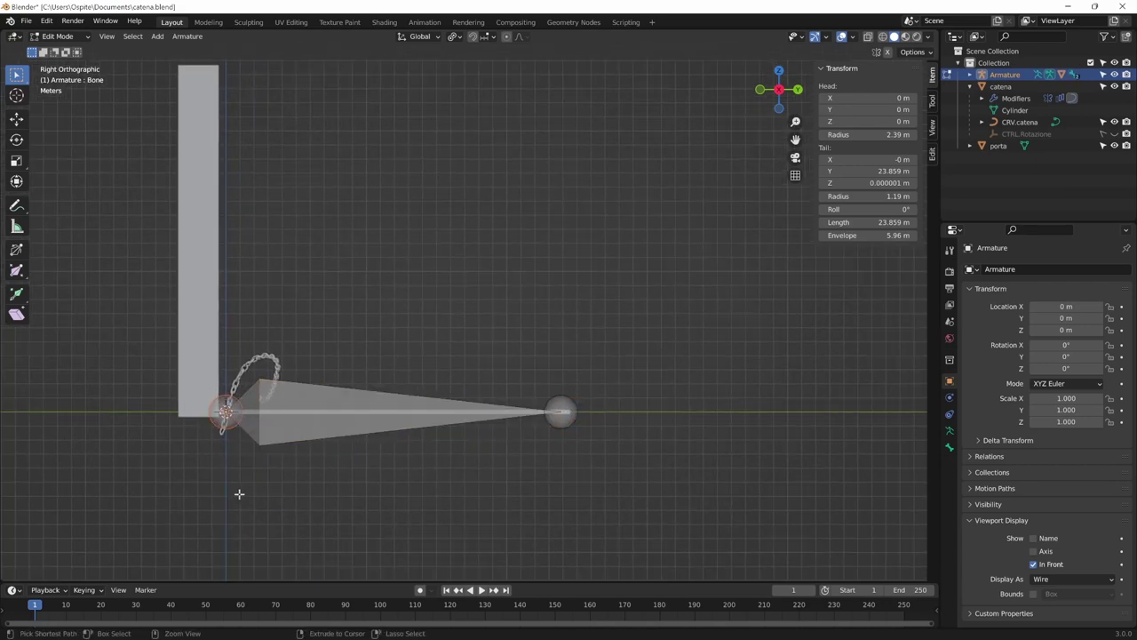
scroll(314, 375, up, 2)
scroll(394, 367, up, 2)
shift+middle_drag(394, 368, 571, 306)
scroll(571, 306, up, 4)
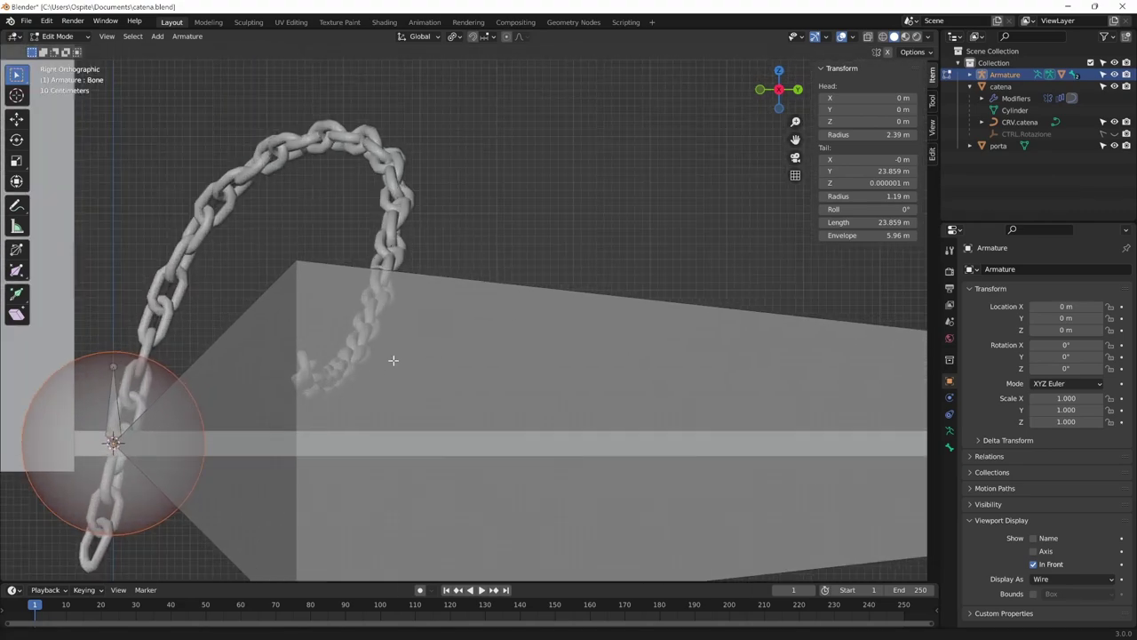
shift+middle_drag(106, 444, 206, 397)
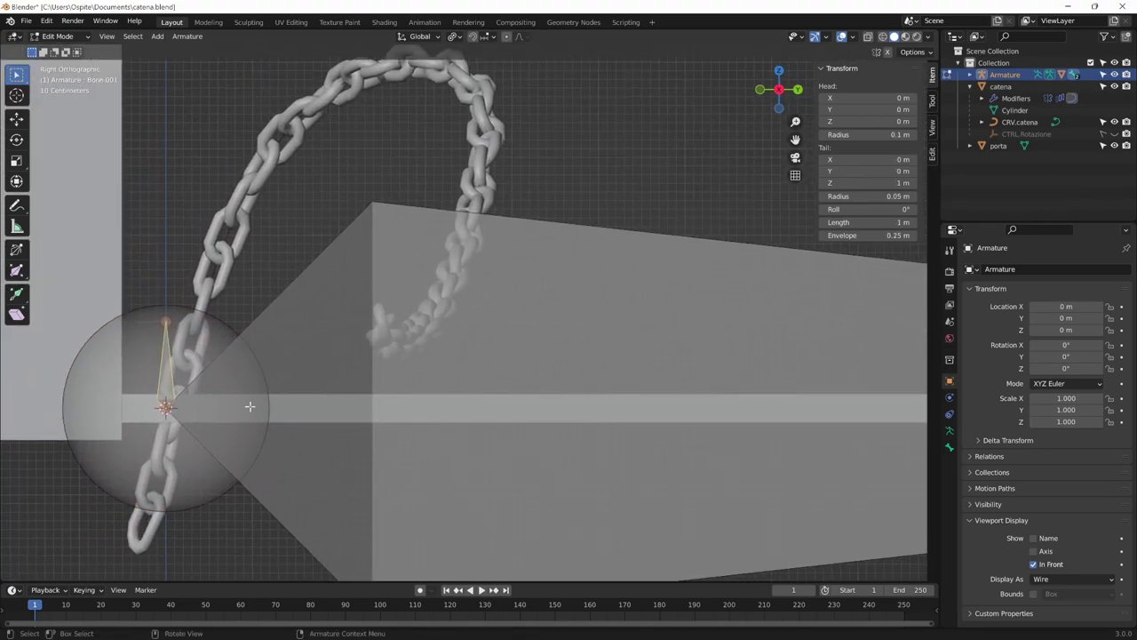
Move Bone.001 along Y out to the bridge tip.
key(g)
click(844, 409)
scroll(844, 409, down, 4)
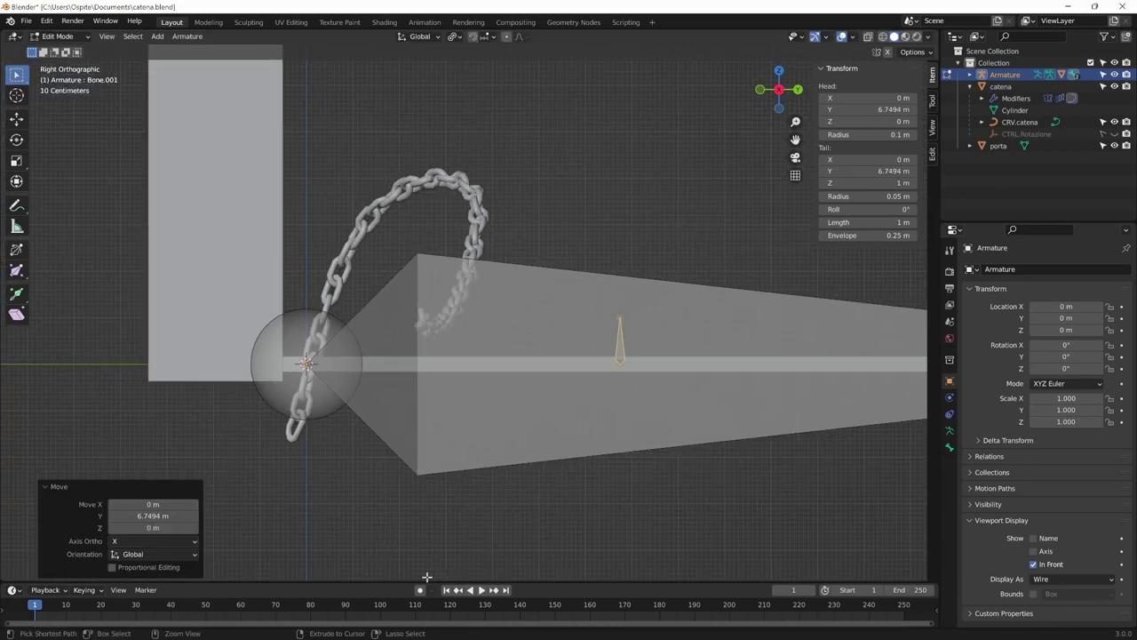
mouse_move(722, 417)
shift+middle_down()
mouse_move(429, 416)
mouse_move(376, 373)
shift+middle_up()
key(g)
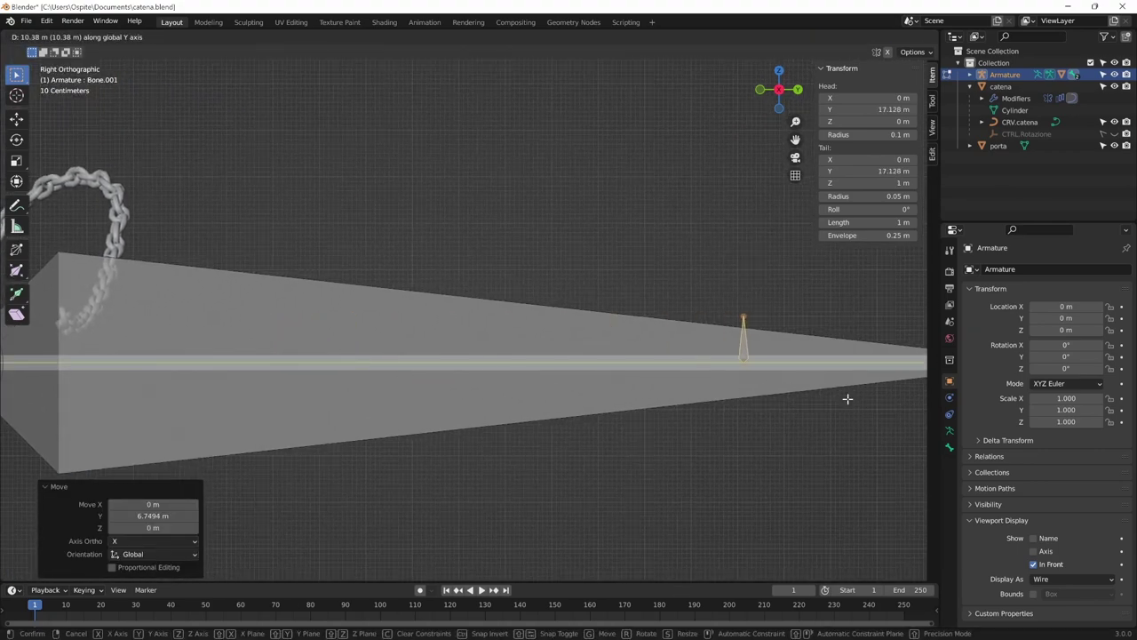
click(847, 396)
shift+middle_drag(847, 396, 421, 438)
key(g)
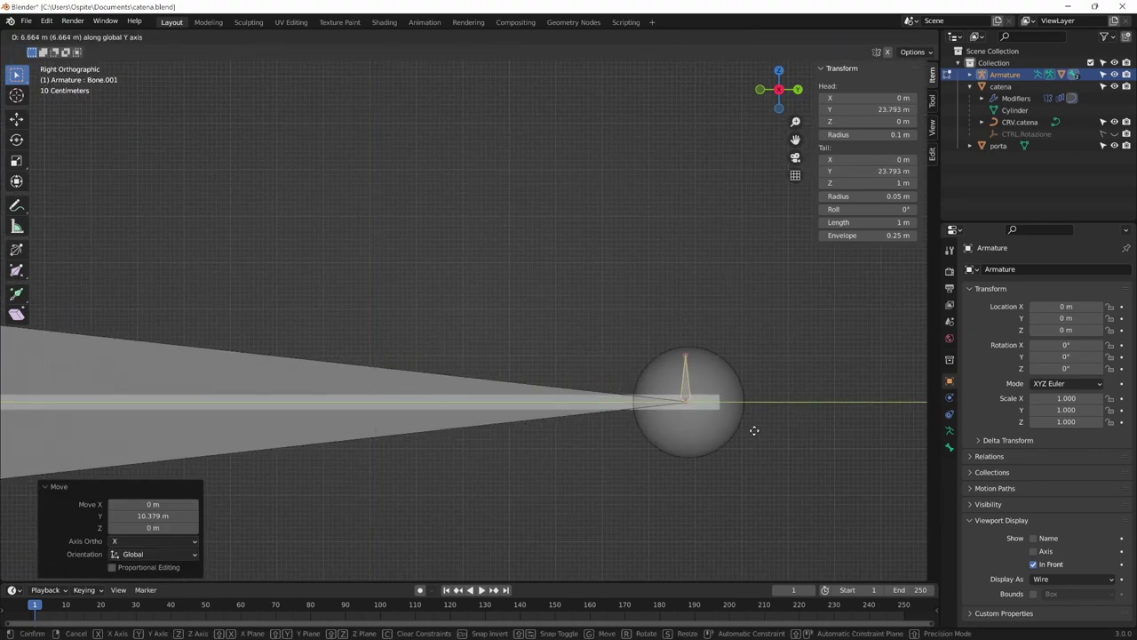
click(767, 430)
Shift Bone.001 sideways along the X axis.
middle_drag(767, 430, 808, 440)
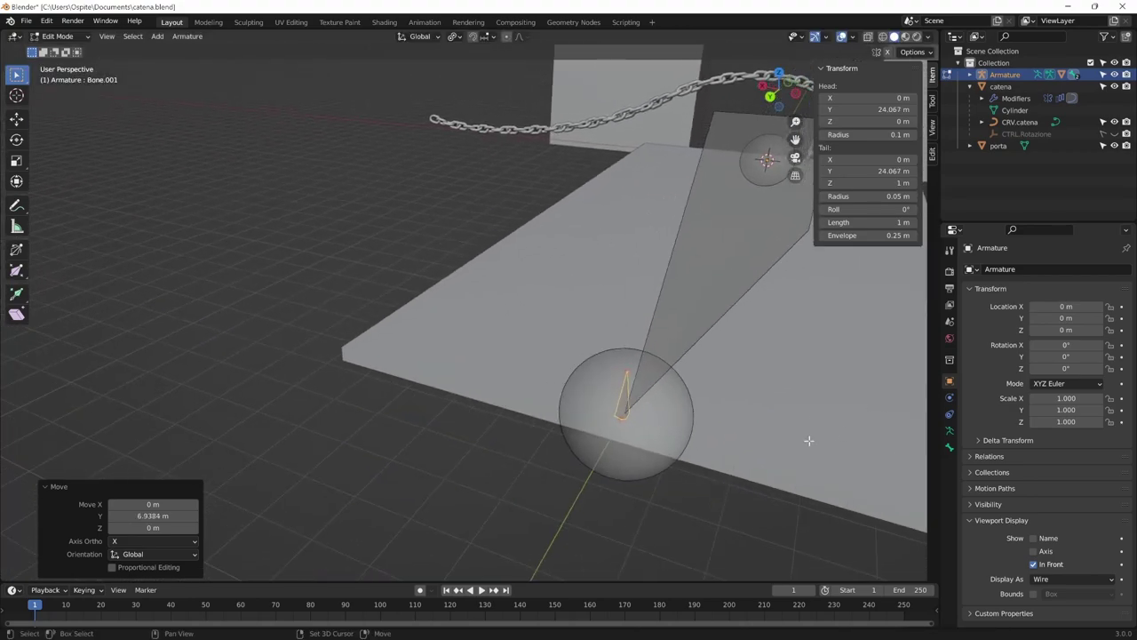
key(g)
key(x)
click(521, 414)
mouse_move(522, 414)
middle_down()
mouse_move(637, 432)
mouse_move(545, 329)
middle_up()
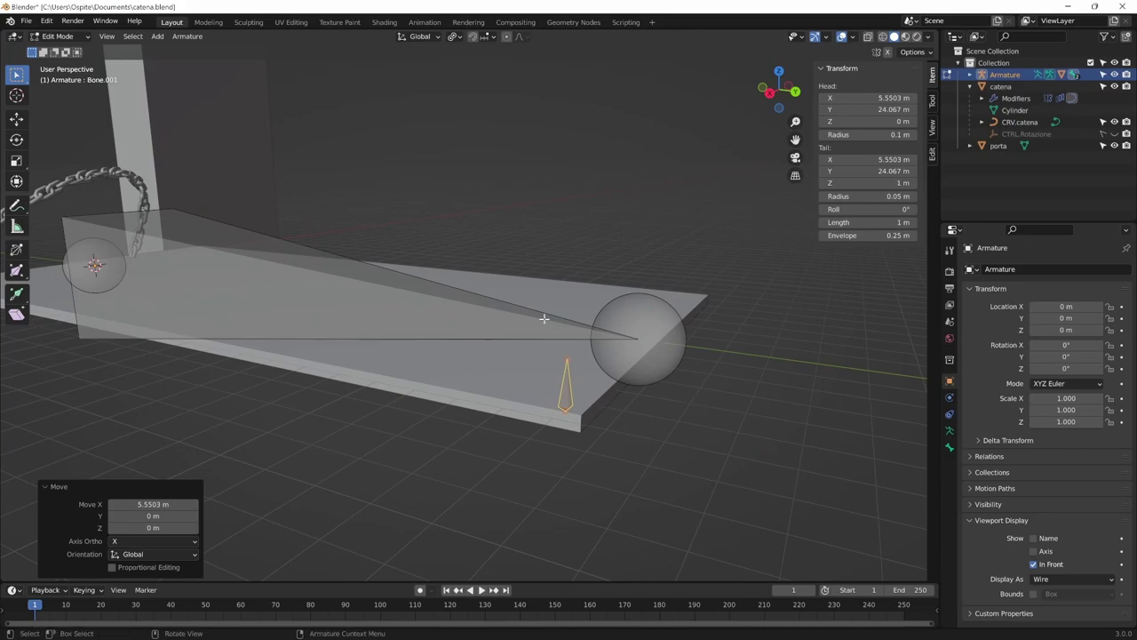
Parent Bone.001 to the bridge bone with Keep Offset and start renaming it.
click(544, 321)
key(ctrl+p)
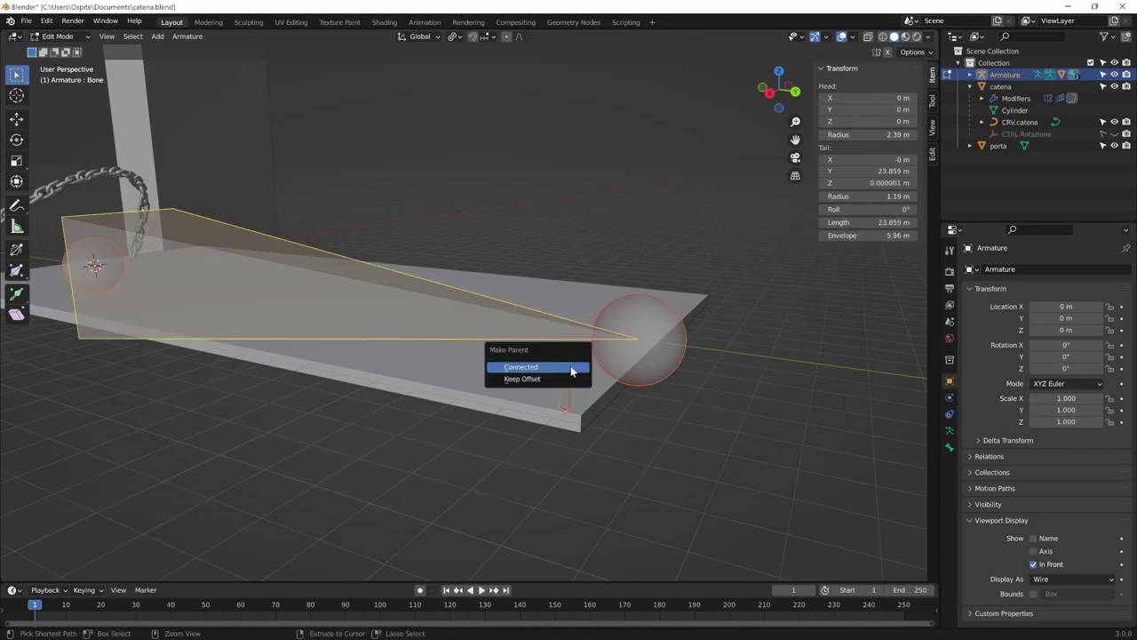
click(553, 379)
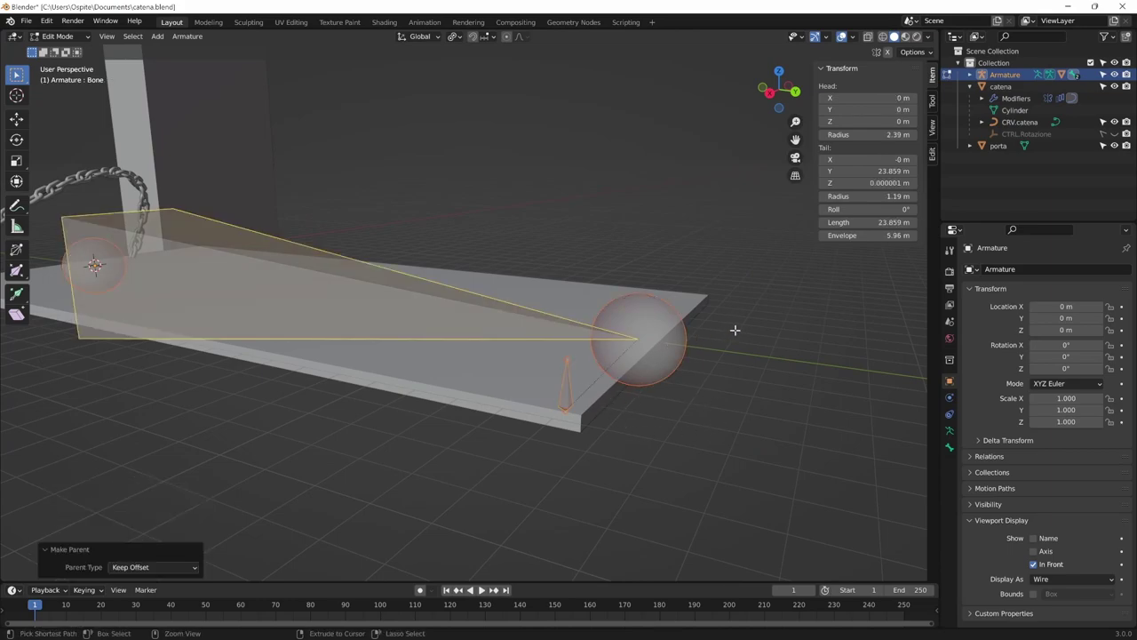
mouse_move(736, 329)
middle_down()
mouse_move(511, 405)
mouse_move(632, 359)
middle_up()
click(538, 345)
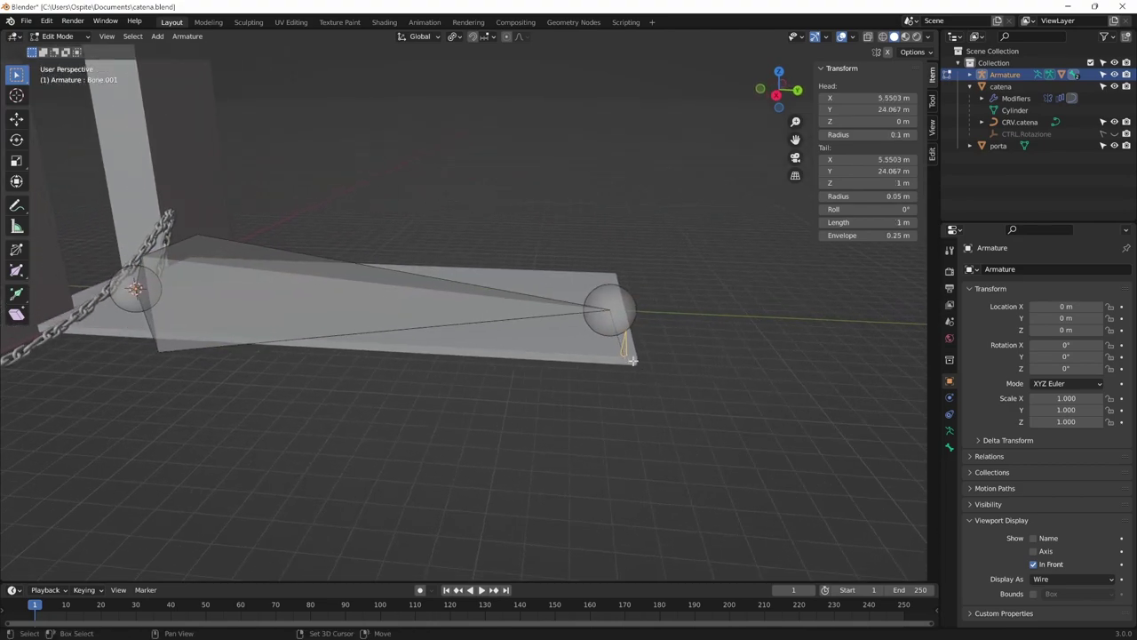
mouse_move(550, 372)
middle_down()
mouse_move(581, 399)
mouse_move(666, 401)
middle_up()
key(F2)
text(catena.inizio)
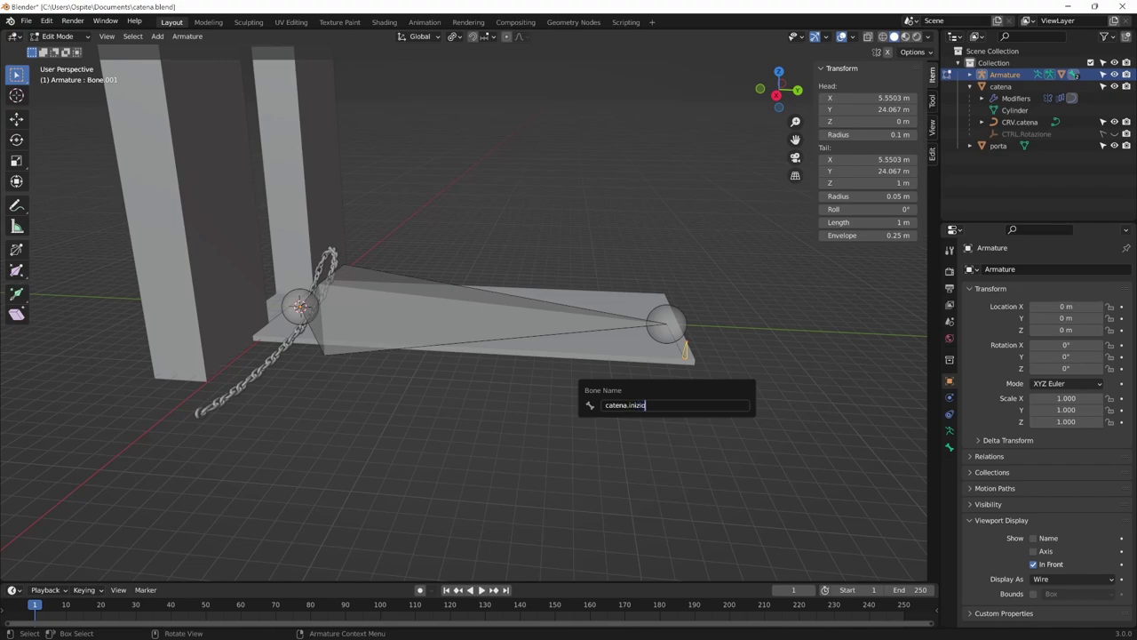
Name the bone catena.inizio, then in Pose Mode test-raise the bridge bone about 98 degrees.
key(Return)
key(ctrl+Tab)
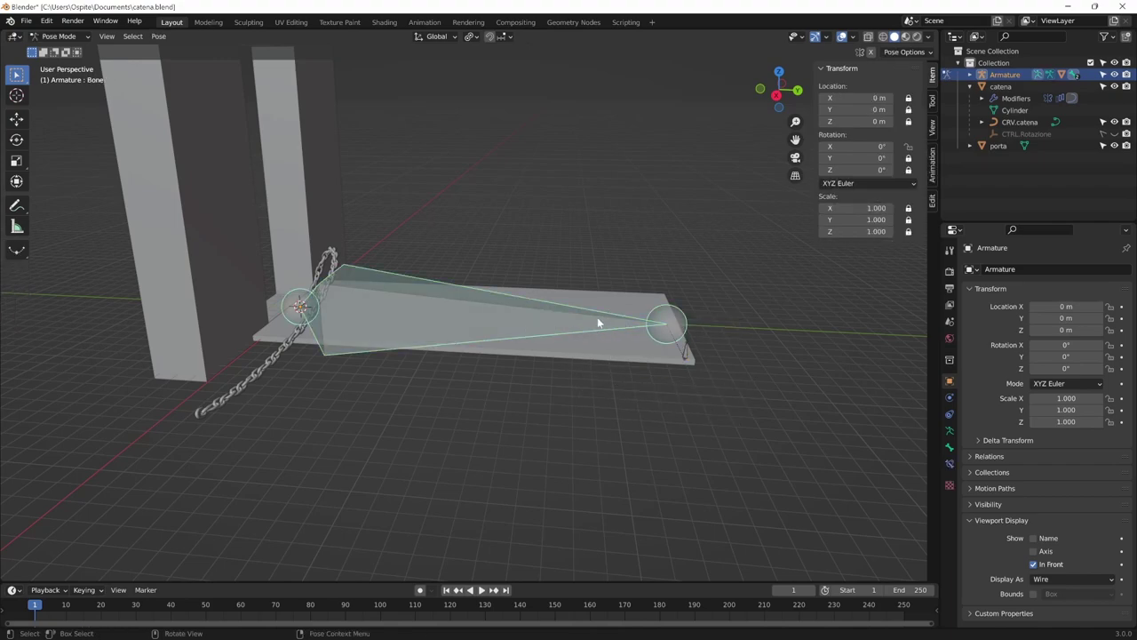
key(r)
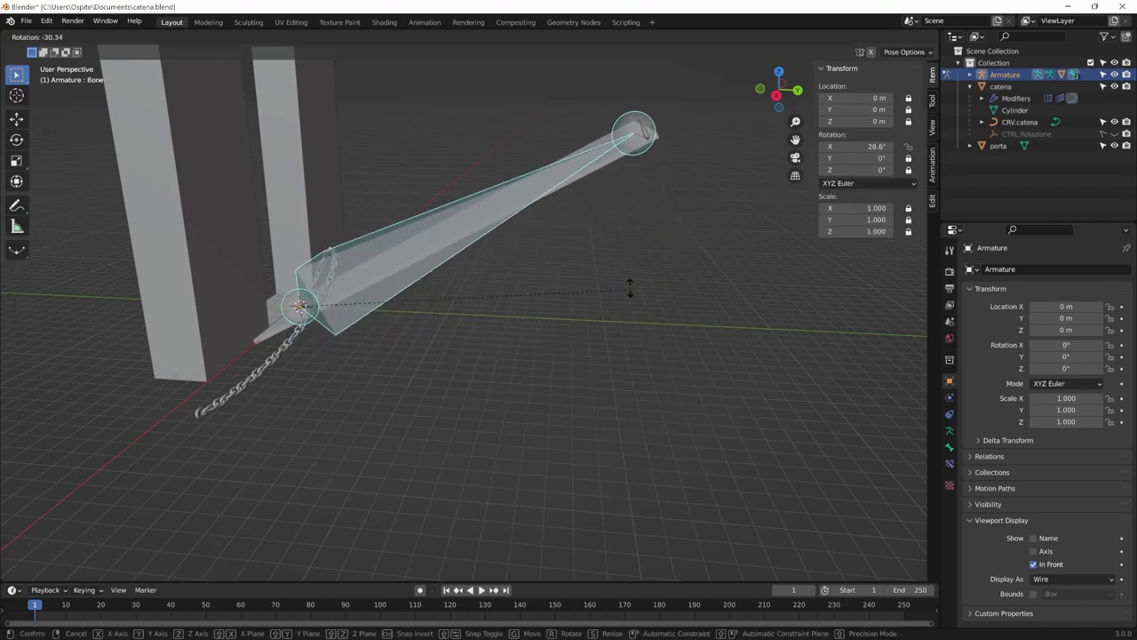
right_click(623, 457)
shift+middle_drag(690, 345, 689, 424)
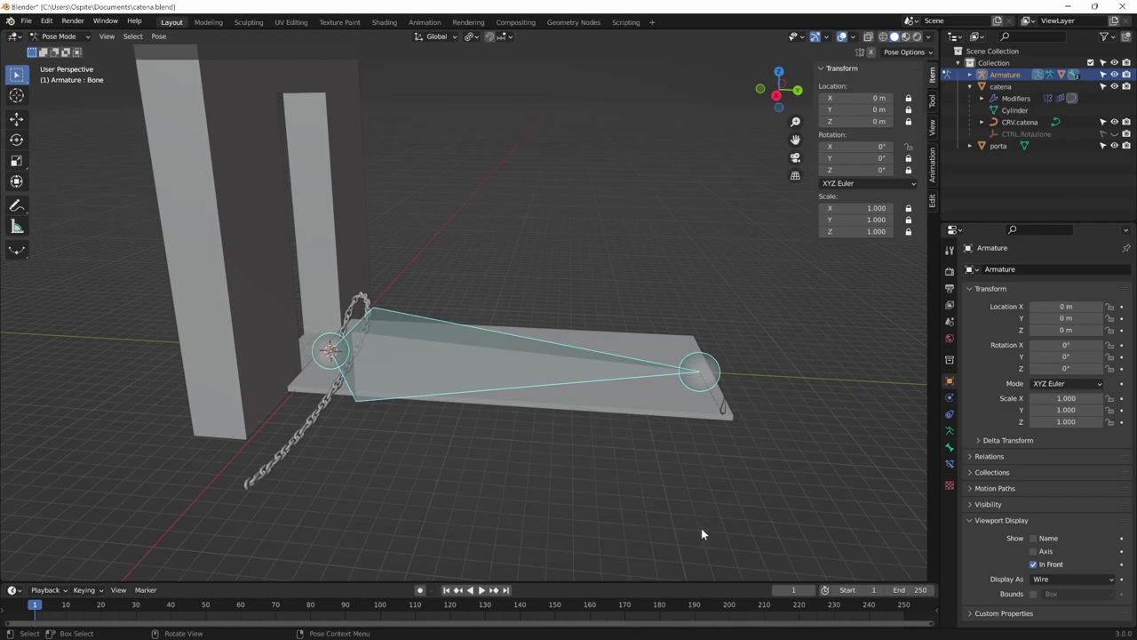
key(r)
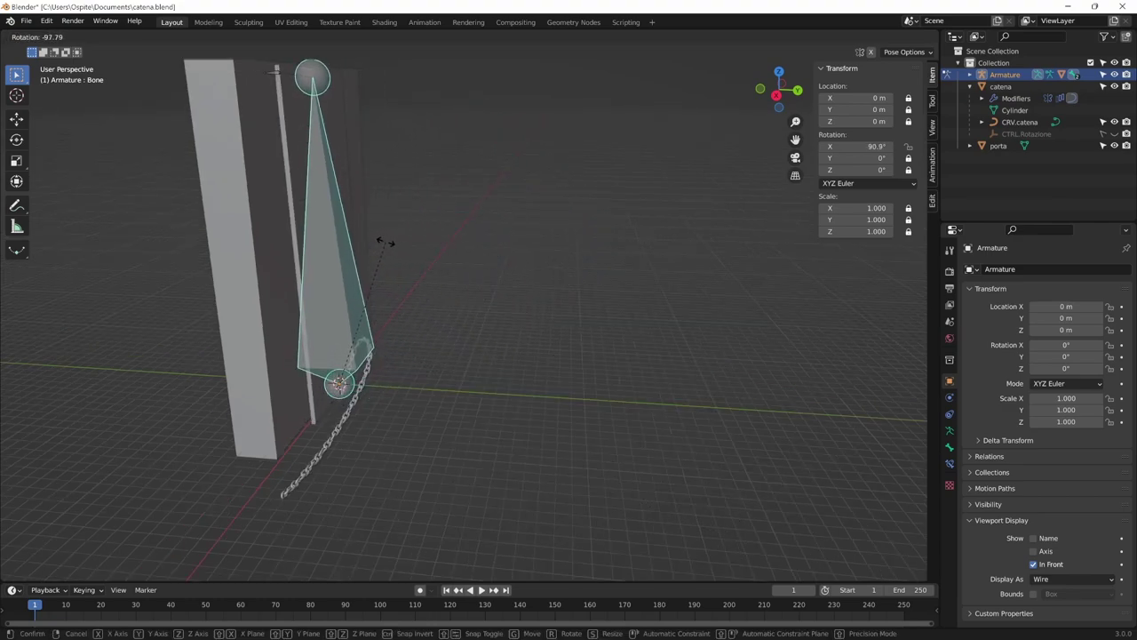
click(385, 242)
Select catena.inizio and leave Pose Mode so the bridge lies flat again.
mouse_move(386, 246)
middle_down()
mouse_move(445, 338)
mouse_move(427, 483)
middle_up()
scroll(500, 353, up, 5)
click(222, 177)
mouse_move(236, 203)
middle_down()
mouse_move(406, 313)
mouse_move(554, 364)
mouse_move(638, 319)
mouse_move(401, 478)
mouse_move(541, 403)
mouse_move(489, 404)
mouse_move(548, 406)
middle_up()
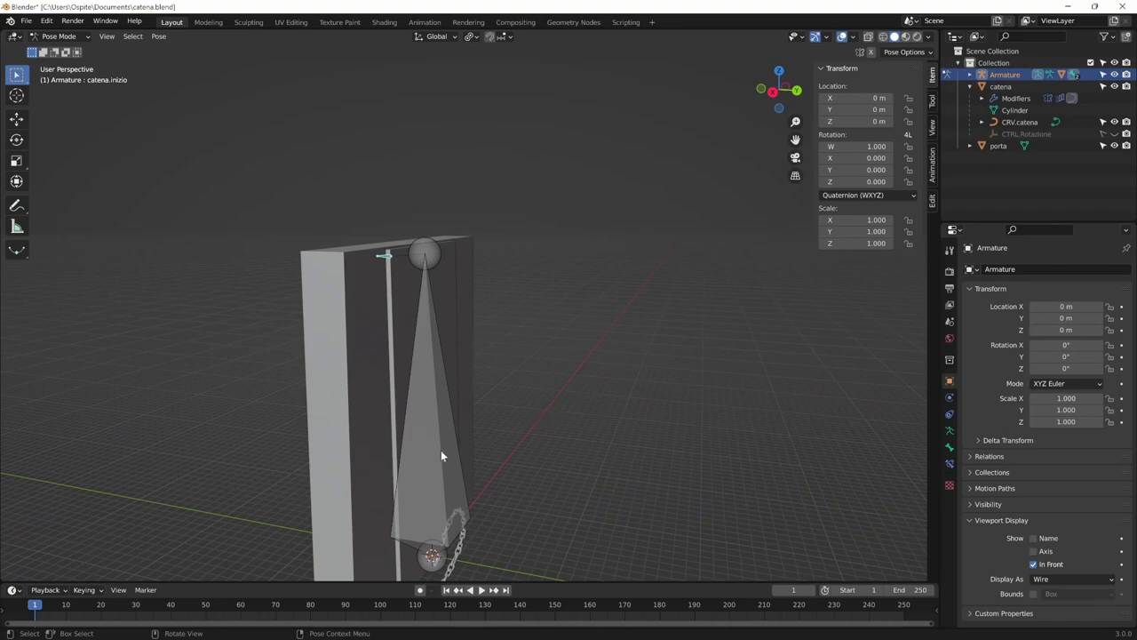
key(Tab)
mouse_move(440, 450)
middle_down()
mouse_move(572, 464)
mouse_move(581, 454)
middle_up()
Select the catena chain object and save catena.blend.
key(Tab)
click(356, 443)
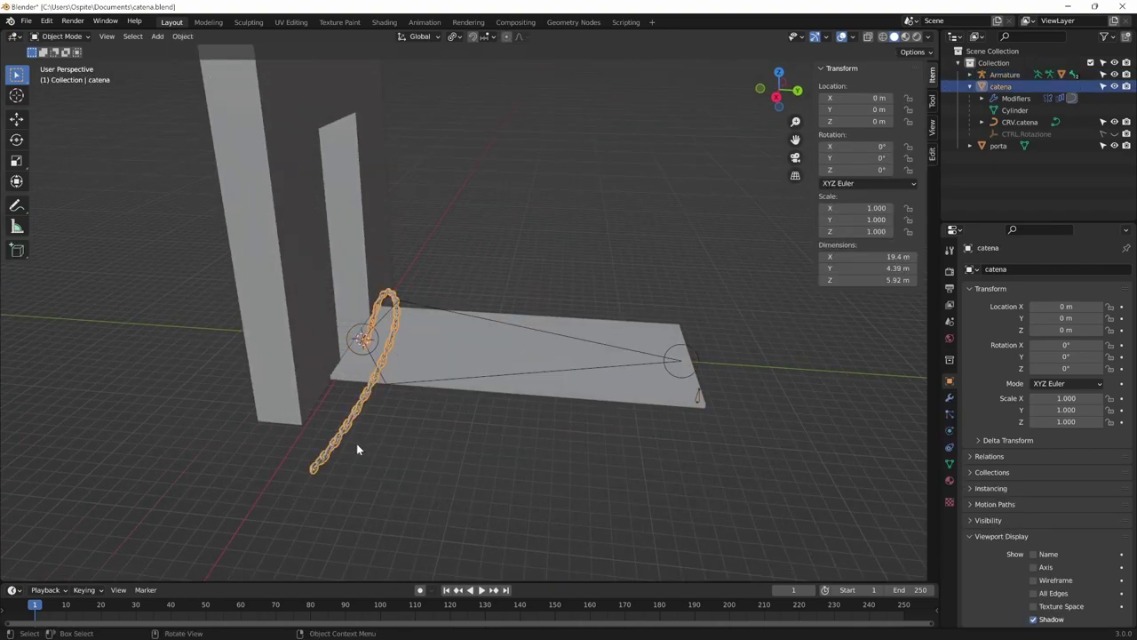
mouse_move(356, 443)
middle_down()
mouse_move(429, 467)
mouse_move(418, 482)
mouse_move(350, 455)
mouse_move(533, 452)
mouse_move(394, 505)
mouse_move(434, 510)
mouse_move(539, 456)
middle_up()
key(ctrl+s)
In CRV.catena's Edit Mode, dissolve one extra control point.
key(Tab)
key(Tab)
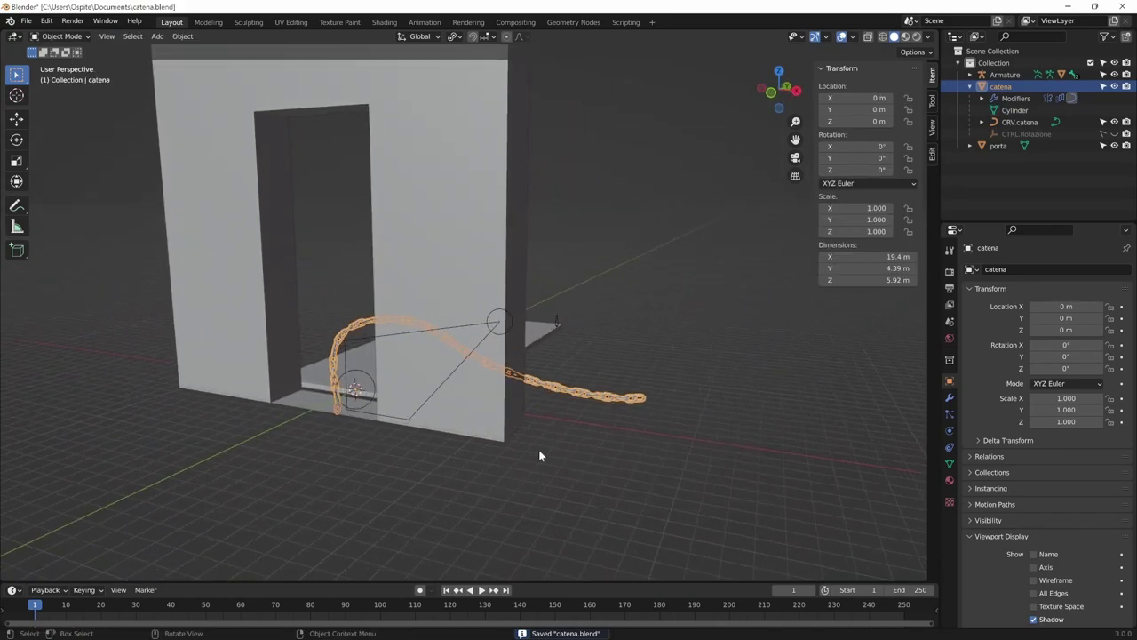
click(558, 391)
scroll(572, 376, up, 5)
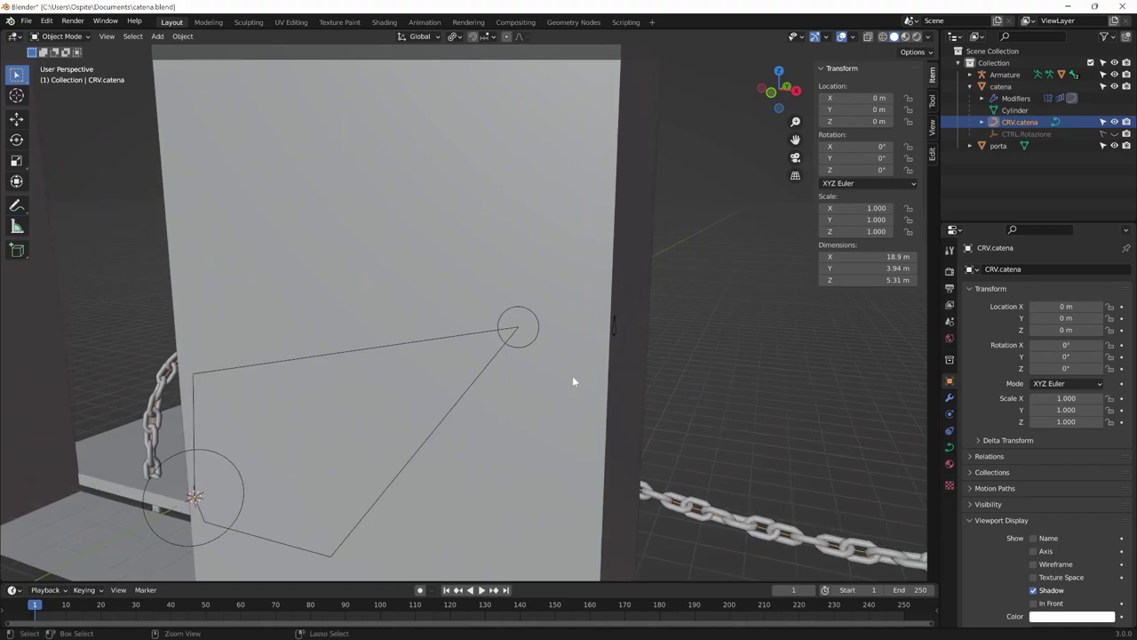
mouse_move(572, 376)
middle_down()
mouse_move(674, 412)
mouse_move(513, 410)
mouse_move(531, 398)
middle_up()
key(Tab)
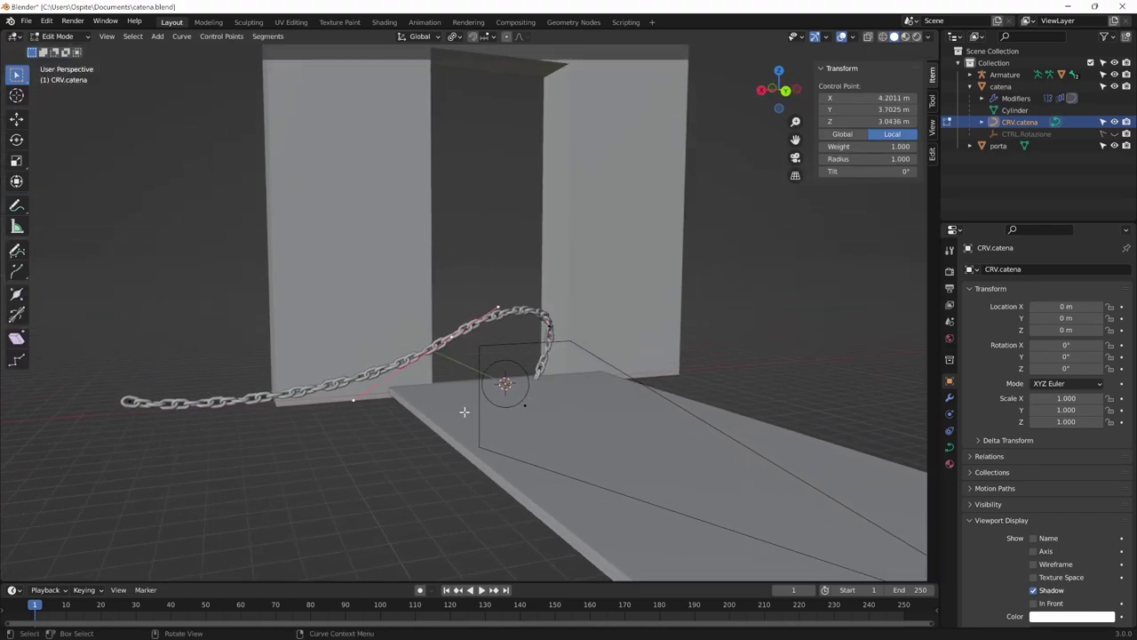
key(x)
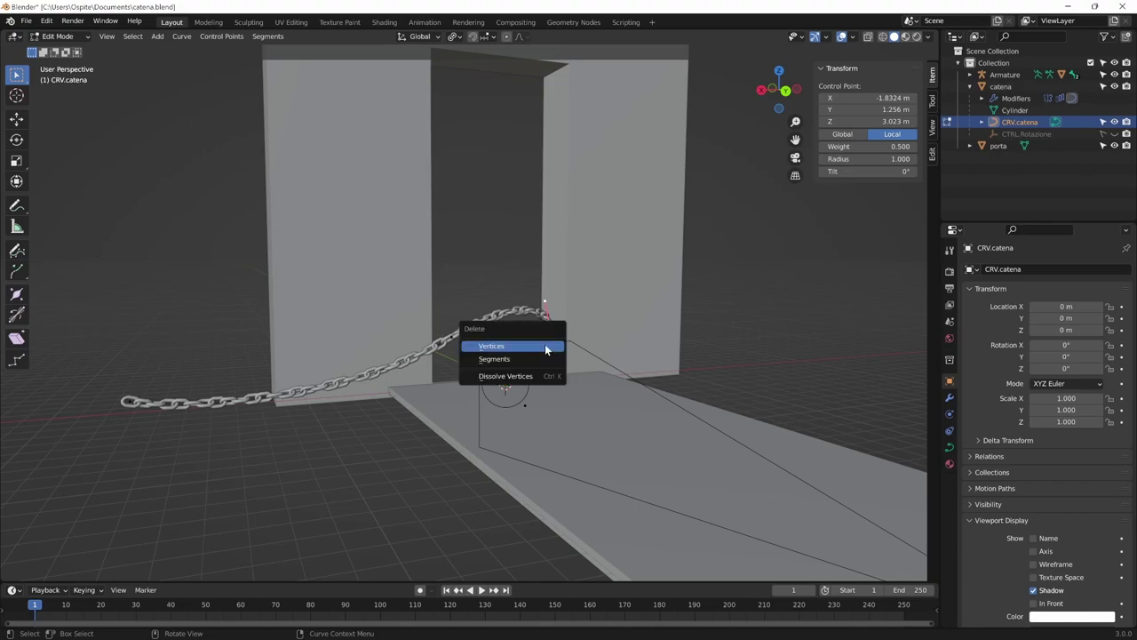
click(511, 376)
middle_drag(520, 391, 483, 346)
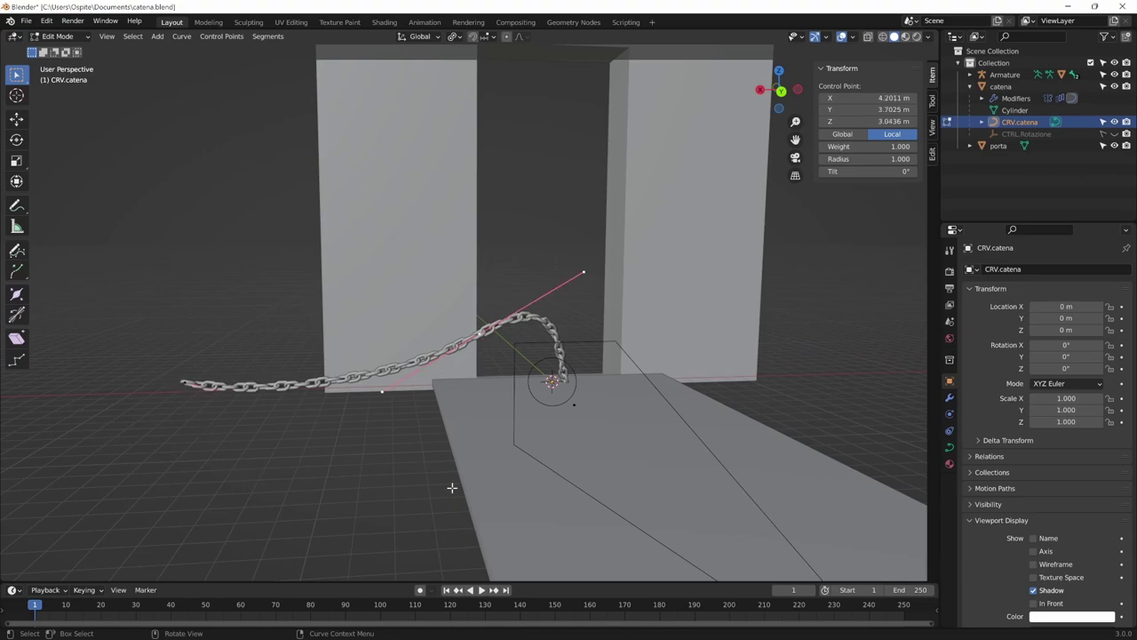
mouse_move(466, 467)
middle_down()
mouse_move(604, 518)
mouse_move(588, 515)
middle_up()
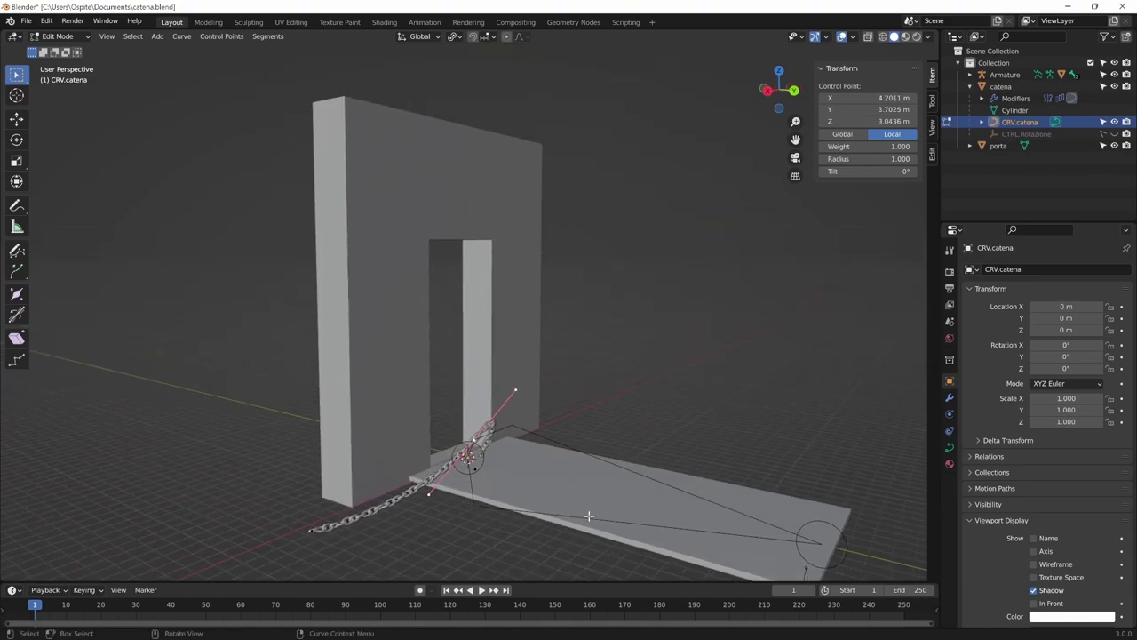
Reposition the chain's upper control point vertically and along Y.
key(g)
key(z)
click(543, 234)
mouse_move(543, 233)
middle_down()
mouse_move(516, 266)
mouse_move(475, 277)
mouse_move(518, 296)
mouse_move(684, 308)
mouse_move(568, 426)
middle_up()
key(g)
key(y)
click(489, 282)
key(g)
key(y)
key(z)
click(480, 272)
Move the chain's bottom end point along Y and X and rotate its handle.
click(531, 440)
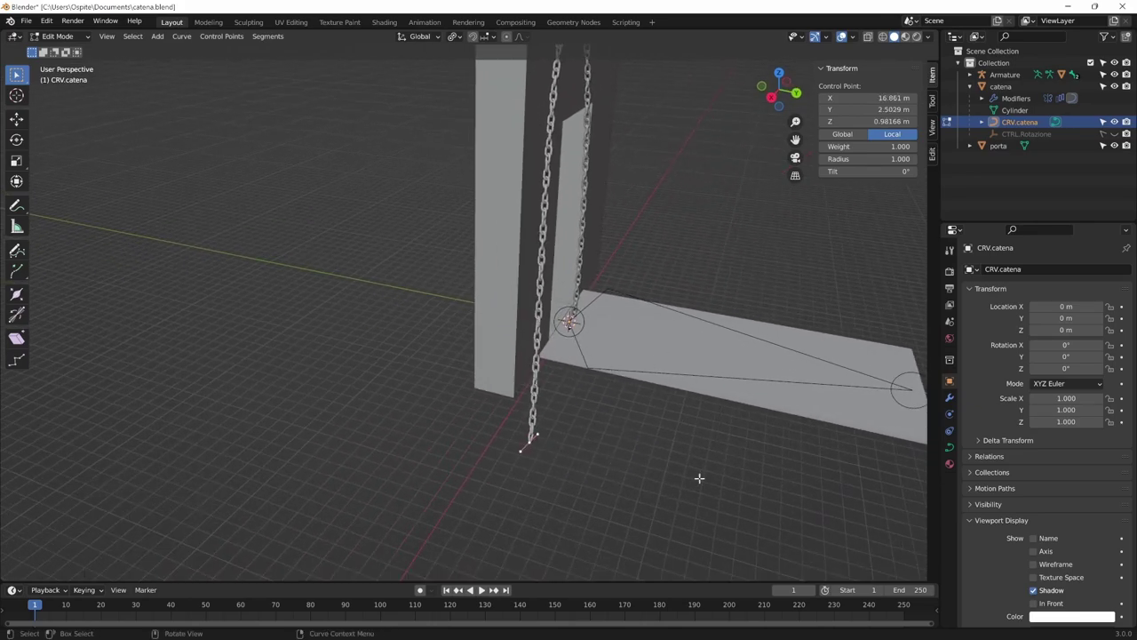
mouse_move(727, 495)
middle_down()
mouse_move(520, 464)
mouse_move(672, 444)
middle_up()
key(g)
key(y)
click(569, 452)
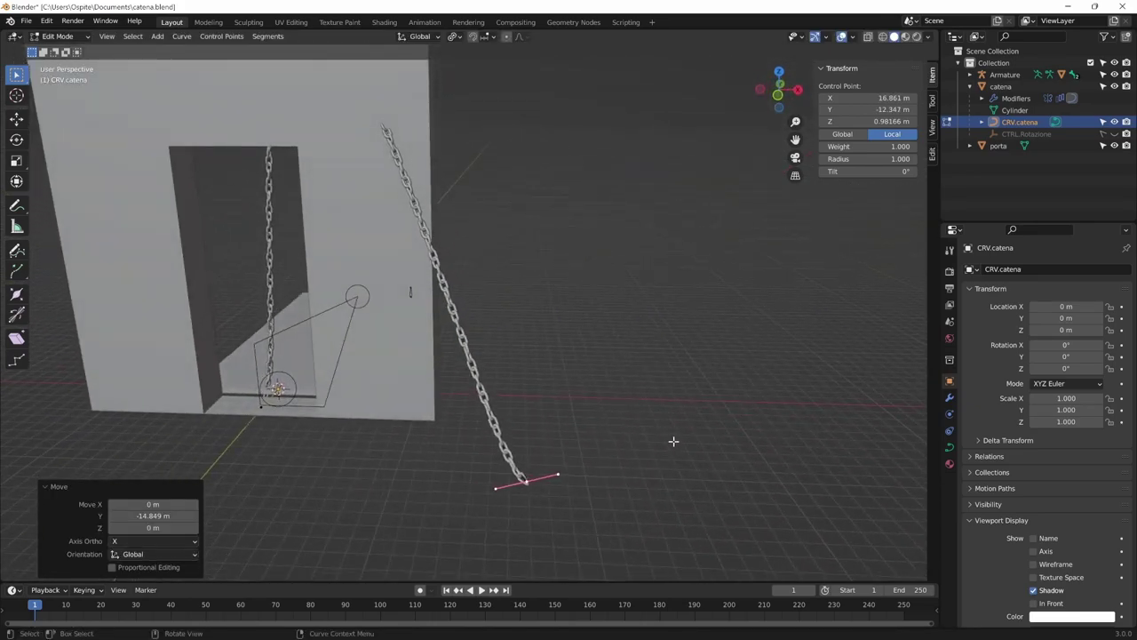
key(g)
key(x)
click(462, 453)
key(r)
click(495, 441)
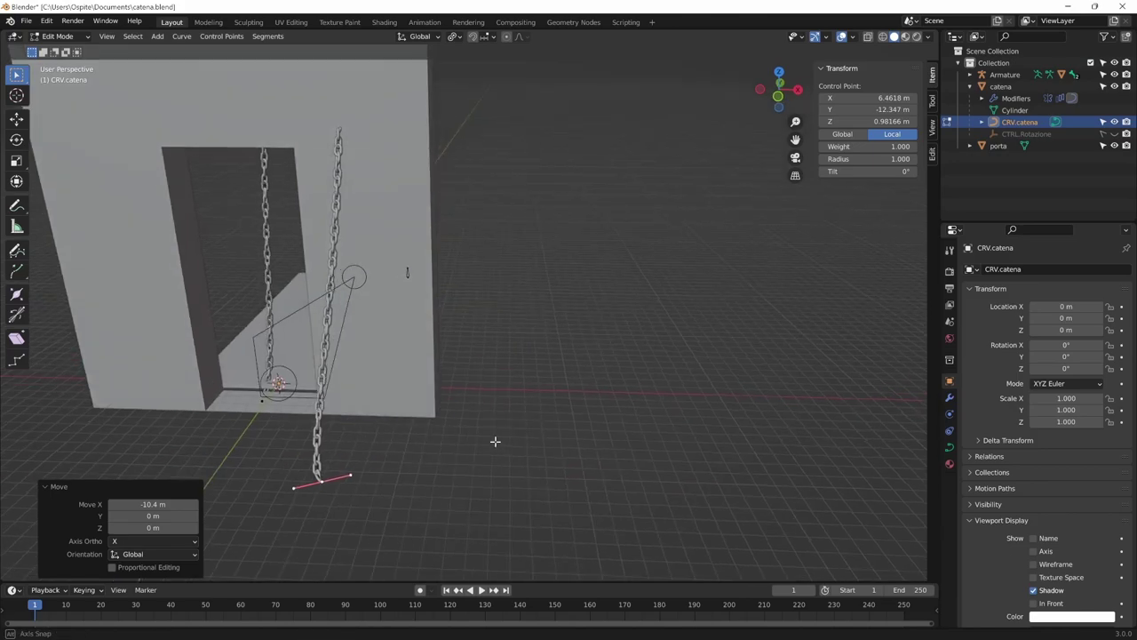
Scale the chain end handle and lower the end point, undoing a trial rotation.
key(KP_3)
key(s)
click(711, 304)
middle_drag(711, 303, 648, 419)
key(KP_1)
key(g)
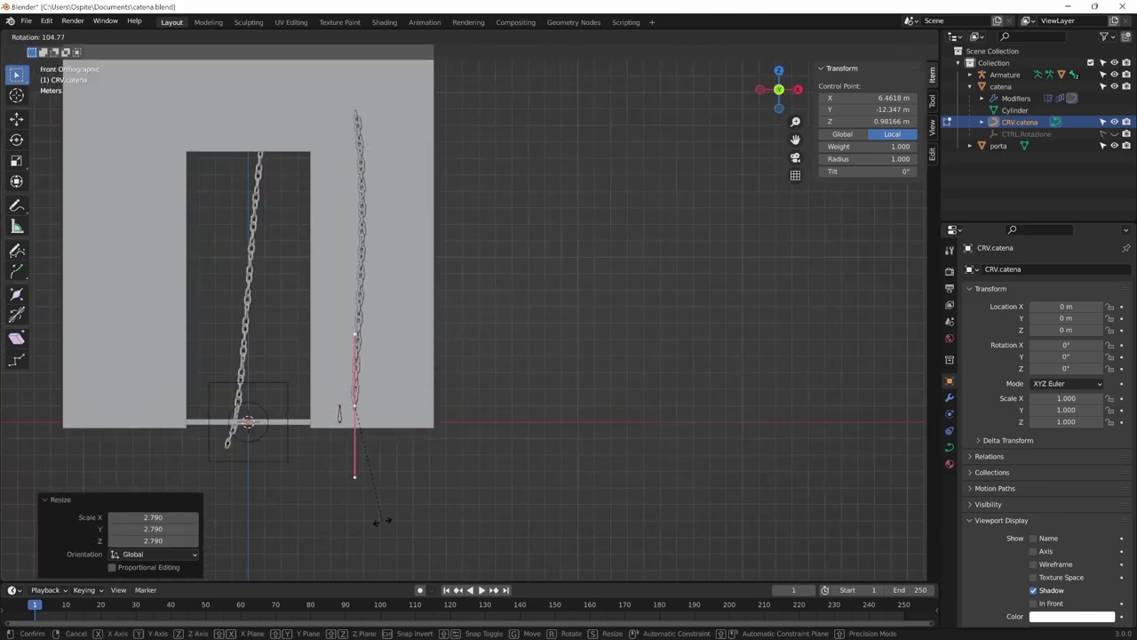
click(382, 519)
middle_drag(443, 410, 495, 350)
key(KP_3)
key(r)
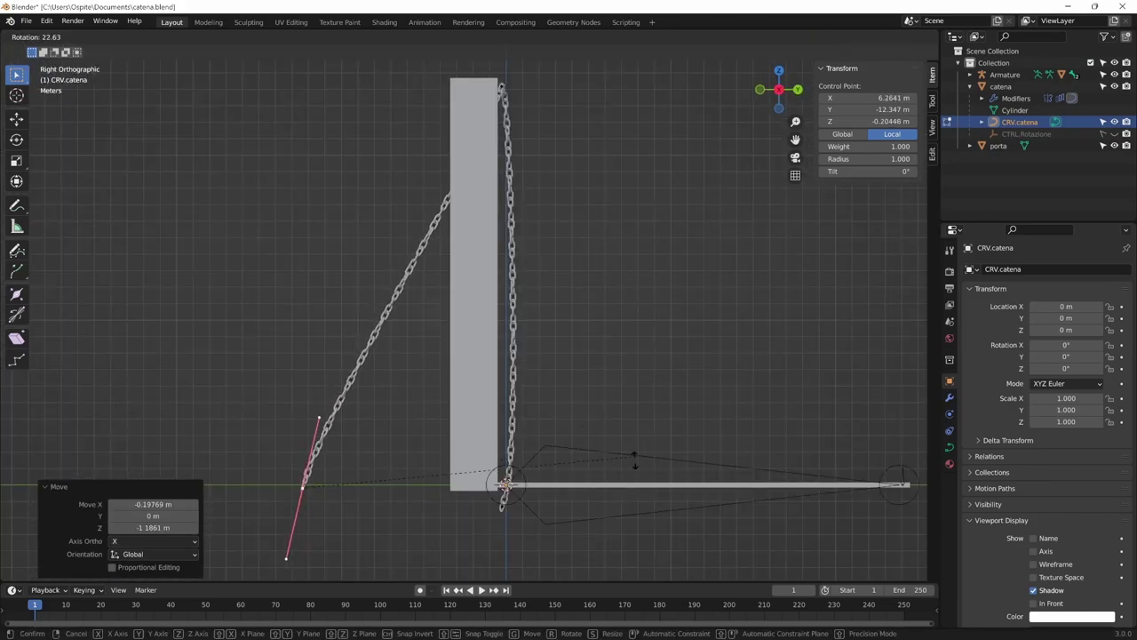
click(622, 383)
key(ctrl+z)
Shrink the top points' handles to 0.078 and rotate the top handle 62.2°.
key(KP_1)
key(s)
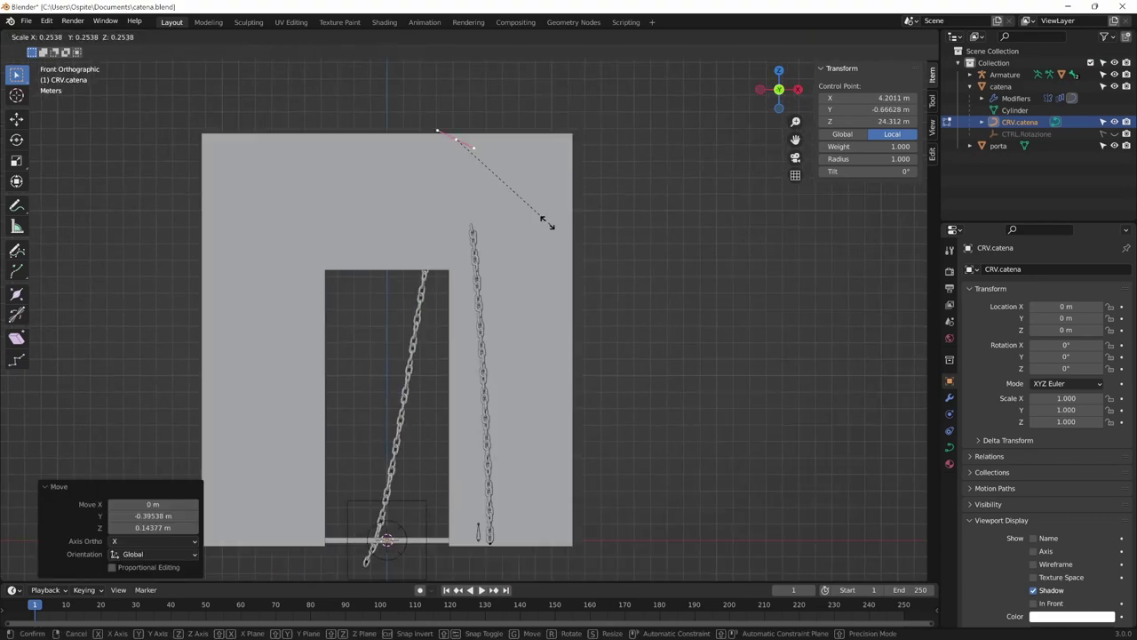
click(480, 171)
mouse_move(601, 221)
middle_down()
mouse_move(518, 287)
mouse_move(536, 287)
mouse_move(548, 350)
middle_up()
key(KP_7)
key(r)
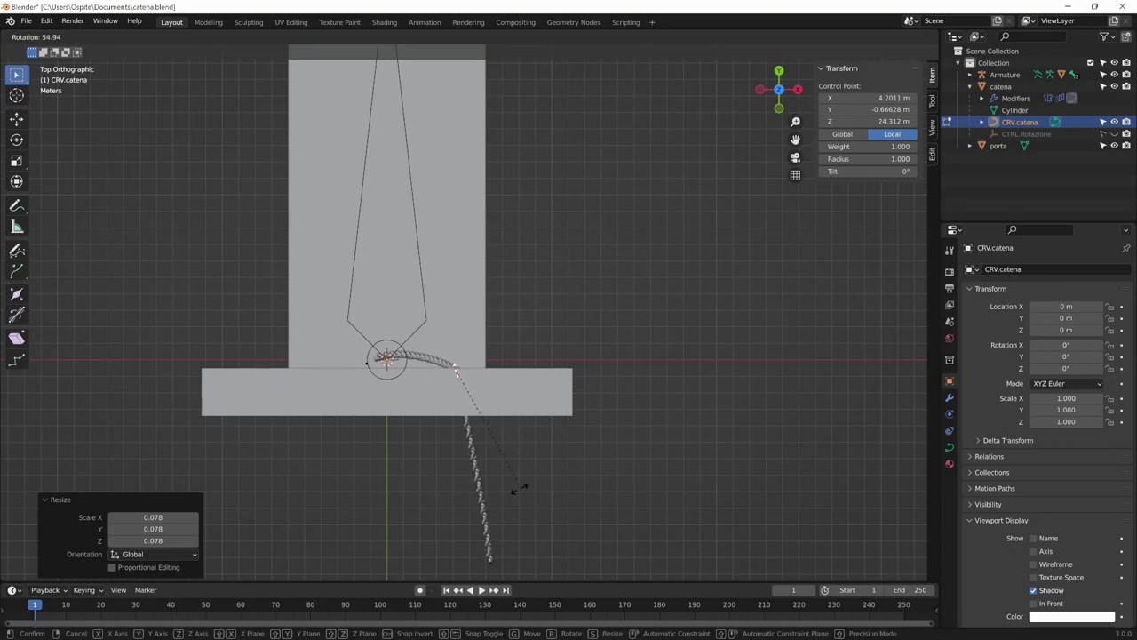
click(503, 485)
mouse_move(510, 472)
shift+middle_down()
mouse_move(619, 375)
mouse_move(567, 428)
shift+middle_up()
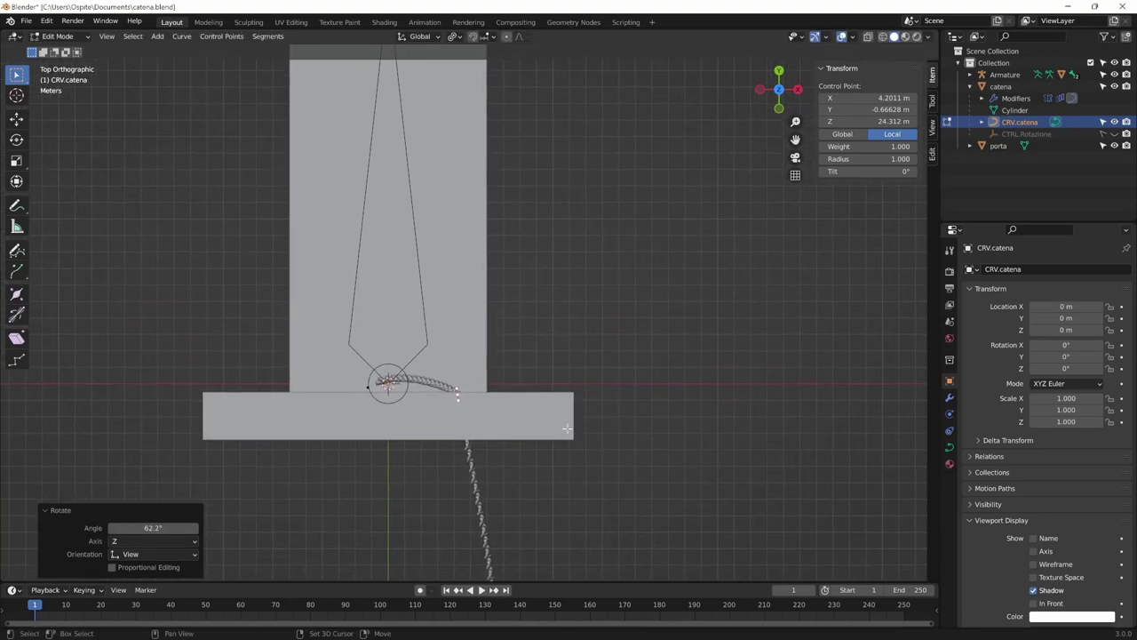
Move the chain end point up the bridge and rotate its handle to 135°.
click(359, 373)
shift+middle_drag(360, 373, 385, 495)
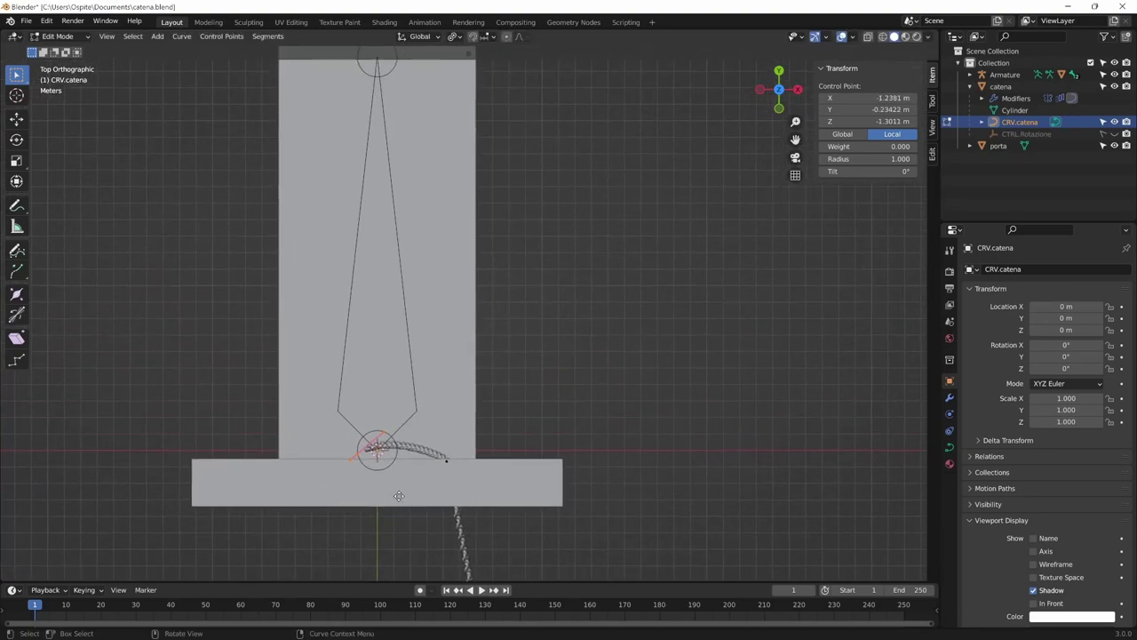
key(g)
click(520, 198)
shift+middle_drag(521, 198, 543, 295)
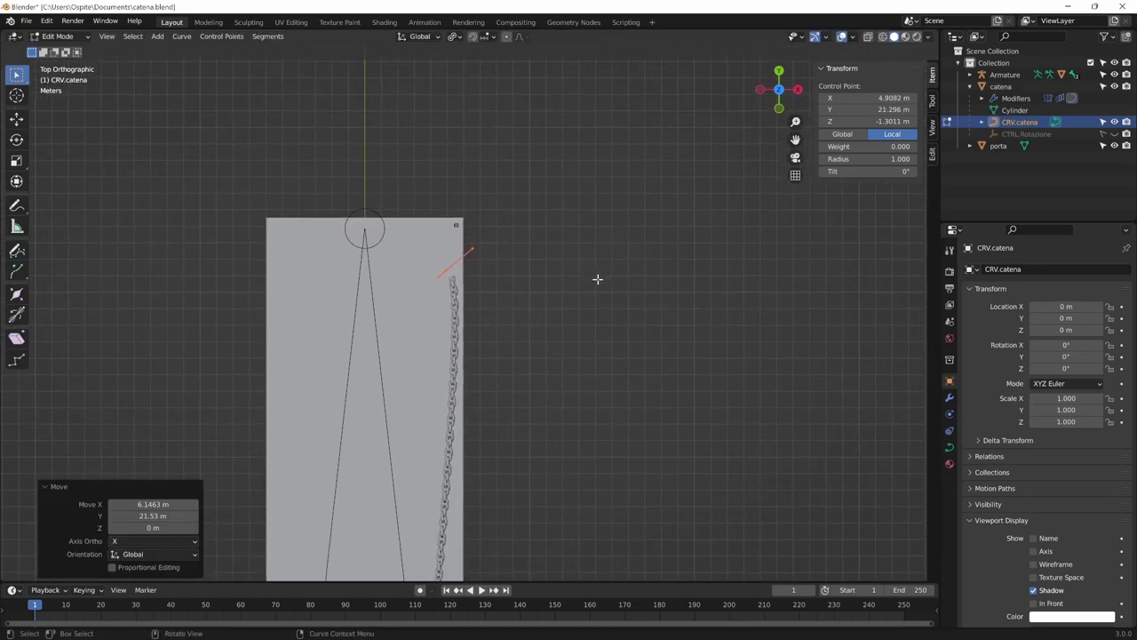
key(r)
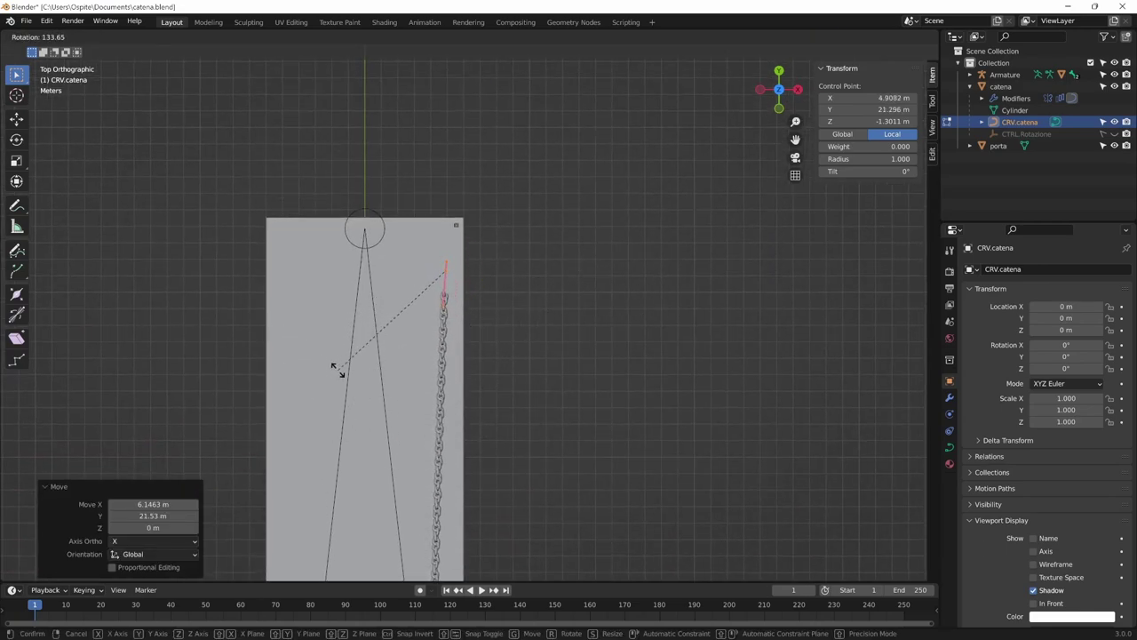
click(336, 368)
key(g)
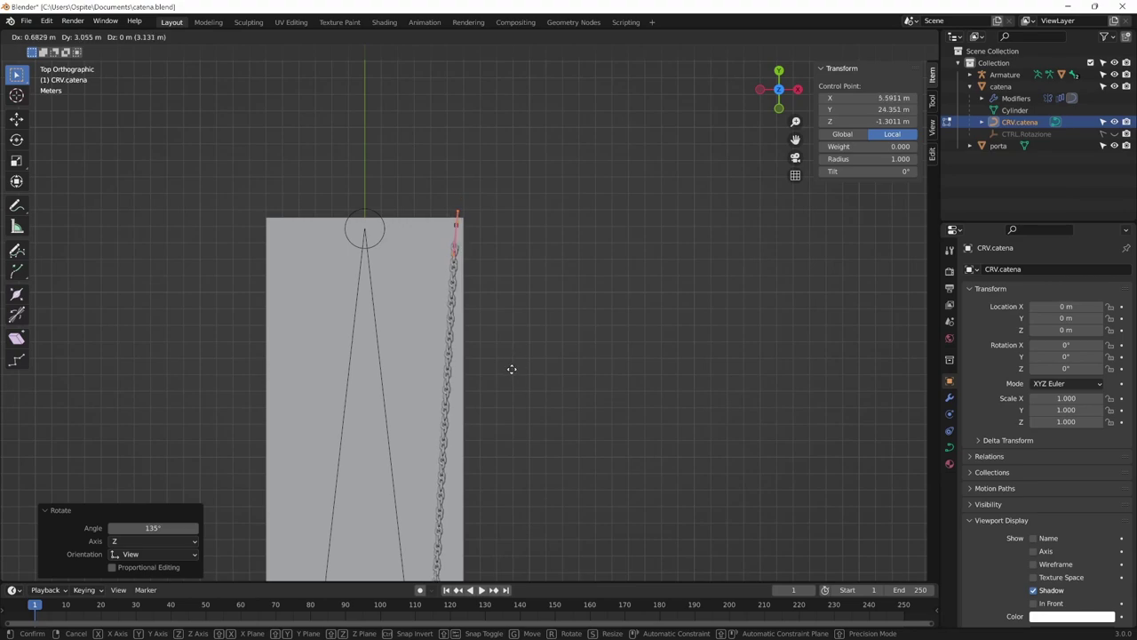
click(510, 373)
In right side view, raise the chain end along Z onto the bridge tip.
key(KP_3)
key(g)
key(z)
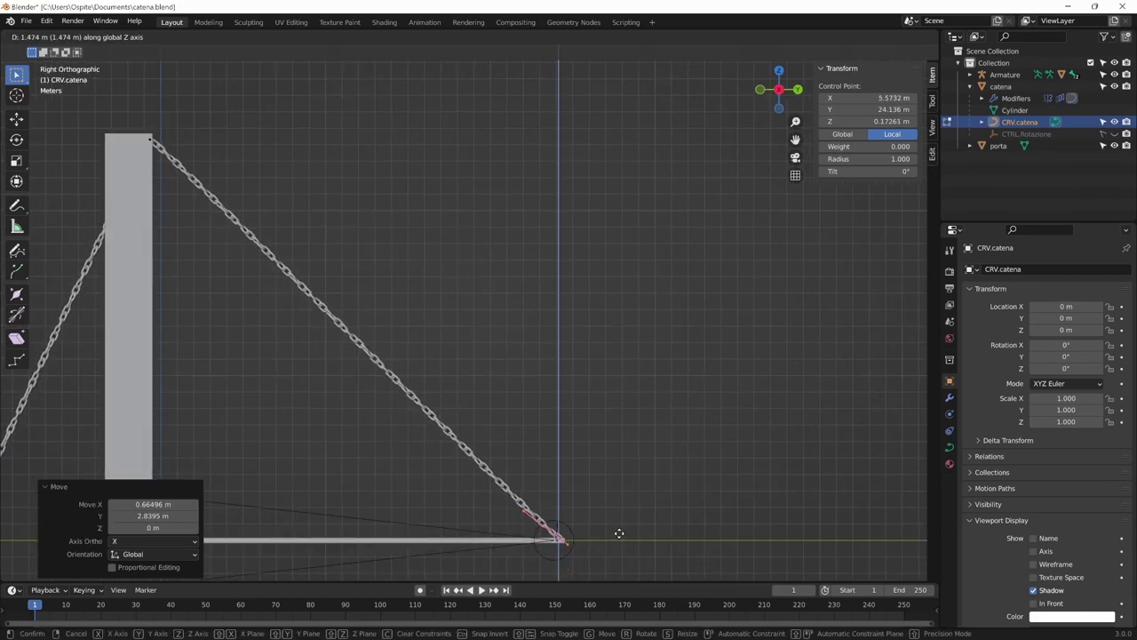
click(619, 533)
shift+middle_drag(627, 536, 774, 490)
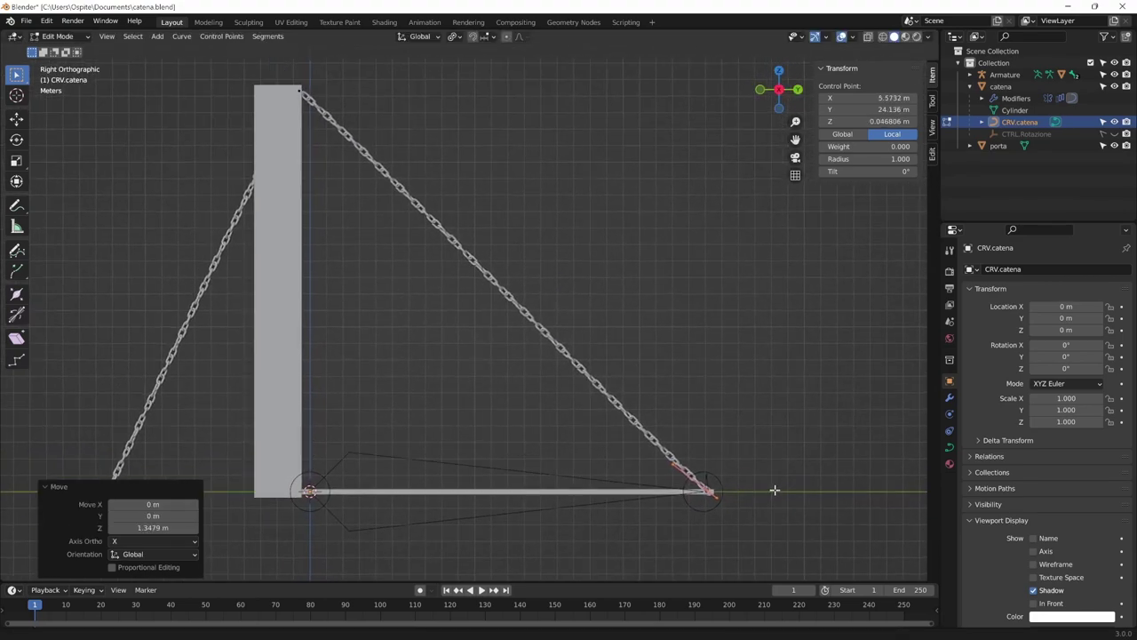
scroll(754, 475, down, 2)
Save catena.blend and put the armature into Pose Mode.
key(Tab)
click(504, 426)
key(ctrl+Tab)
key(ctrl+s)
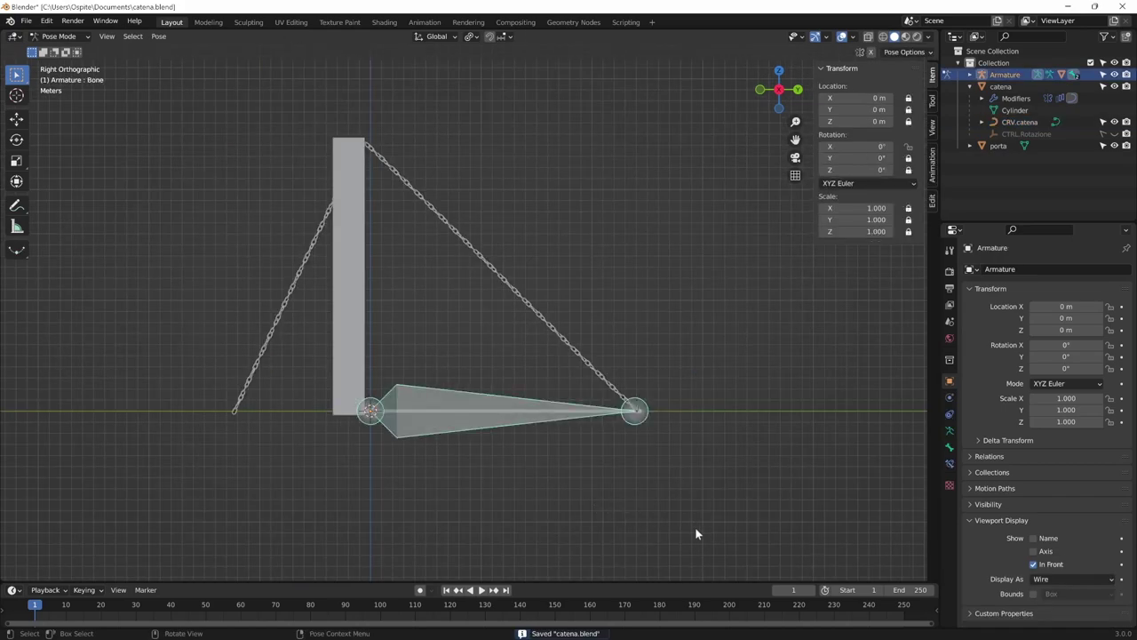
Test-rotate the bridge bone and cancel the rotation.
key(r)
right_click(669, 489)
shift+middle_drag(695, 479, 495, 483)
scroll(495, 483, up, 3)
Move the chain's end control point to Y 24.01 m, Z 0.46214 m at the bridge tip.
key(g)
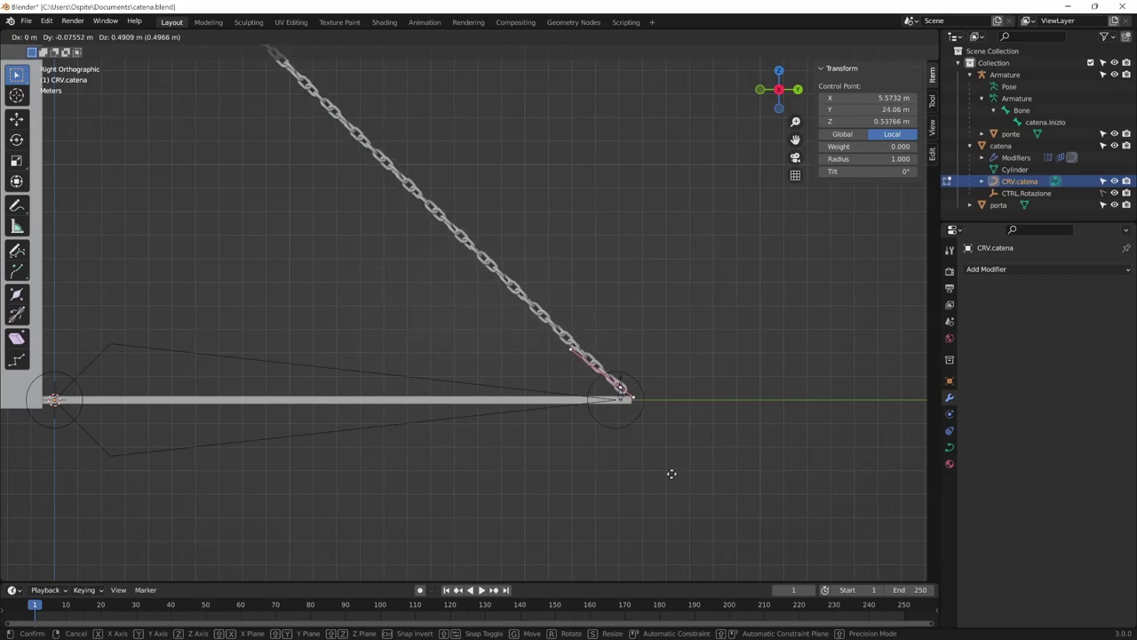
click(670, 474)
mouse_move(657, 478)
middle_down()
mouse_move(477, 405)
mouse_move(533, 399)
middle_up()
scroll(625, 396, up, 3)
mouse_move(624, 396)
middle_down()
mouse_move(568, 391)
mouse_move(525, 436)
mouse_move(546, 434)
mouse_move(558, 457)
mouse_move(581, 439)
mouse_move(564, 454)
middle_up()
Inspect the chain end on the bridge tip from the right, front and perspective views.
key(KP_3)
key(KP_1)
key(KP_3)
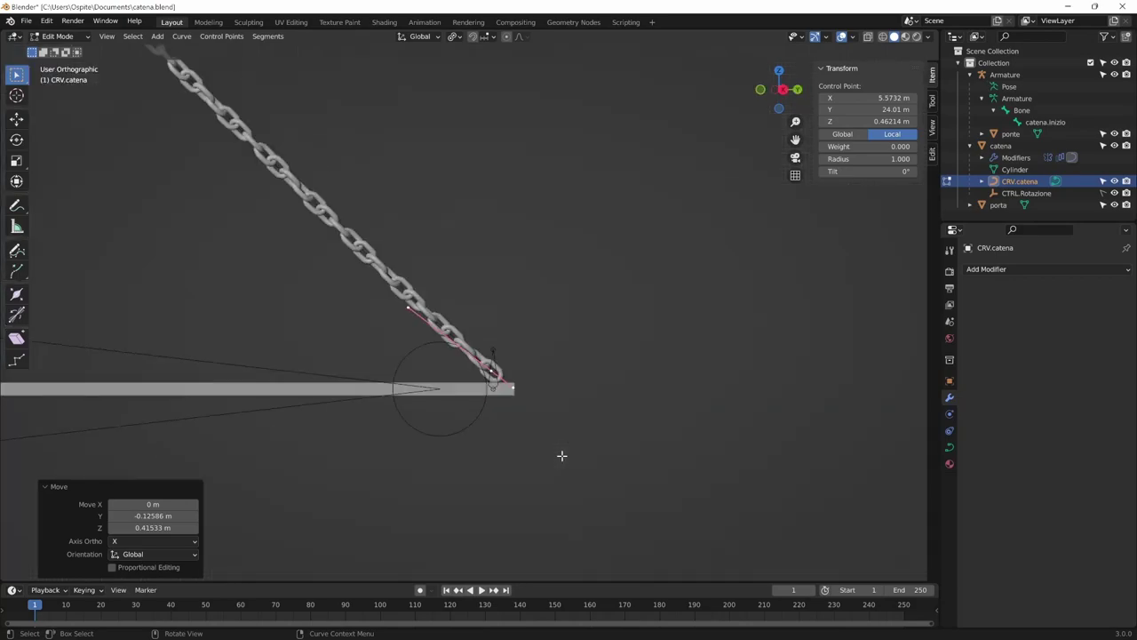
key(KP_3)
scroll(667, 396, up, 2)
scroll(701, 416, up, 3)
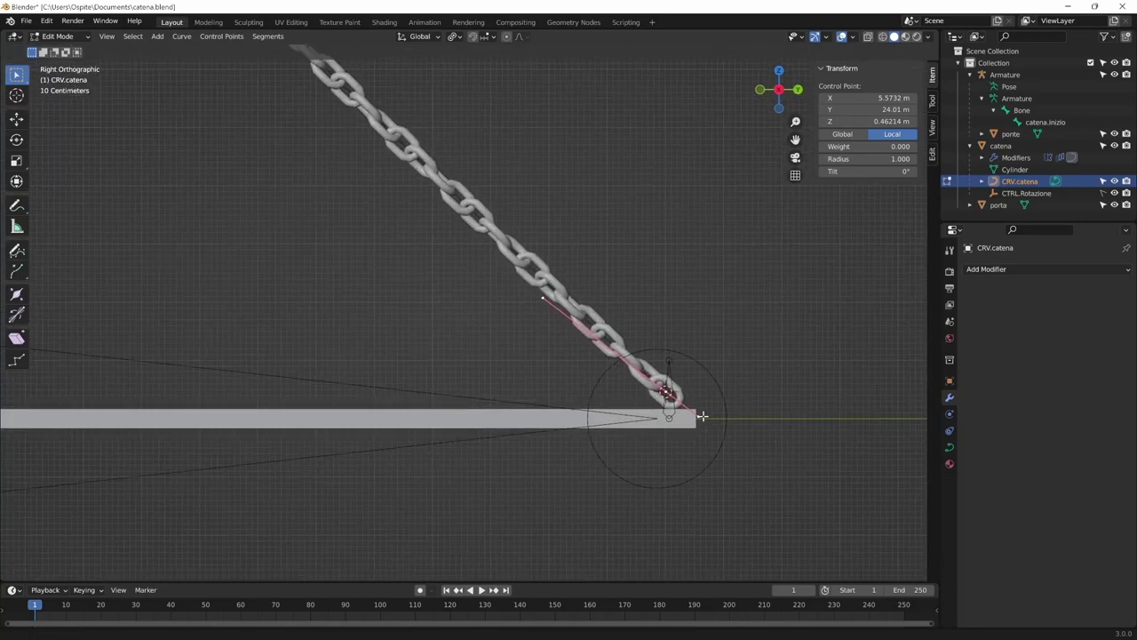
scroll(598, 468, down, 2)
key(Tab)
middle_drag(670, 368, 699, 396)
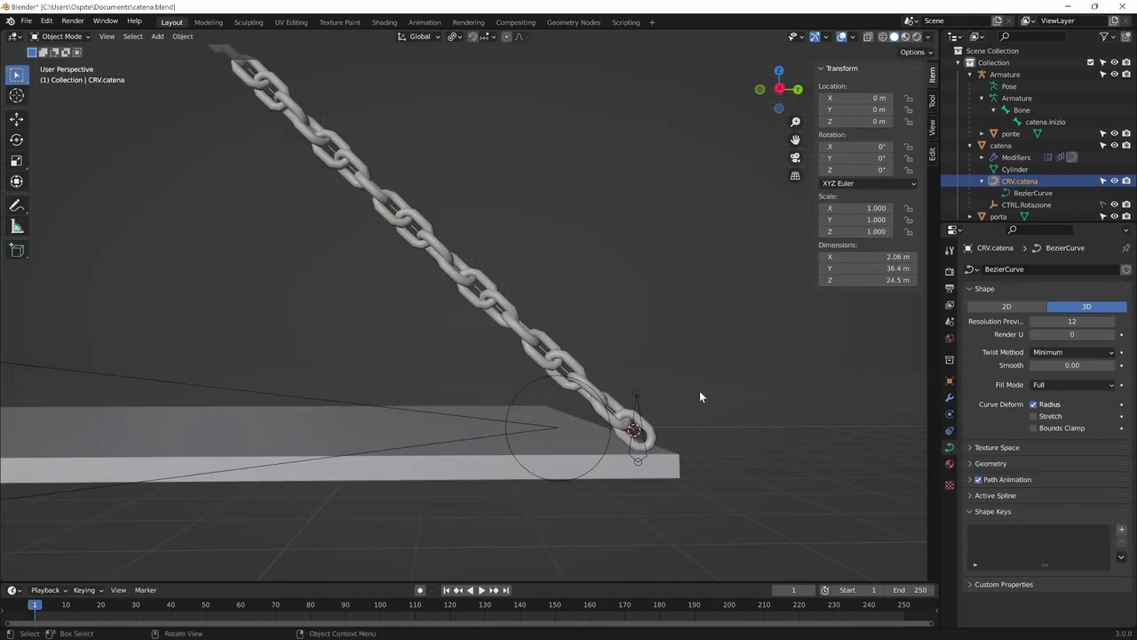
key(Tab)
scroll(689, 420, down, 2)
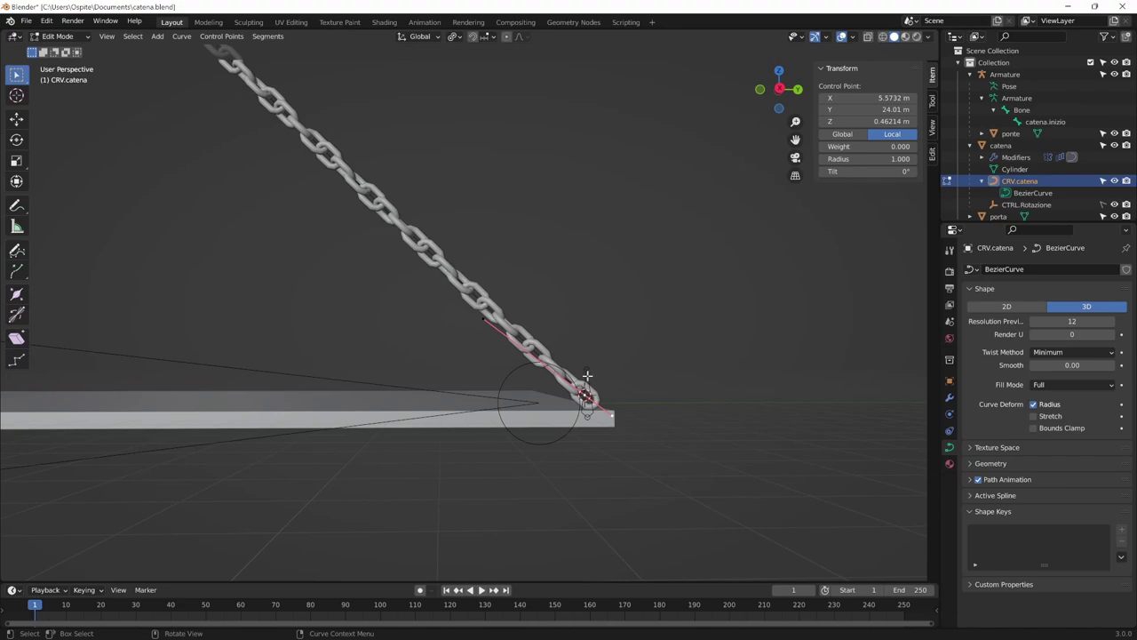
mouse_move(646, 408)
middle_down()
mouse_move(626, 445)
mouse_move(586, 469)
mouse_move(581, 444)
middle_up()
Snap the catena.inizio bone head to the chain end at X 5.5732, Y 24.01, Z 0.46214 m.
key(Tab)
click(576, 420)
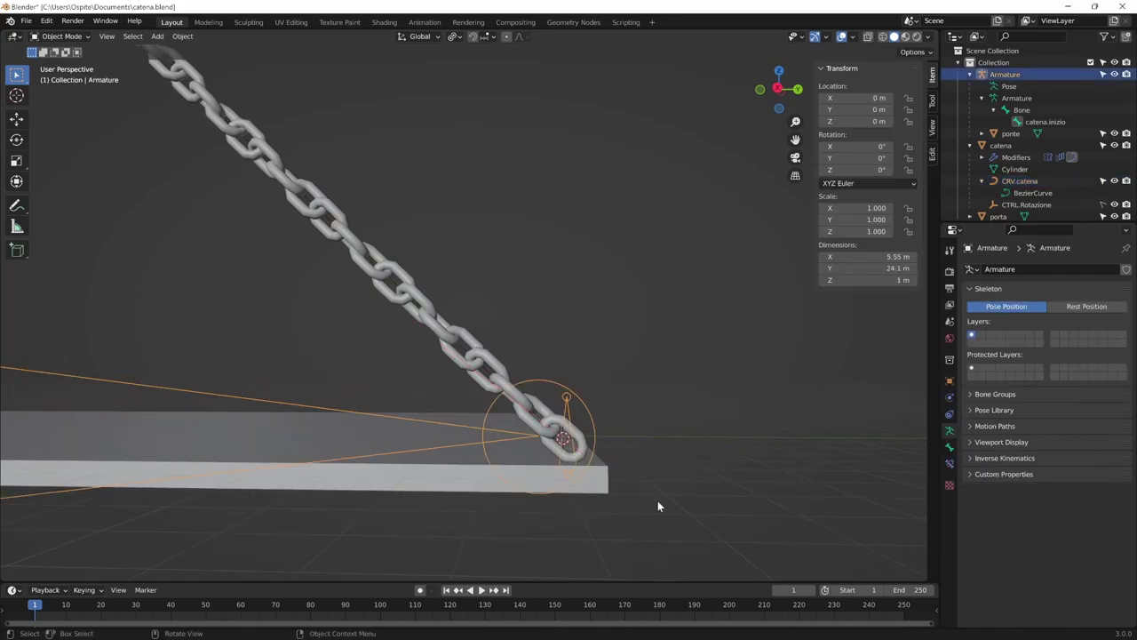
key(Tab)
key(KP_3)
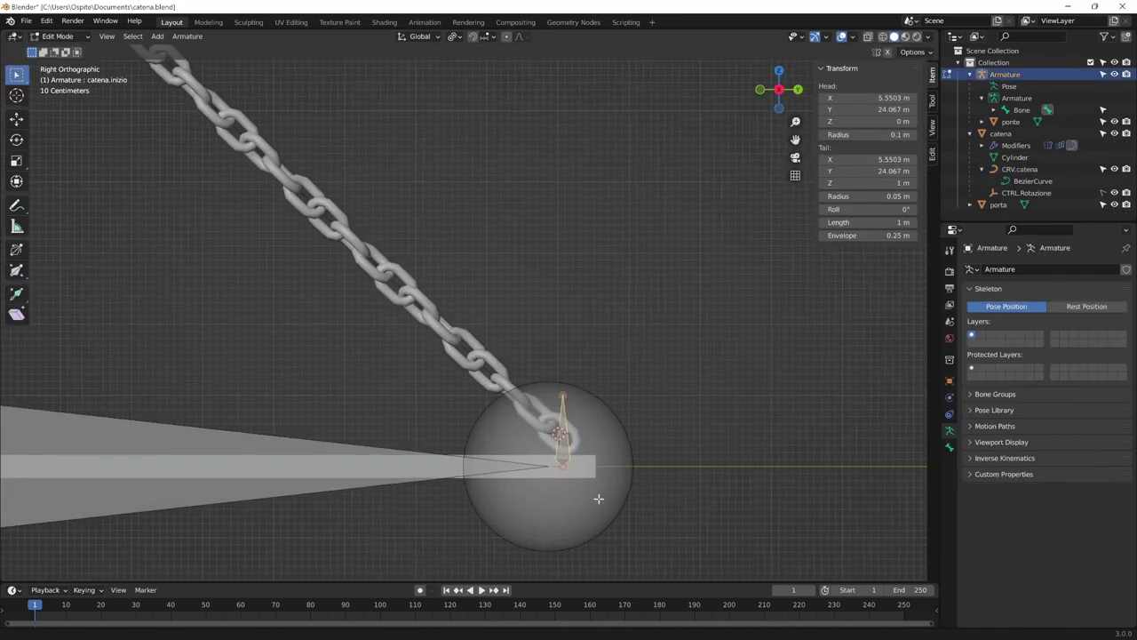
scroll(625, 474, up, 3)
key(shift+s)
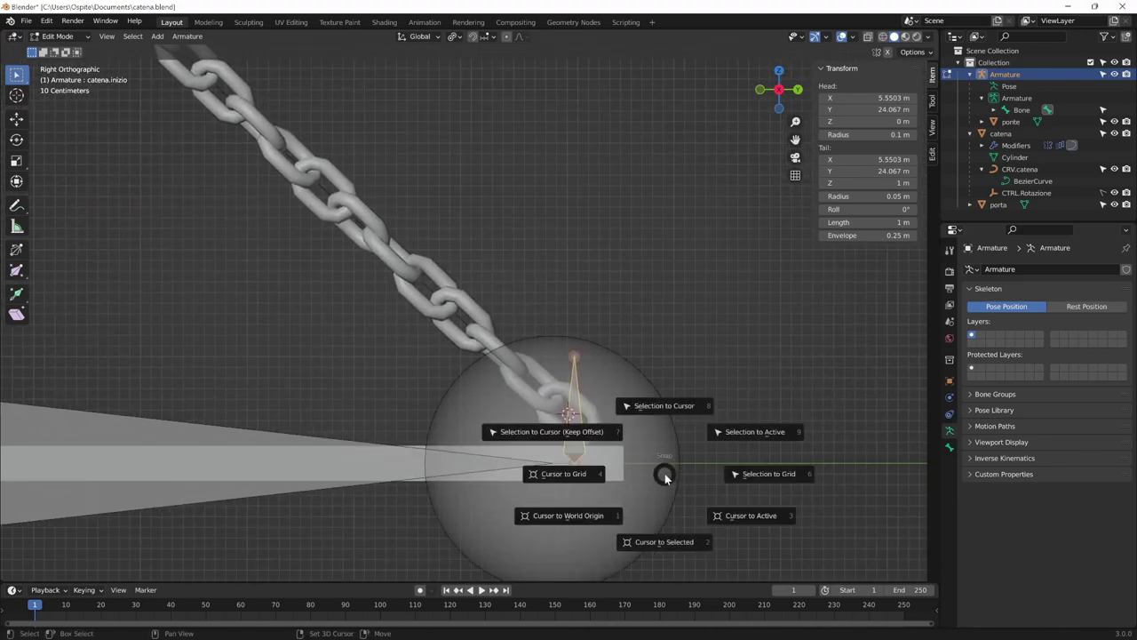
click(665, 408)
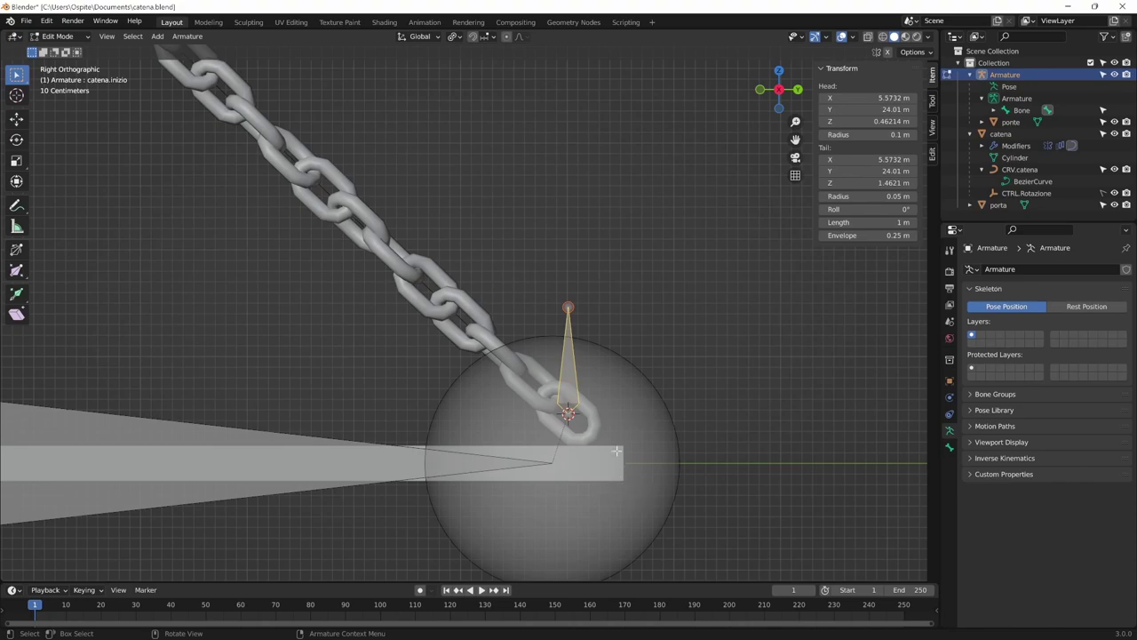
scroll(607, 529, down, 1)
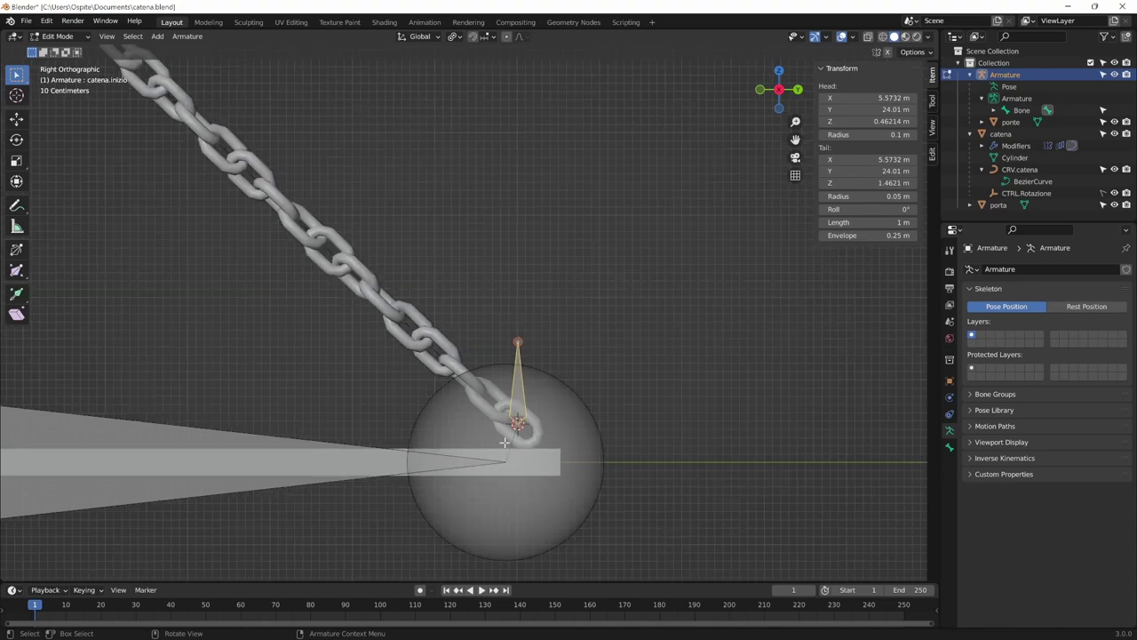
key(Tab)
Reselect the chain mesh catena and curve CRV.catena, then the armature, panning the view upward.
click(464, 388)
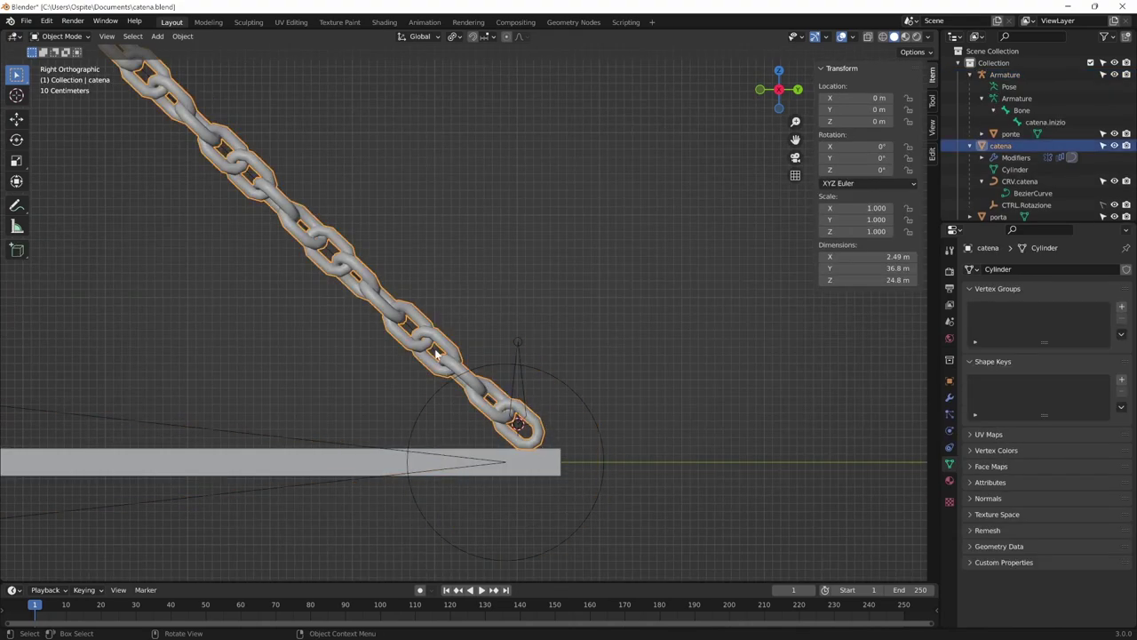
click(536, 416)
shift+middle_drag(609, 485, 608, 408)
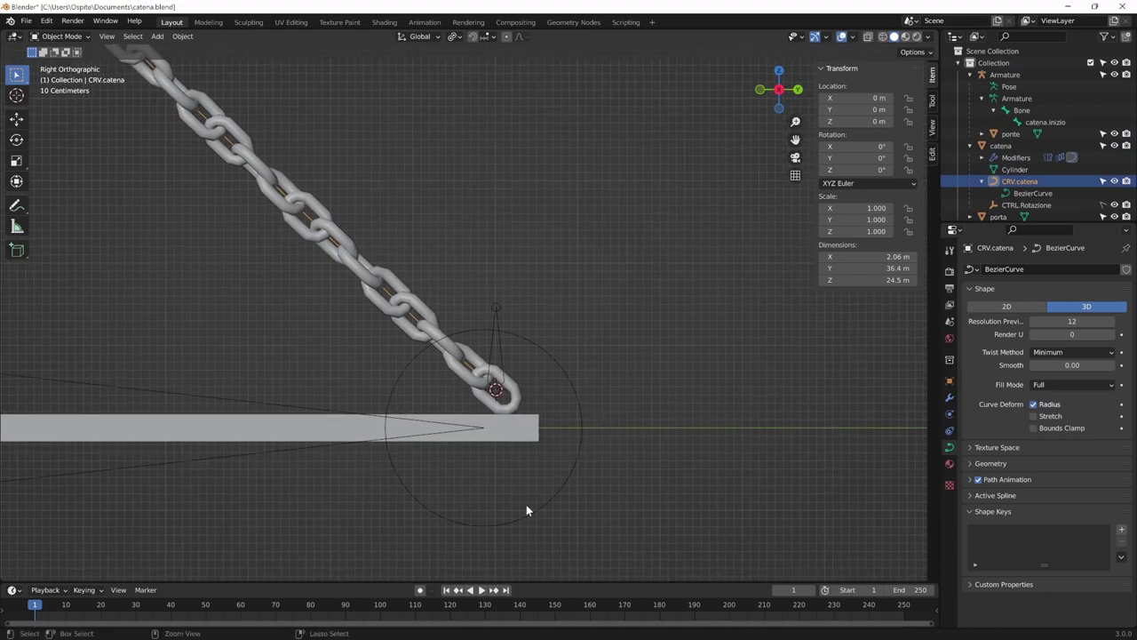
scroll(602, 426, up, 2)
scroll(598, 446, up, 1)
shift+middle_drag(598, 451, 578, 396)
click(525, 353)
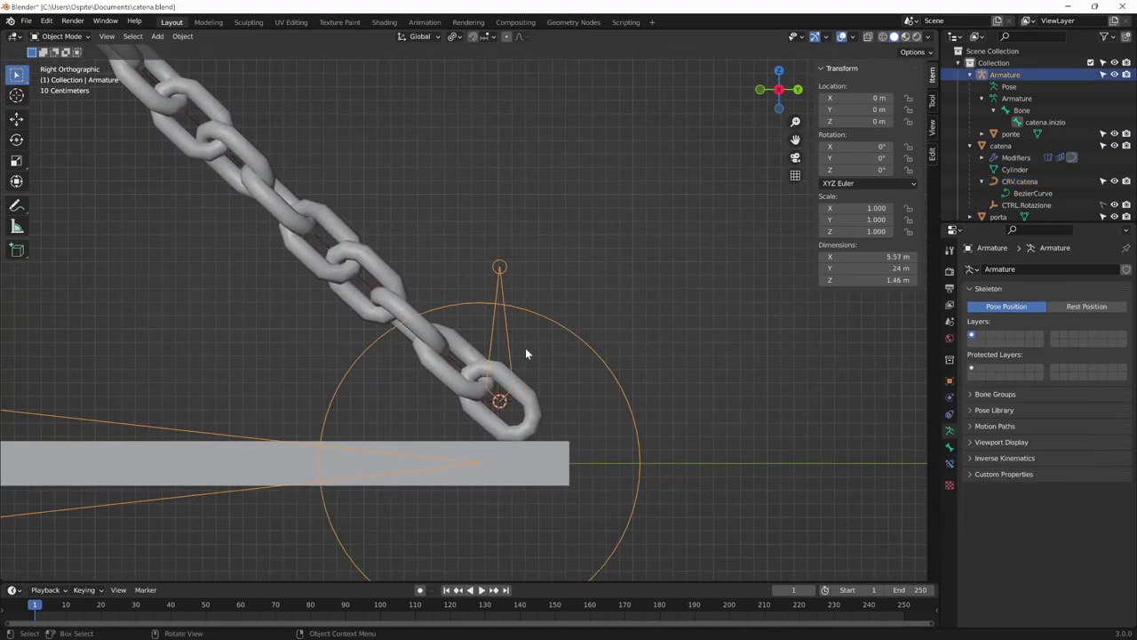
Cycle the armature through Pose and Edit Mode and return it to Object Mode in perspective view.
key(ctrl+Tab)
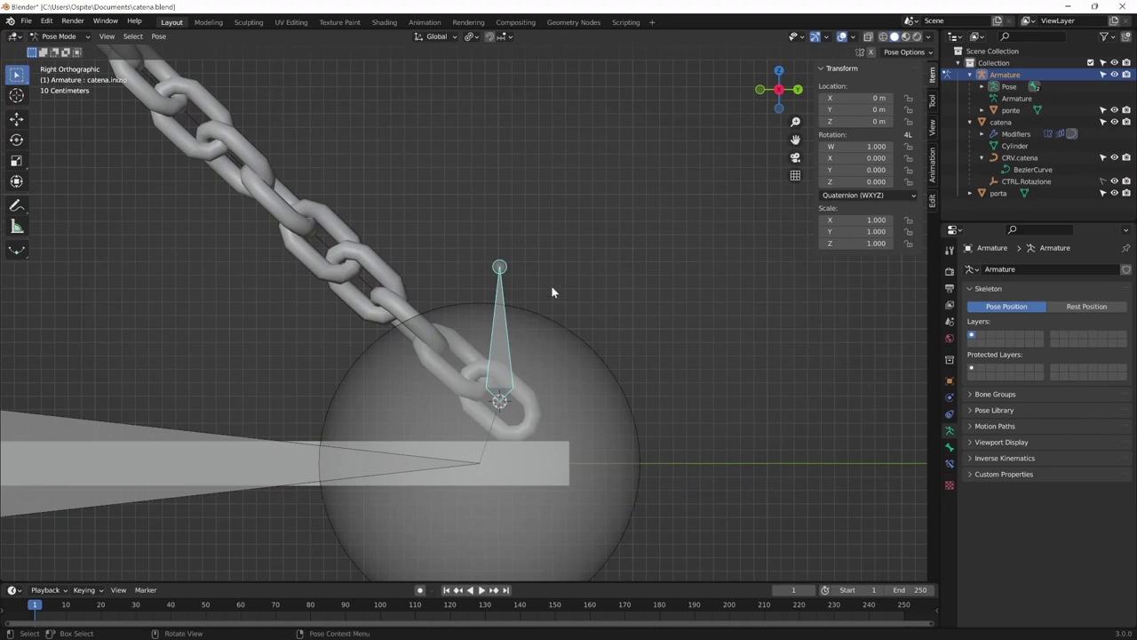
click(542, 291)
ctrl+middle_drag(584, 310, 524, 358)
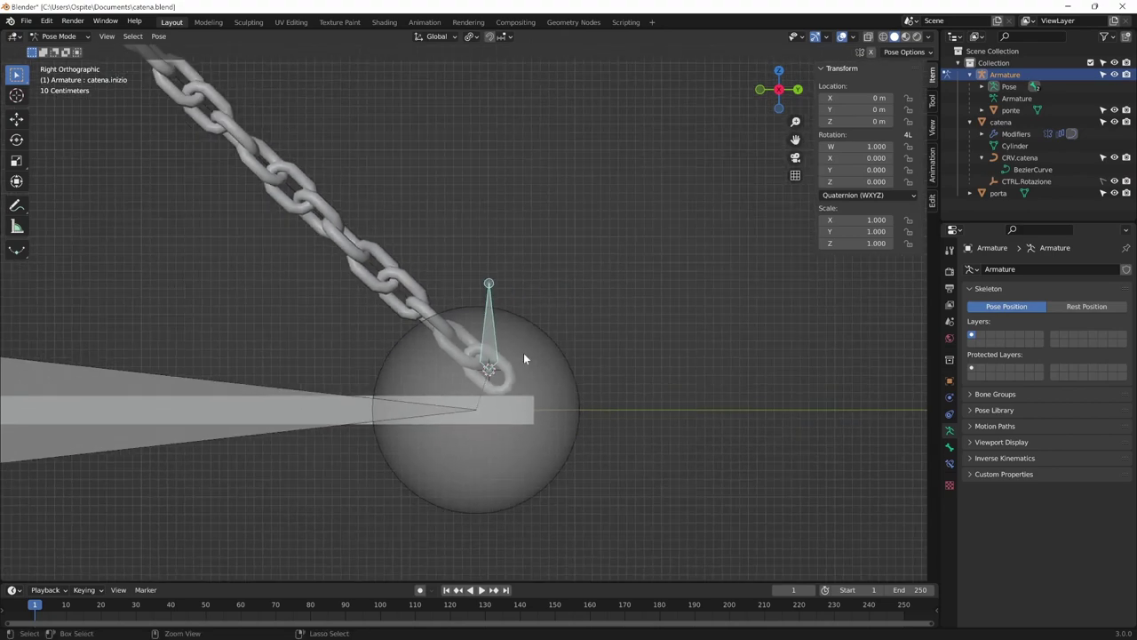
mouse_move(595, 427)
middle_down()
mouse_move(648, 433)
mouse_move(632, 430)
middle_up()
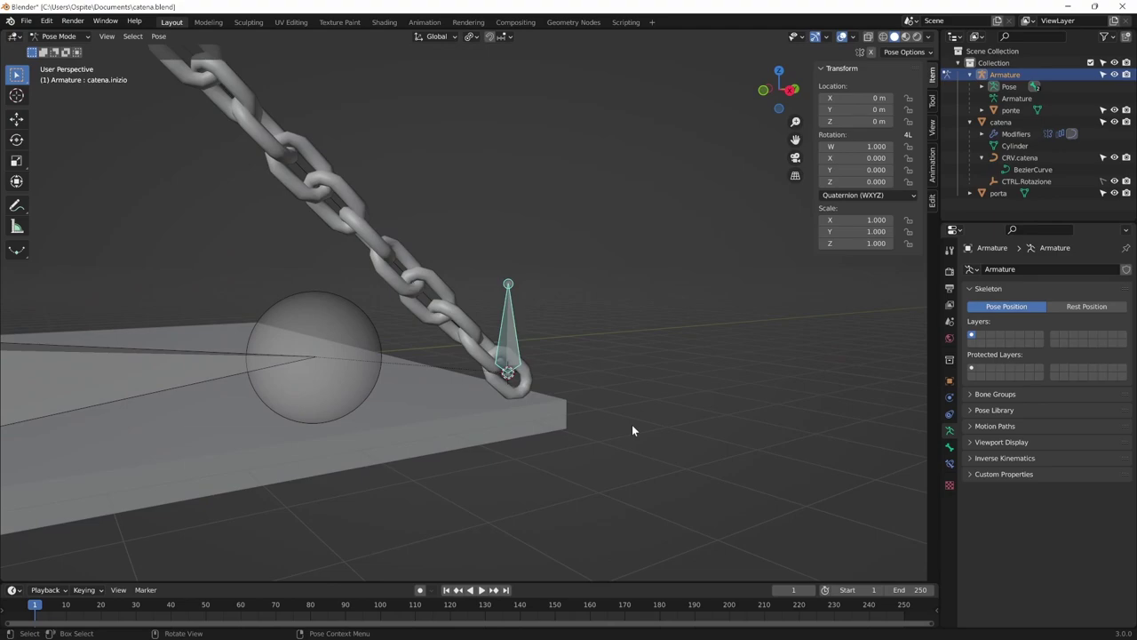
key(Tab)
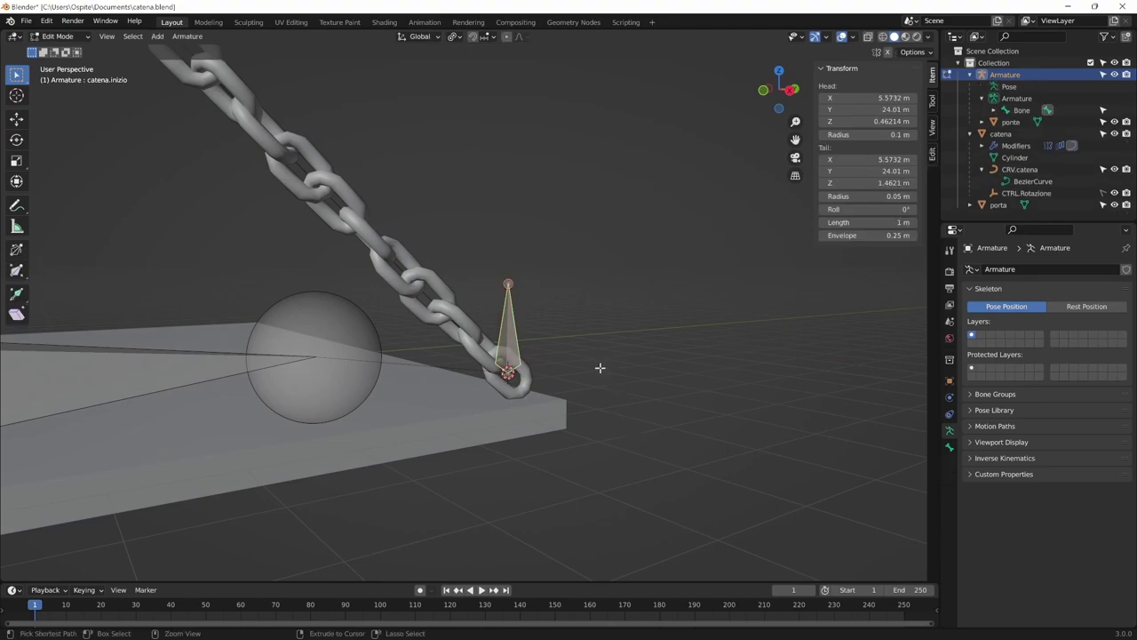
key(ctrl+Tab)
click(518, 377)
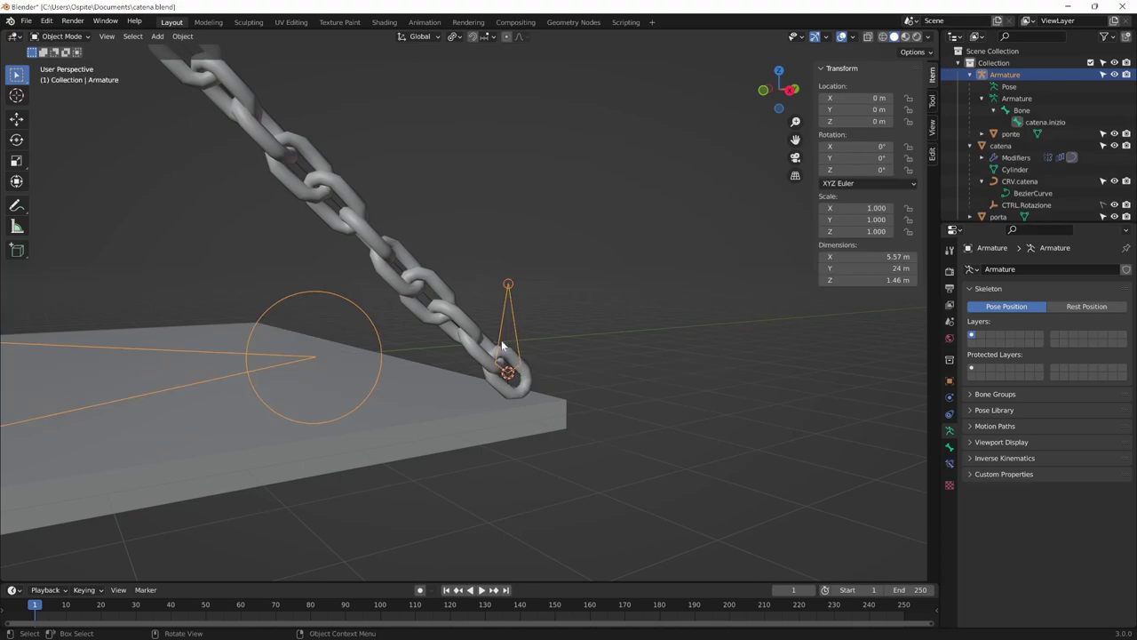
mouse_move(633, 381)
middle_down()
mouse_move(645, 379)
mouse_move(531, 313)
middle_up()
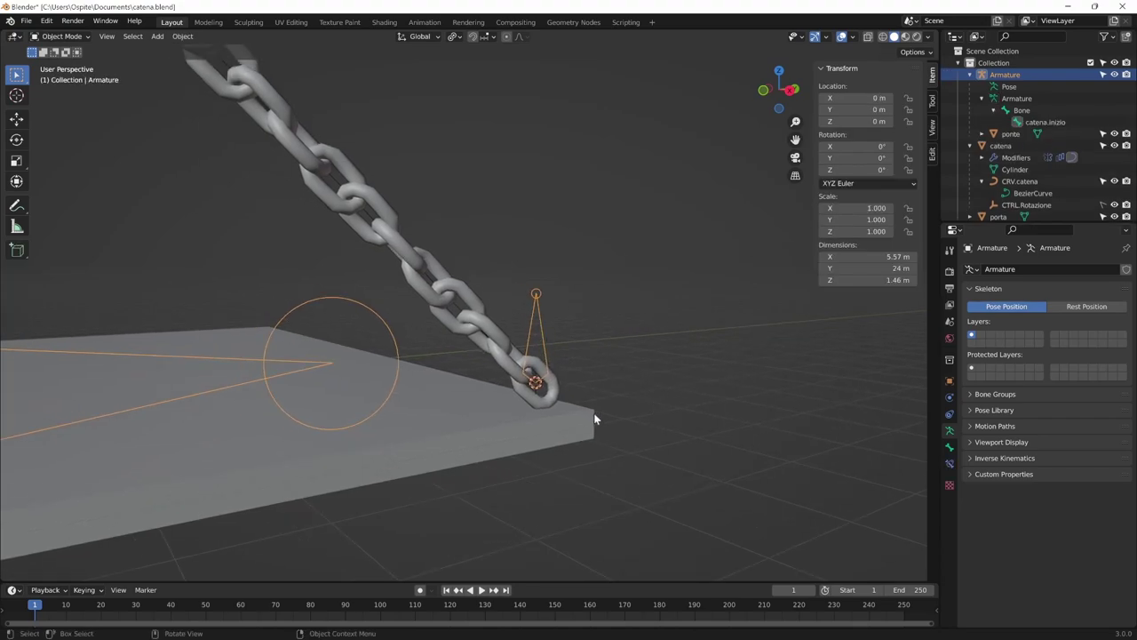
Hook CRV.catena's end control point to the catena.inizio bone of RIG.ponte via Hook to Selected Object Bone.
click(458, 310)
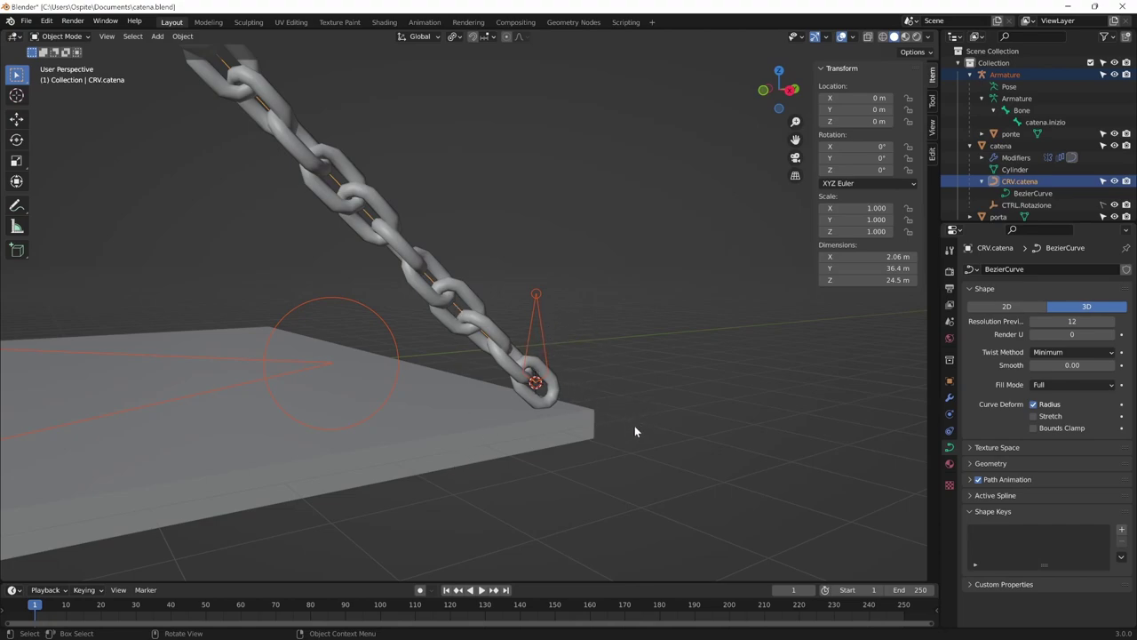
key(Tab)
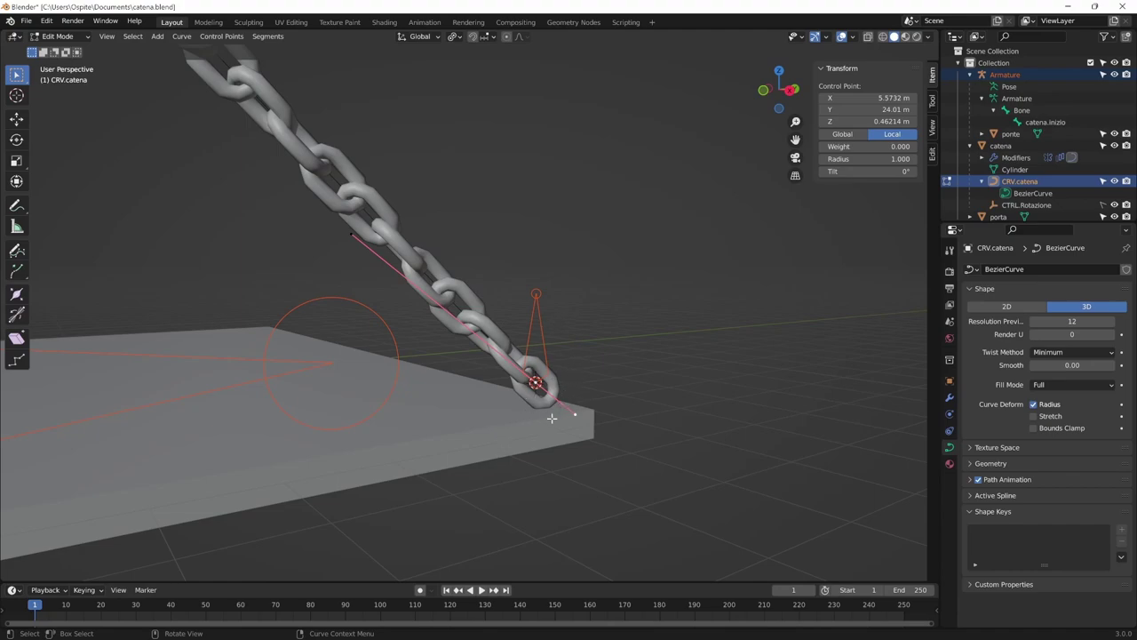
click(578, 357)
click(536, 382)
right_click(538, 386)
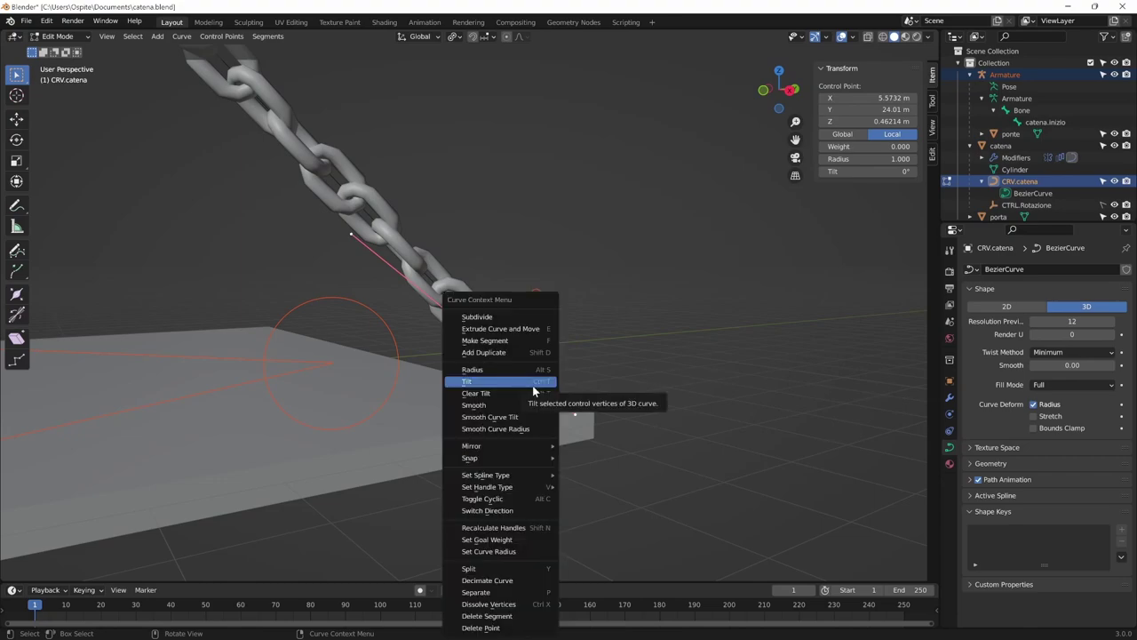
click(222, 37)
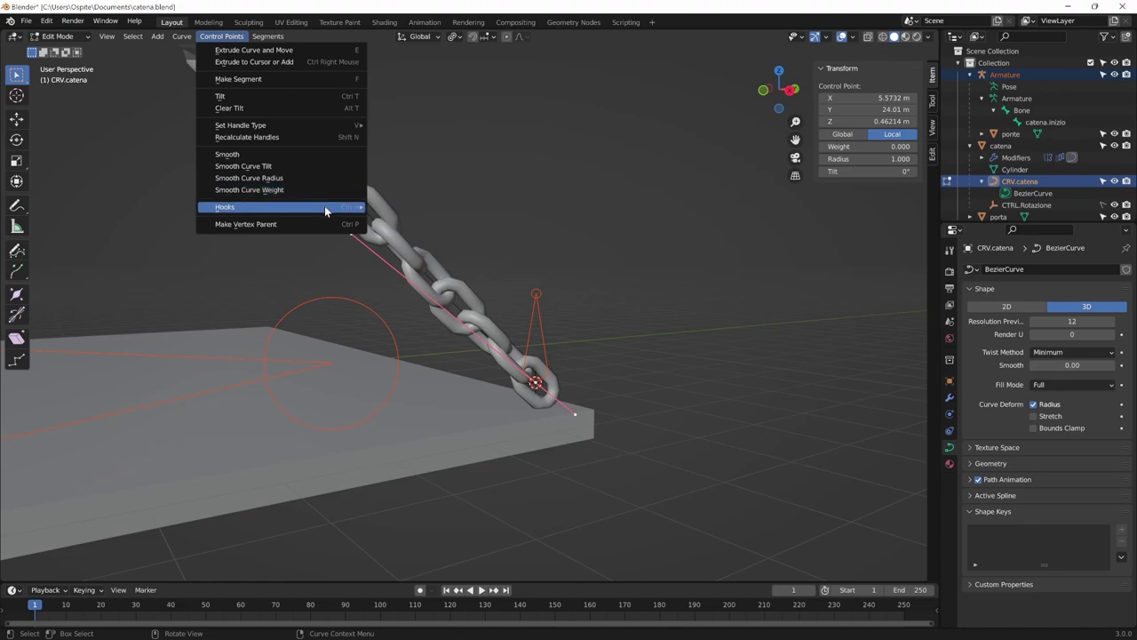
mouse_move(225, 206)
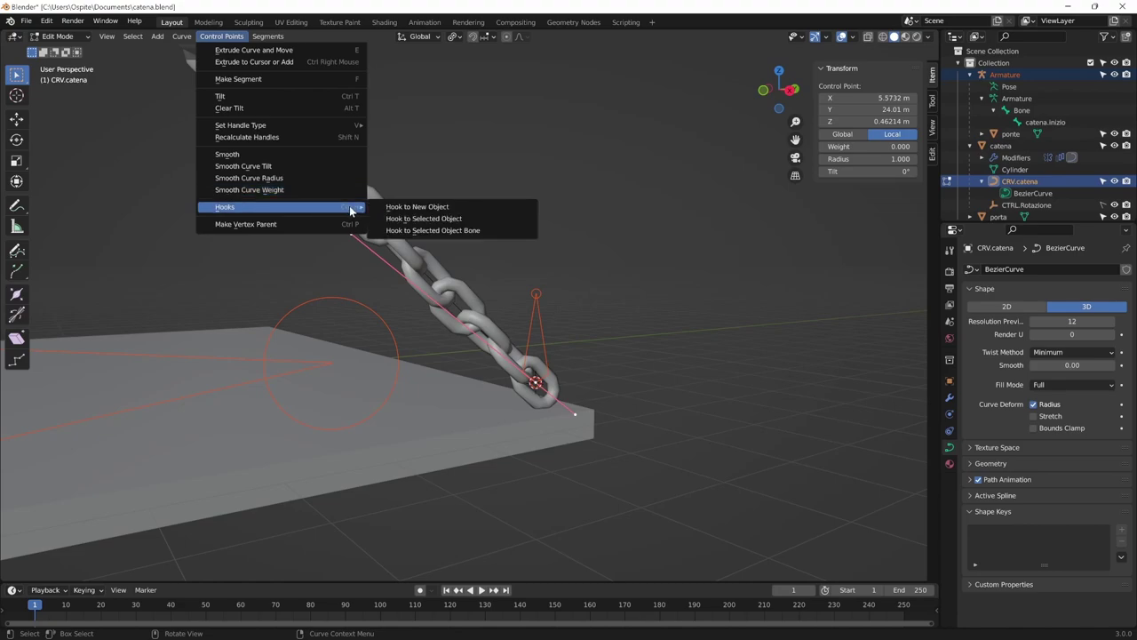
click(476, 231)
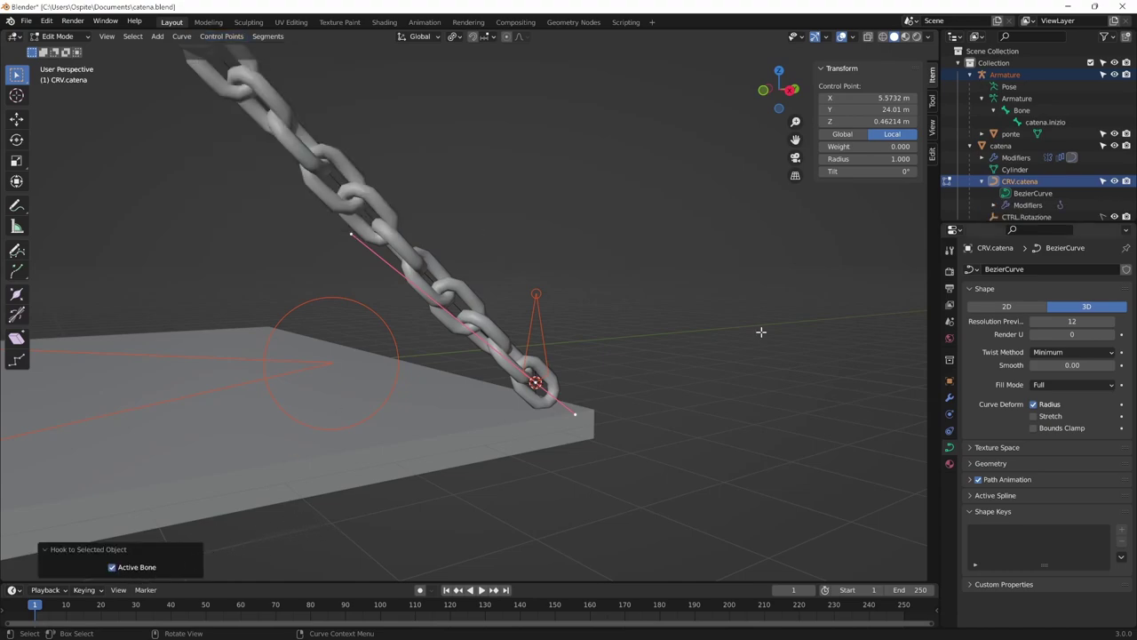
scroll(741, 345, down, 1)
scroll(675, 391, down, 1)
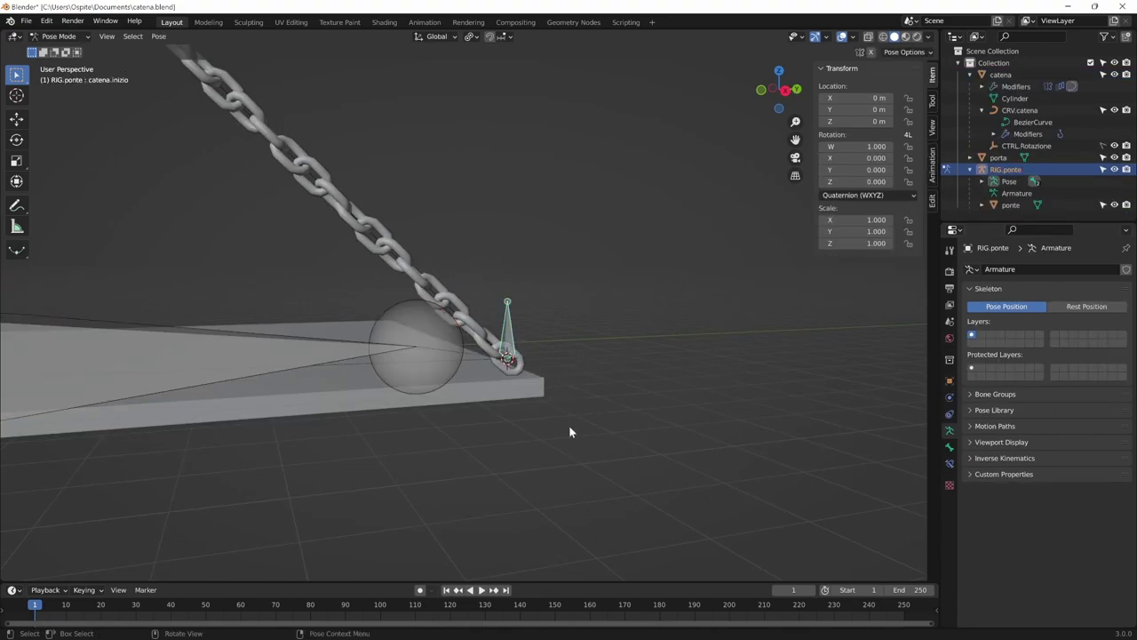
Select the drawbridge bone and tilt the bridge up to 44°.
key(g)
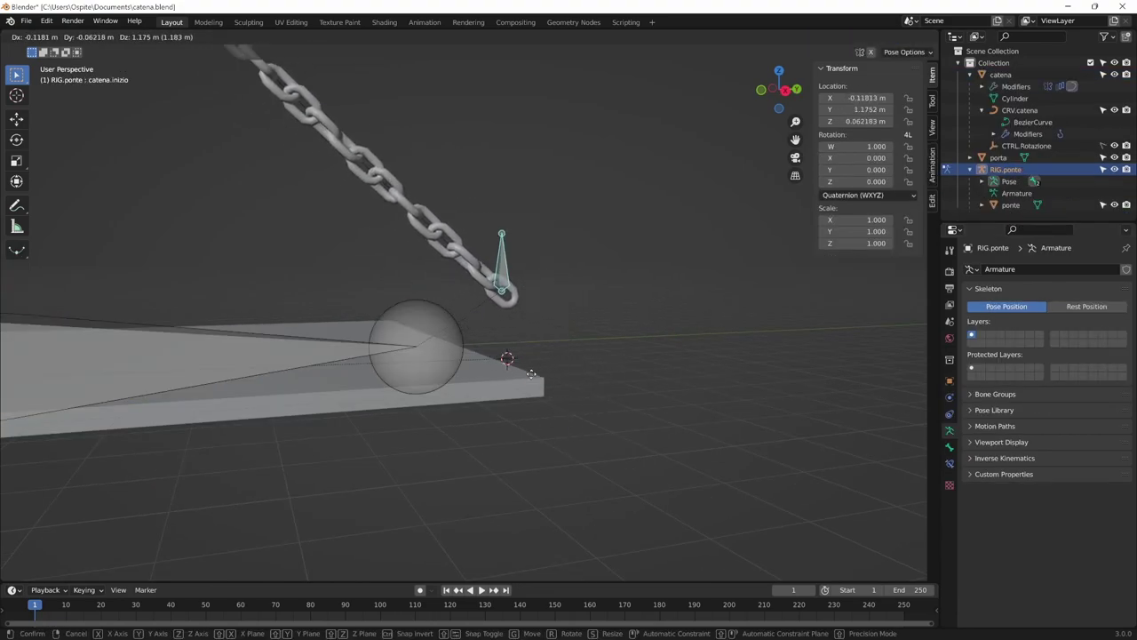
right_click(584, 436)
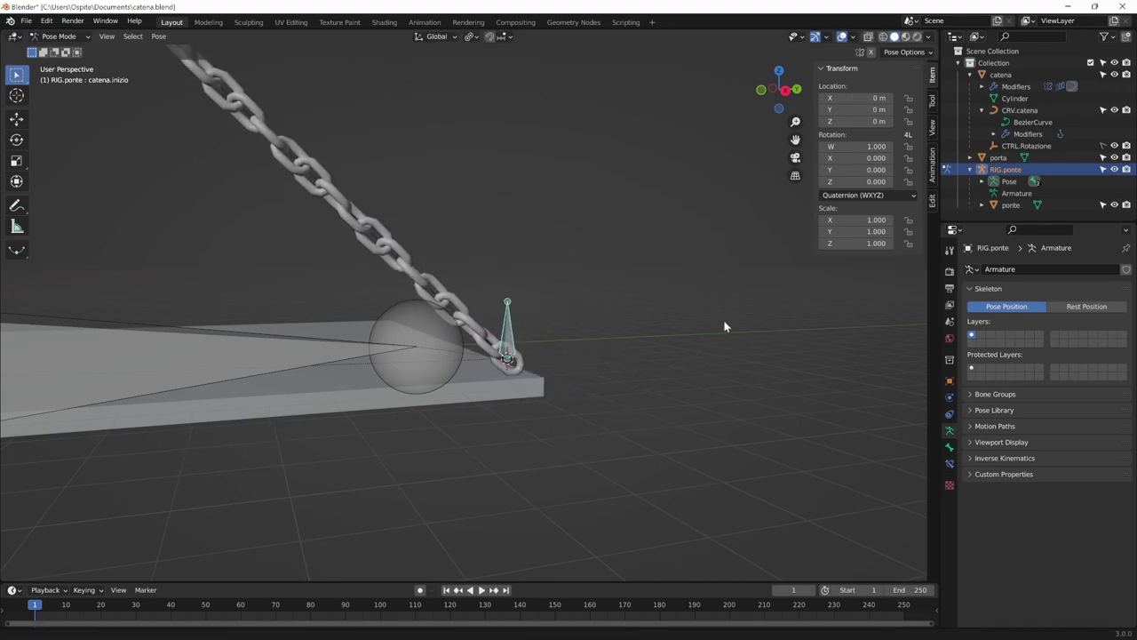
mouse_move(723, 319)
middle_down()
mouse_move(482, 363)
mouse_move(449, 337)
mouse_move(609, 477)
middle_up()
shift+click(449, 337)
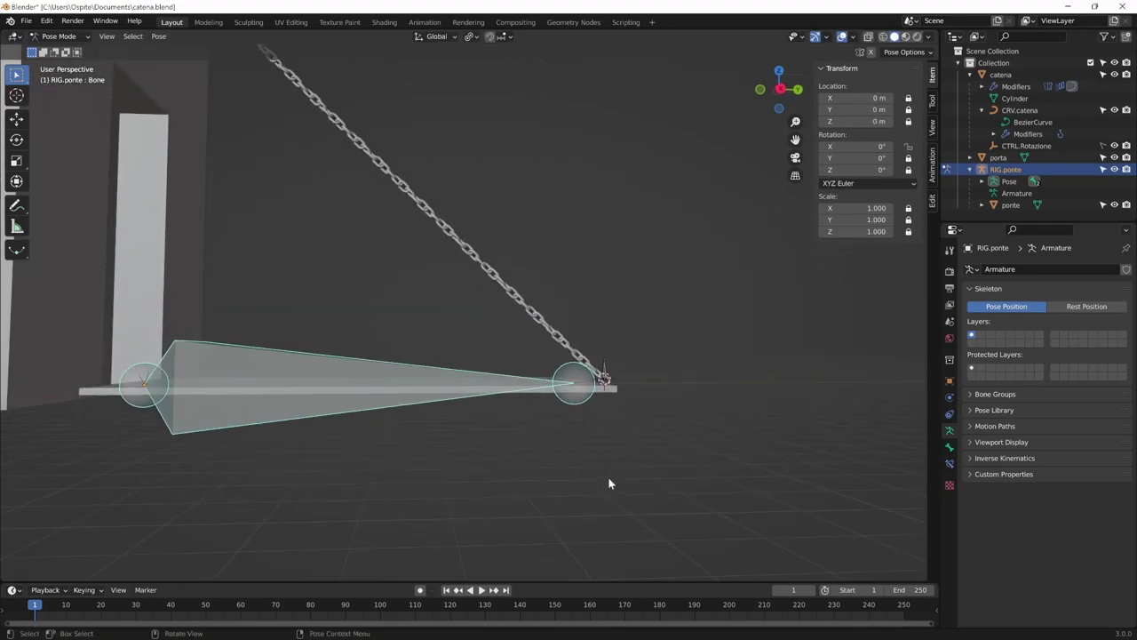
key(r)
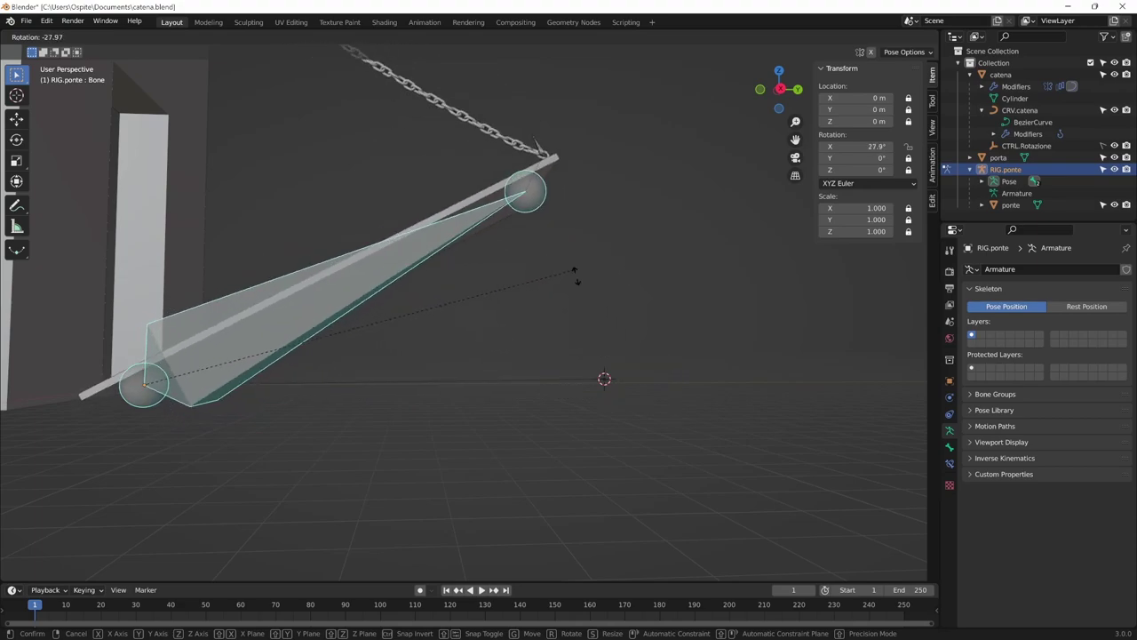
click(555, 156)
scroll(533, 223, down, 4)
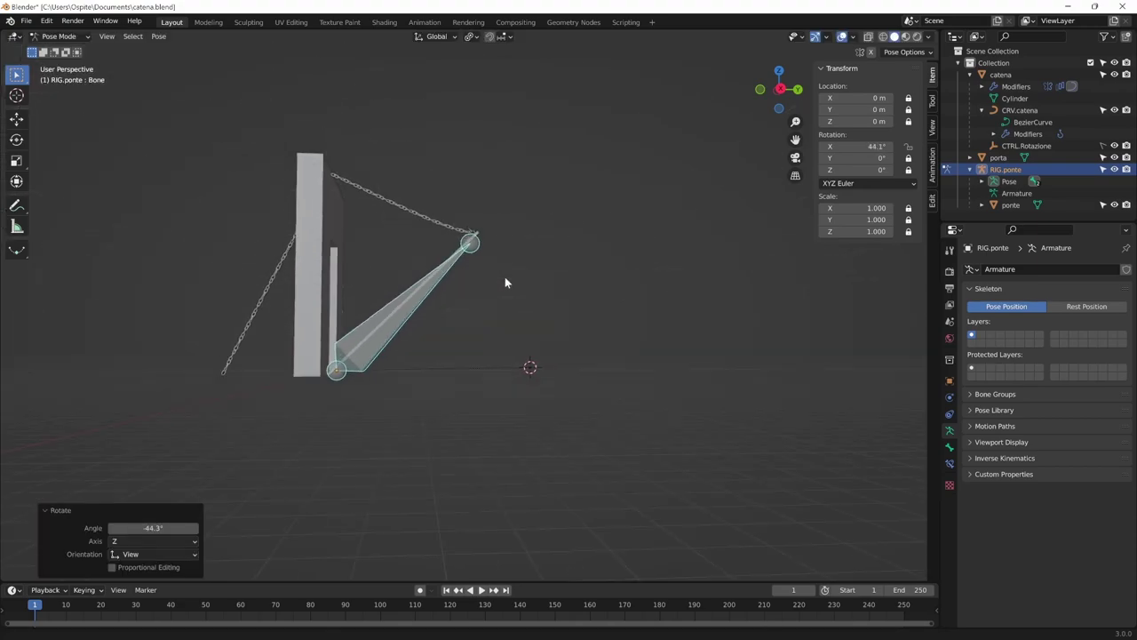
middle_drag(505, 276, 543, 394)
Raise the bridge further to nearly vertical, checking the chain from several angles.
key(r)
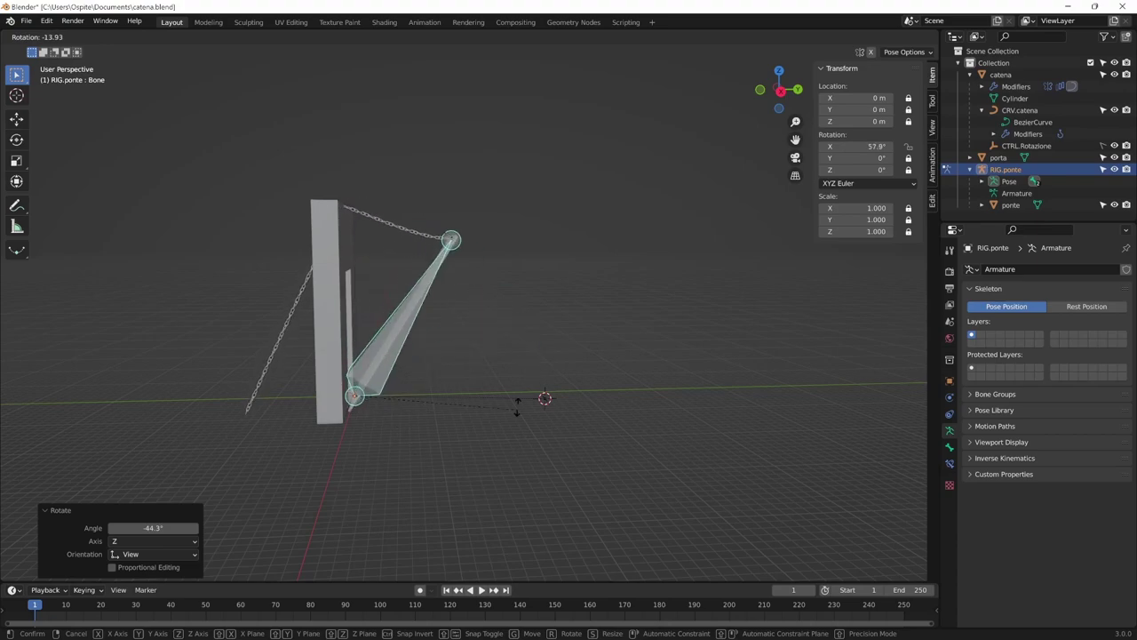
click(487, 355)
mouse_move(487, 356)
middle_down()
mouse_move(477, 404)
mouse_move(462, 402)
middle_up()
scroll(497, 340, up, 3)
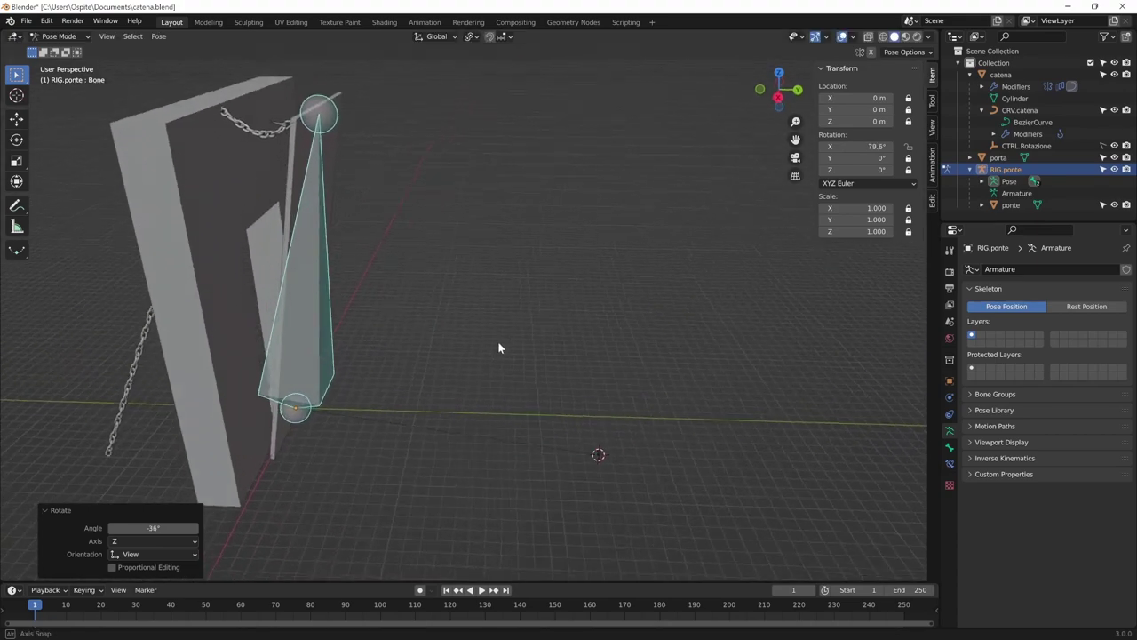
scroll(498, 341, up, 2)
middle_drag(582, 369, 558, 286)
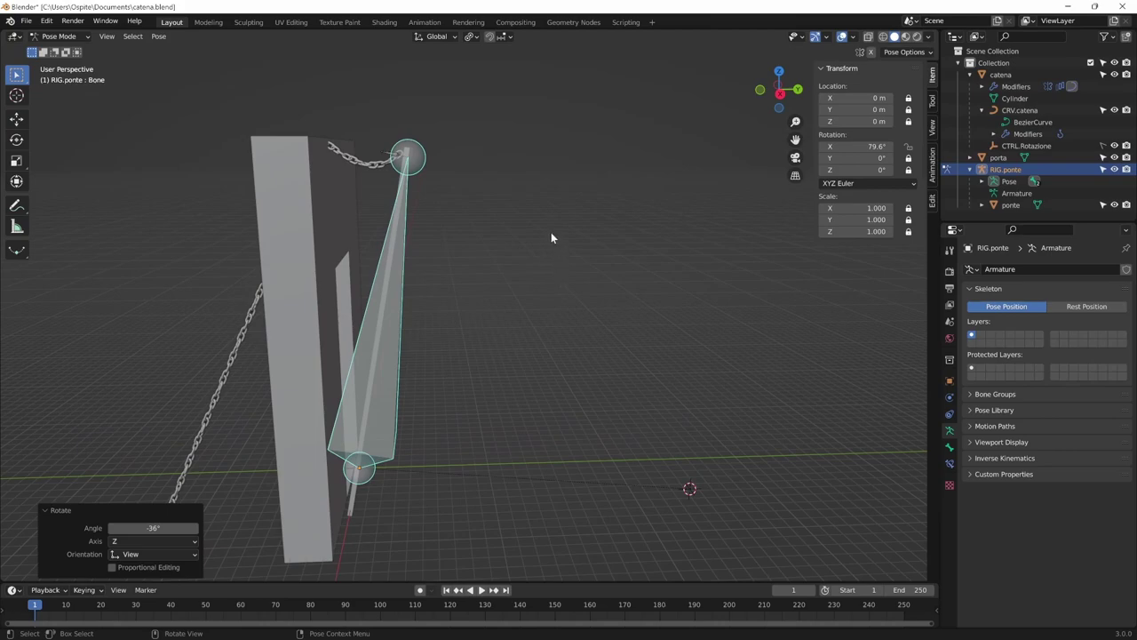
key(r)
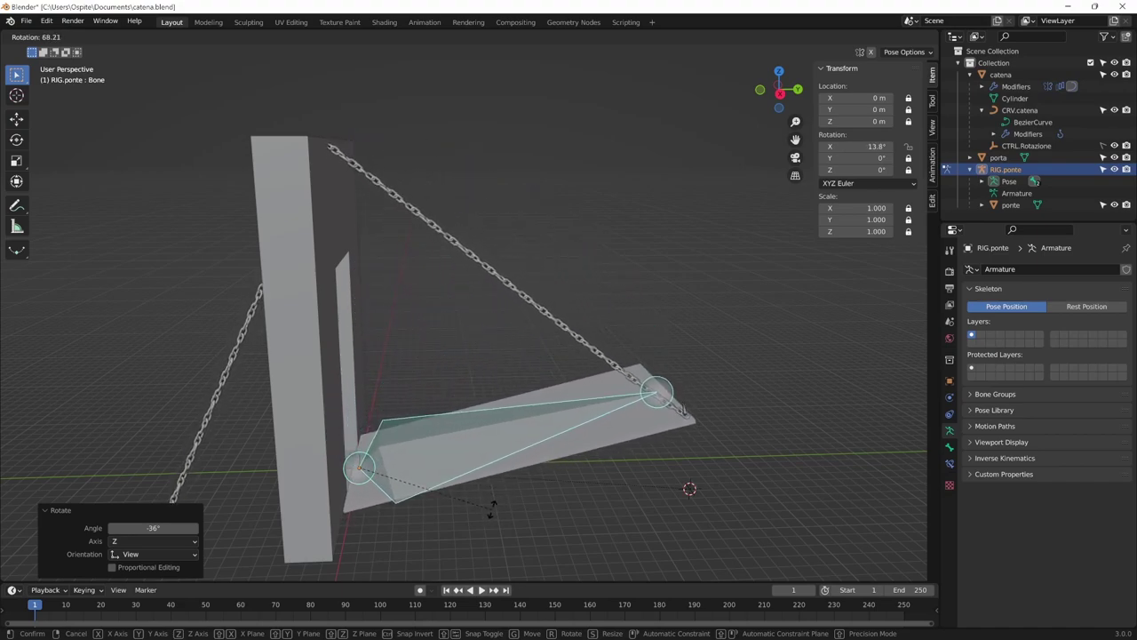
click(501, 340)
mouse_move(501, 341)
middle_down()
mouse_move(596, 322)
mouse_move(587, 332)
mouse_move(515, 273)
middle_up()
mouse_move(487, 224)
middle_down()
mouse_move(571, 312)
mouse_move(598, 306)
middle_up()
Swing the bridge to 86°, lower it to about 47°, then reset its rotation to zero.
key(r)
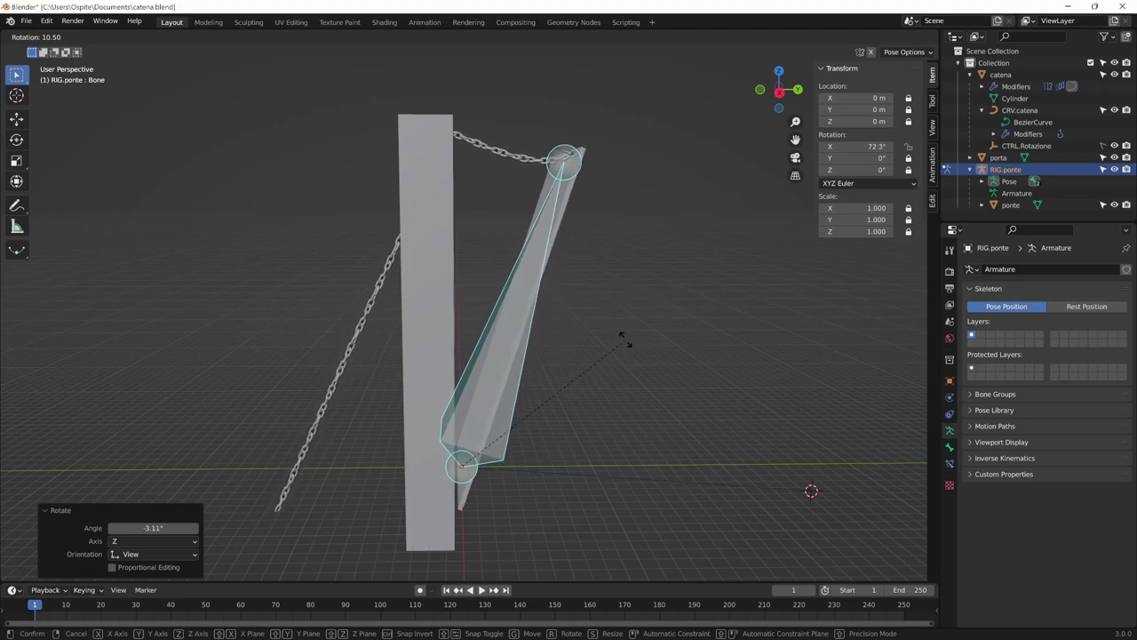
click(579, 314)
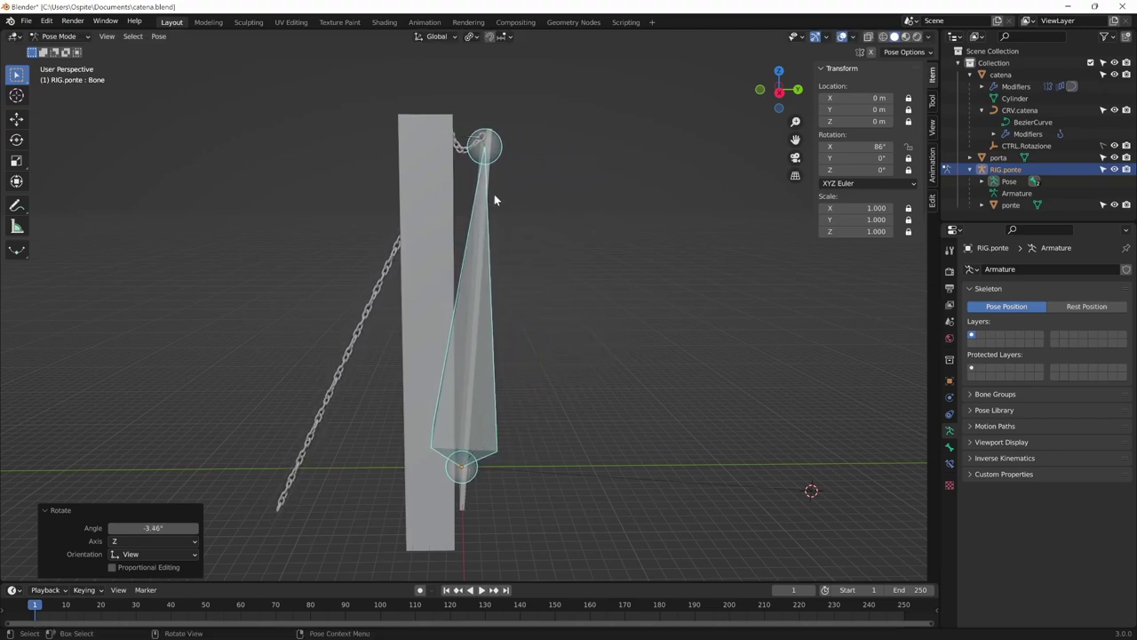
key(r)
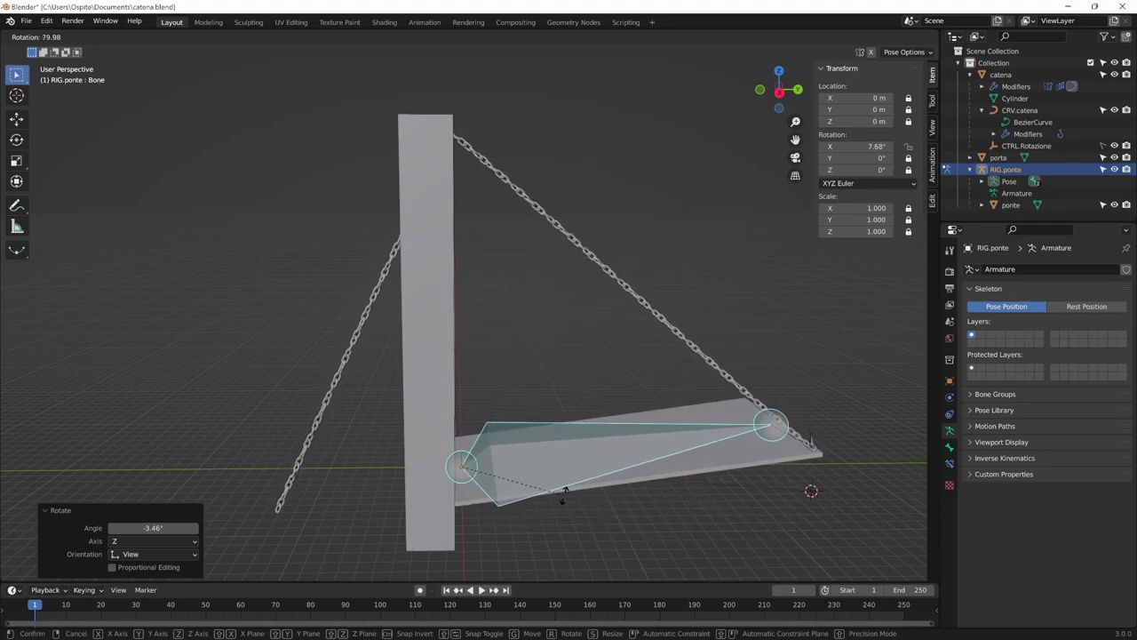
click(588, 412)
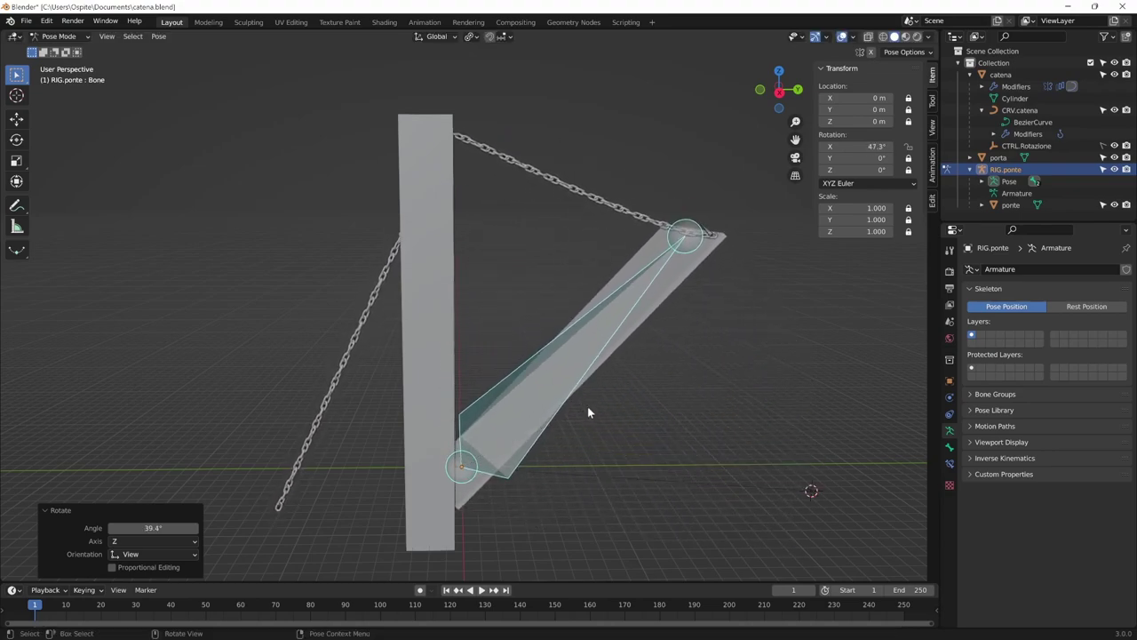
key(ctrl+z)
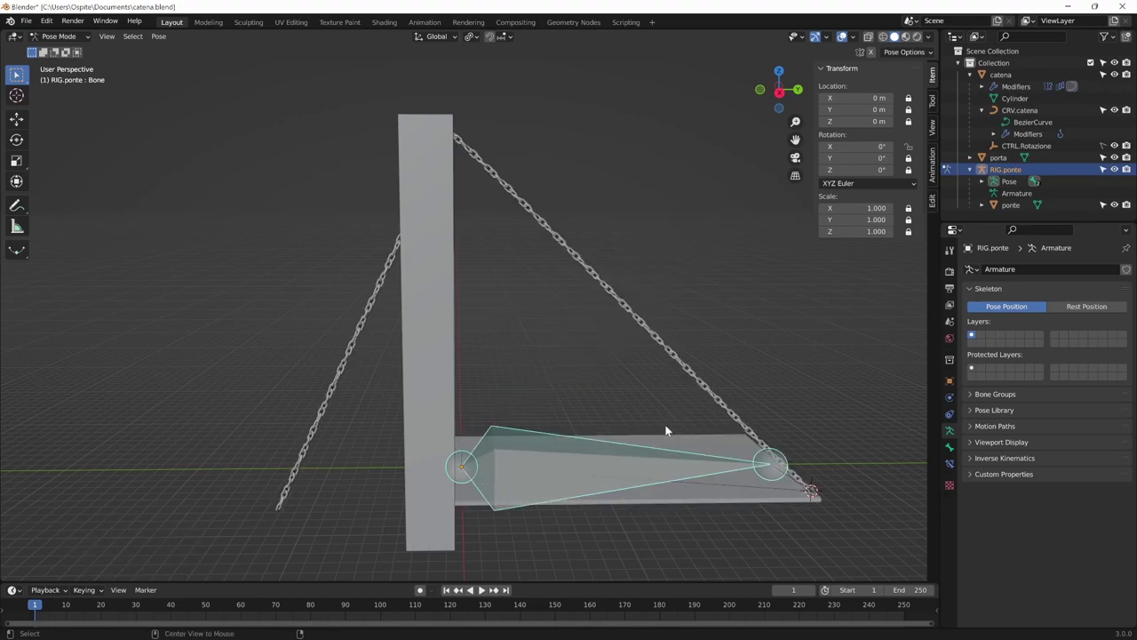
Briefly enter armature Edit Mode, leave it, and select the chain object.
key(Tab)
mouse_move(668, 429)
middle_down()
mouse_move(435, 380)
mouse_move(483, 462)
mouse_move(528, 472)
middle_up()
key(Tab)
click(432, 462)
In right view, add a cylinder near the chain's lower end and rotate it 90° about X.
mouse_move(432, 462)
middle_down()
mouse_move(511, 458)
mouse_move(542, 356)
mouse_move(505, 453)
mouse_move(462, 457)
mouse_move(416, 542)
middle_up()
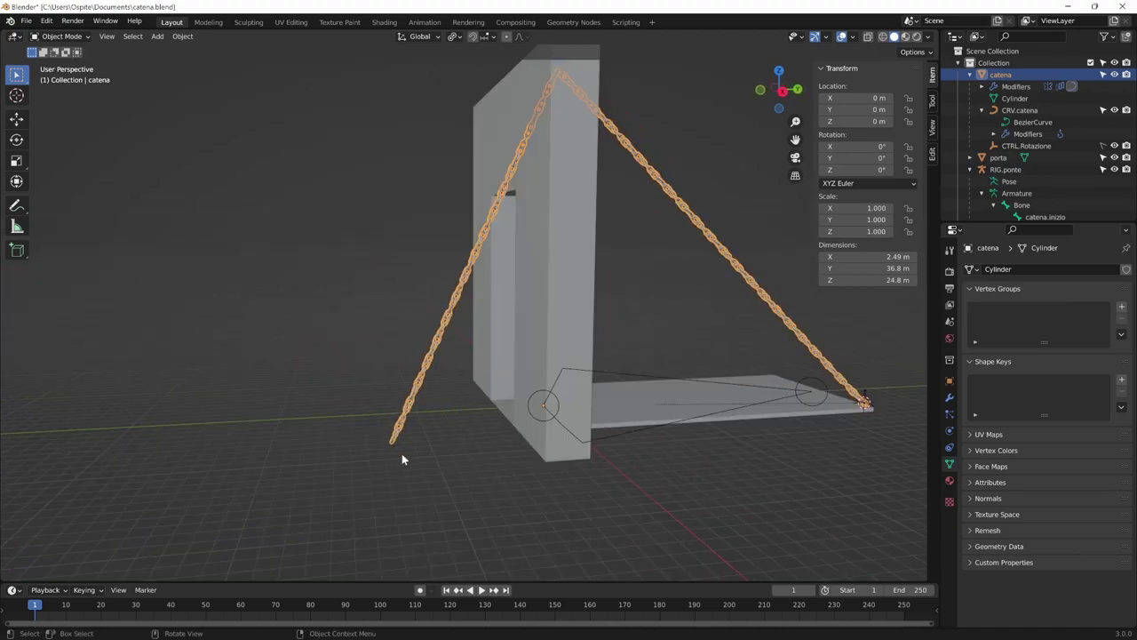
key(KP_1)
key(KP_3)
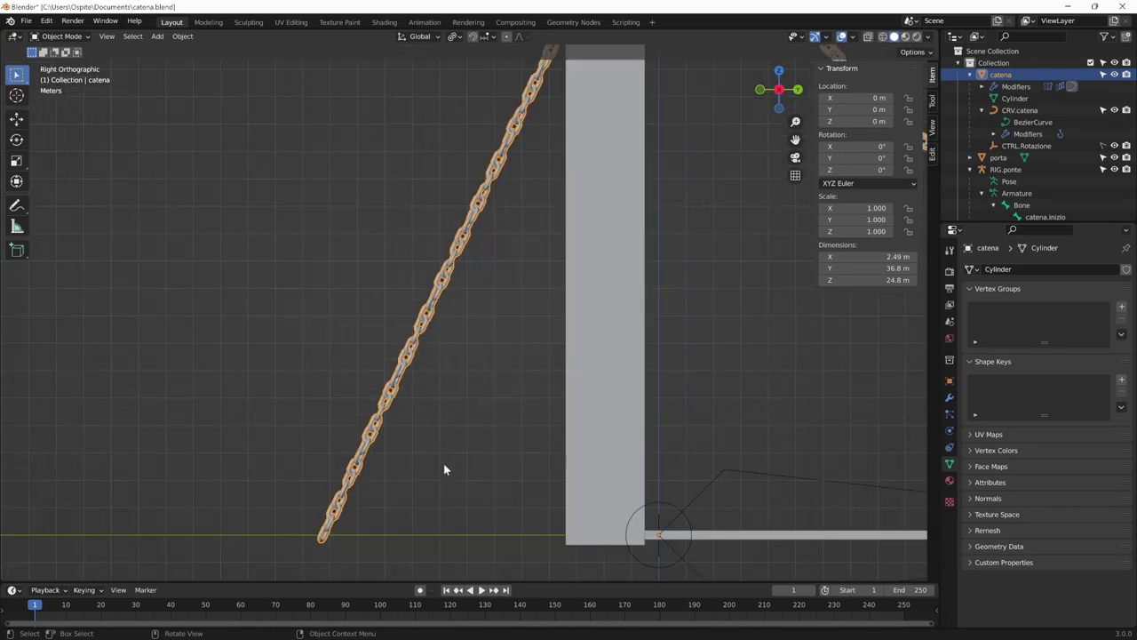
mouse_move(443, 462)
shift+middle_down()
mouse_move(443, 437)
mouse_move(507, 444)
shift+middle_up()
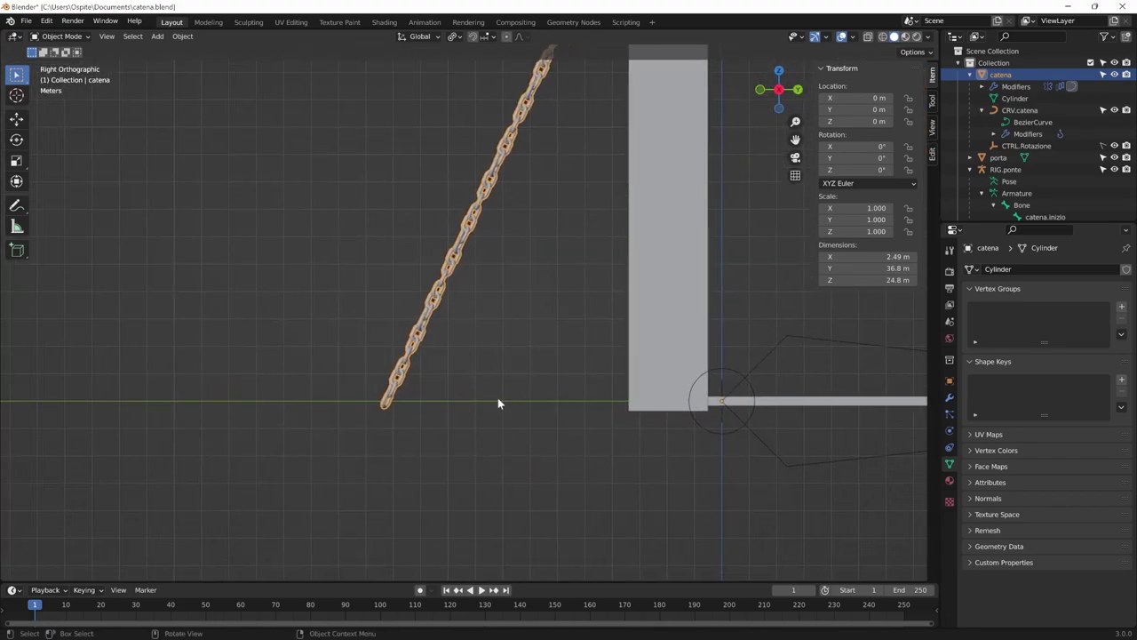
shift+middle_drag(500, 401, 486, 449)
key(shift+a)
click(539, 386)
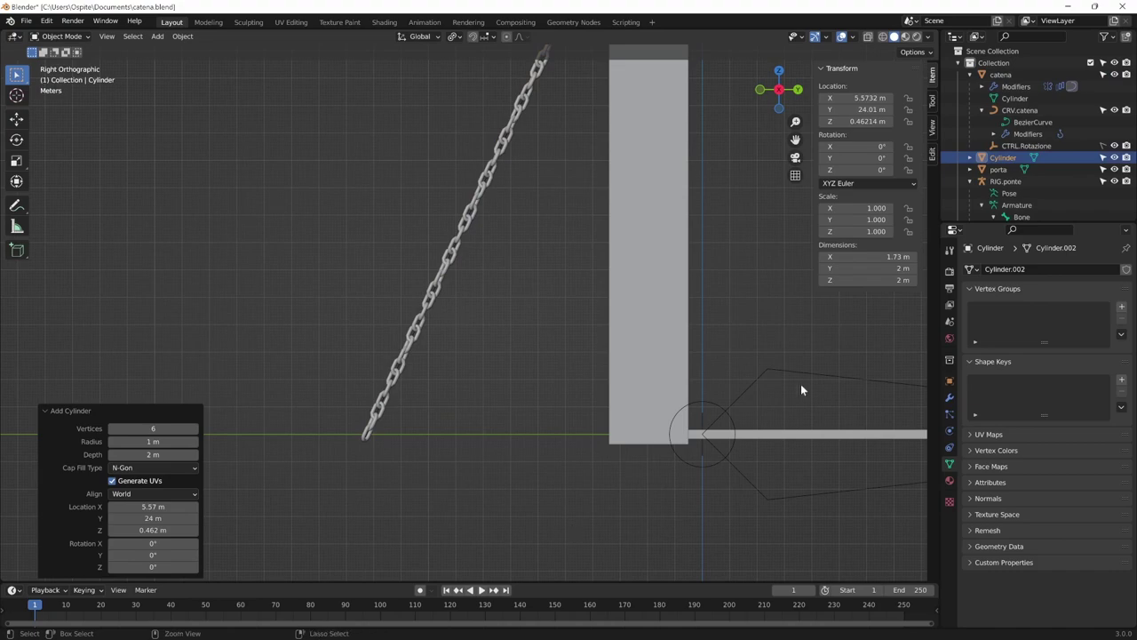
key(g)
click(381, 455)
text(rx)
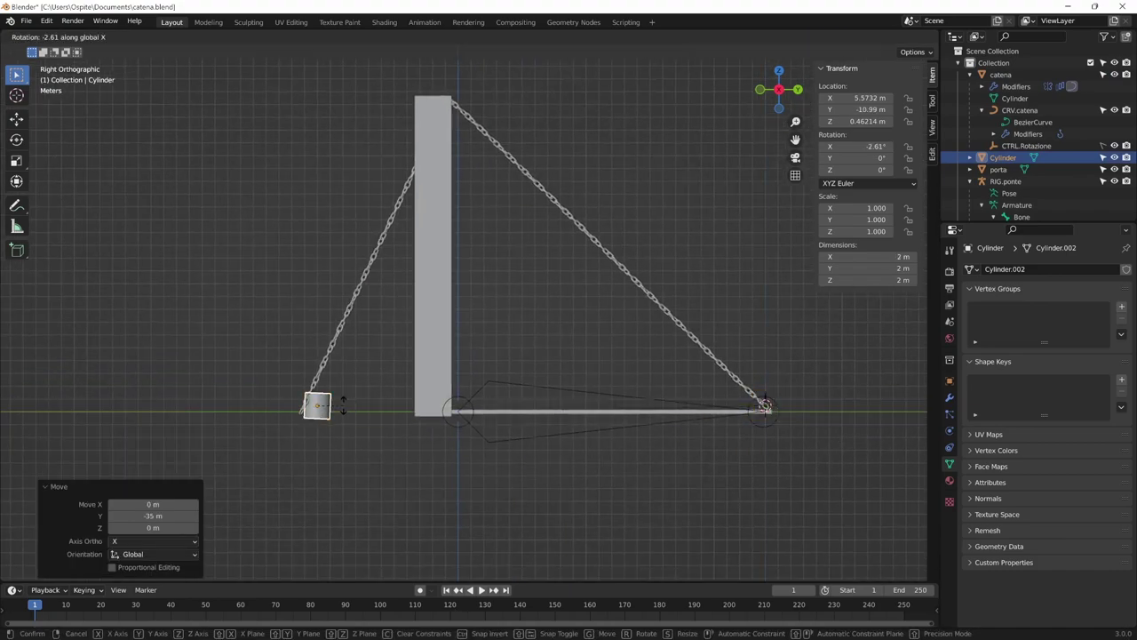
text(90)
key(Return)
Scale the cylinder by 1.852 to form the winch drum.
key(r)
key(z)
key(Return)
key(s)
click(386, 431)
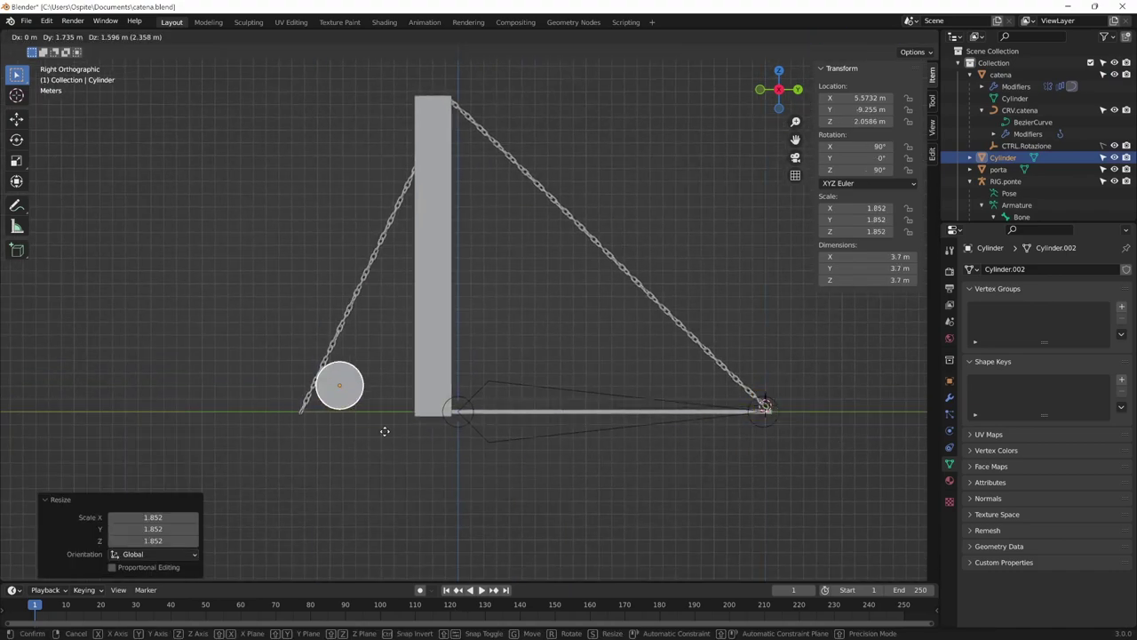
scroll(385, 431, up, 5)
Move CRV.catena's end point to the drum's edge with a shortened, vertical handle.
click(327, 449)
click(327, 449)
key(Tab)
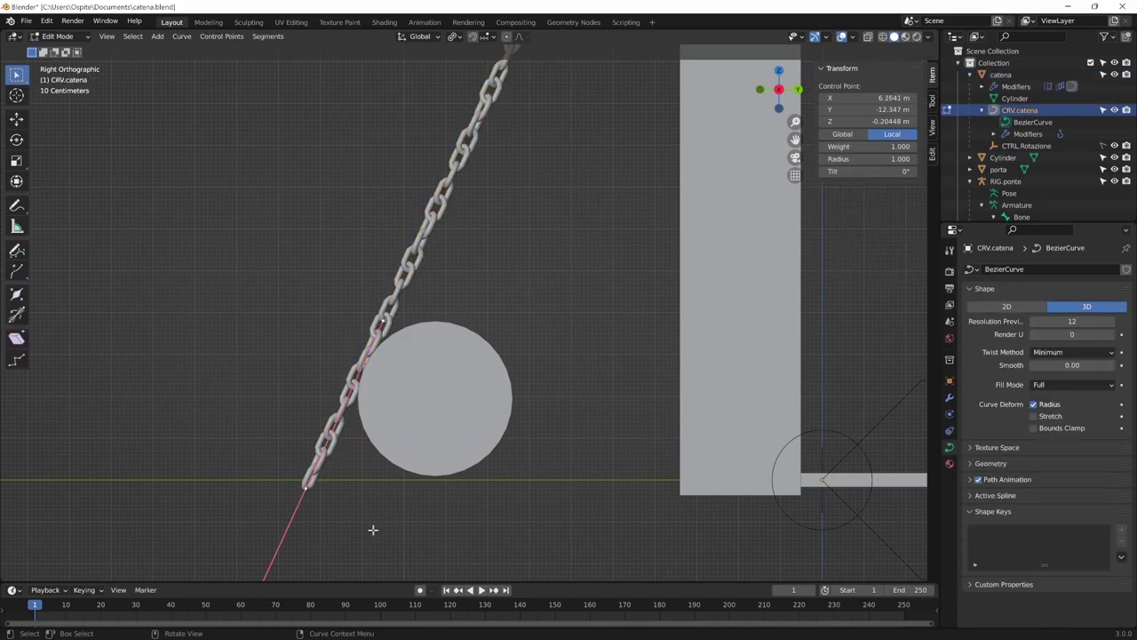
key(g)
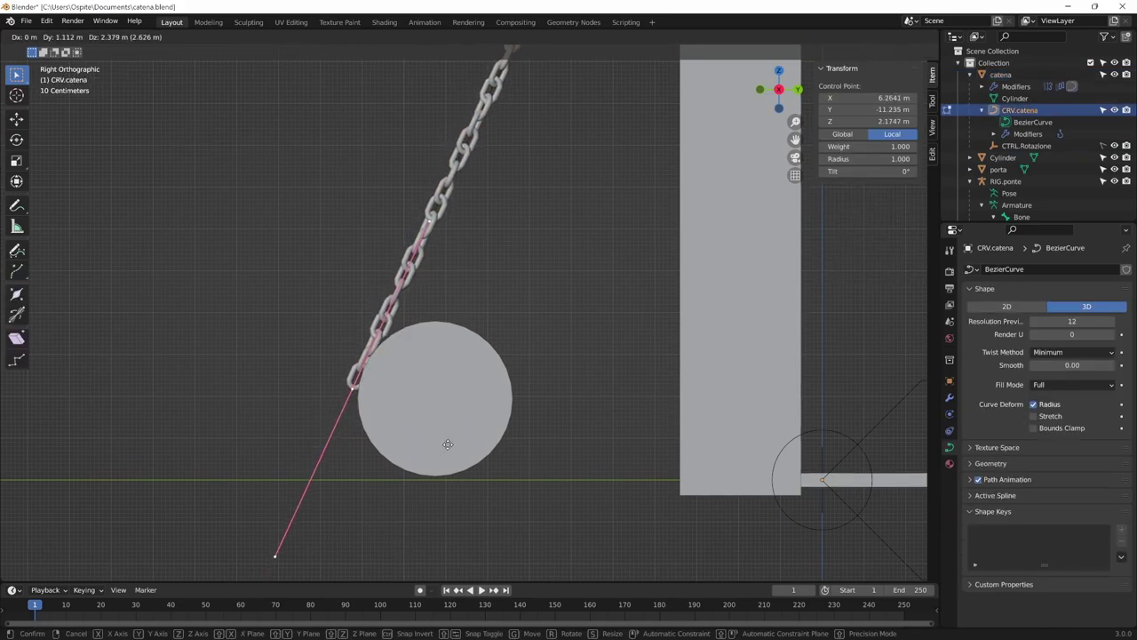
click(452, 446)
key(s)
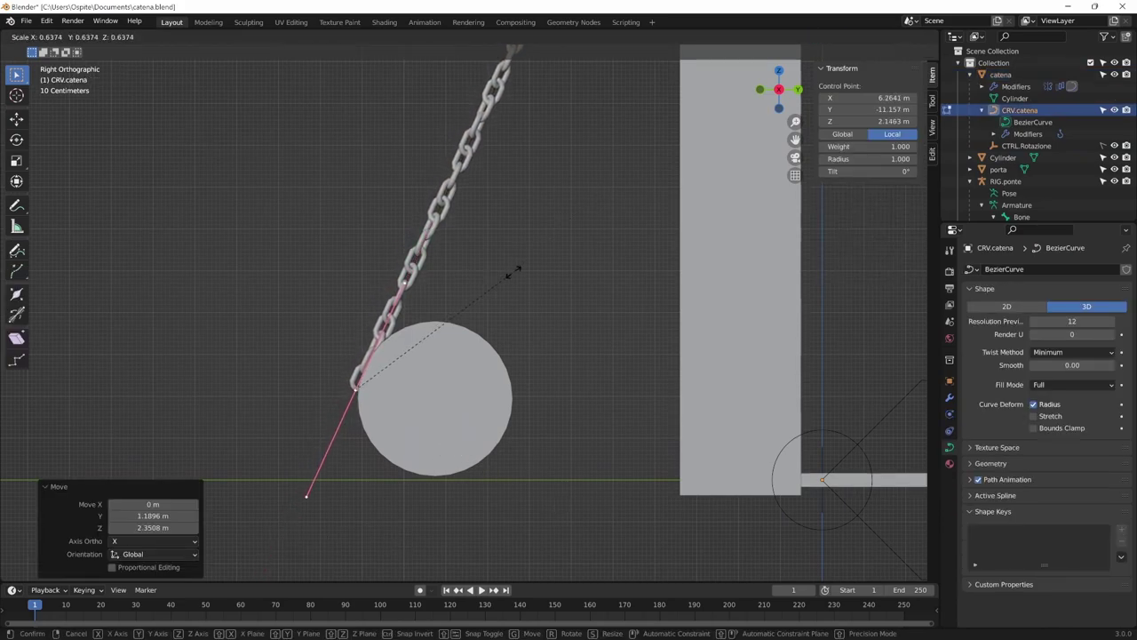
click(437, 364)
key(r)
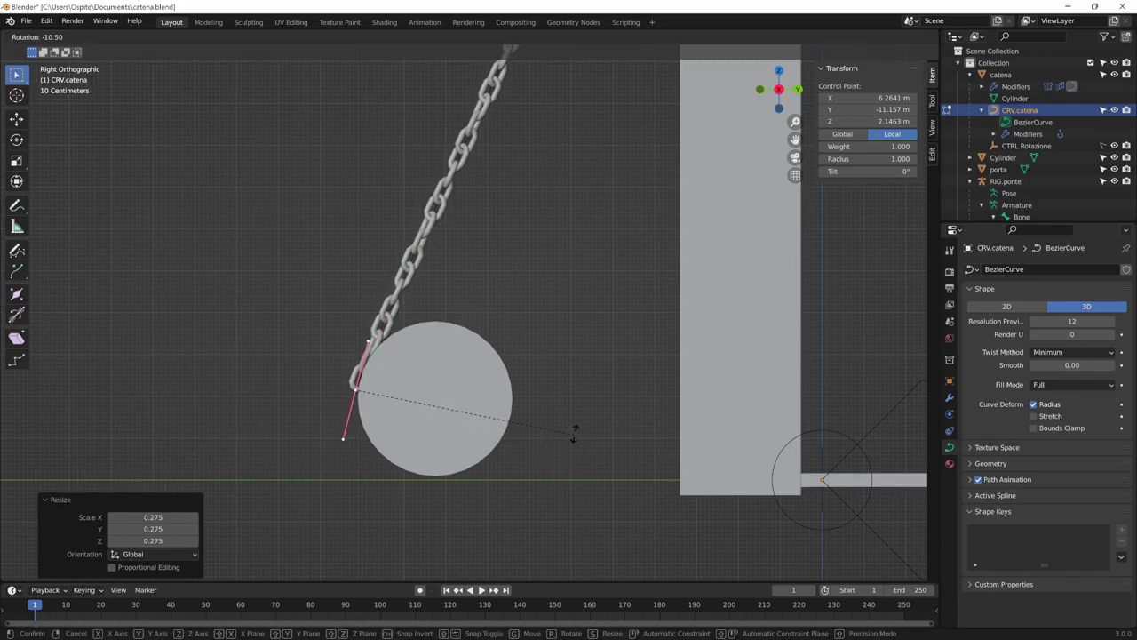
click(583, 380)
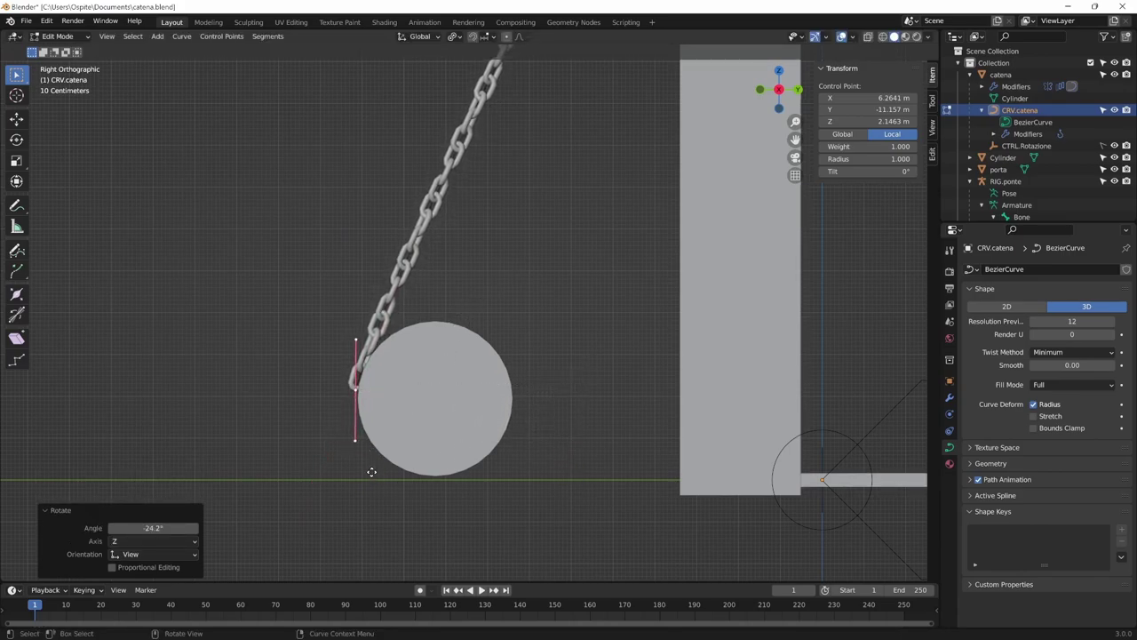
Add a curve point under the drum and move it to the drum's right side with a 2.965 upward handle.
click(448, 557)
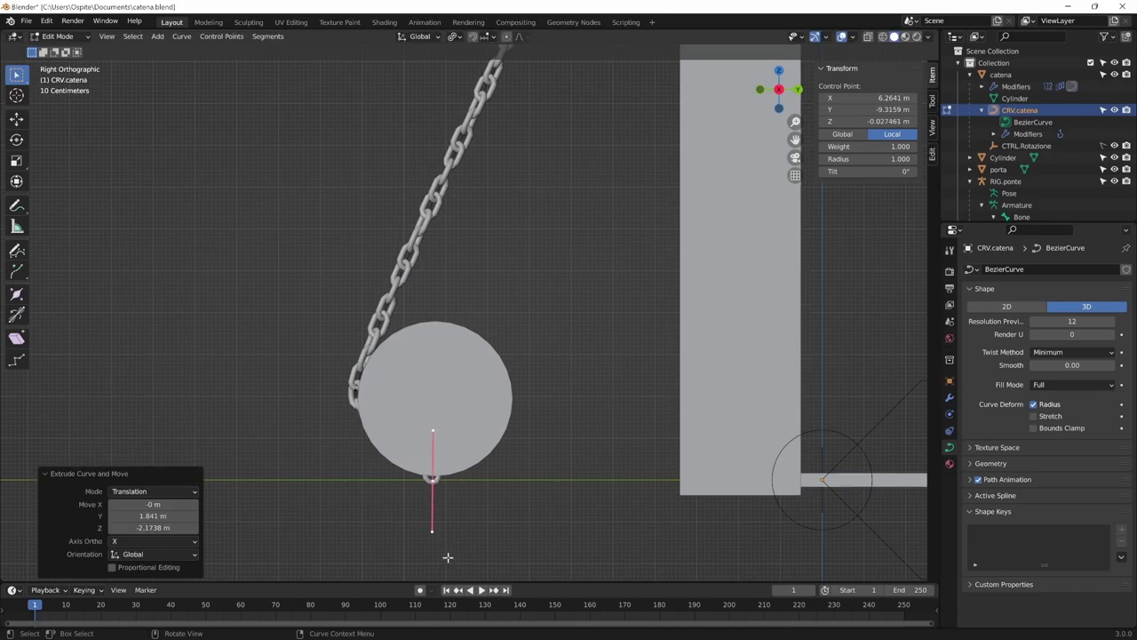
key(r)
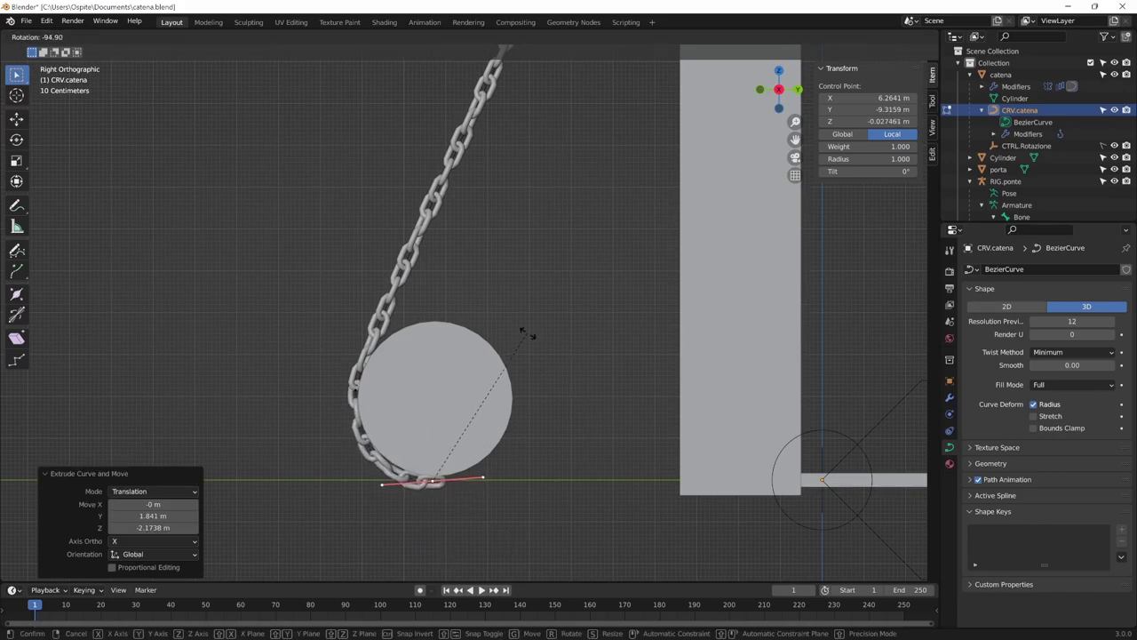
click(495, 407)
key(g)
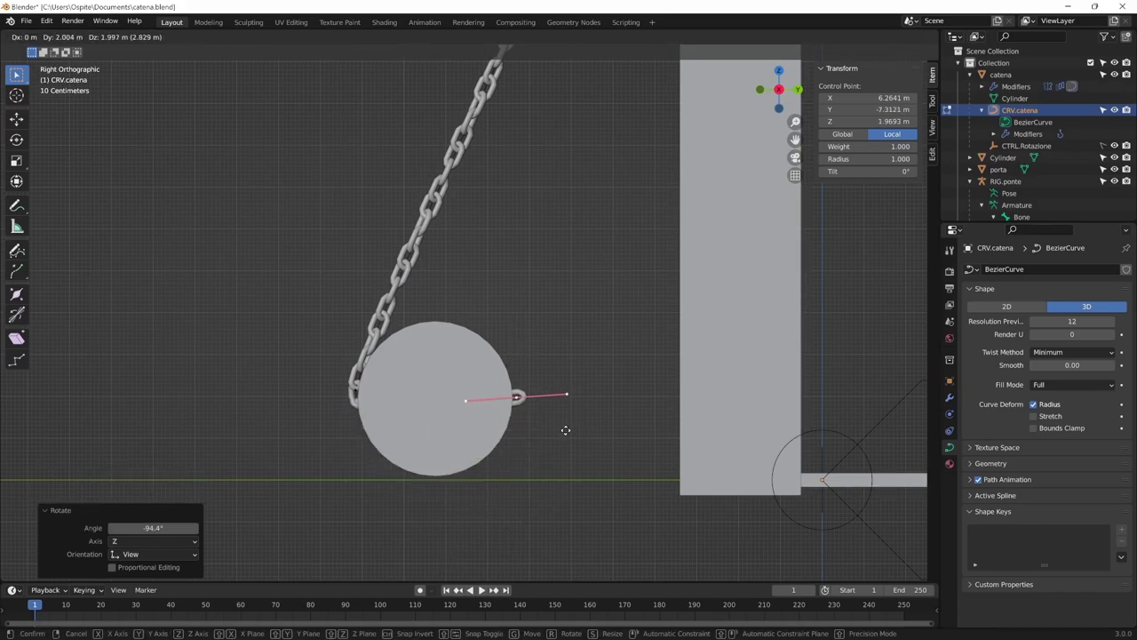
click(585, 454)
key(r)
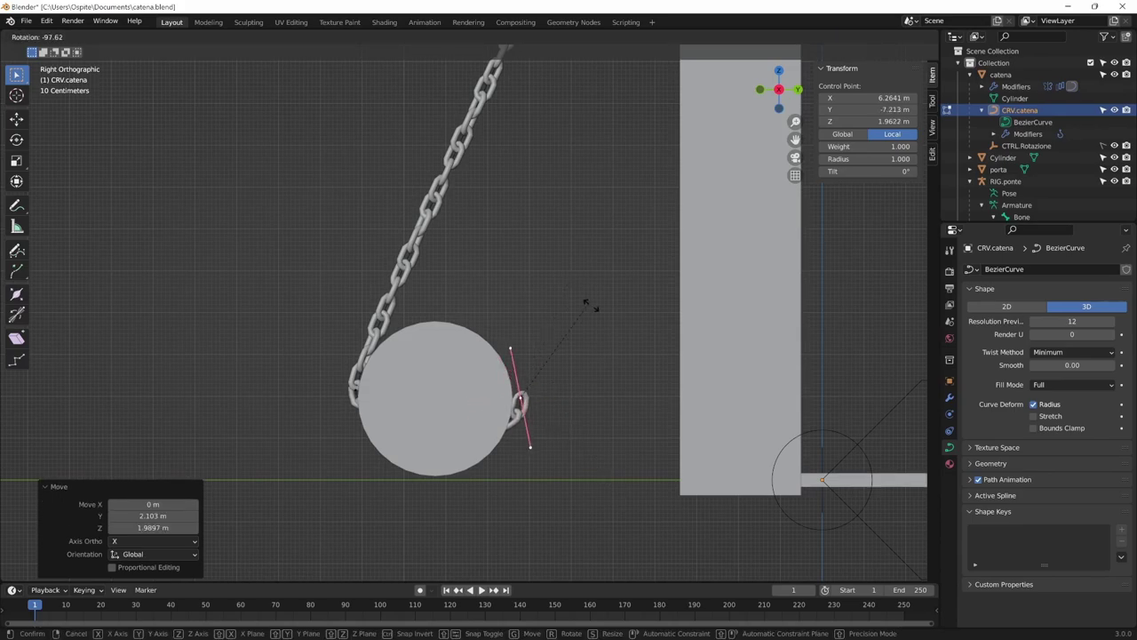
click(603, 332)
key(s)
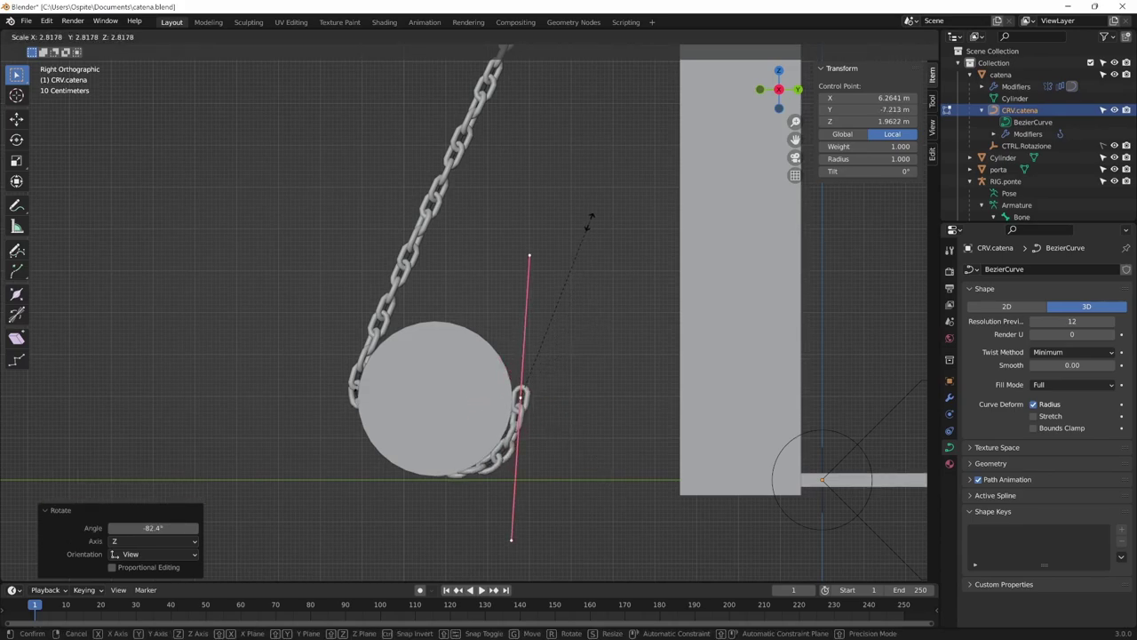
click(605, 217)
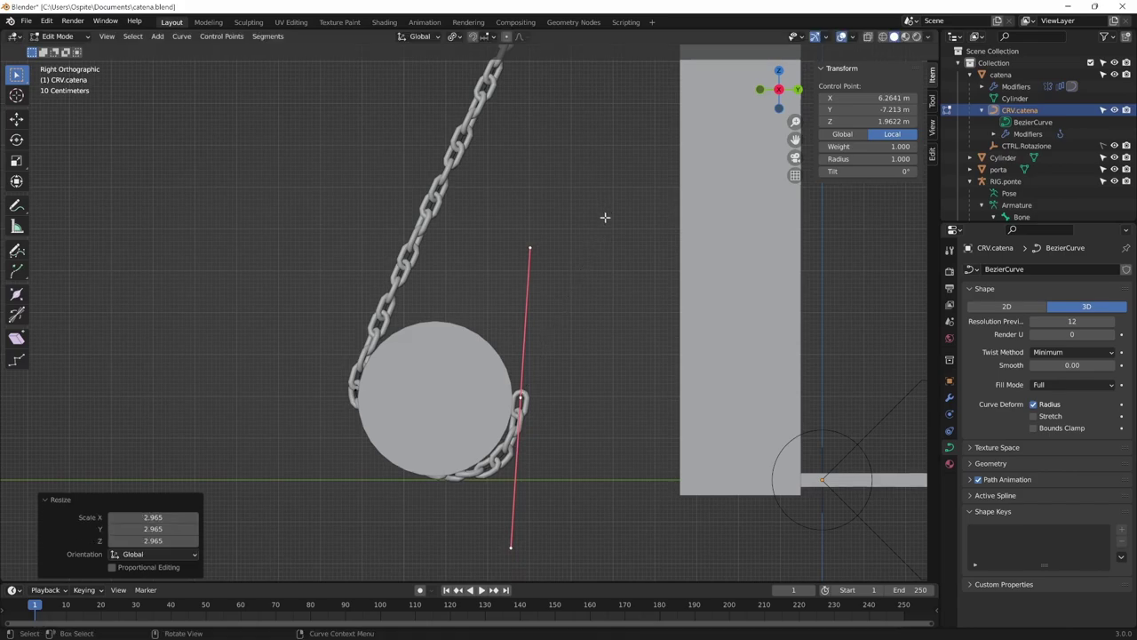
Scale another control point's handle around the drum and raise the right-side control point.
click(356, 382)
key(s)
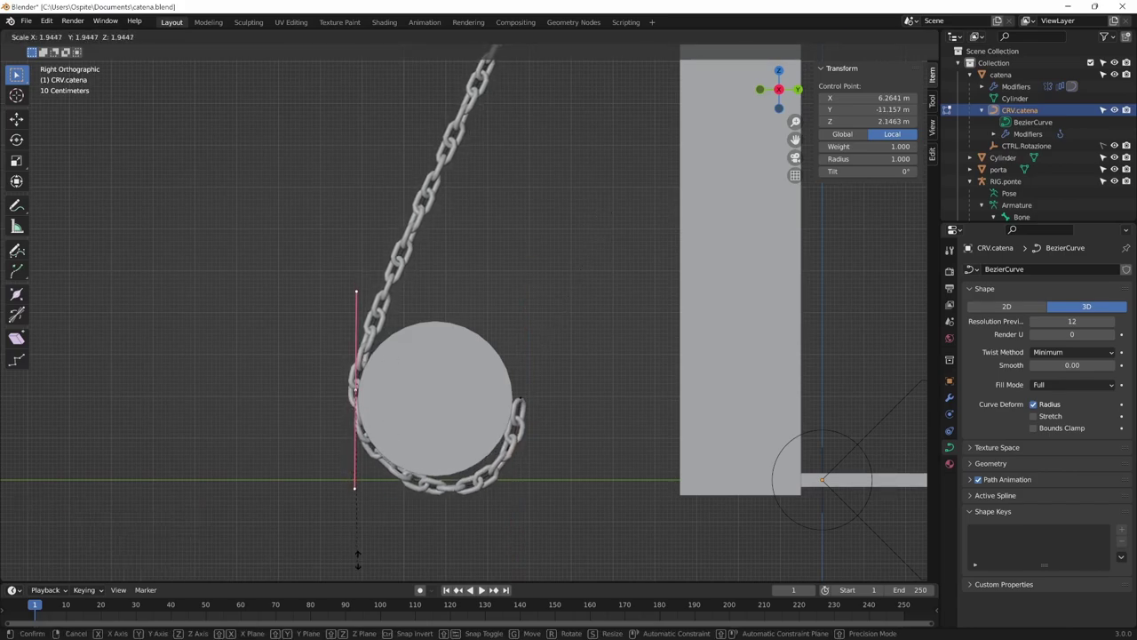
click(377, 545)
click(519, 400)
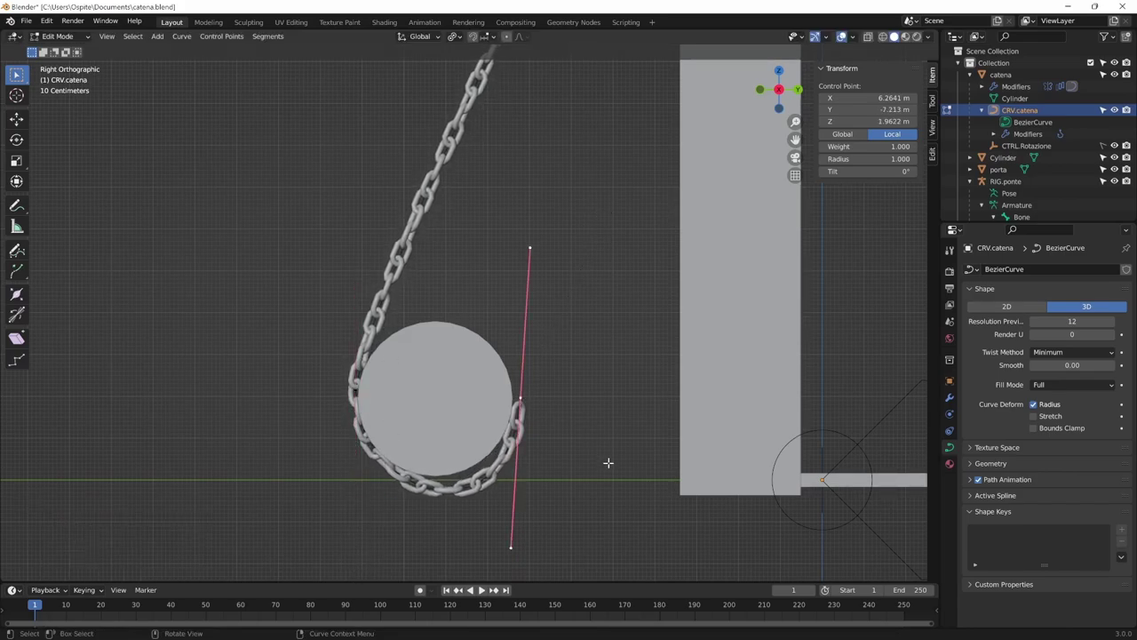
key(g)
click(578, 367)
mouse_move(578, 368)
middle_down()
mouse_move(686, 368)
mouse_move(635, 405)
mouse_move(539, 380)
mouse_move(476, 426)
middle_up()
Inspect the winch drum's mesh in Edit Mode, return to Object Mode, and save catena.blend.
key(Tab)
click(501, 368)
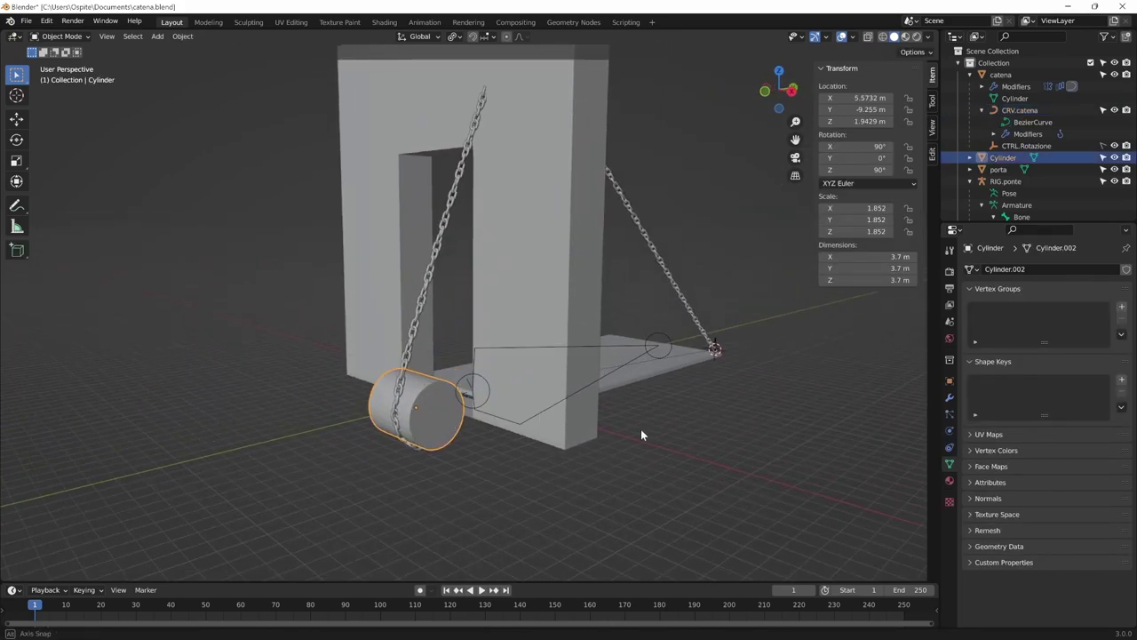
middle_drag(642, 436, 634, 429)
key(Tab)
mouse_move(556, 483)
middle_down()
mouse_move(533, 477)
mouse_move(494, 493)
middle_up()
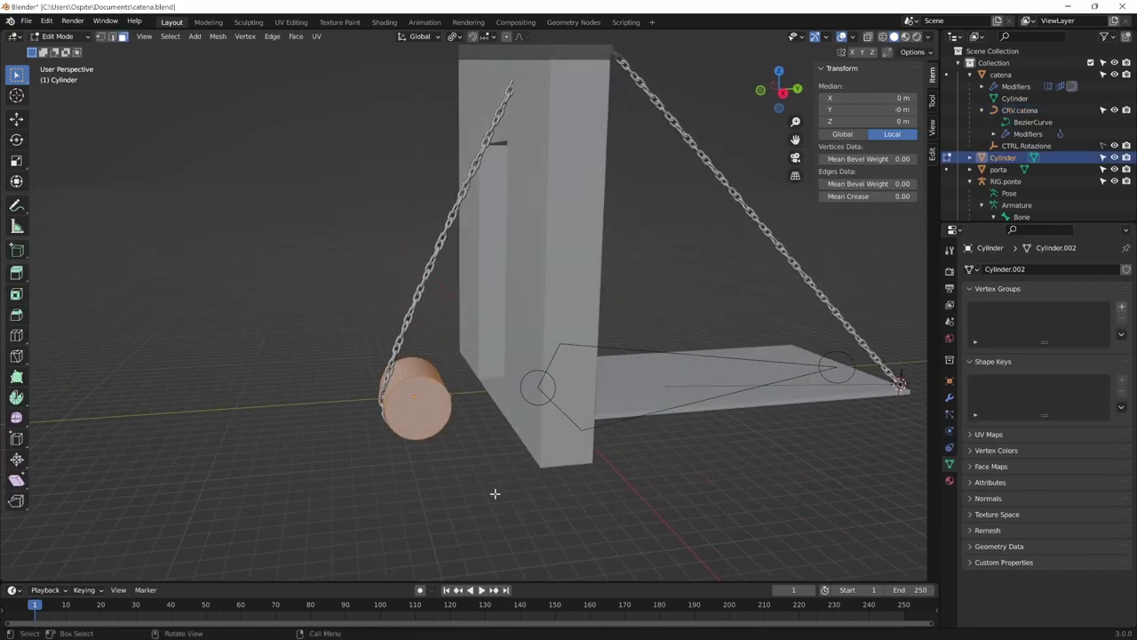
mouse_move(443, 395)
middle_down()
mouse_move(574, 421)
mouse_move(477, 432)
mouse_move(444, 406)
mouse_move(520, 450)
mouse_move(470, 462)
mouse_move(599, 405)
mouse_move(676, 388)
middle_up()
key(Tab)
click(451, 417)
click(444, 409)
key(ctrl+s)
Put RIG.ponte in Pose Mode and rotate the bridge bone up twice to test the chain.
click(751, 384)
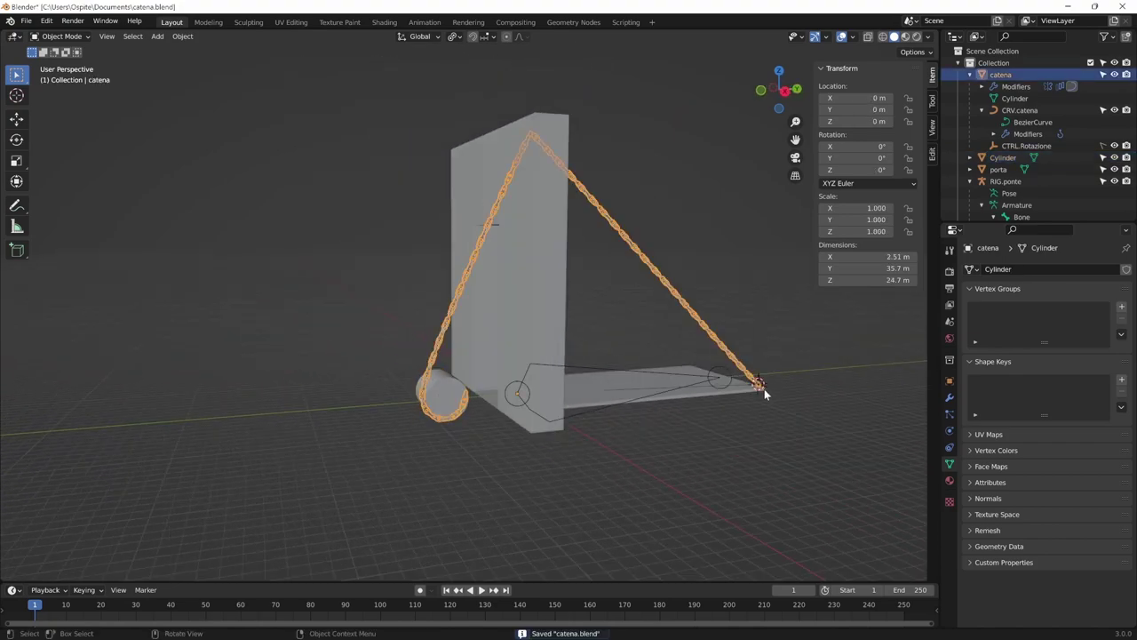
click(704, 384)
key(ctrl+Tab)
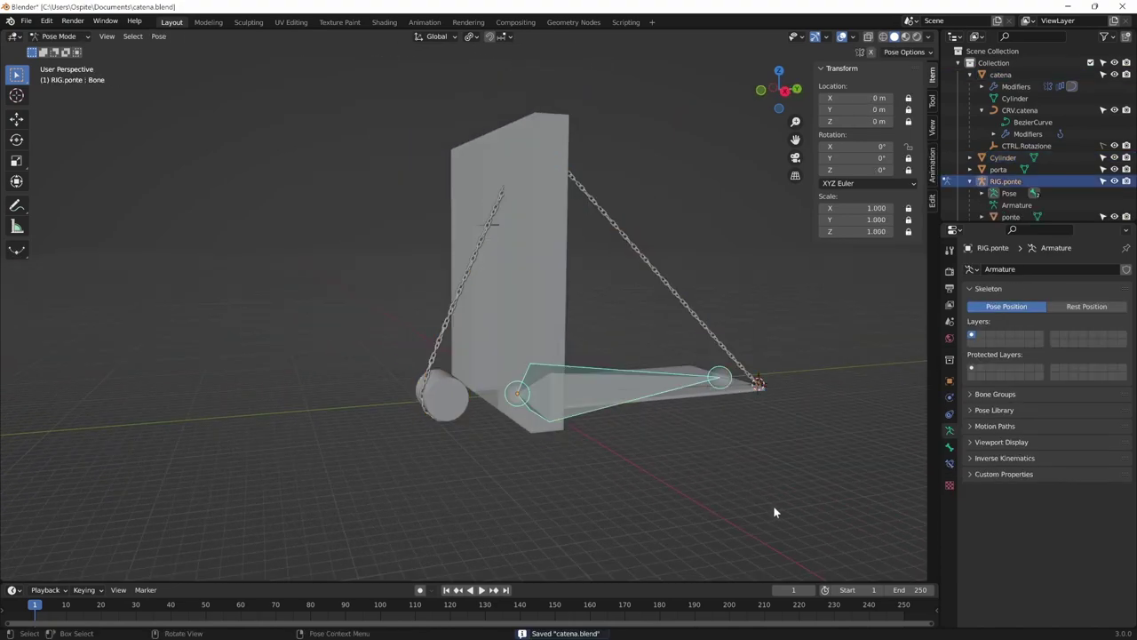
key(r)
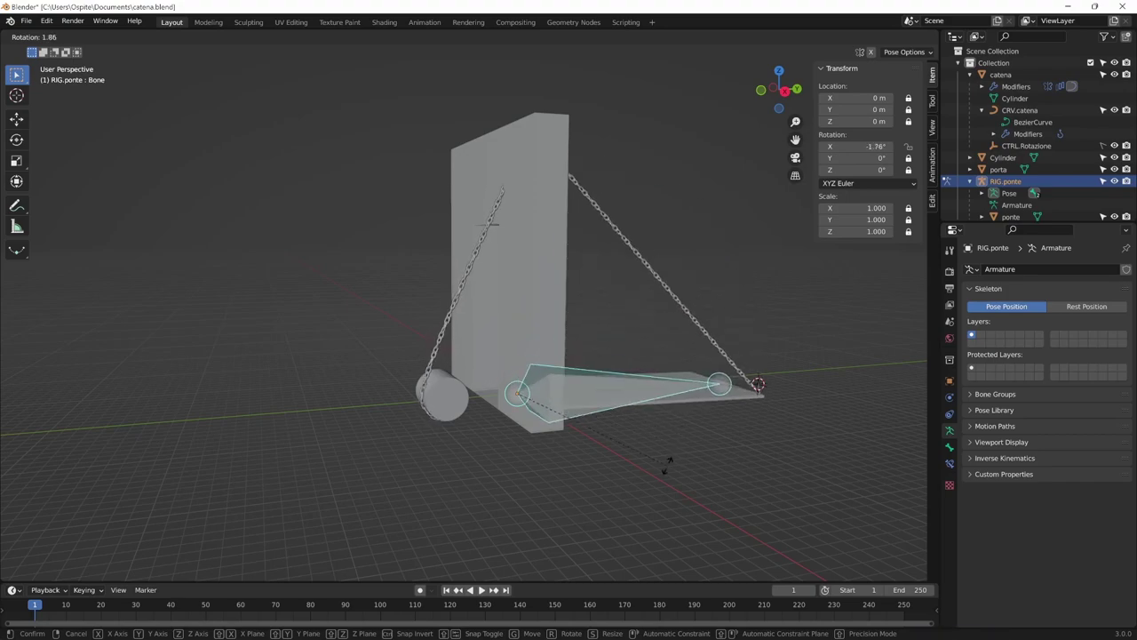
click(632, 306)
mouse_move(633, 372)
middle_down()
mouse_move(455, 404)
mouse_move(588, 397)
mouse_move(547, 415)
mouse_move(570, 410)
mouse_move(569, 448)
mouse_move(473, 447)
mouse_move(559, 451)
mouse_move(454, 414)
mouse_move(535, 452)
mouse_move(488, 463)
middle_up()
key(r)
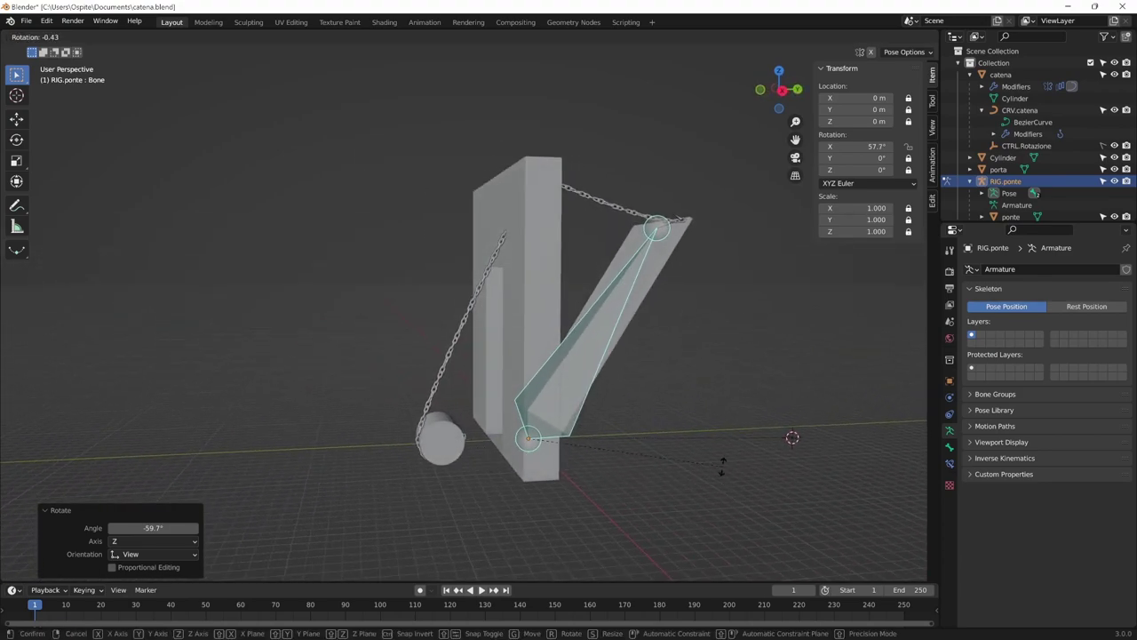
click(646, 464)
Clear the bridge bone's rotation so the bridge lies flat at 0°.
scroll(495, 490, up, 1)
scroll(613, 502, up, 2)
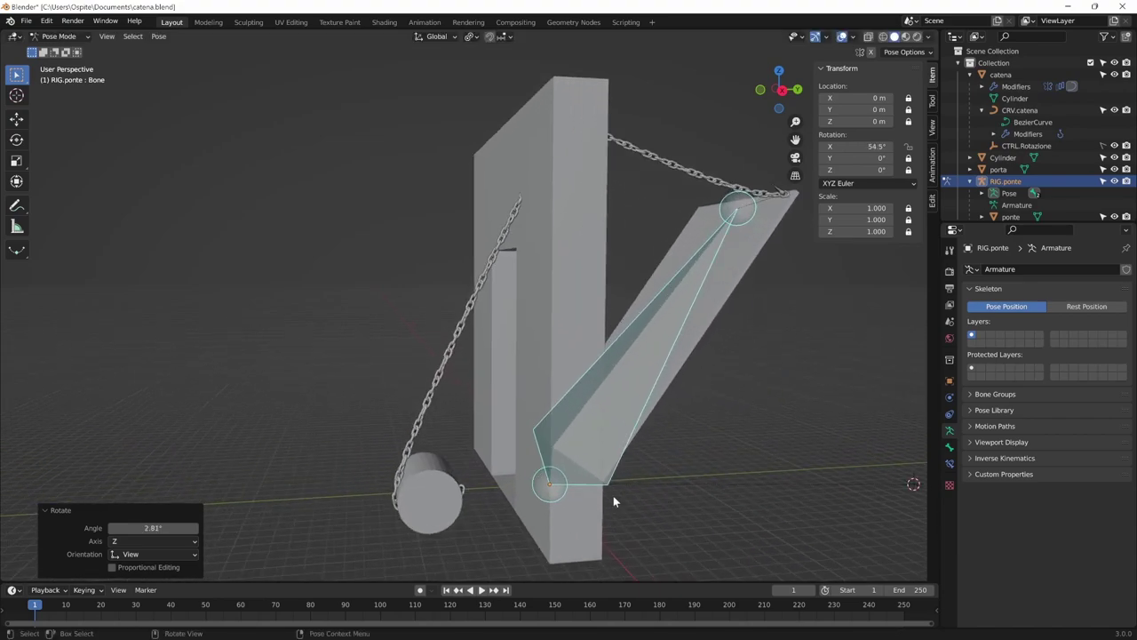
key(alt+r)
mouse_move(673, 531)
middle_down()
mouse_move(566, 449)
mouse_move(542, 498)
middle_up()
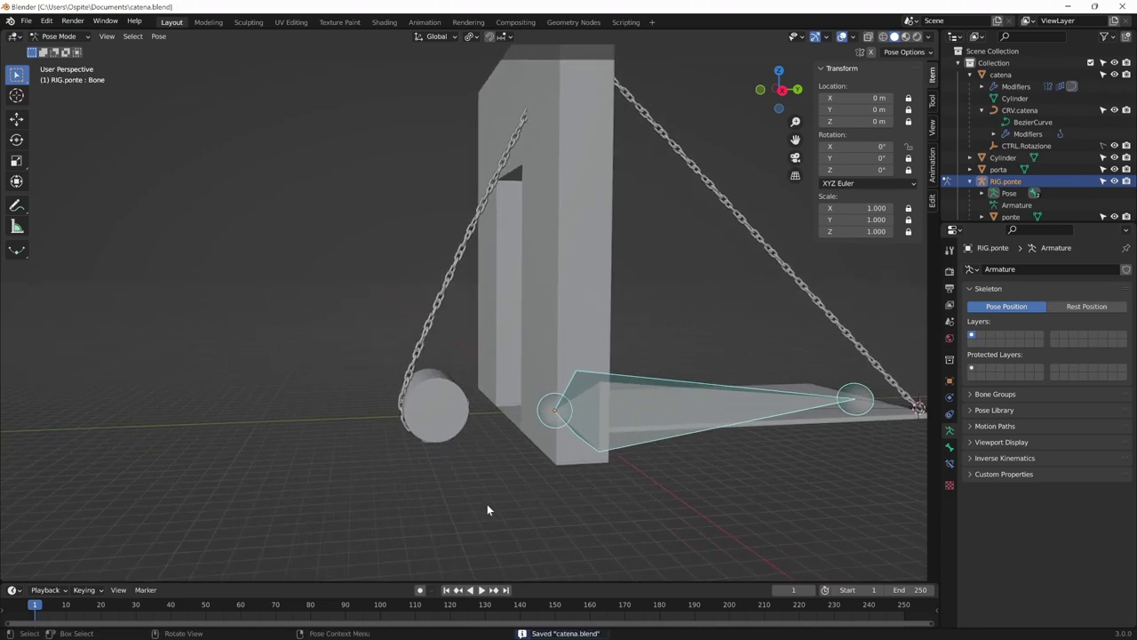
Leave Pose Mode, select the winch drum cylinder and enter its Edit Mode.
click(441, 420)
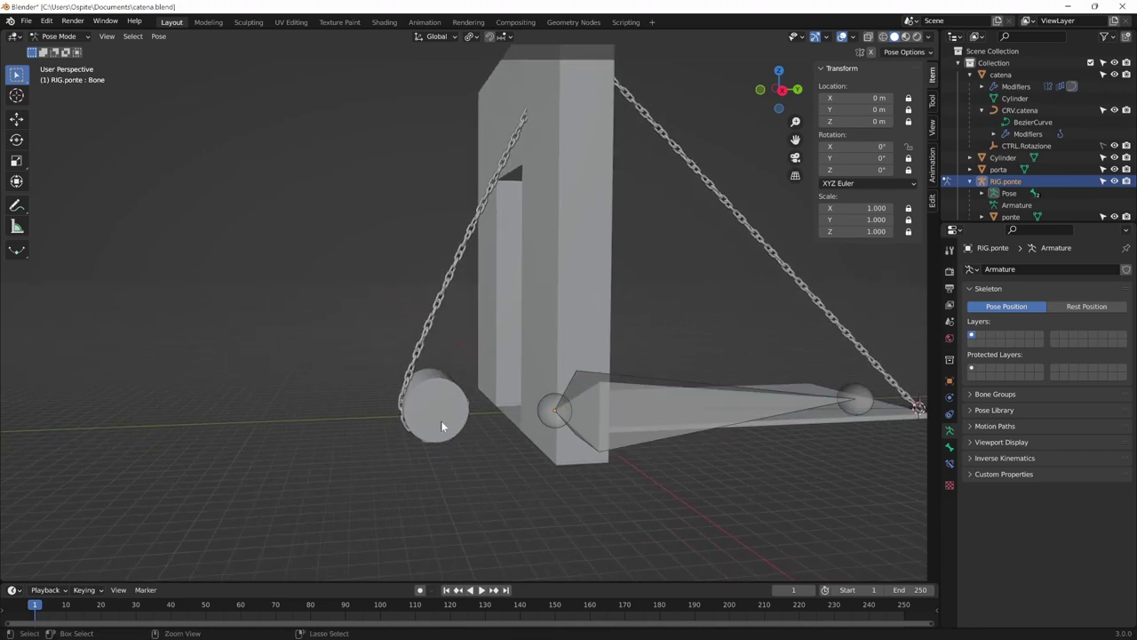
key(ctrl+Tab)
click(441, 420)
mouse_move(483, 510)
ctrl+middle_down()
mouse_move(541, 453)
mouse_move(570, 465)
ctrl+middle_up()
key(Tab)
Add a cube at the drum's centre and stretch it along X into an axle.
key(shift+s)
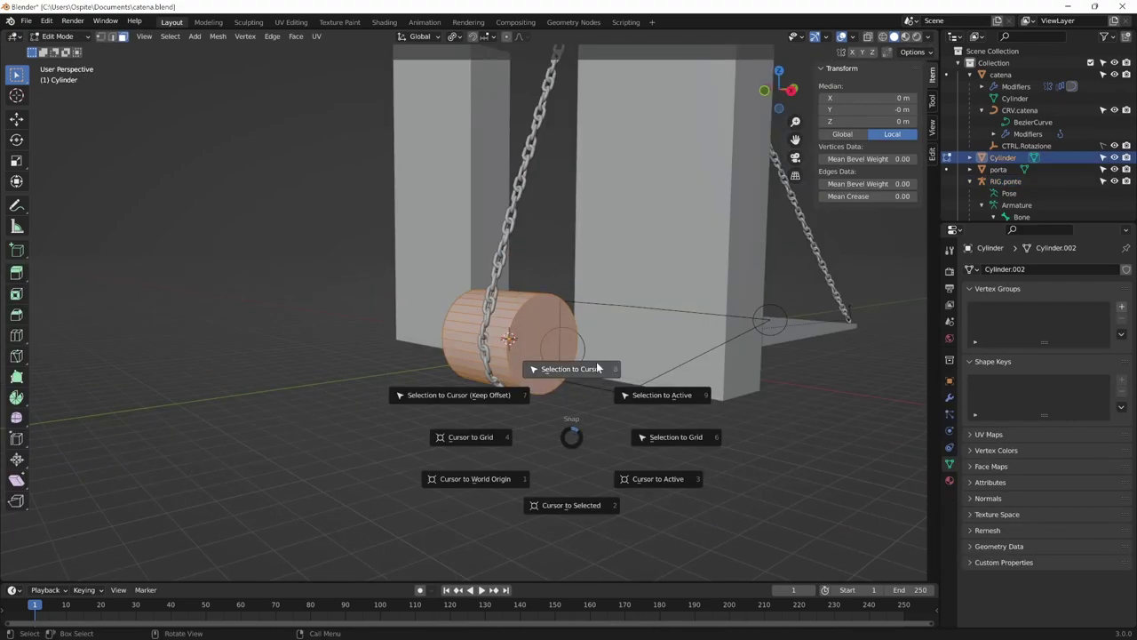
key(Escape)
key(shift+a)
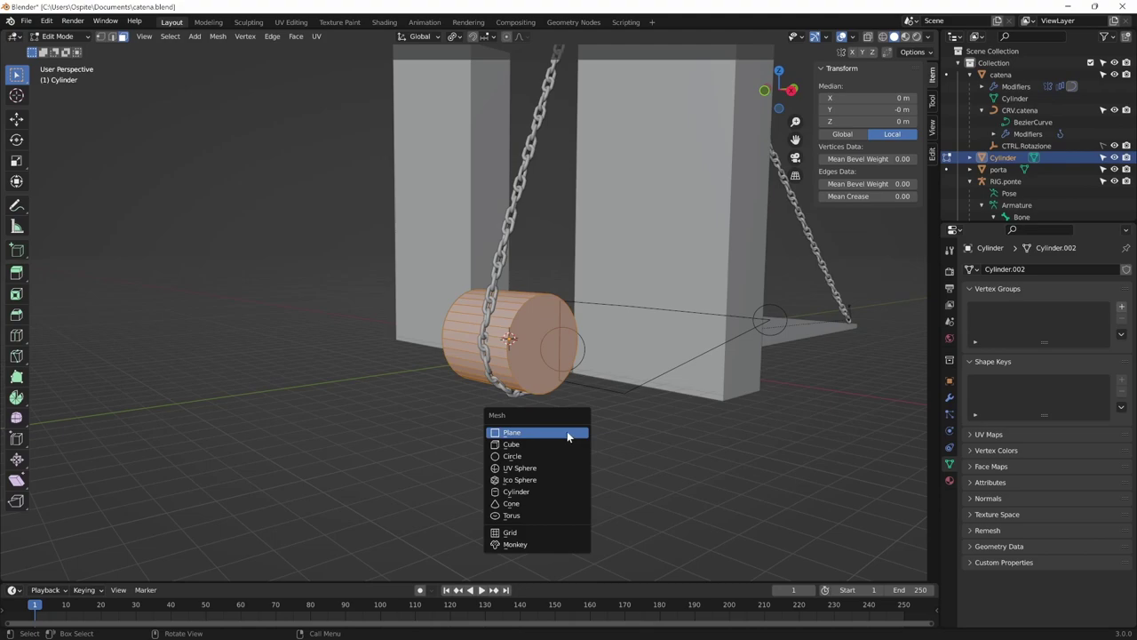
click(511, 443)
mouse_move(533, 426)
middle_down()
mouse_move(568, 390)
mouse_move(622, 414)
mouse_move(571, 432)
mouse_move(642, 412)
mouse_move(450, 335)
mouse_move(738, 464)
middle_up()
key(s)
key(x)
click(570, 372)
Inset the axle's end face and offset the inset face.
key(i)
click(604, 396)
key(alt+s)
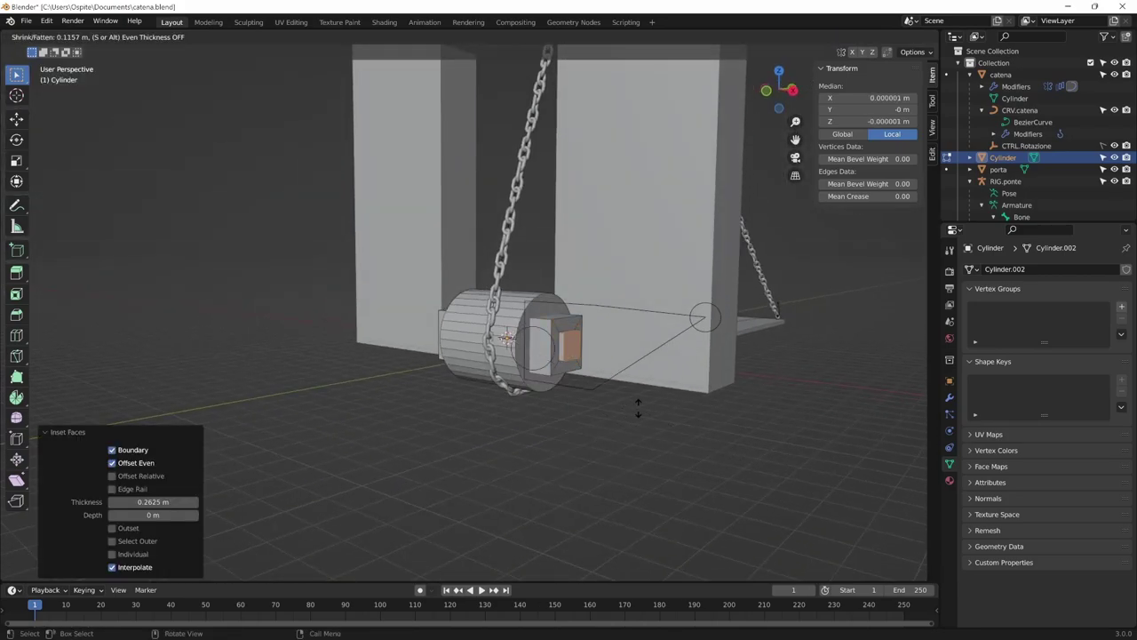
click(595, 404)
middle_drag(595, 404, 515, 455)
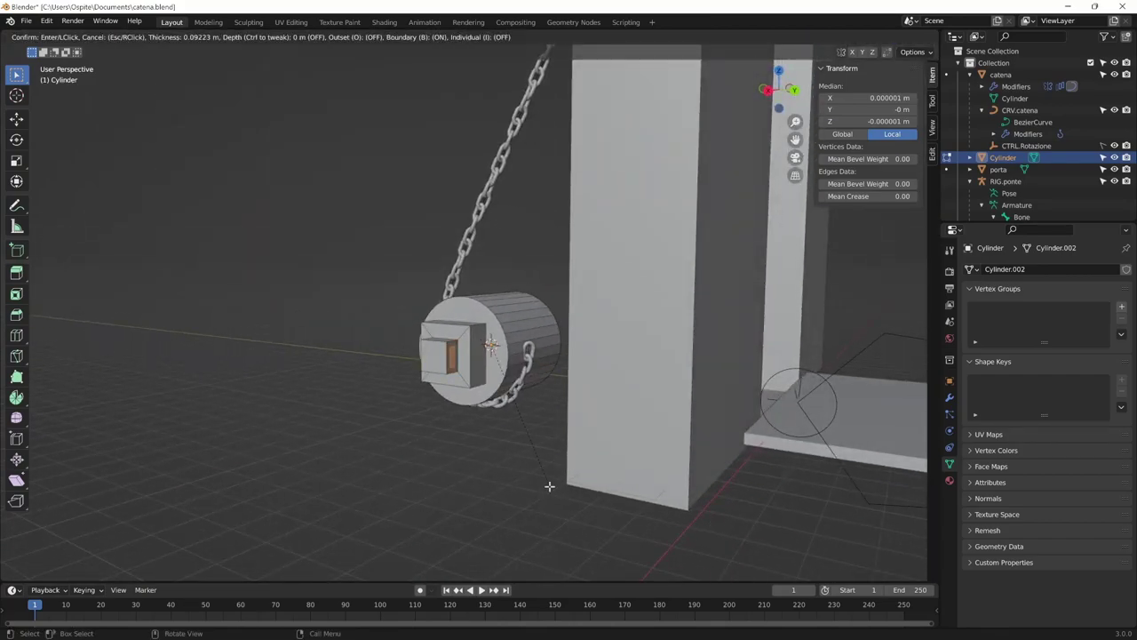
Extrude the inset face into end blocks, return to Object Mode and save catena.blend.
key(alt+e)
click(533, 439)
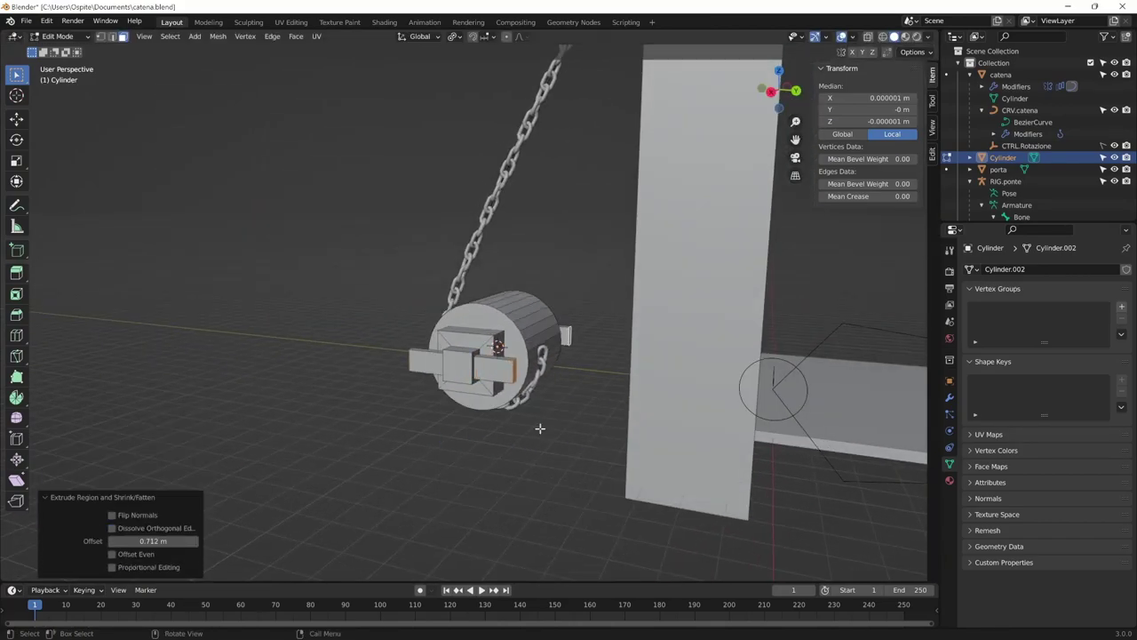
click(540, 427)
key(Tab)
mouse_move(540, 426)
middle_down()
mouse_move(680, 393)
mouse_move(556, 449)
middle_up()
key(ctrl+s)
scroll(697, 338, up, 2)
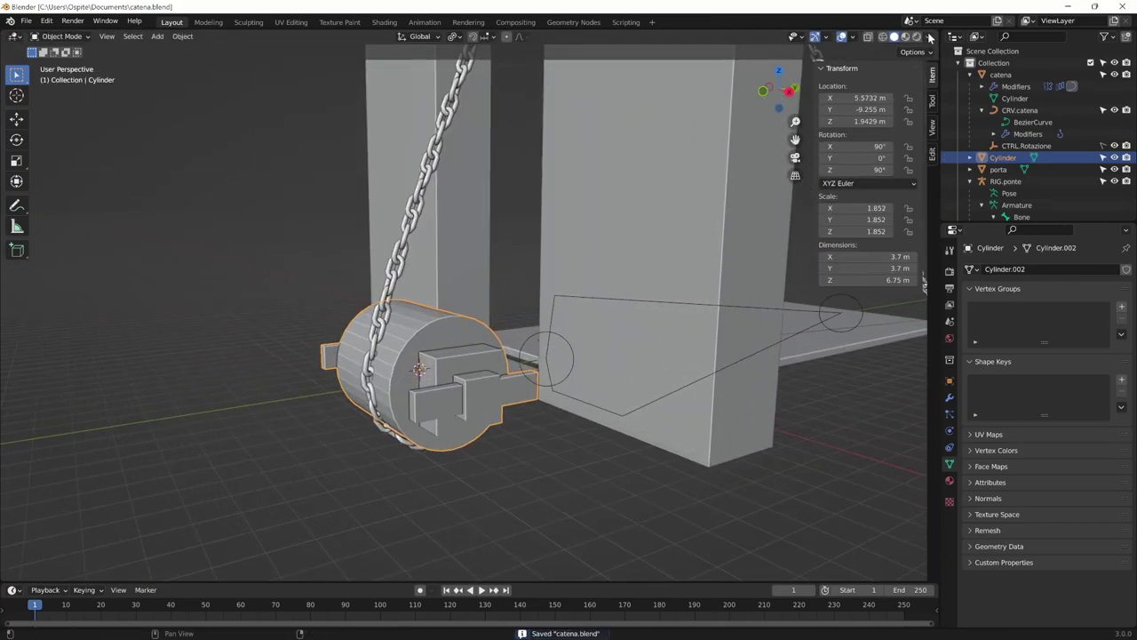
mouse_move(637, 452)
middle_down()
mouse_move(587, 451)
mouse_move(569, 406)
middle_up()
In RIG.ponte's Edit Mode, add a new bone at the drum's centre.
click(637, 385)
mouse_move(450, 407)
middle_down()
mouse_move(637, 385)
mouse_move(541, 381)
middle_up()
key(Tab)
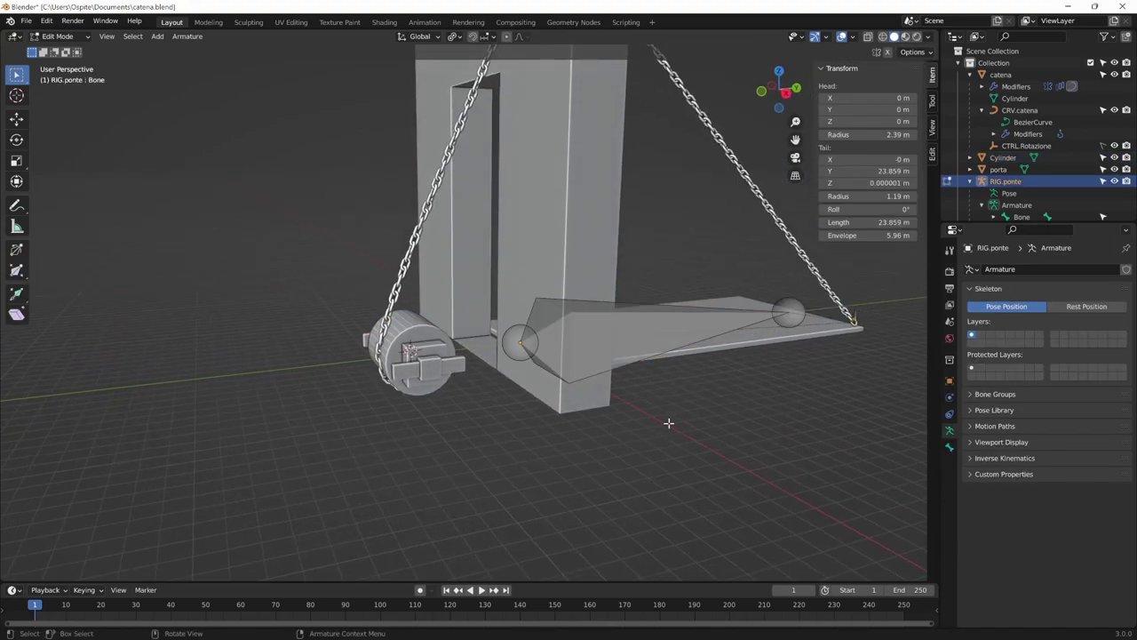
key(KP_1)
key(shift+a)
key(KP_3)
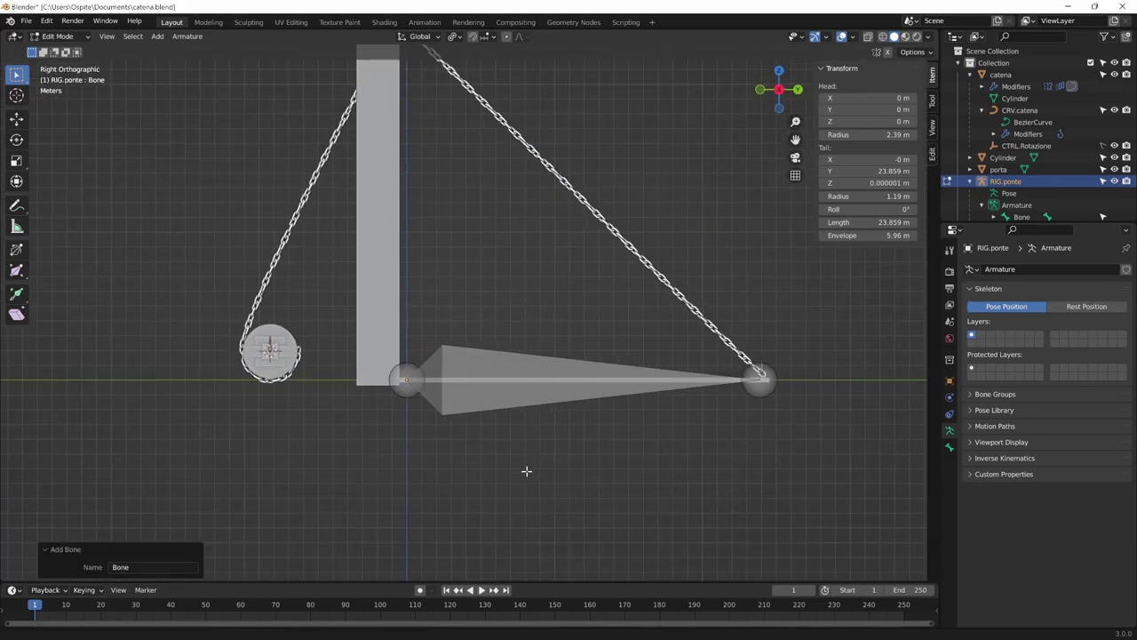
ctrl+scroll(542, 475, right, 4)
scroll(563, 482, up, 3)
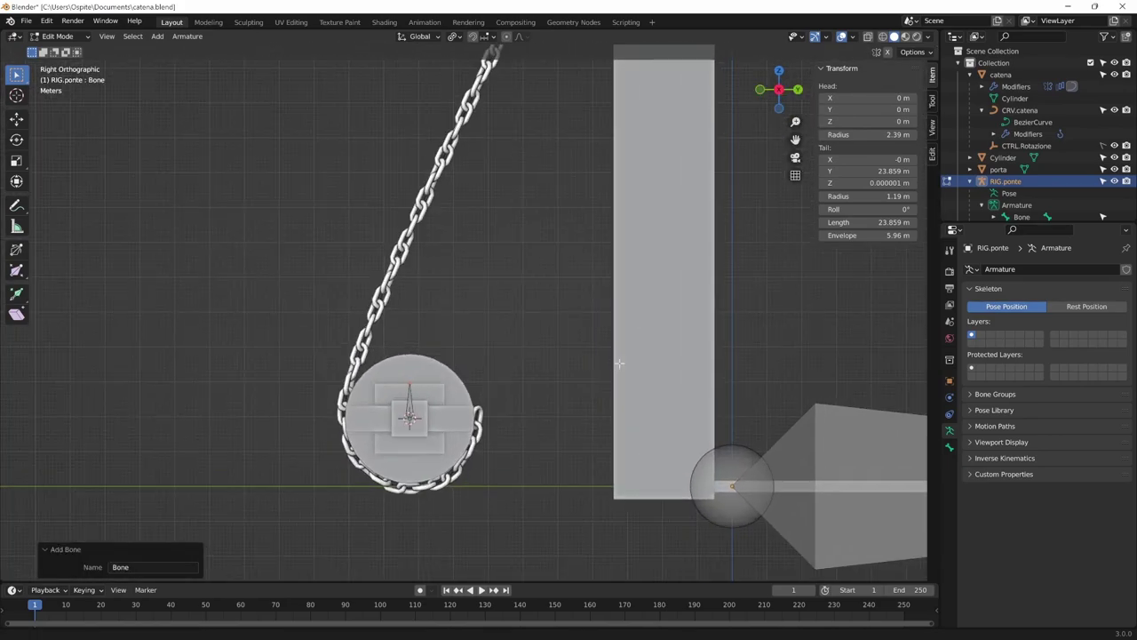
scroll(533, 489, up, 3)
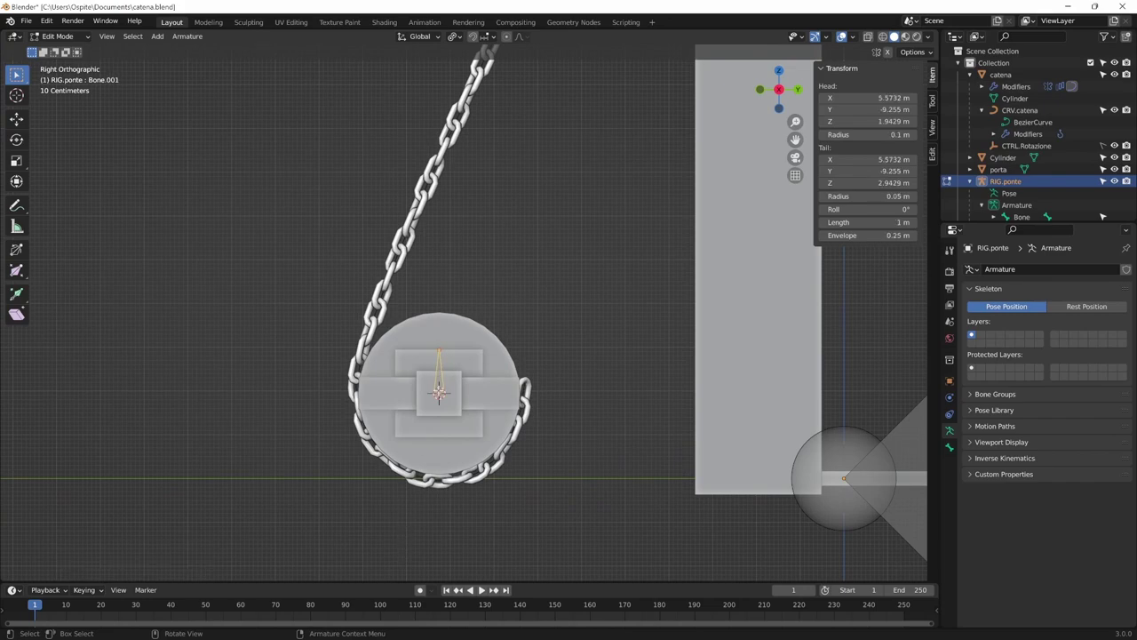
shift+middle_drag(425, 467, 493, 426)
In Pose Mode, parent the drum Cylinder to the argano bone (Bone) and test-rotate it.
key(ctrl+Tab)
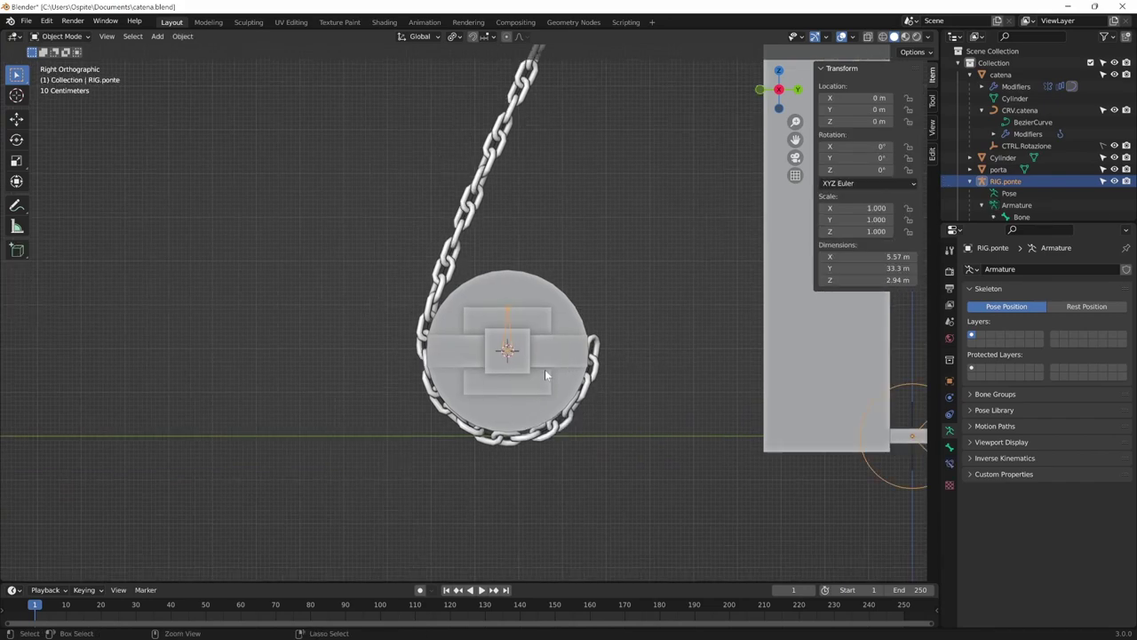
key(ctrl+Tab)
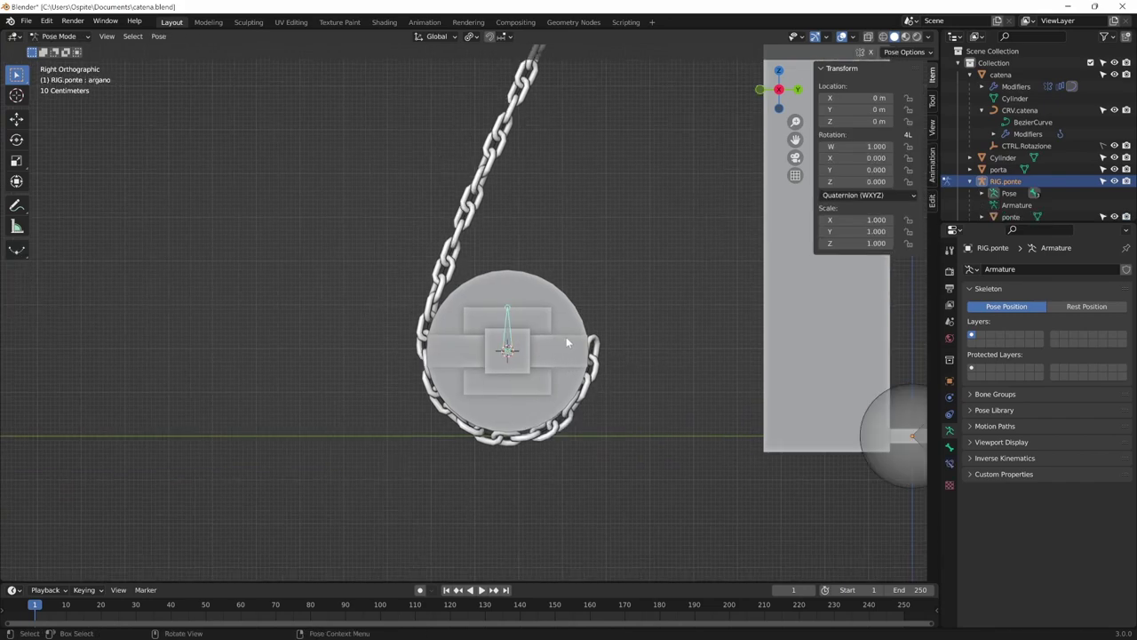
scroll(1024, 195, down, 1)
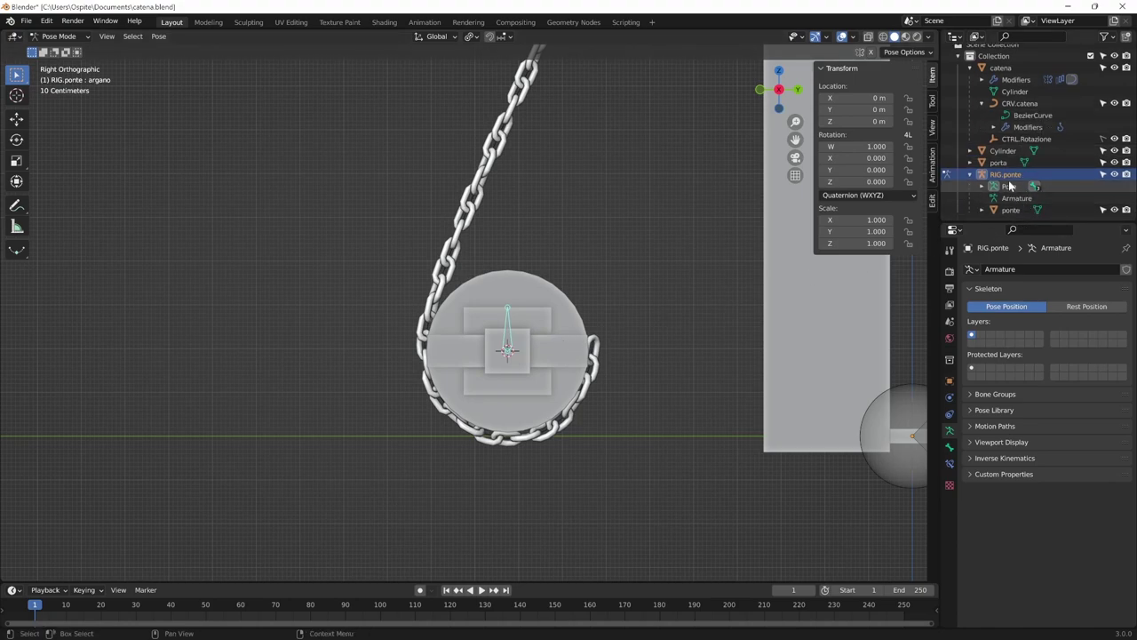
click(1002, 151)
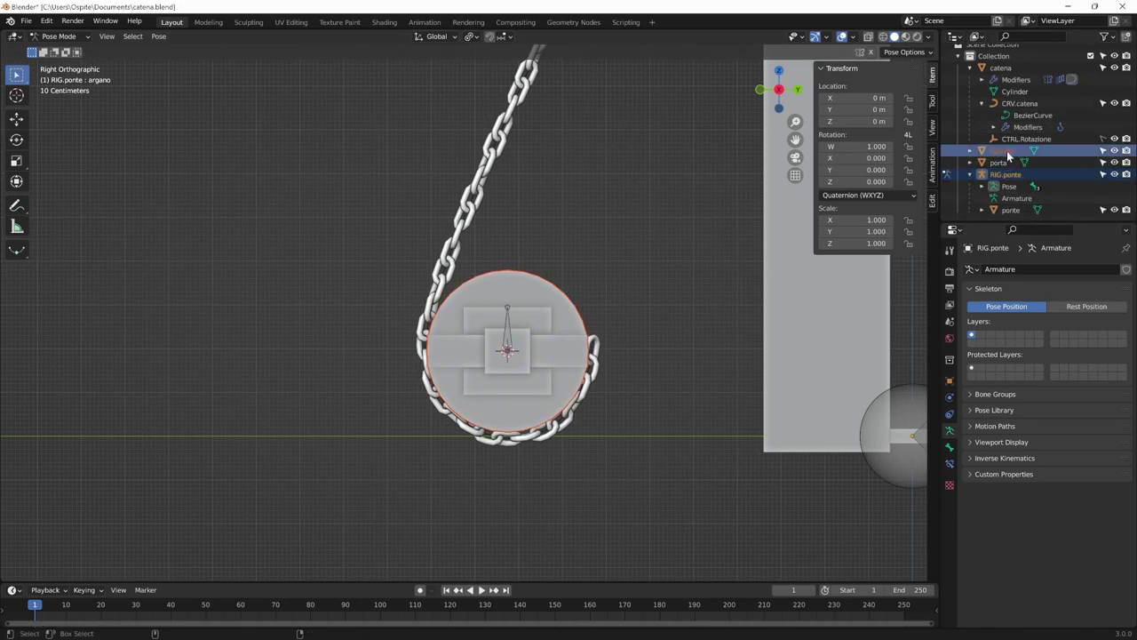
shift+middle_drag(545, 325, 463, 334)
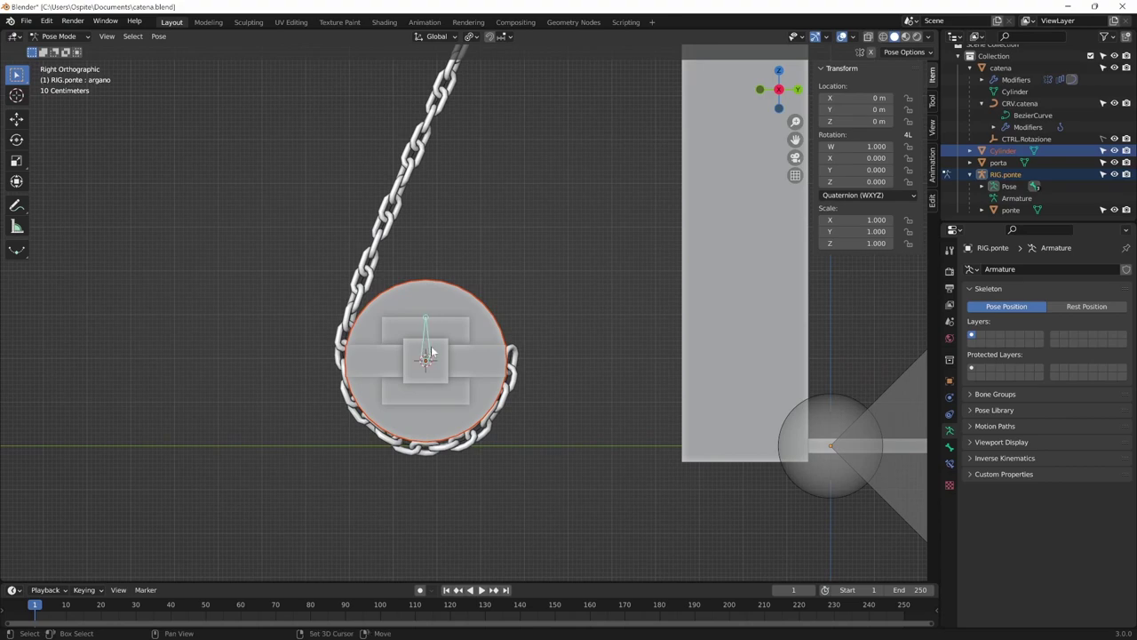
key(ctrl+p)
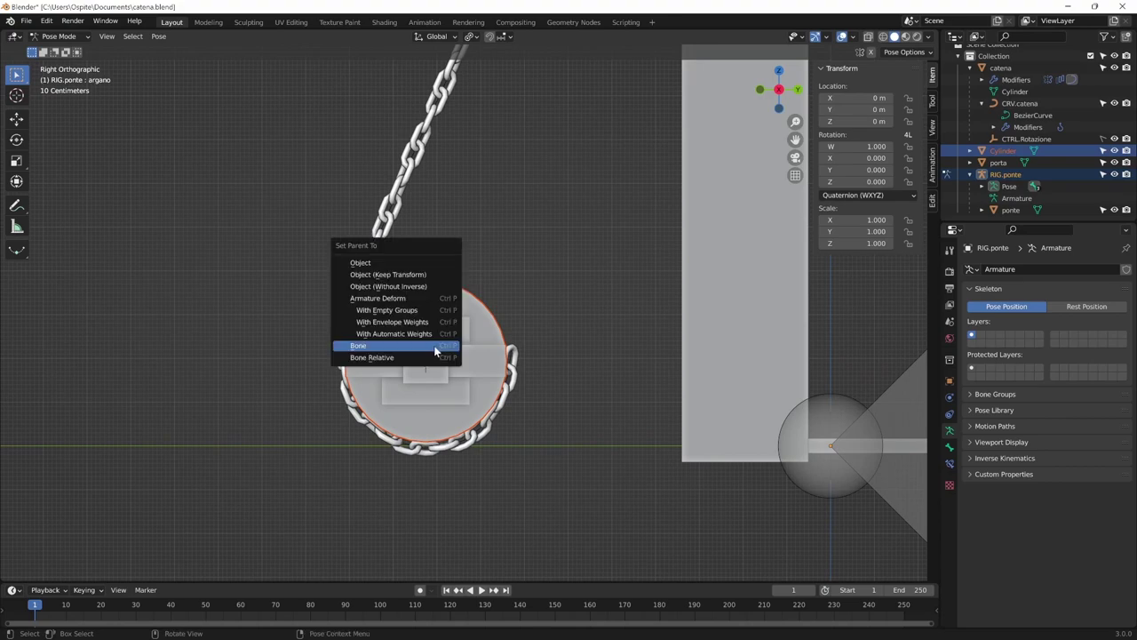
click(435, 352)
click(427, 338)
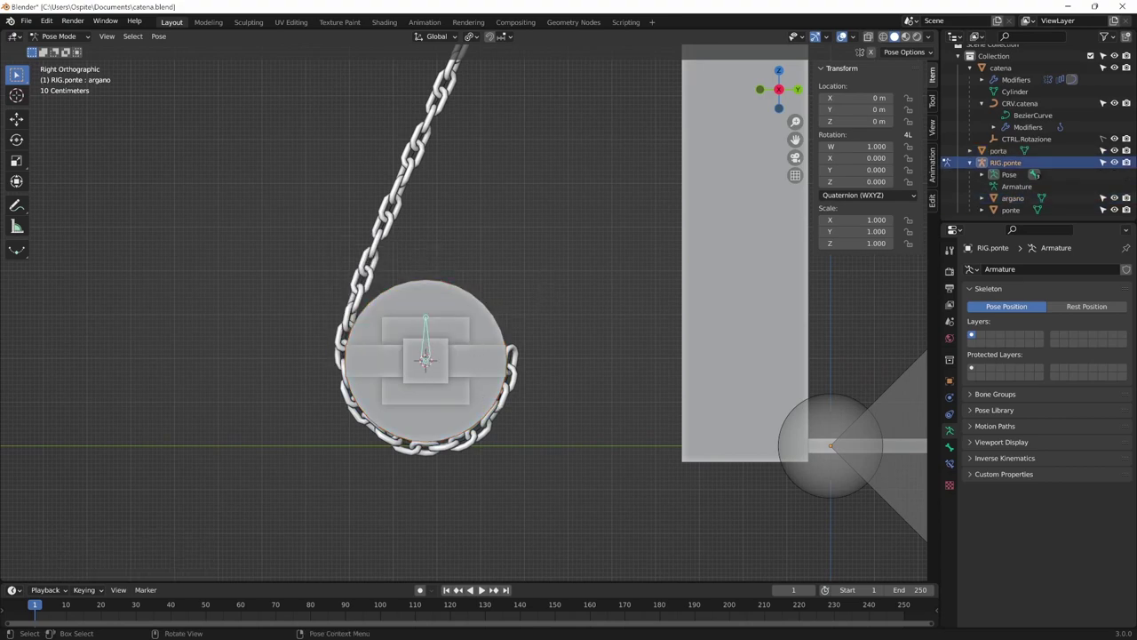
key(r)
key(Escape)
Set argano's rotation mode to XYZ Euler and test-rotate the winch.
middle_drag(525, 331, 536, 353)
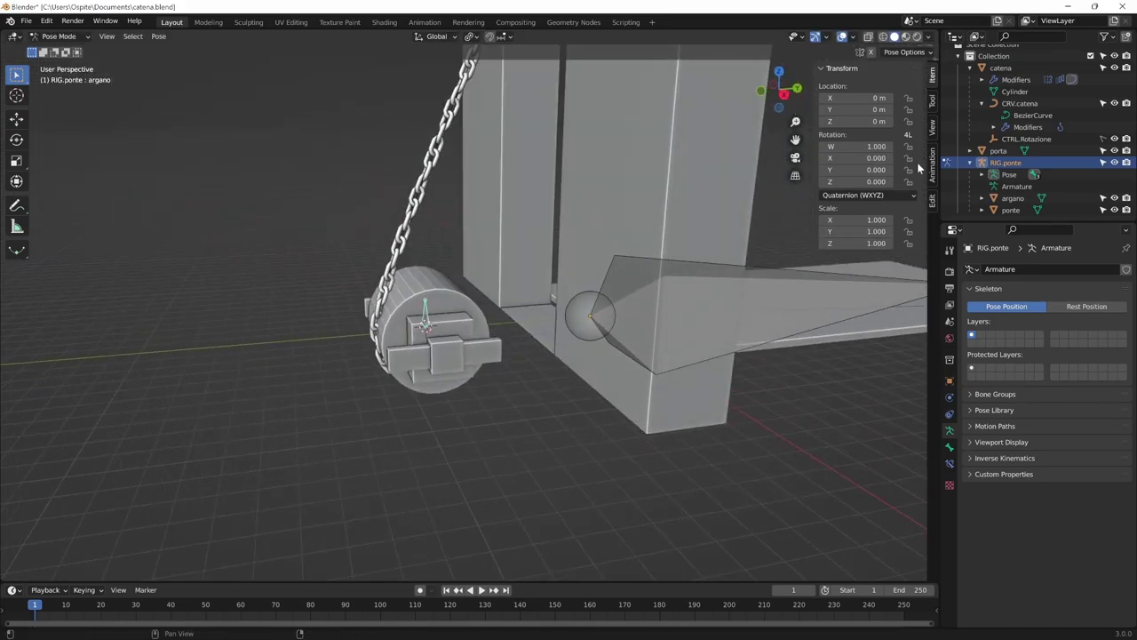
click(844, 196)
click(853, 221)
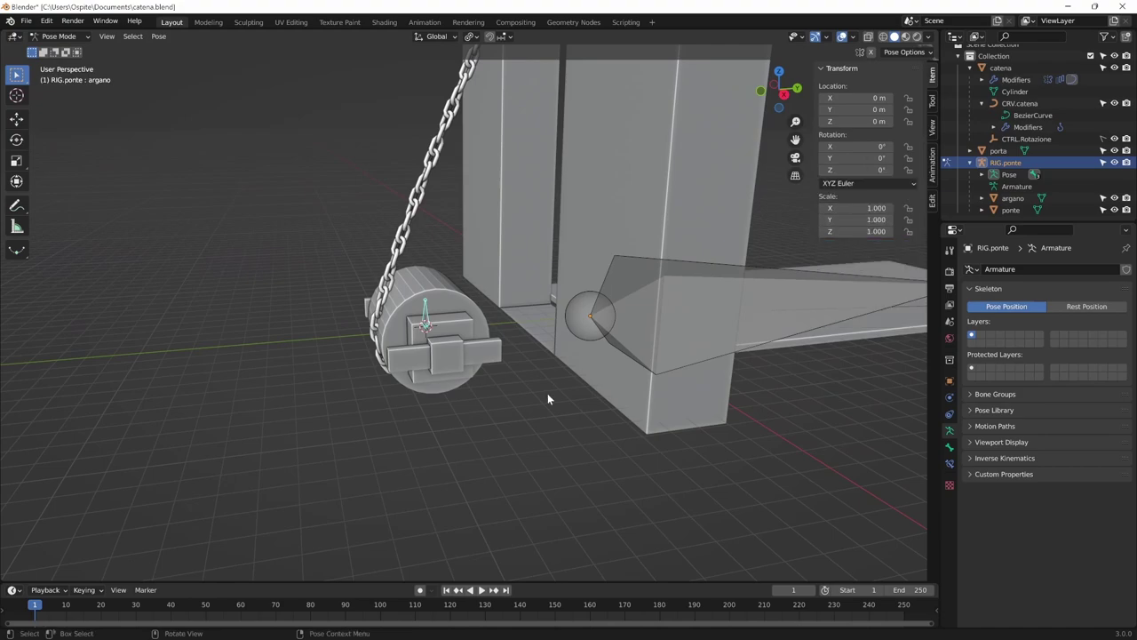
middle_drag(548, 393, 560, 378)
key(r)
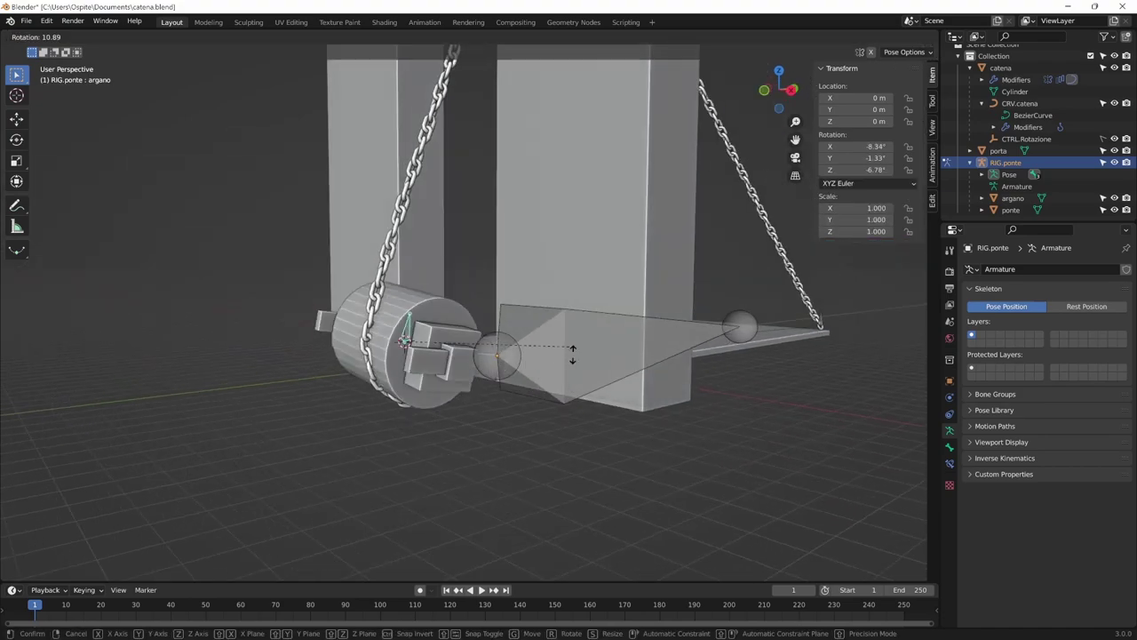
key(Escape)
Test-rotate the winch once more from another angle and save catena.blend.
mouse_move(553, 414)
middle_down()
mouse_move(497, 435)
mouse_move(567, 393)
middle_up()
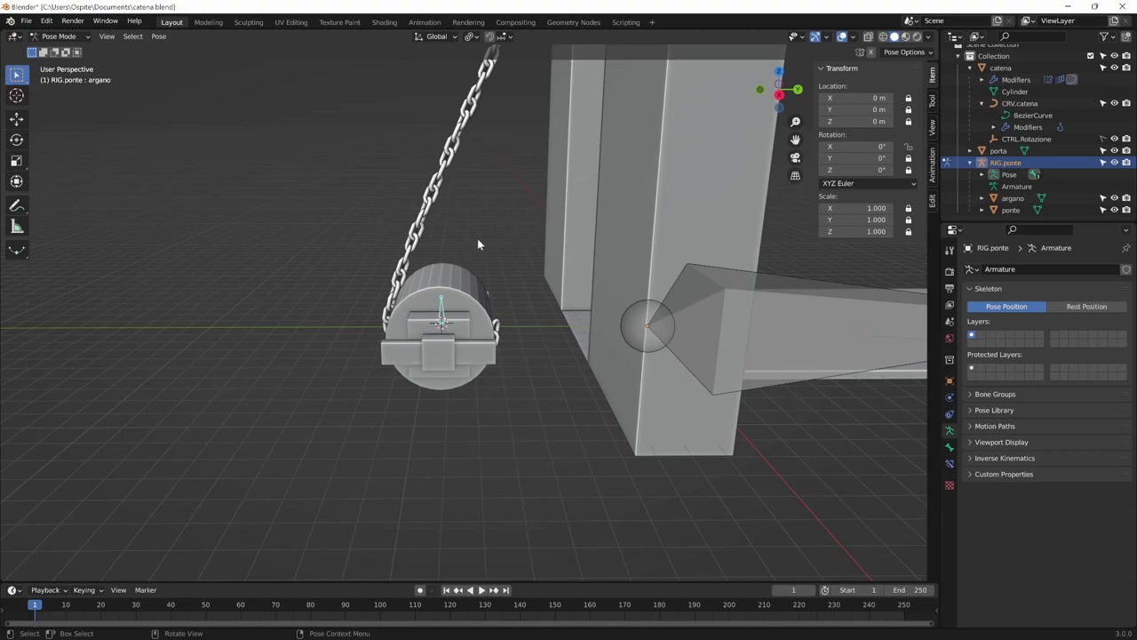
key(r)
key(Escape)
mouse_move(780, 350)
middle_down()
mouse_move(532, 426)
mouse_move(590, 344)
mouse_move(611, 400)
middle_up()
key(ctrl+s)
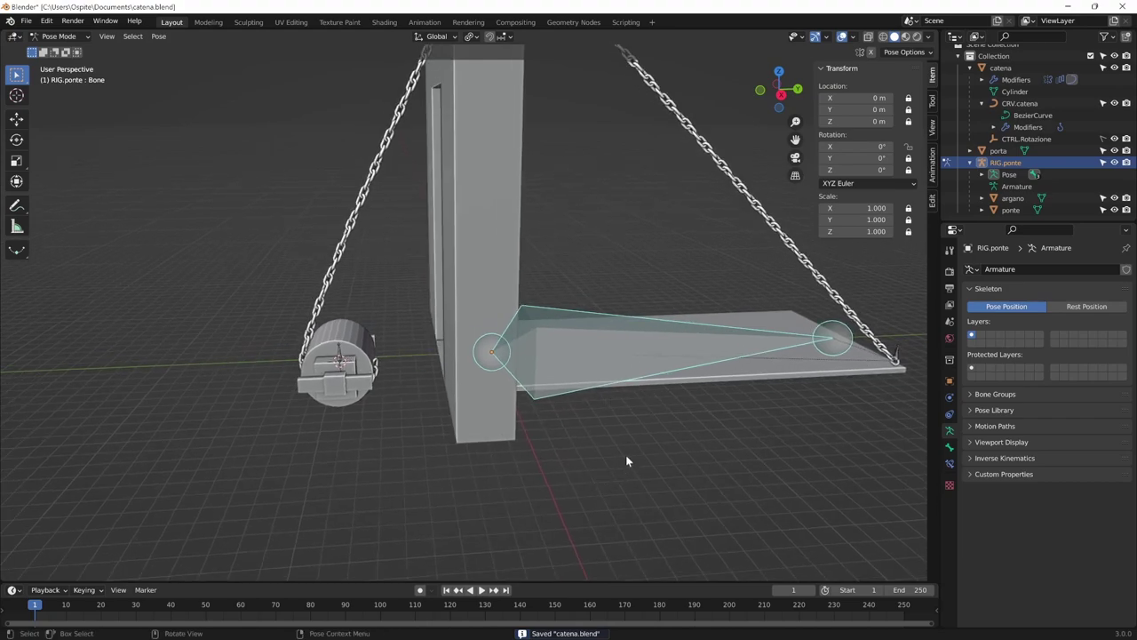
Copy the bridge bone's X Rotation as a new driver and paste it onto argano's X Rotation.
right_click(857, 147)
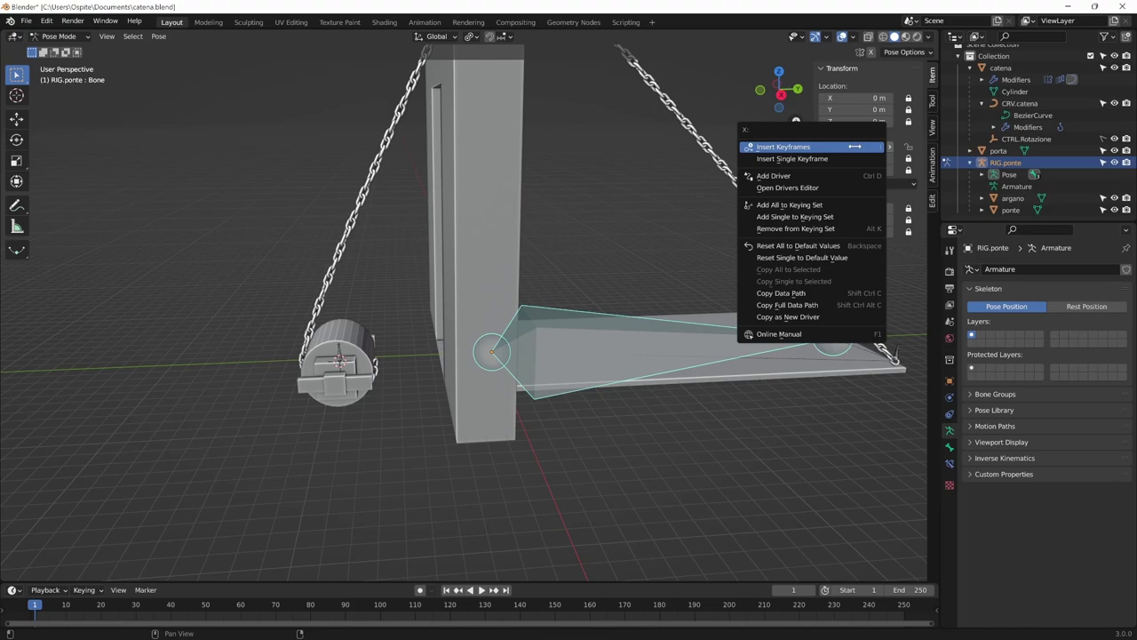
click(787, 317)
click(338, 356)
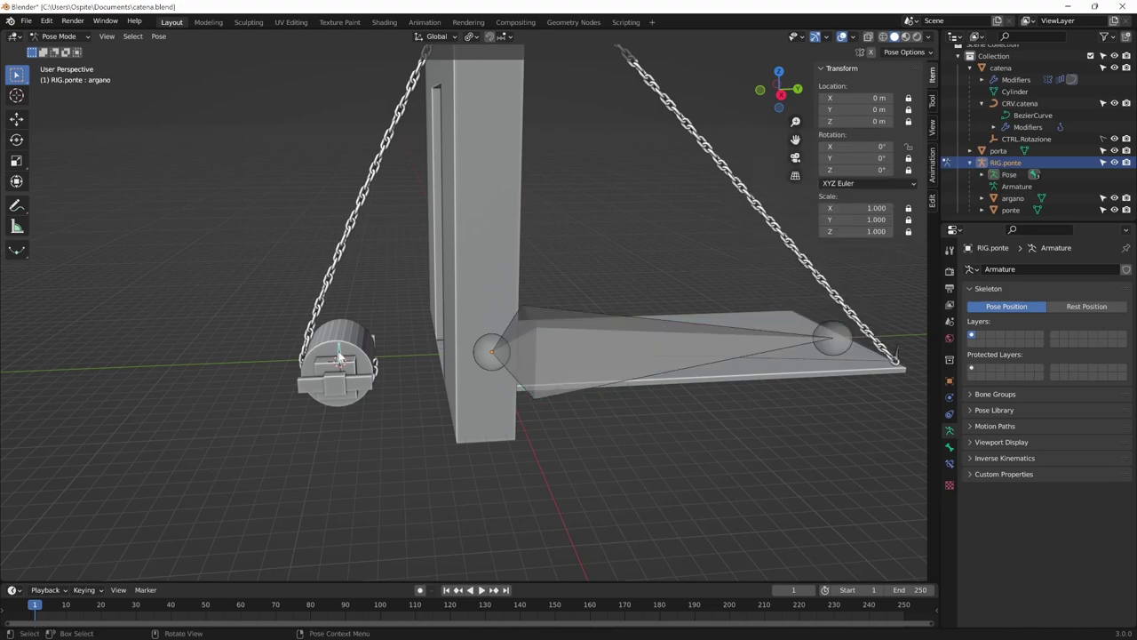
right_click(874, 147)
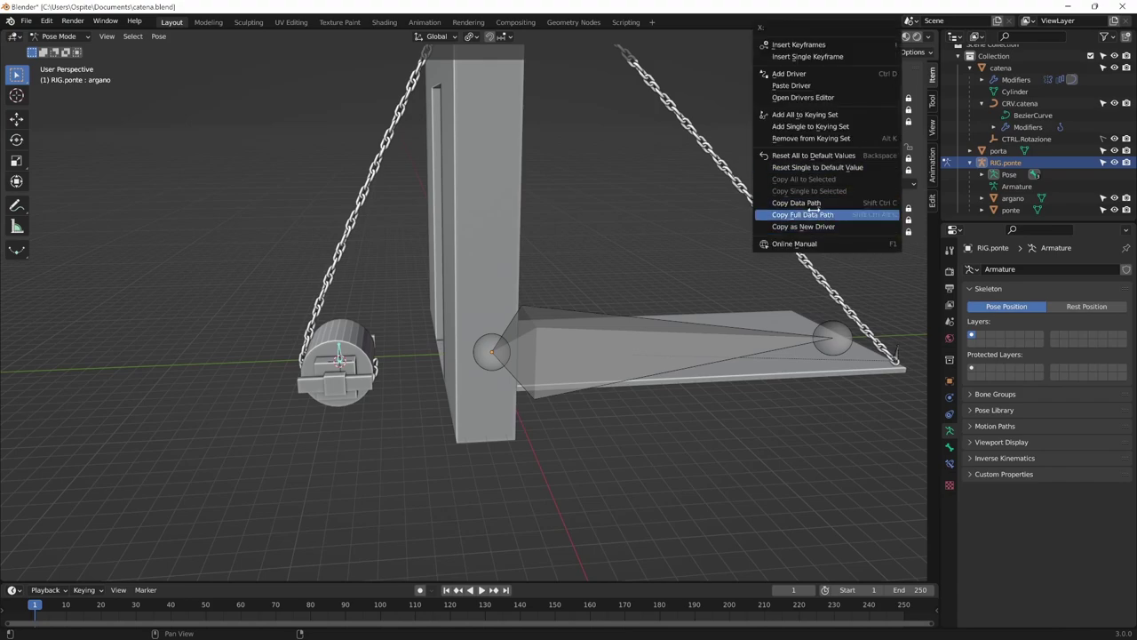
click(829, 85)
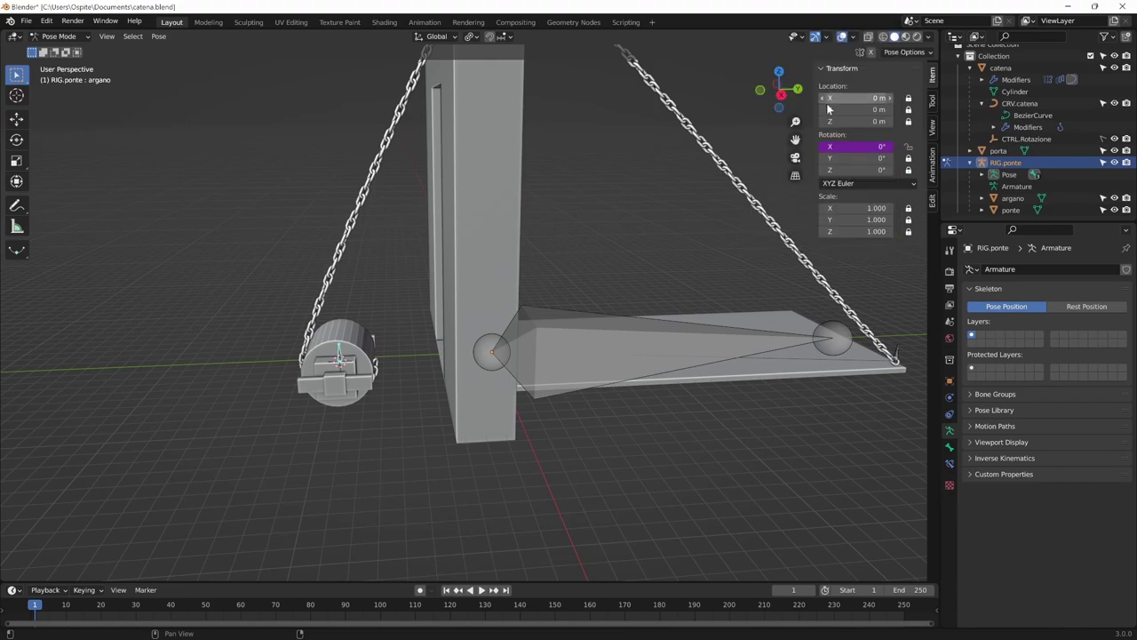
Rotate the bridge bone to check that the drum turns, then cancel.
click(751, 342)
key(r)
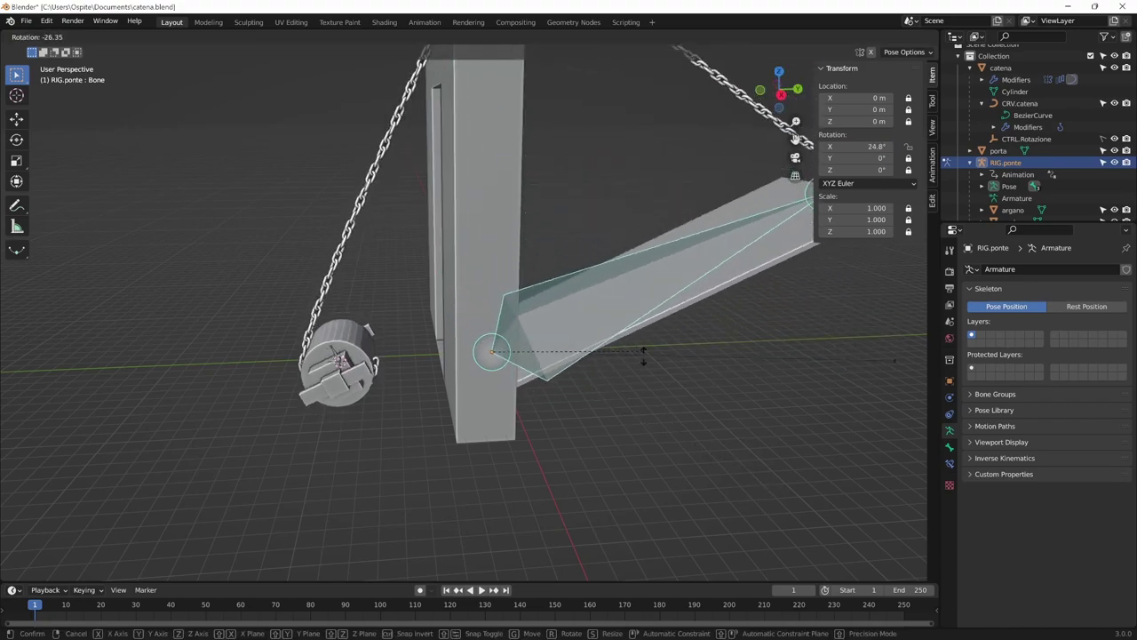
key(Escape)
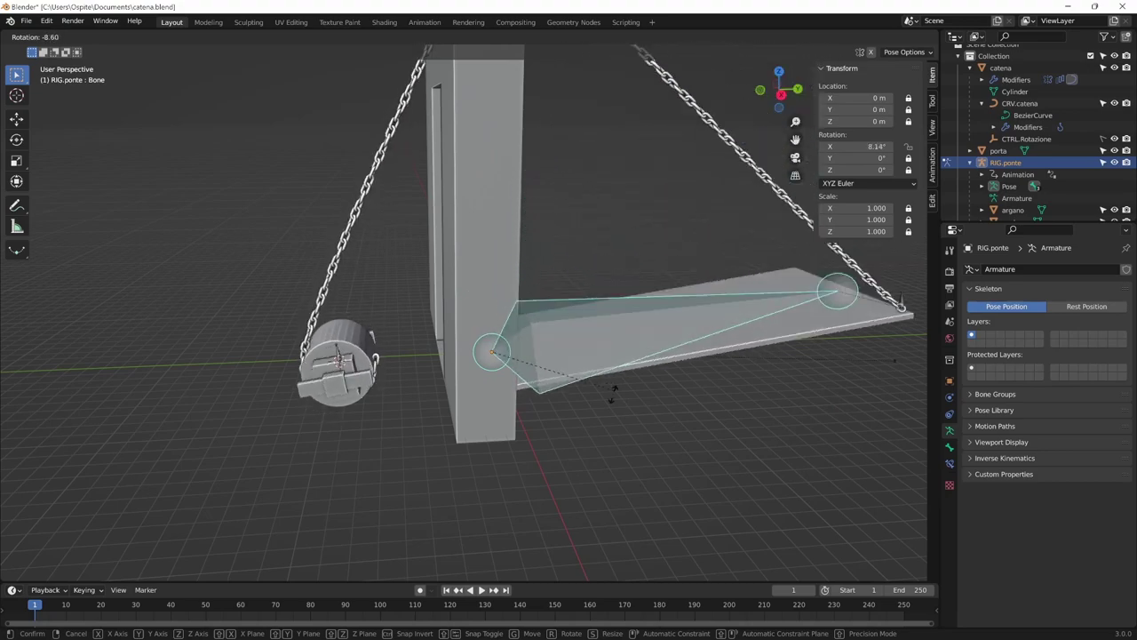
Edit argano's X Rotation driver and change its type to Scripted Expression.
click(340, 358)
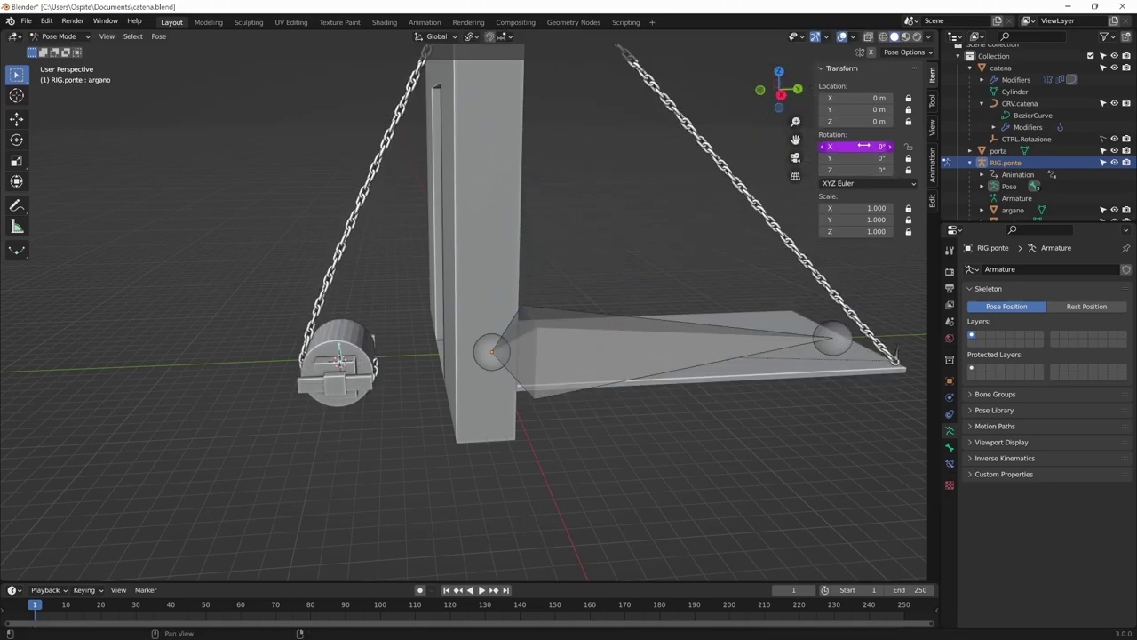
right_click(863, 145)
click(853, 157)
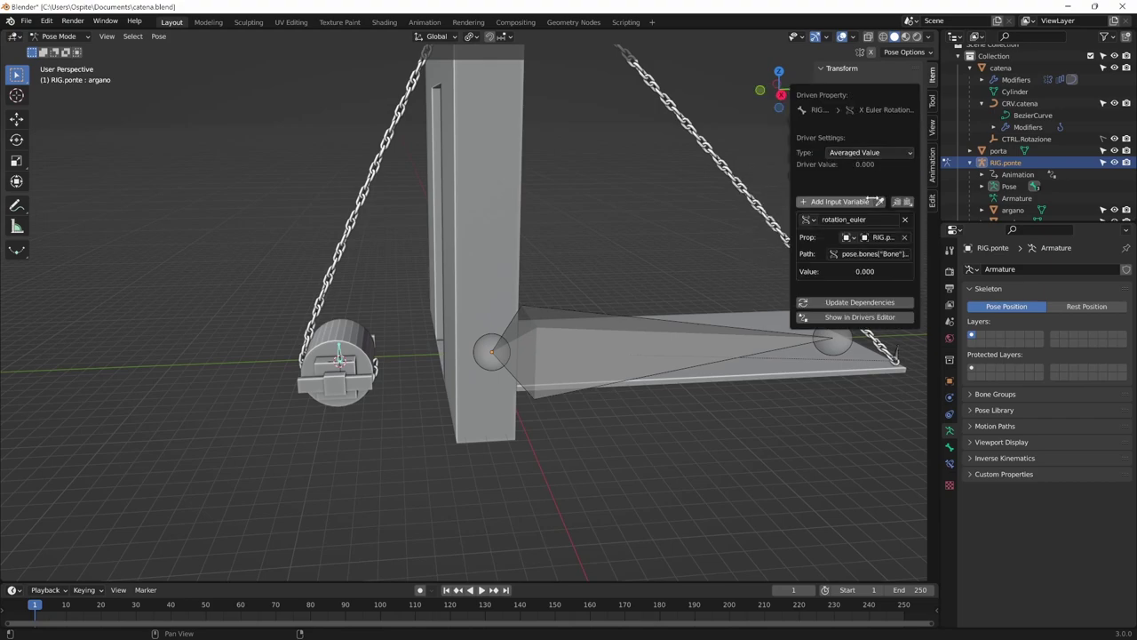
click(885, 152)
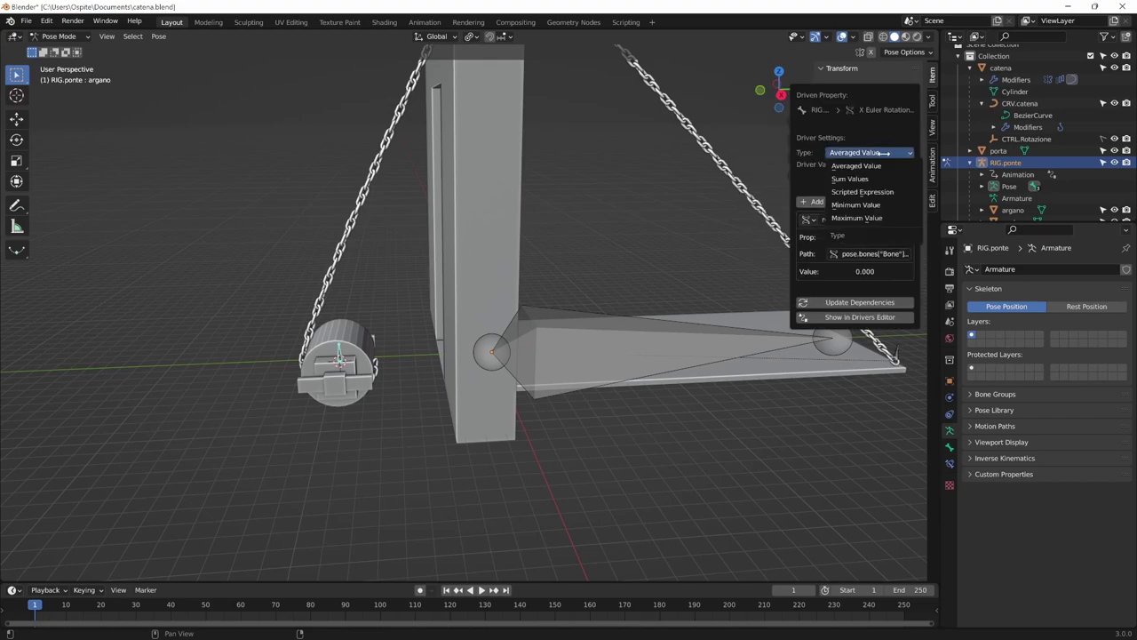
click(862, 192)
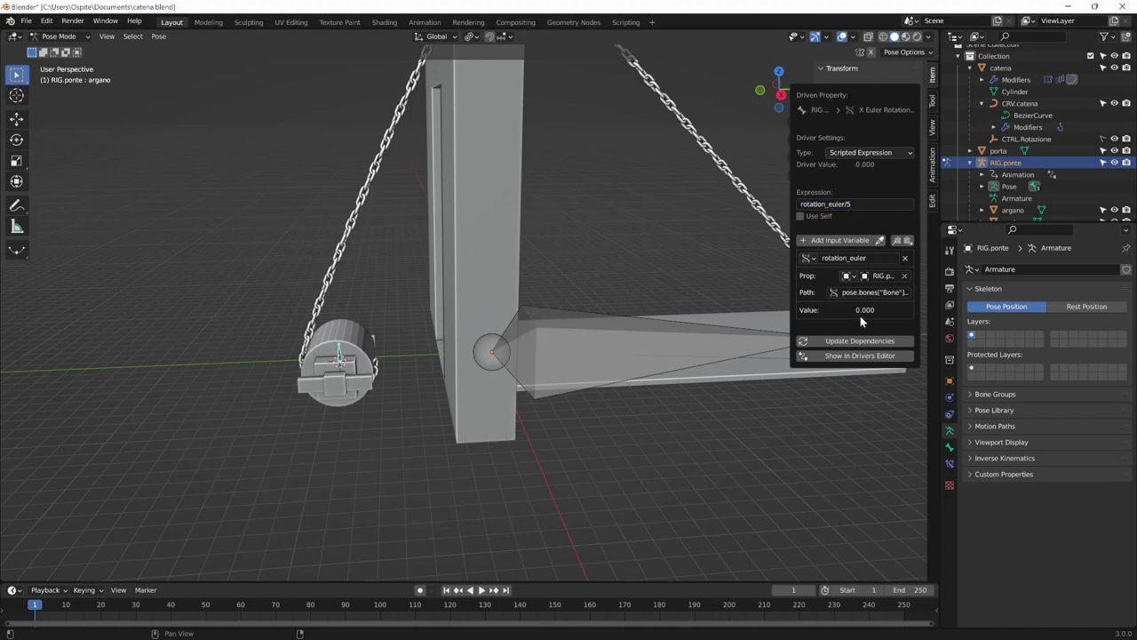
Rotate the bridge bone to test the scripted winch driver, then reselect the bridge bone.
click(612, 380)
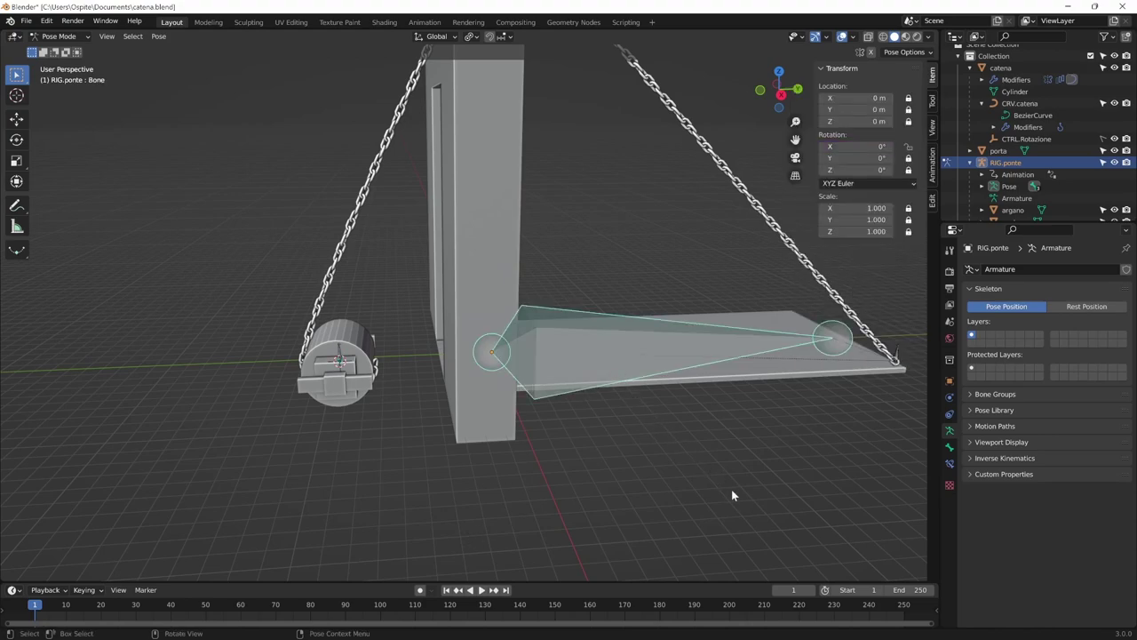
key(r)
key(Escape)
click(488, 370)
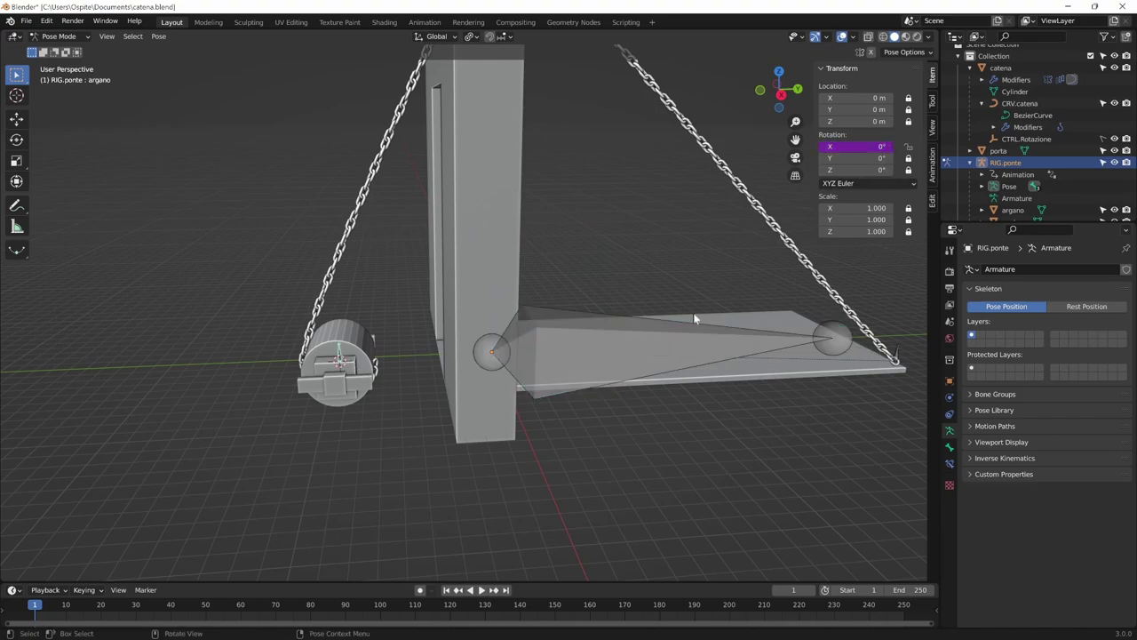
click(675, 354)
Test-raise the bridge, cancel, and check the winch bone's driver.
key(r)
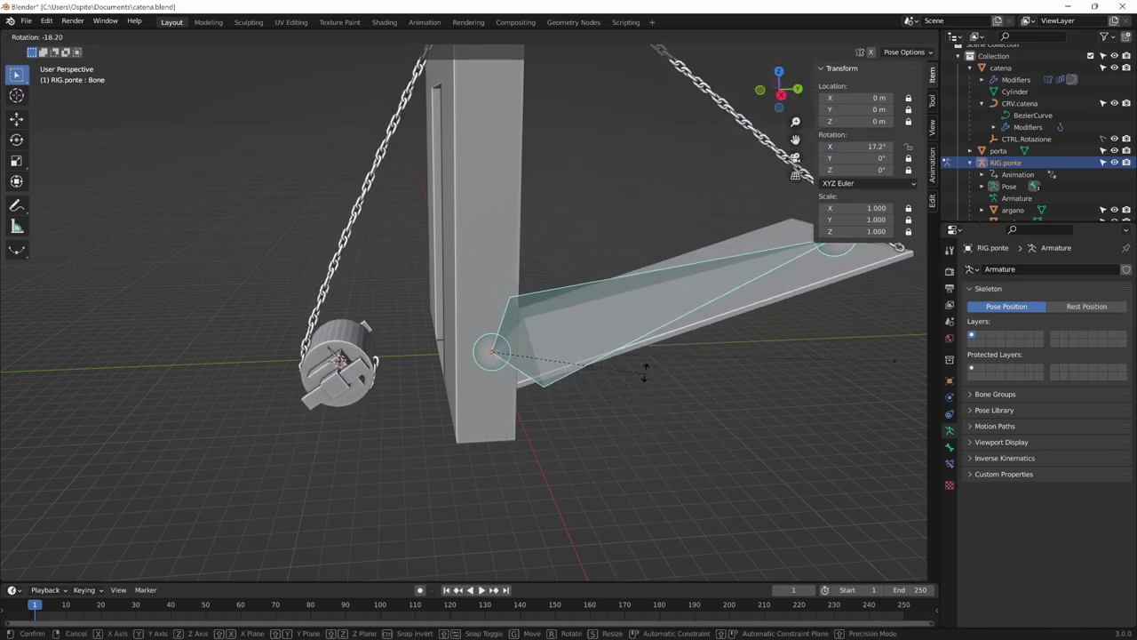
right_click(897, 199)
click(347, 356)
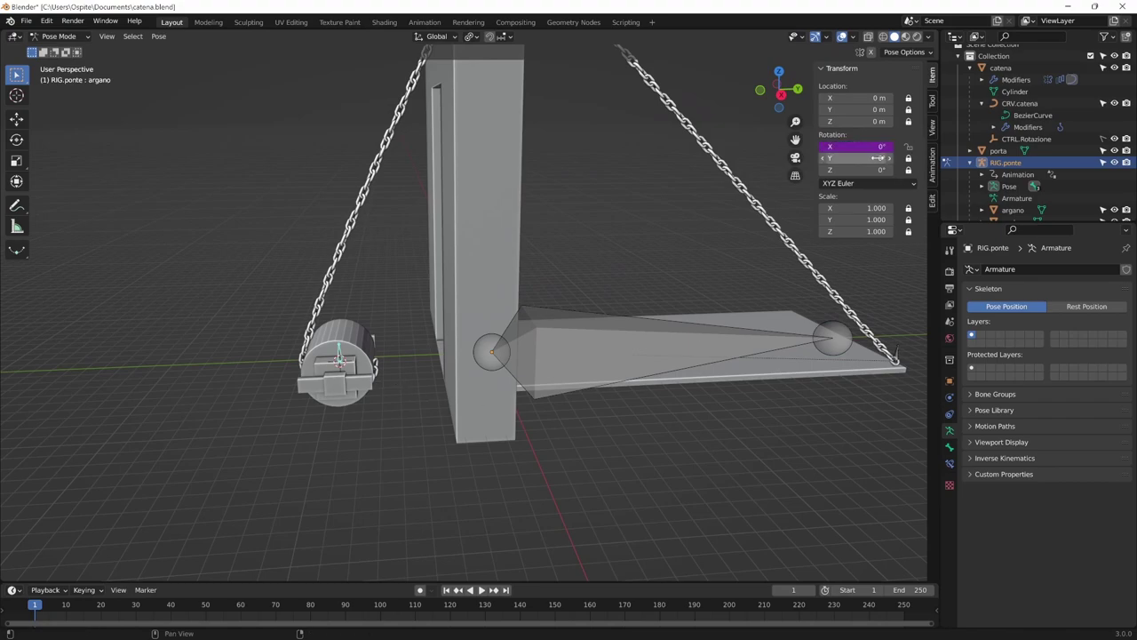
click(654, 361)
Raise the bridge bone, rotate it back flat, and switch the armature to Object Mode.
key(r)
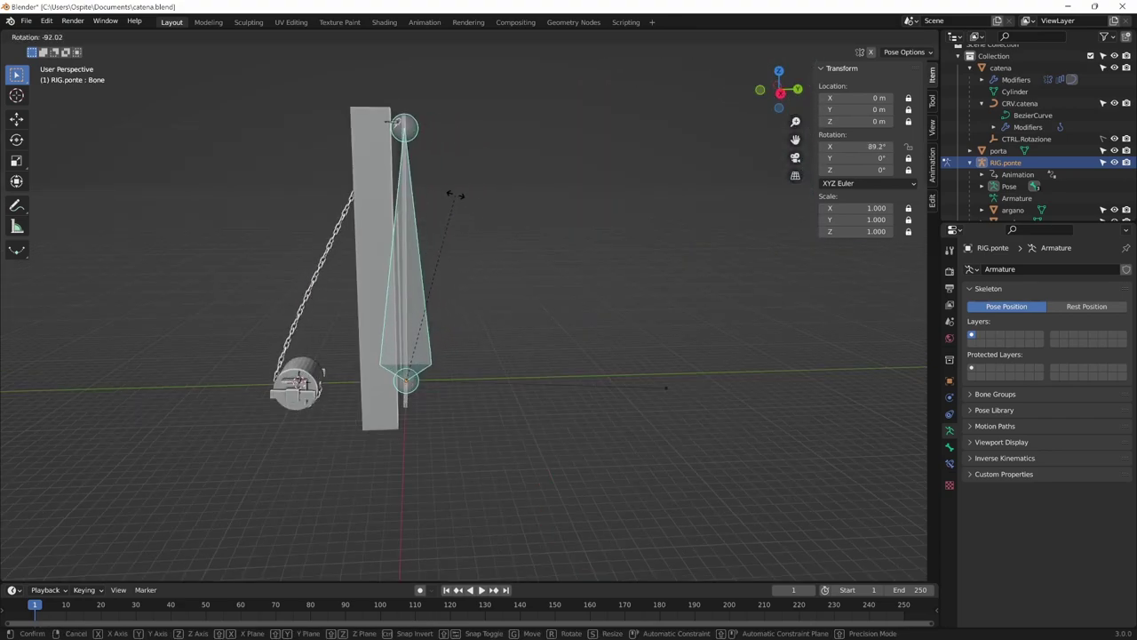
click(533, 291)
middle_drag(533, 292, 596, 329)
key(r)
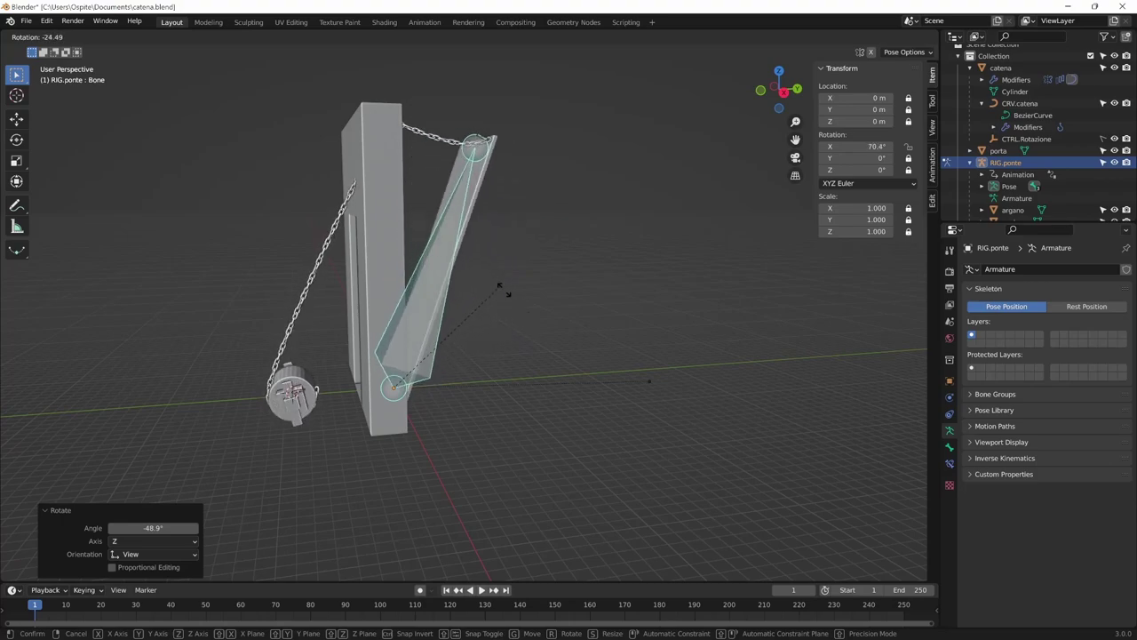
click(547, 413)
mouse_move(547, 413)
middle_down()
mouse_move(713, 413)
mouse_move(645, 400)
mouse_move(617, 434)
mouse_move(553, 428)
mouse_move(579, 447)
middle_up()
key(ctrl+Tab)
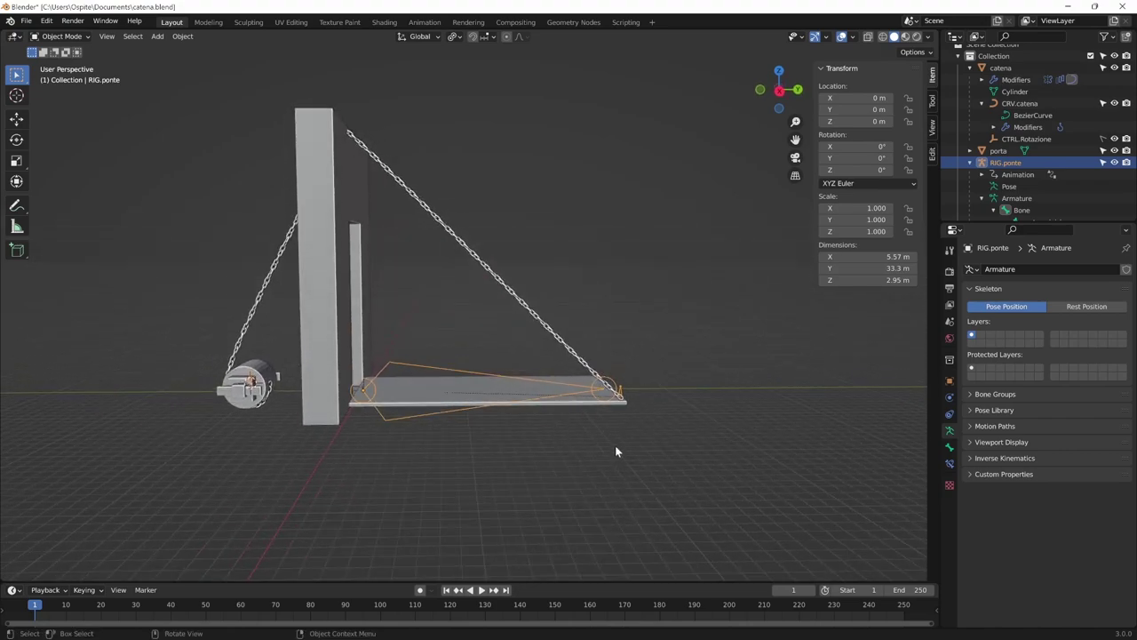
Back in Pose Mode, test-rotate the bridge and select the argano bone.
key(ctrl+Tab)
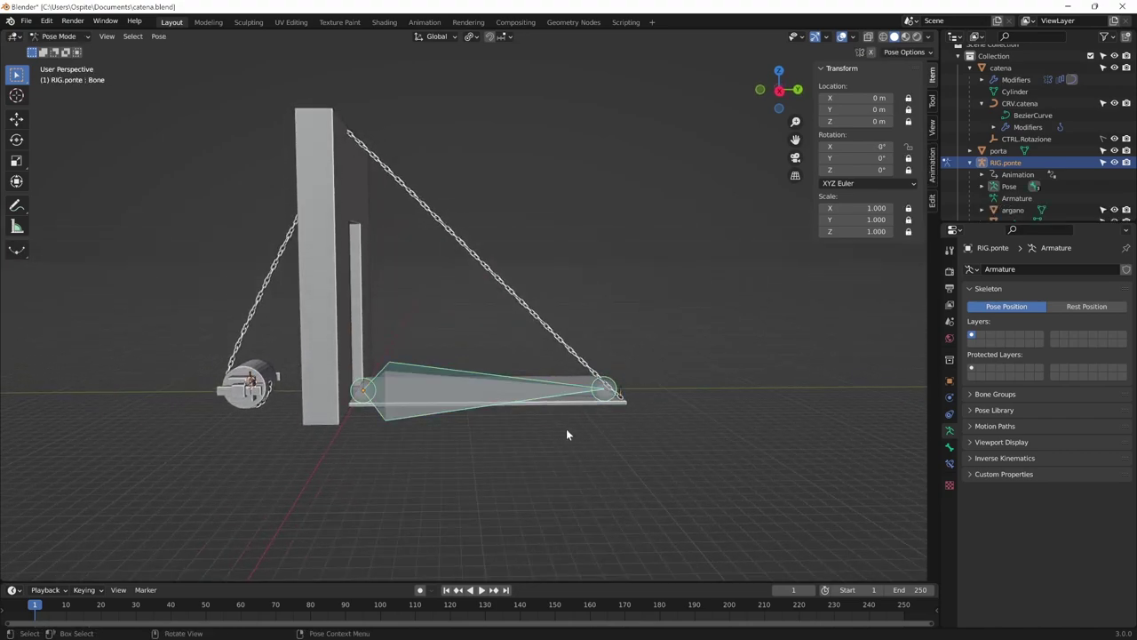
key(r)
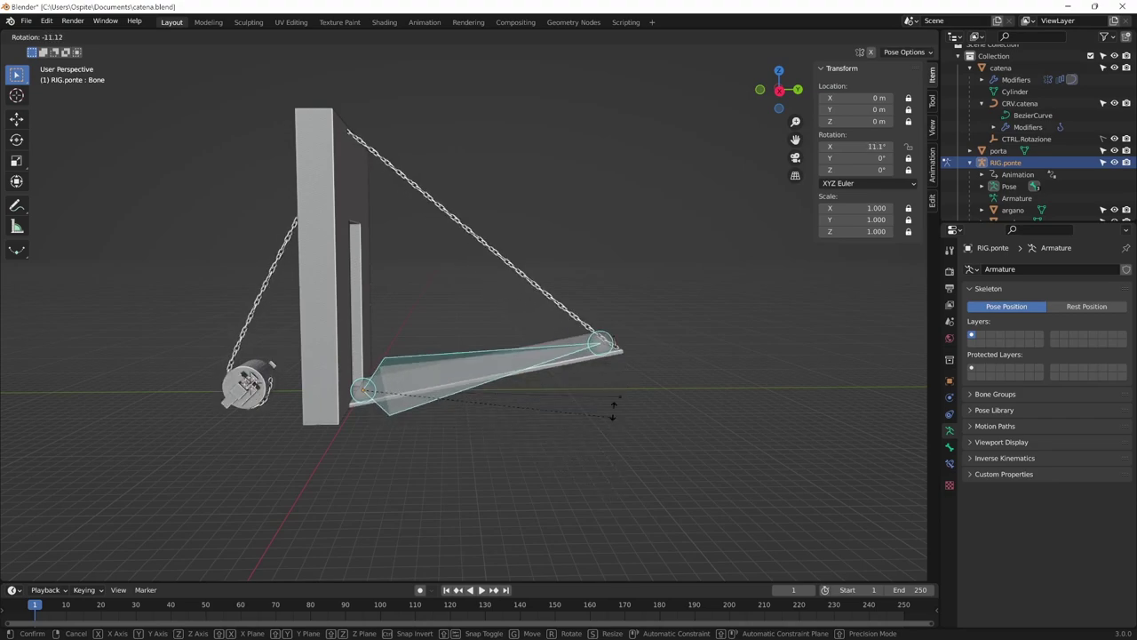
key(Escape)
middle_drag(569, 418, 677, 468)
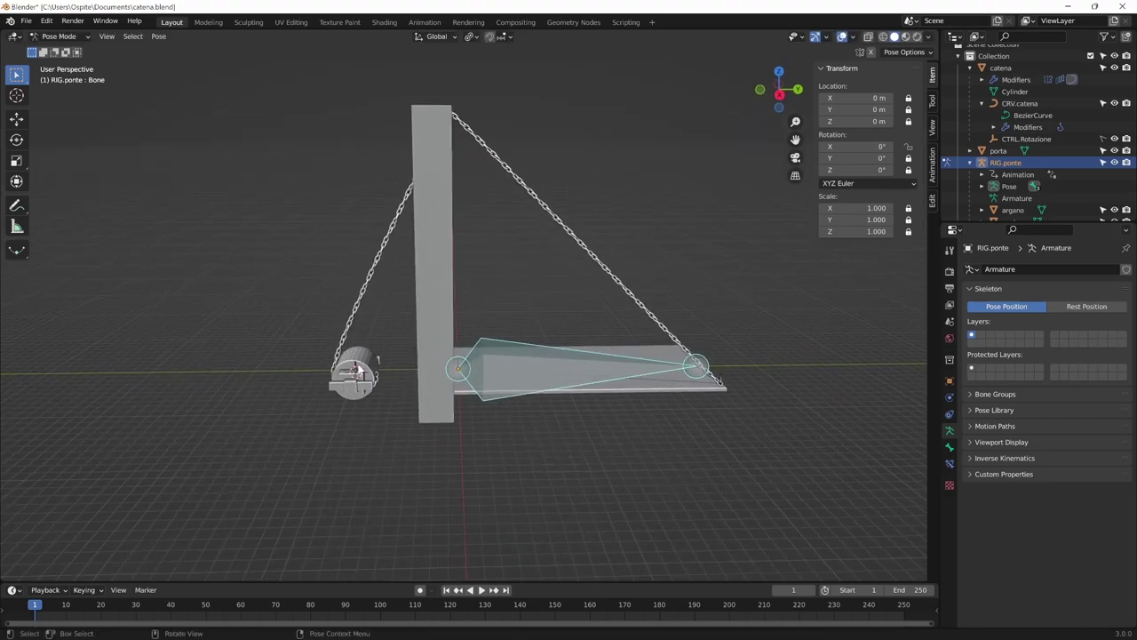
click(355, 370)
scroll(461, 394, up, 2)
scroll(555, 468, up, 2)
scroll(369, 453, up, 2)
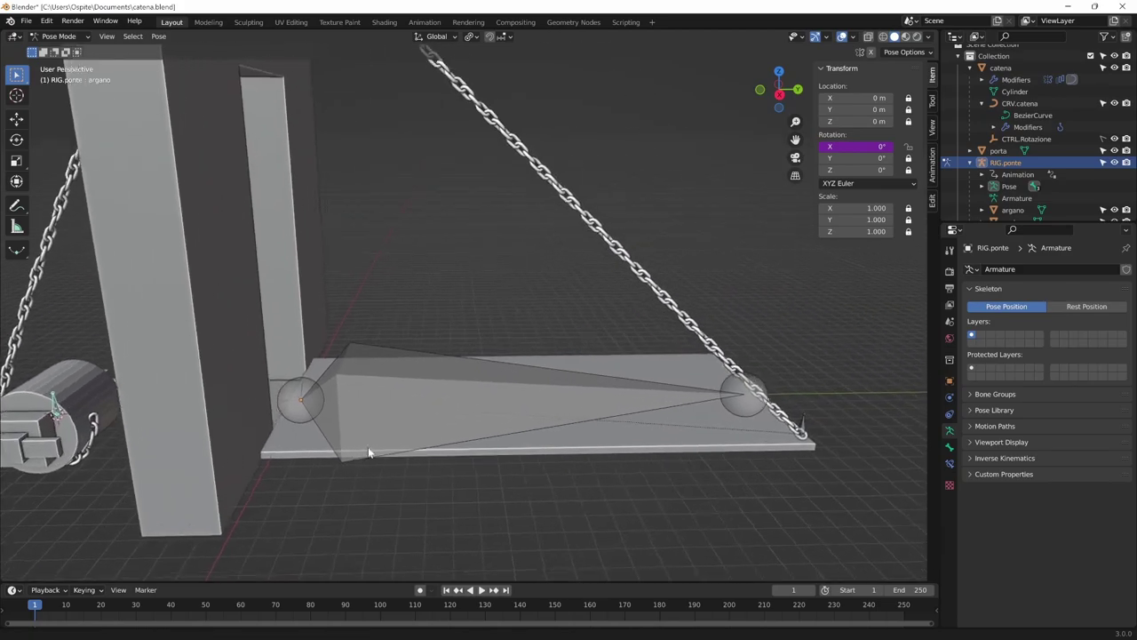
shift+middle_drag(368, 453, 436, 455)
Move the catena.inizio bone to the second bone layer and test-rotate the bridge bone.
click(810, 436)
scroll(627, 436, down, 1)
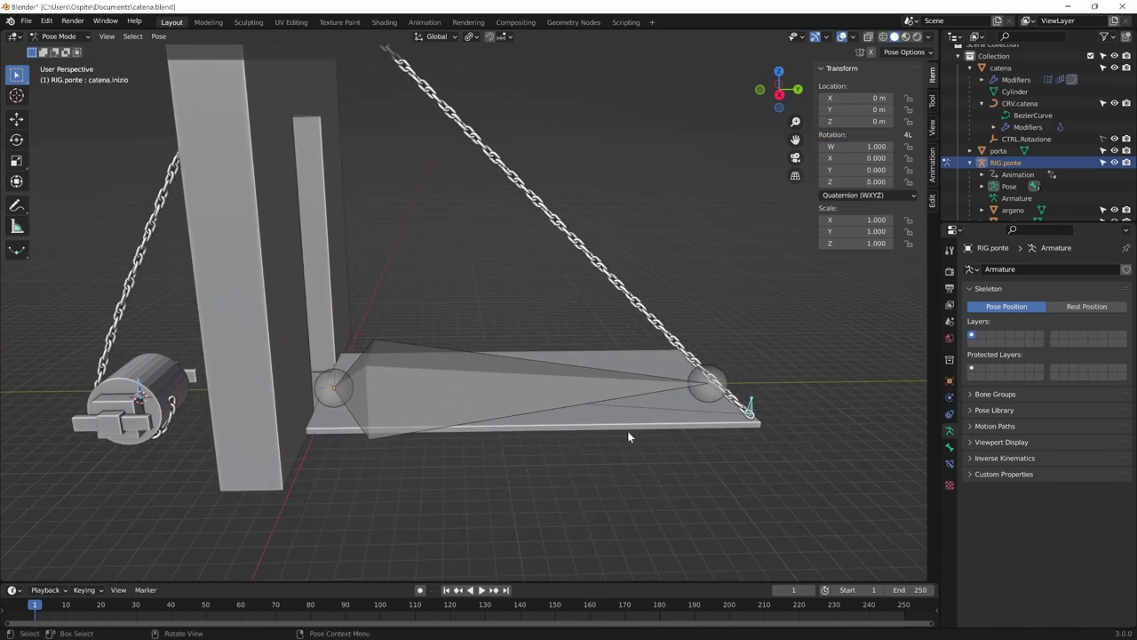
key(m)
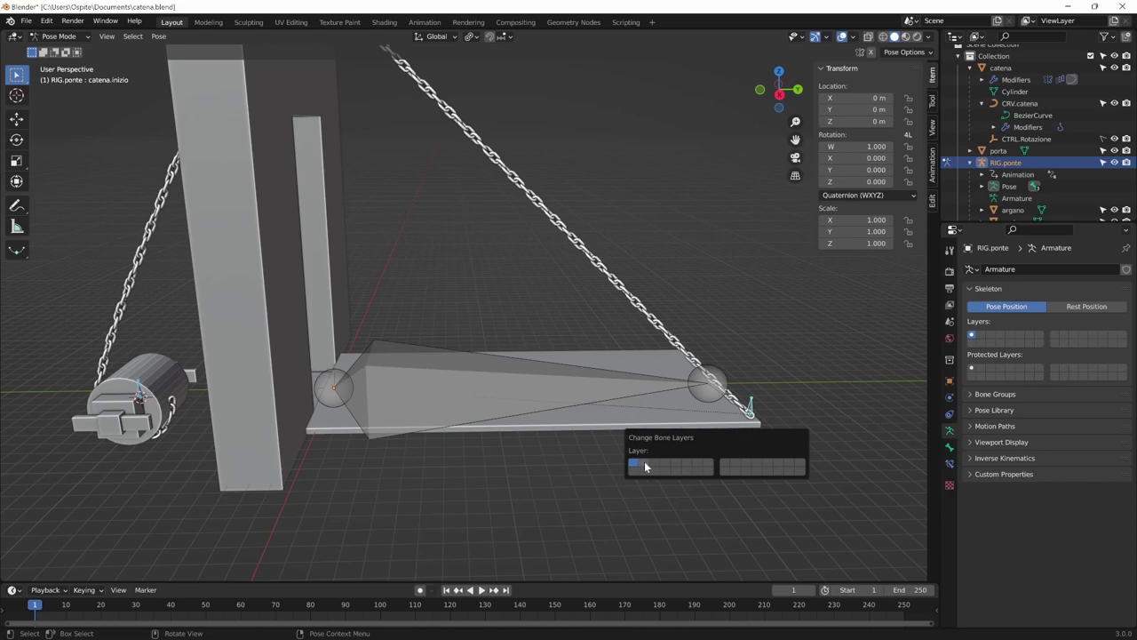
click(642, 467)
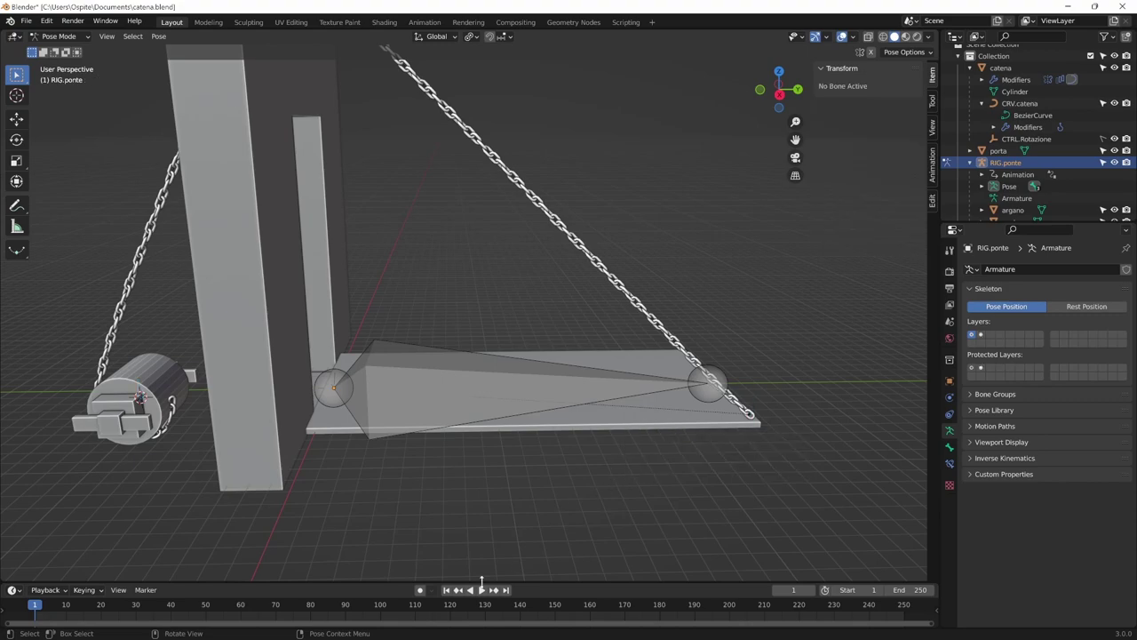
click(546, 395)
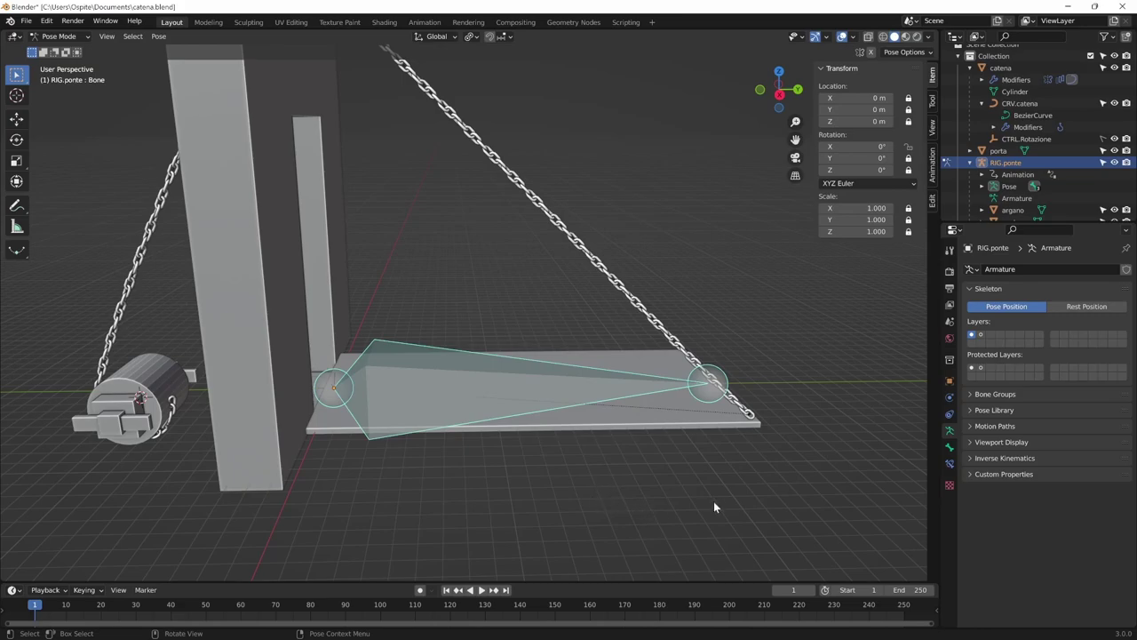
key(r)
right_click(874, 446)
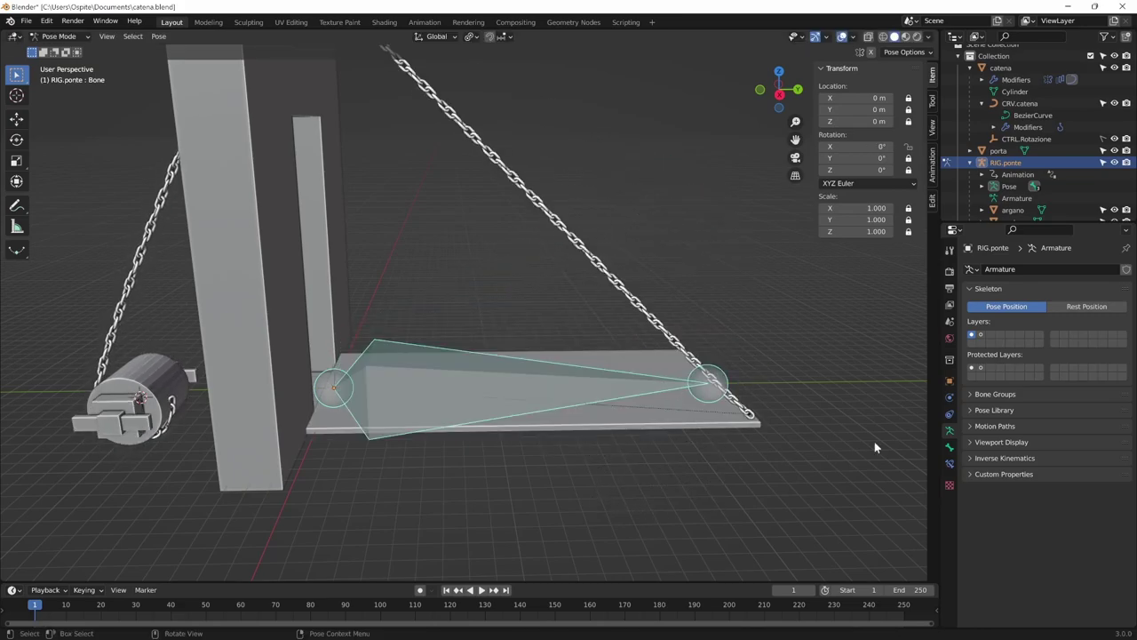
Enable the bone layer holding the main bridge bone, select it, and zoom out.
click(984, 335)
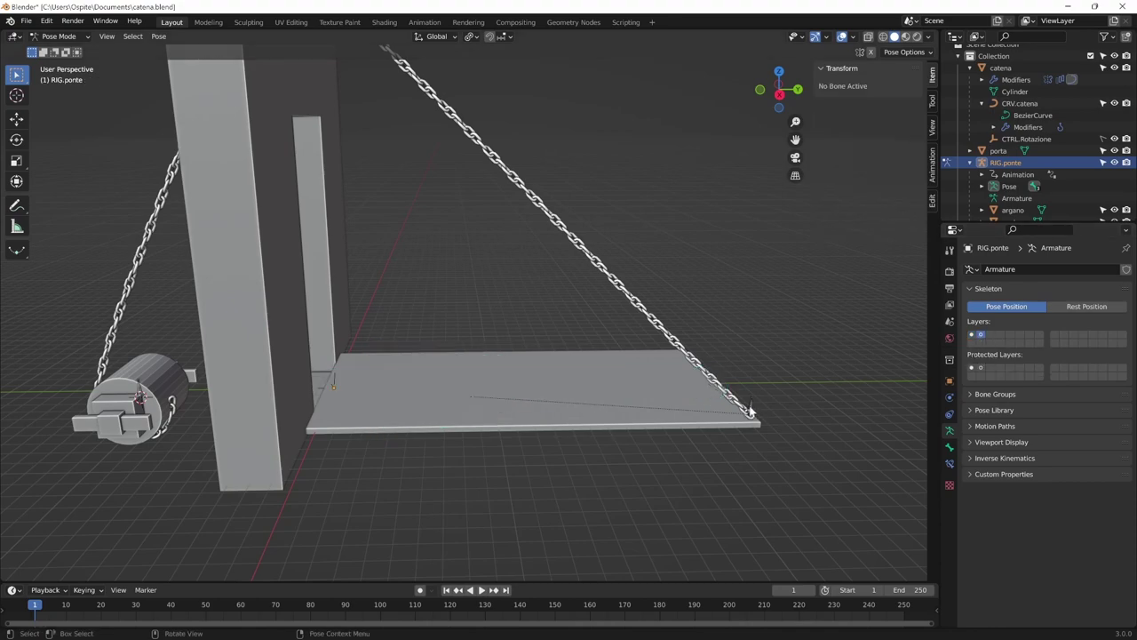
click(749, 410)
click(975, 335)
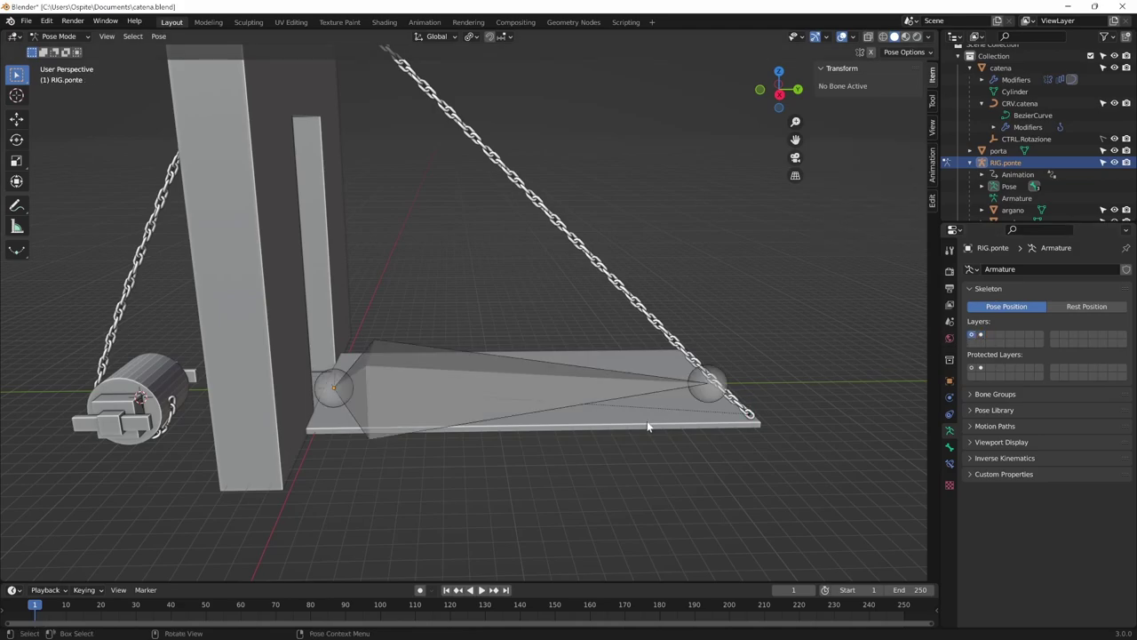
click(600, 408)
middle_drag(751, 527, 681, 305)
ctrl+middle_drag(742, 335, 526, 484)
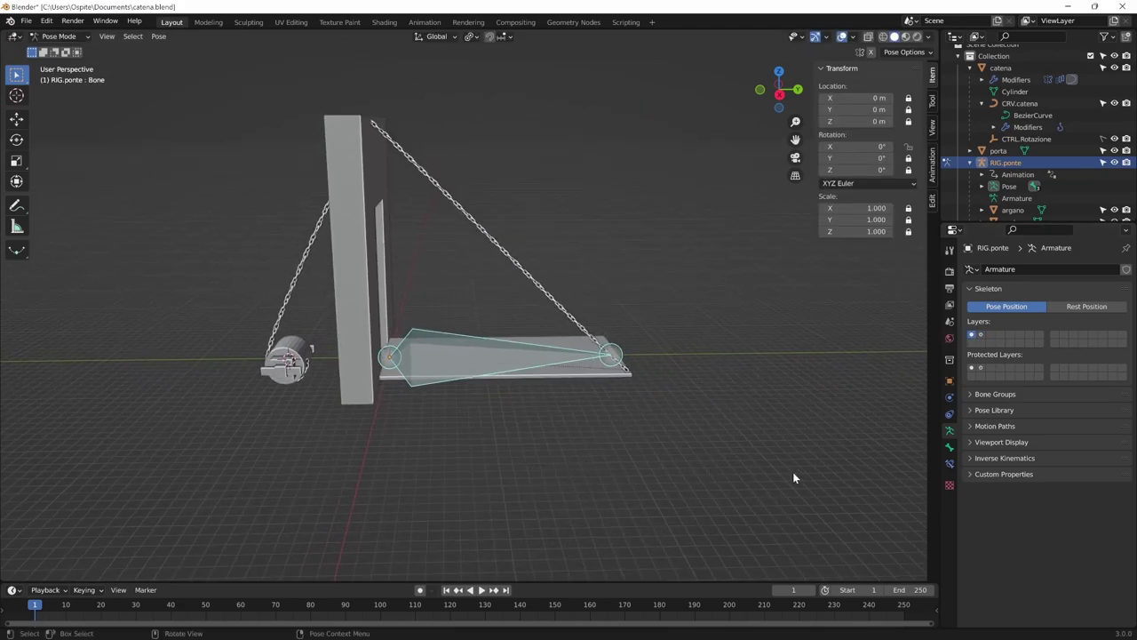
Set the rig's bone Display As option to Stick.
click(1012, 441)
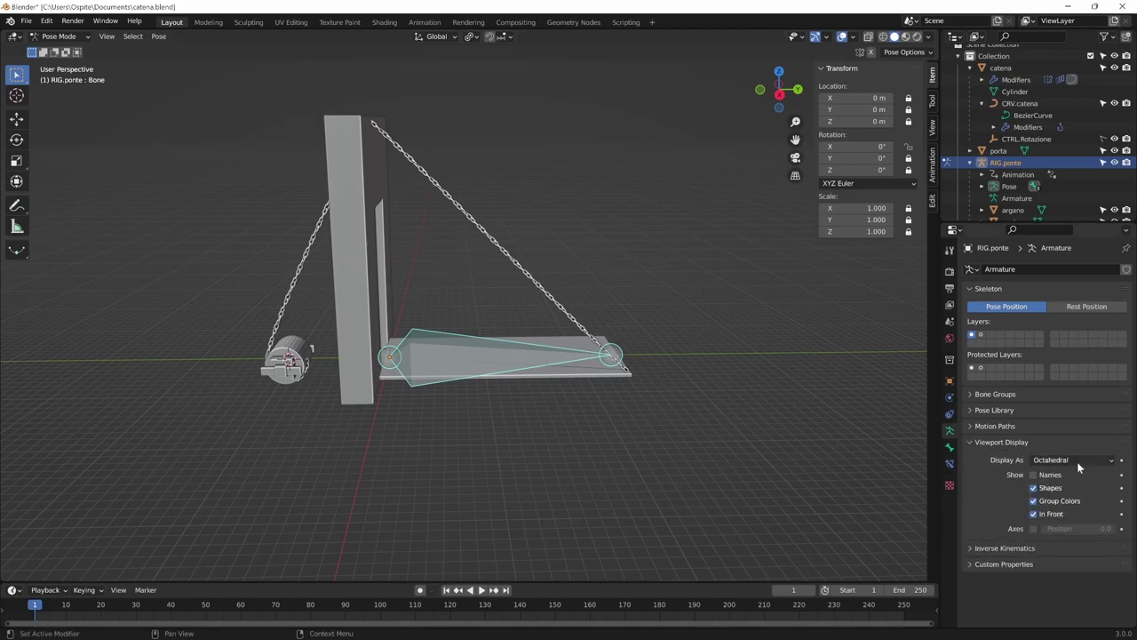
click(1077, 462)
click(1106, 488)
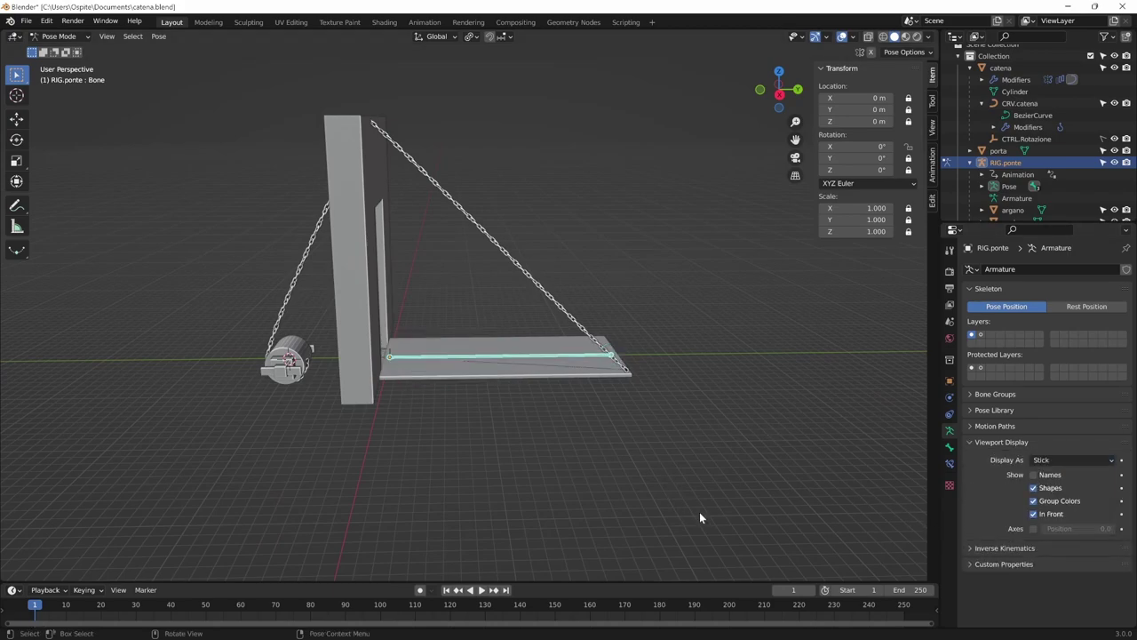
mouse_move(699, 517)
middle_down()
mouse_move(685, 498)
mouse_move(708, 498)
mouse_move(563, 221)
mouse_move(662, 351)
middle_up()
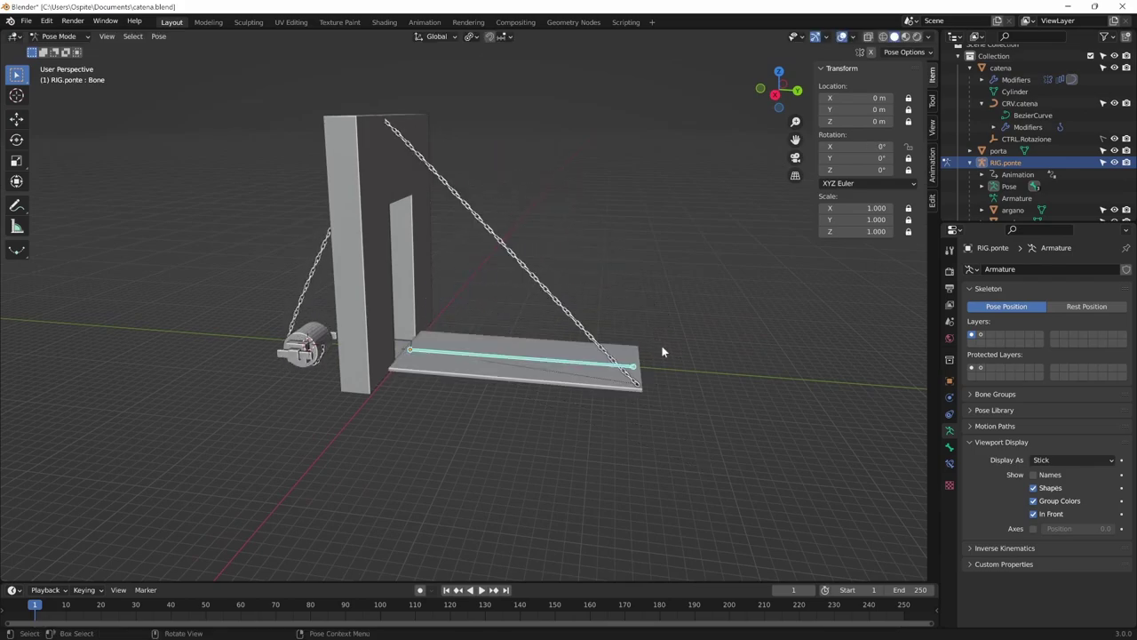
Return to Object Mode, save catena.blend, and start raising the bridge bone in the finished scene.
key(ctrl+Tab)
mouse_move(699, 385)
middle_down()
mouse_move(709, 402)
mouse_move(735, 406)
middle_up()
key(ctrl+s)
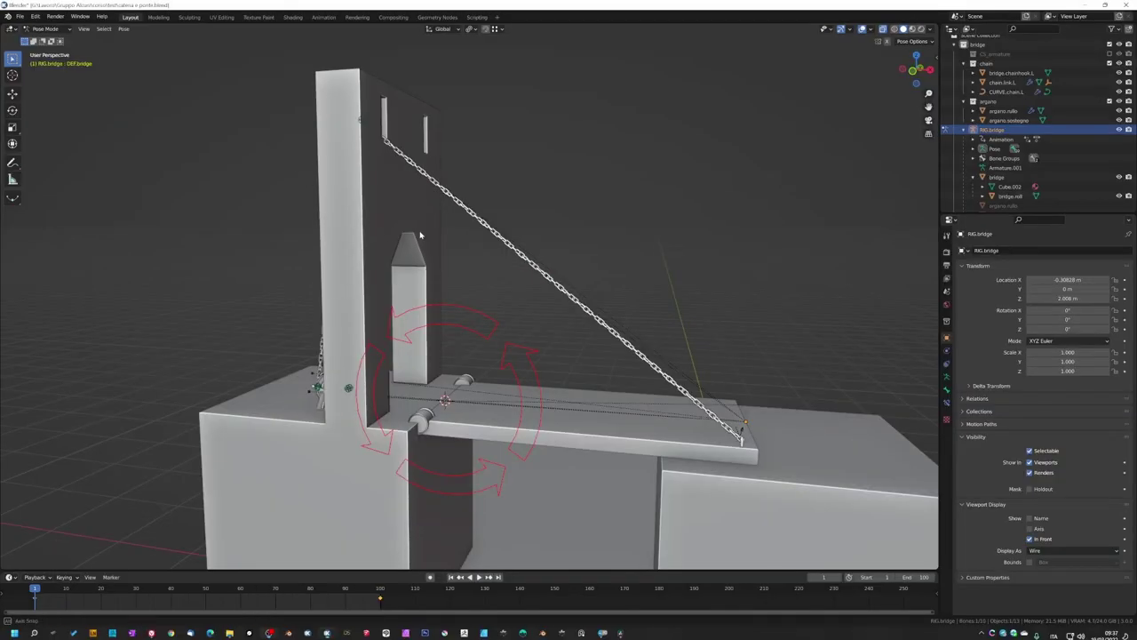
middle_drag(421, 235, 597, 377)
key(r)
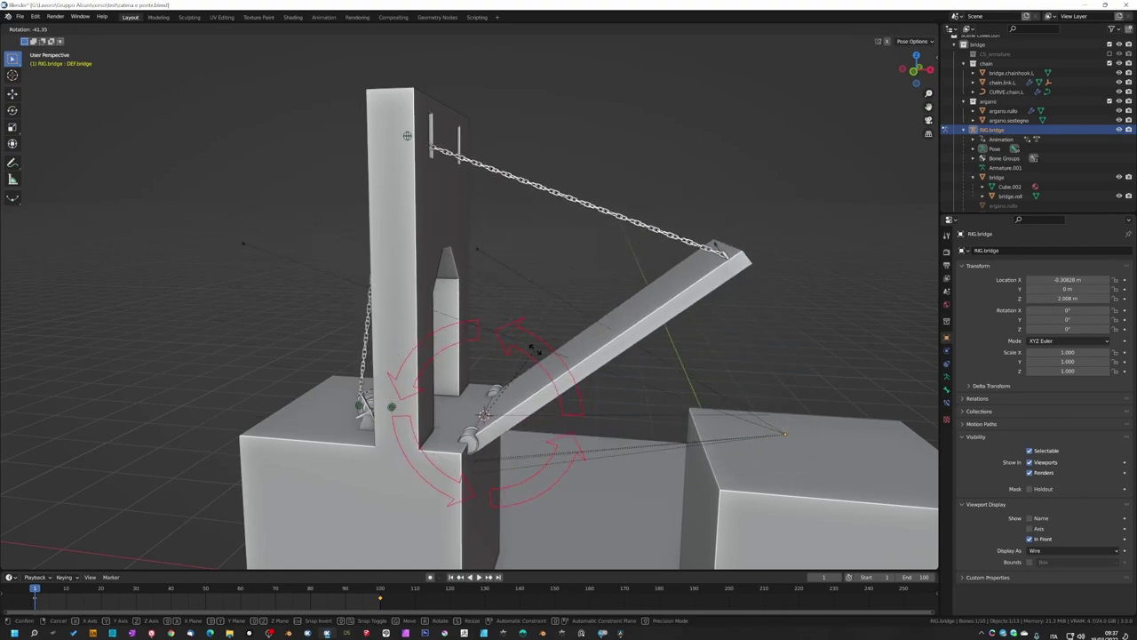
Raise the bridge about 52° and inspect the chain at the plank tip.
click(637, 238)
scroll(756, 191, up, 4)
scroll(764, 188, up, 2)
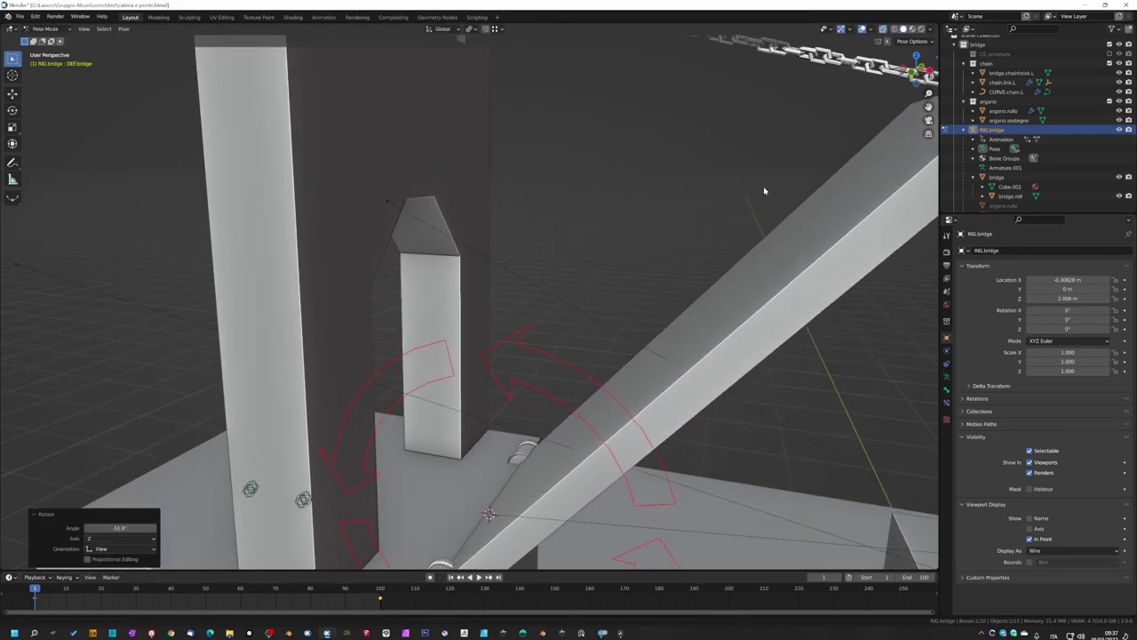
mouse_move(763, 188)
middle_down()
mouse_move(535, 264)
mouse_move(539, 293)
mouse_move(541, 270)
mouse_move(446, 337)
middle_up()
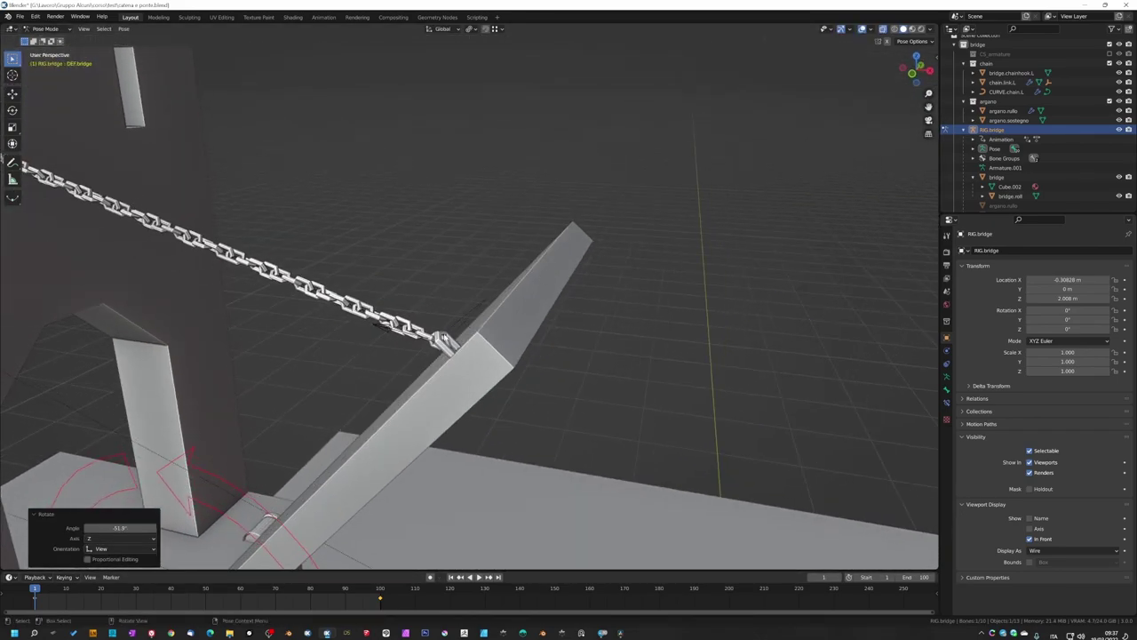
mouse_move(350, 407)
middle_down()
mouse_move(521, 320)
mouse_move(497, 376)
mouse_move(555, 342)
mouse_move(622, 351)
middle_up()
scroll(555, 342, up, 2)
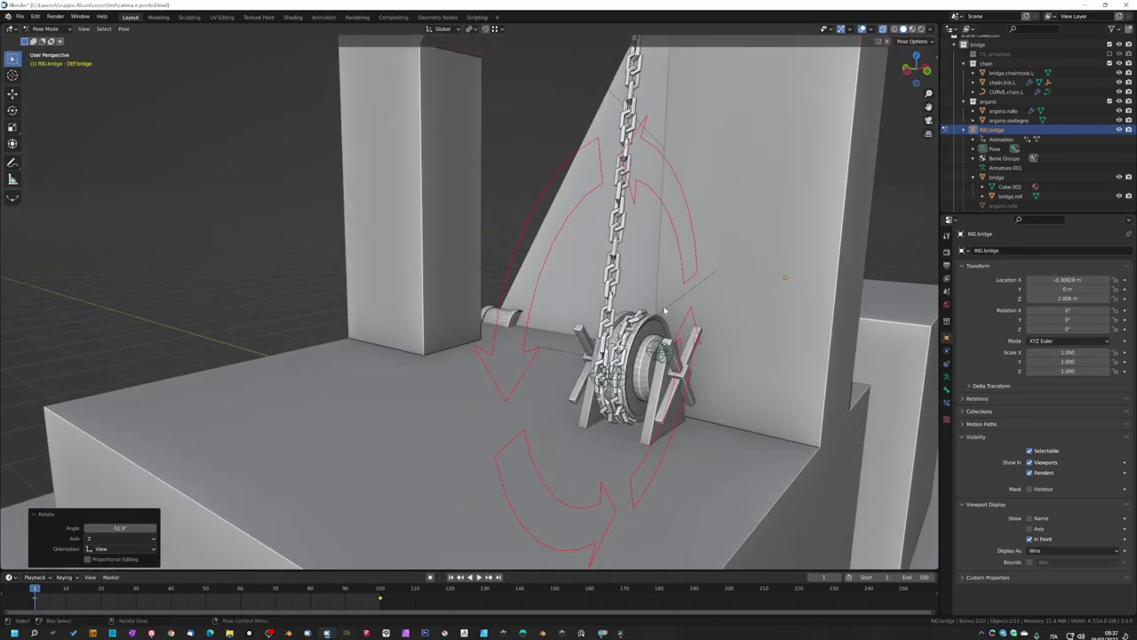
Rotate the winch bones by 17.9° to wind the chain.
key(r)
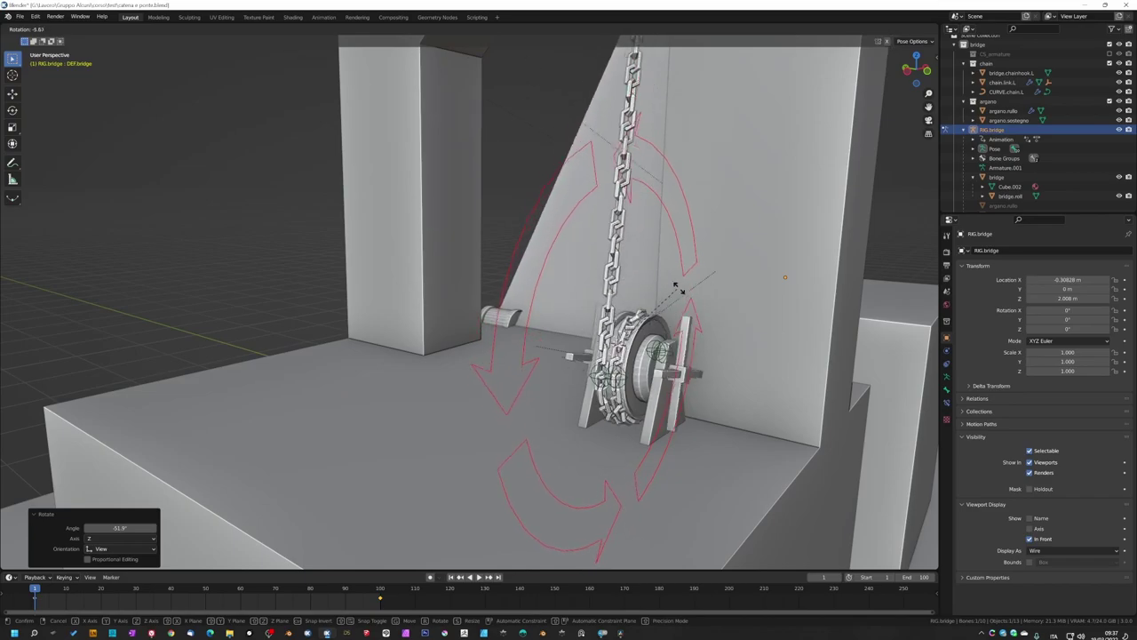
click(717, 308)
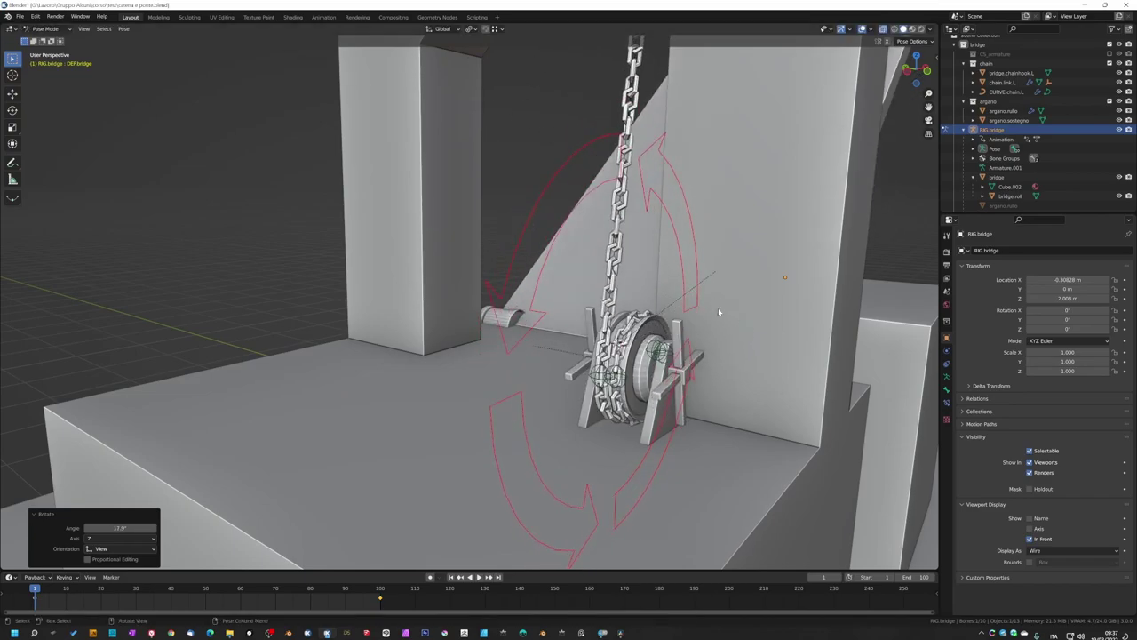
mouse_move(718, 307)
middle_down()
mouse_move(782, 327)
mouse_move(441, 351)
mouse_move(470, 393)
mouse_move(541, 339)
middle_up()
middle_drag(517, 391, 546, 409)
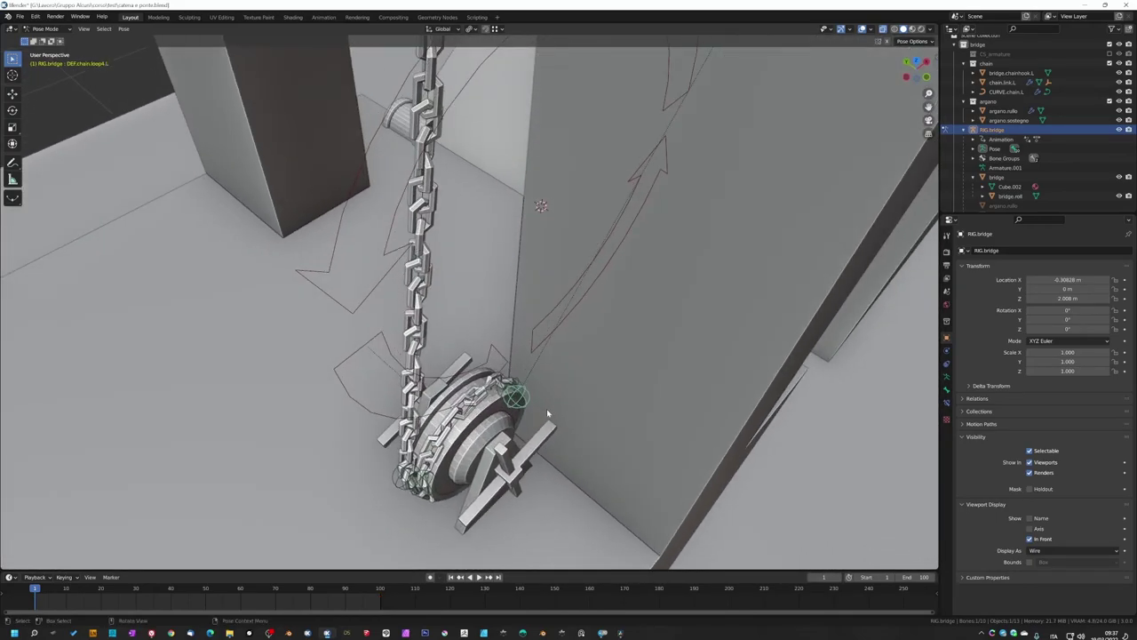
Move DEF.chain.loop4.L and another chain-link bone into place around the drum.
click(546, 409)
key(g)
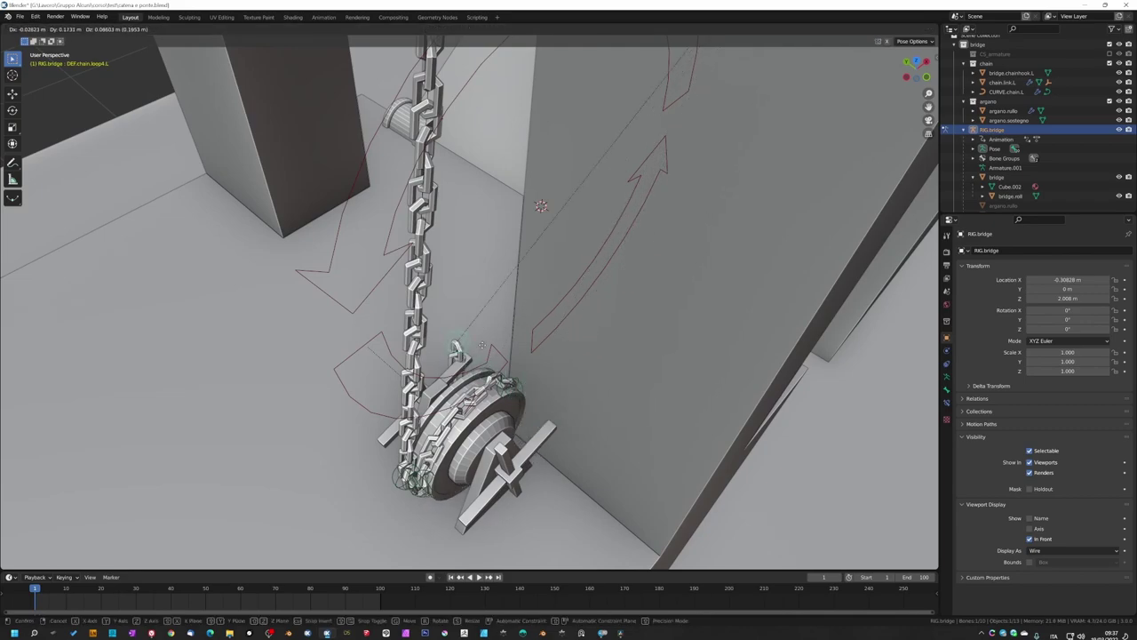
click(517, 380)
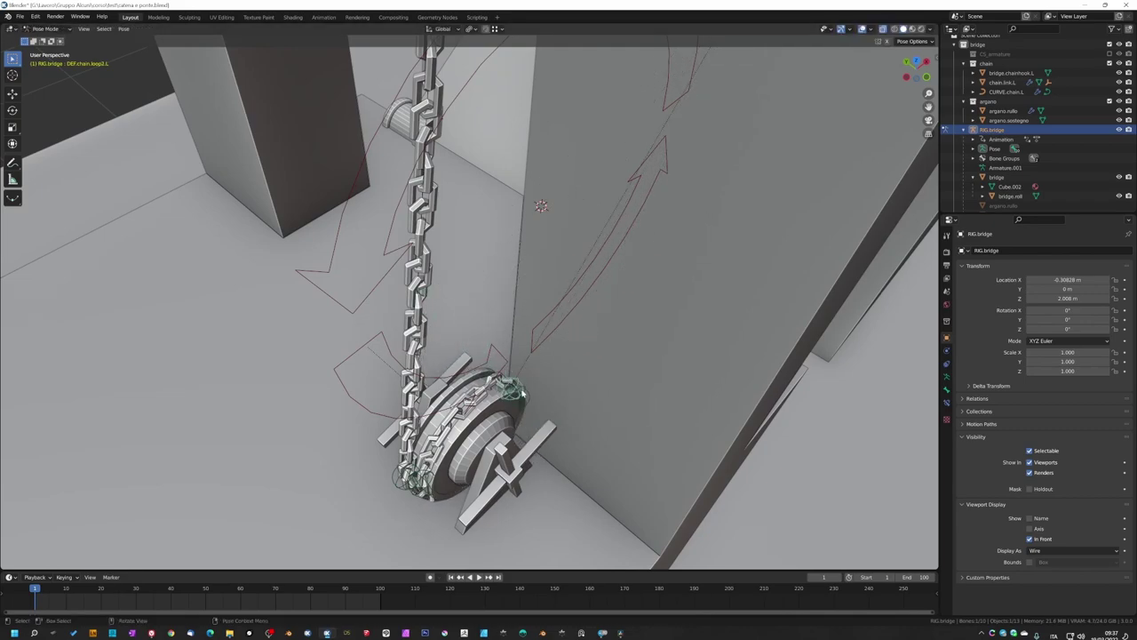
key(g)
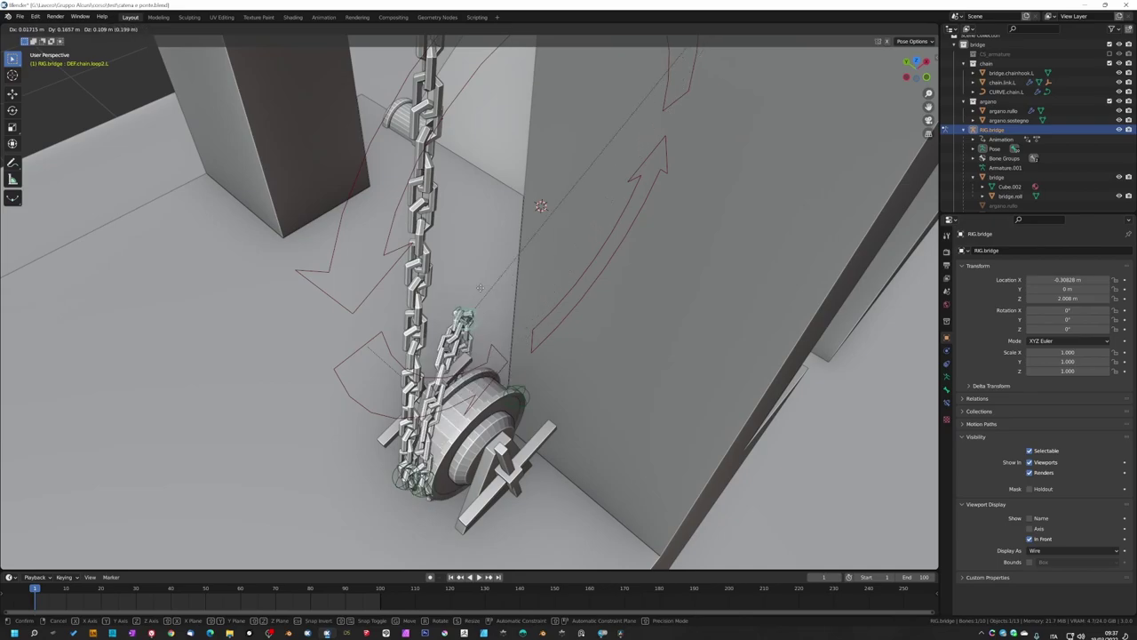
click(511, 382)
mouse_move(511, 382)
middle_down()
mouse_move(643, 298)
mouse_move(609, 157)
mouse_move(577, 263)
mouse_move(562, 248)
middle_up()
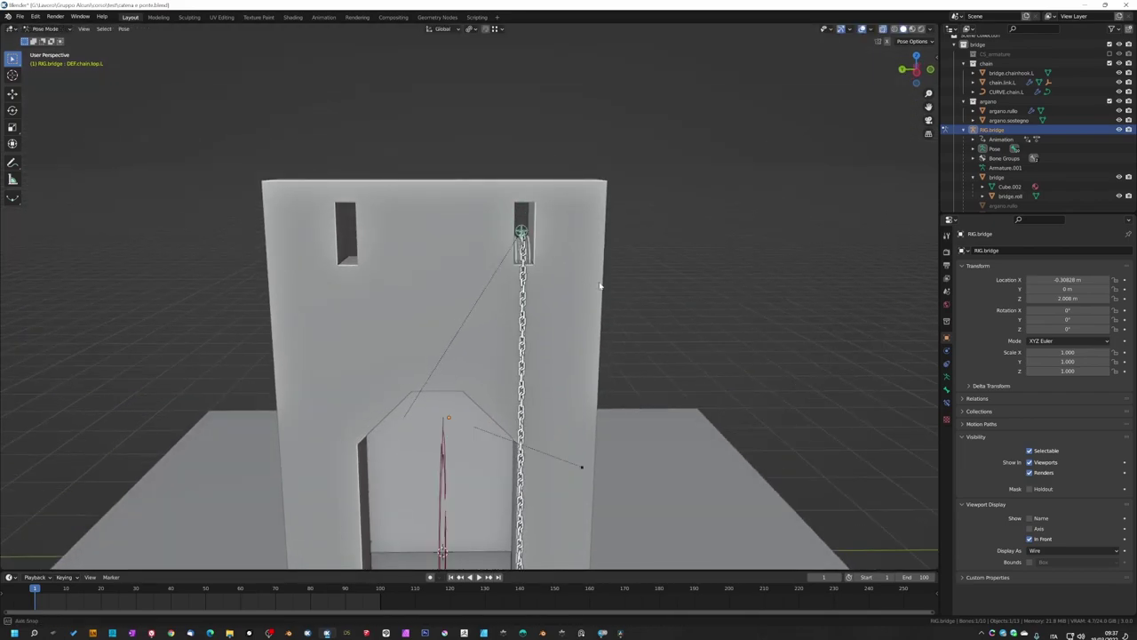
middle_drag(600, 285, 525, 302)
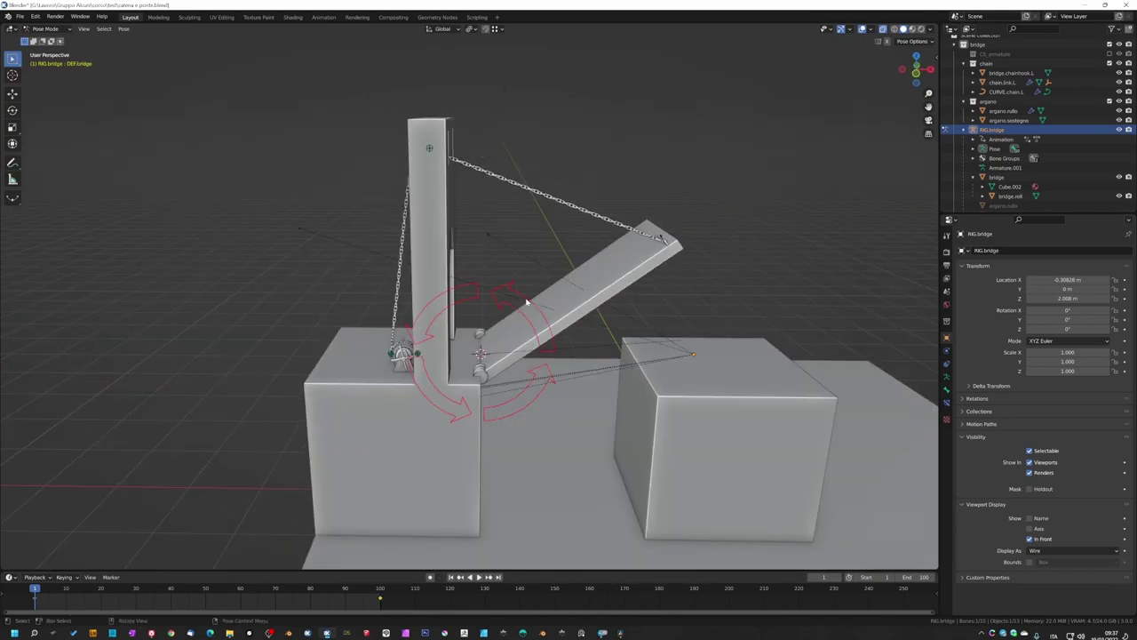
Rotate the bridge bone down until the drawbridge lies flat.
scroll(526, 302, up, 3)
key(r)
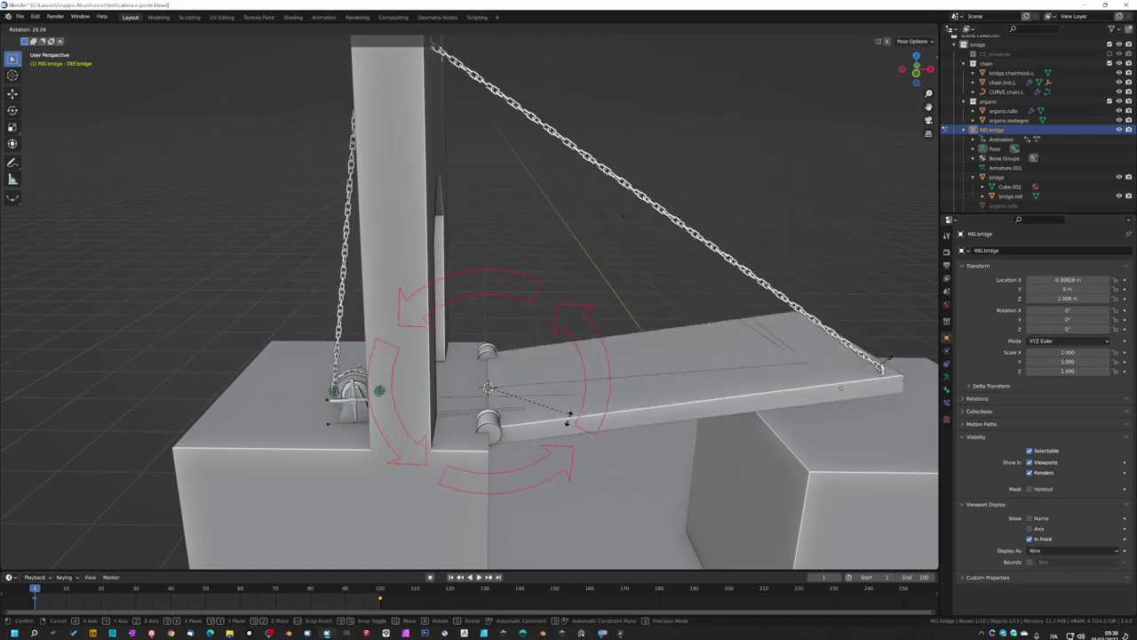
click(575, 460)
mouse_move(655, 315)
middle_down()
mouse_move(663, 300)
mouse_move(501, 341)
middle_up()
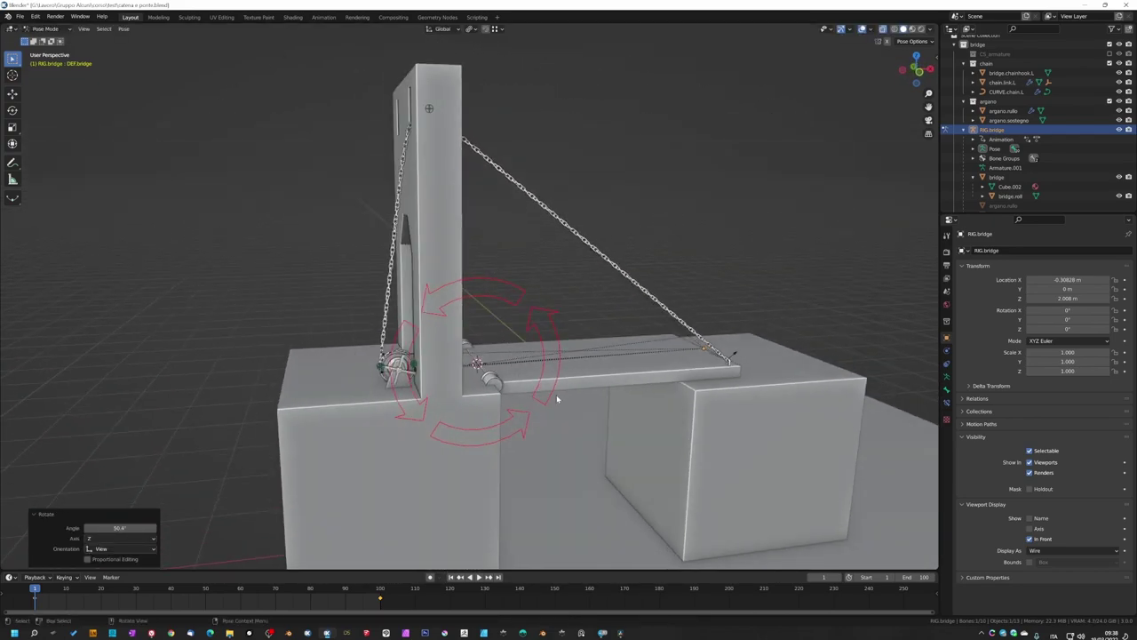
Swing the bridge back up to about 45°, checking the chain follows its tip.
key(ctrl+shift+z)
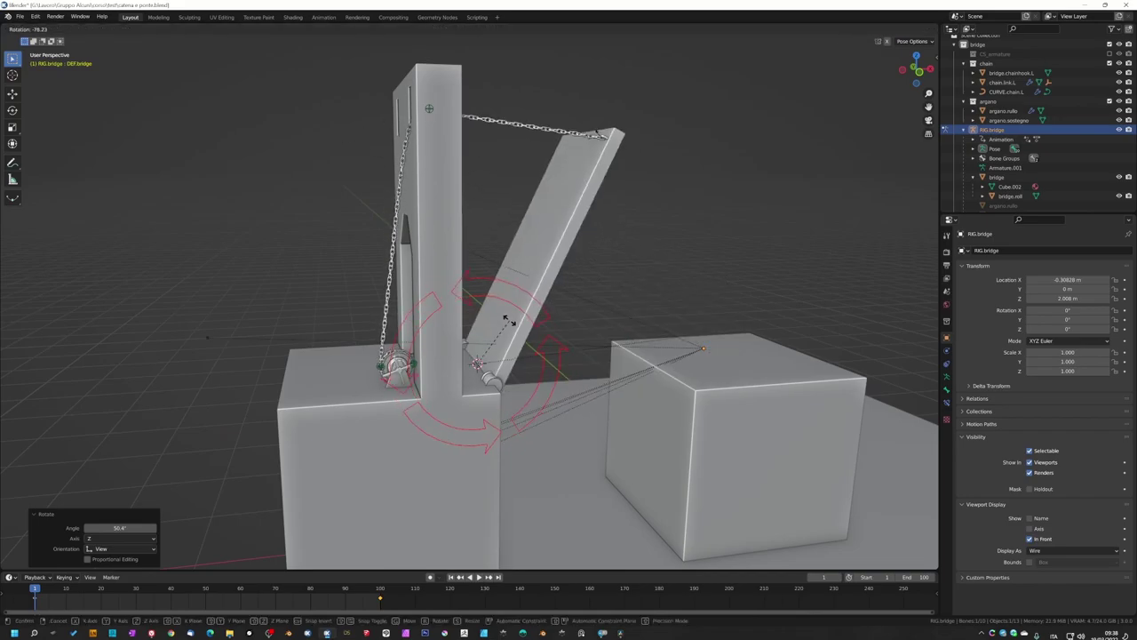
mouse_move(731, 358)
middle_down()
mouse_move(558, 338)
mouse_move(524, 381)
mouse_move(589, 418)
middle_up()
scroll(524, 382, up, 5)
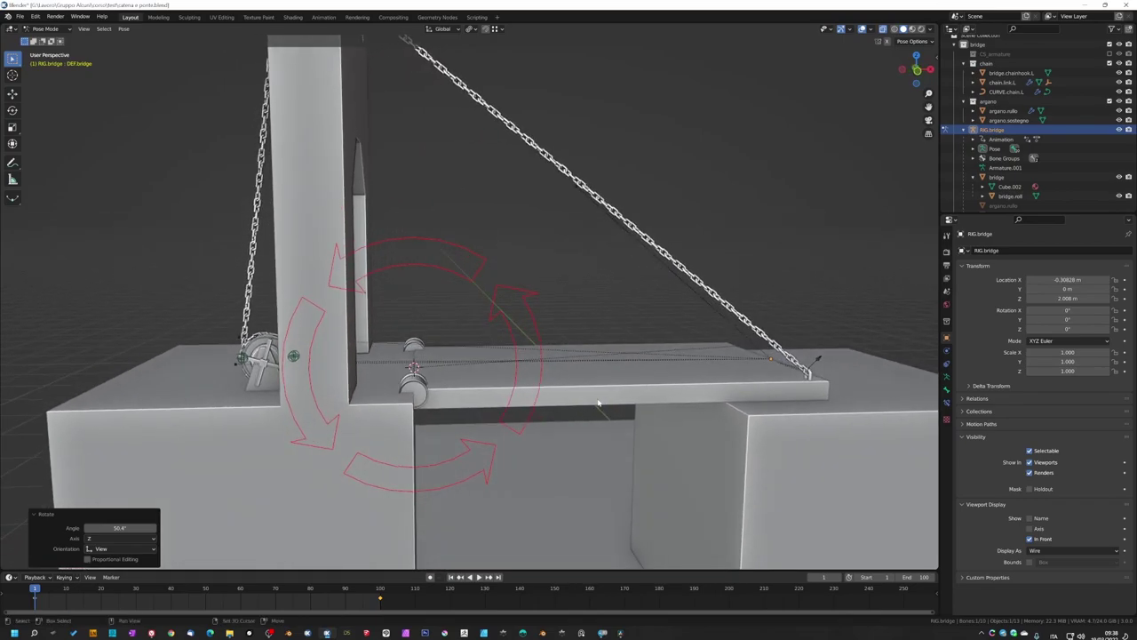
key(r)
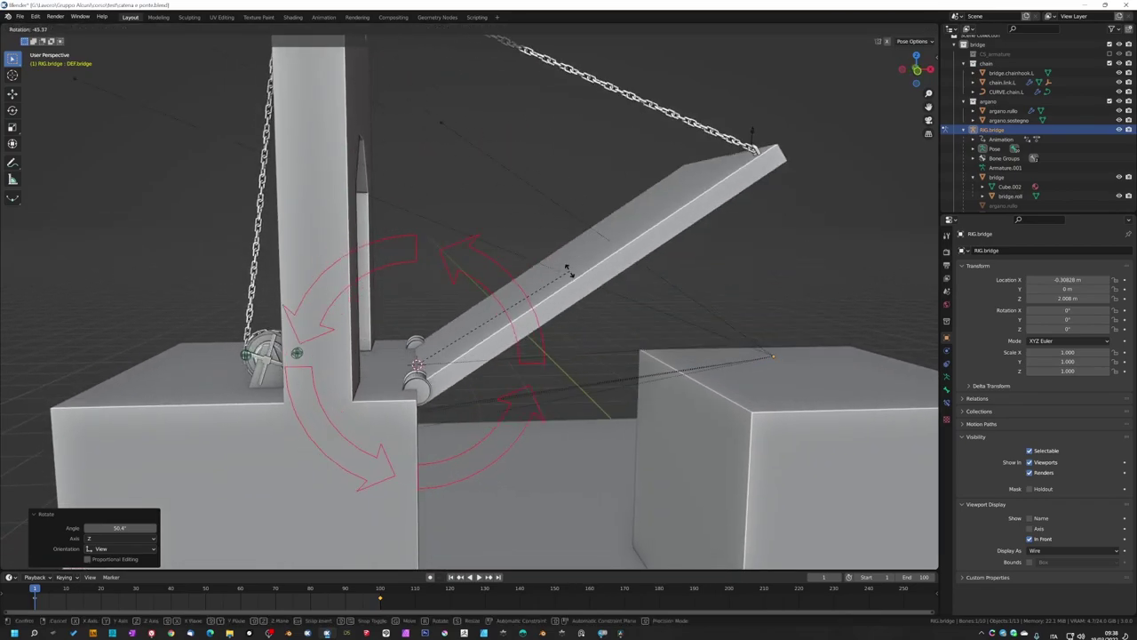